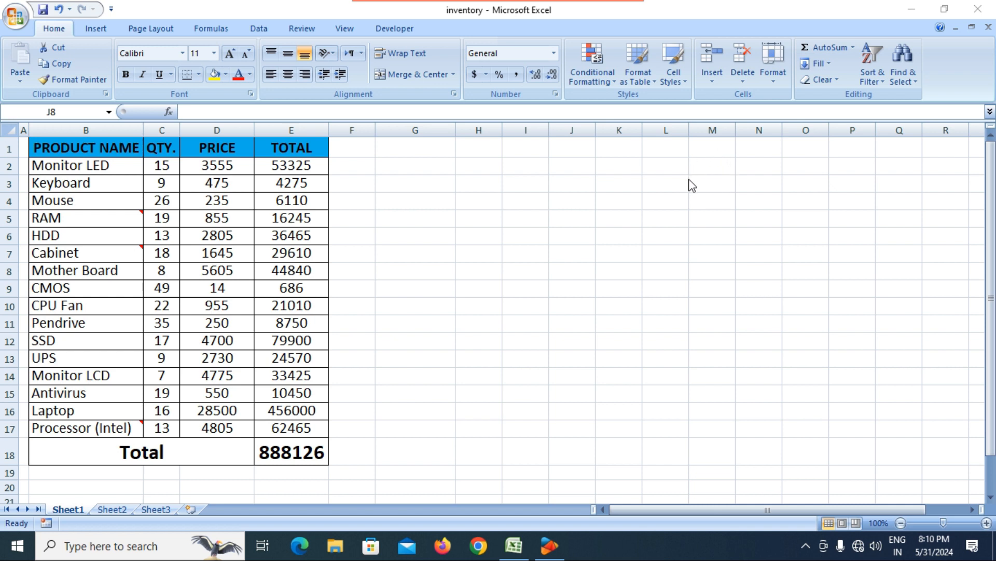
Step: Enter the word 'cell' into cell H2
left_click(438, 283)
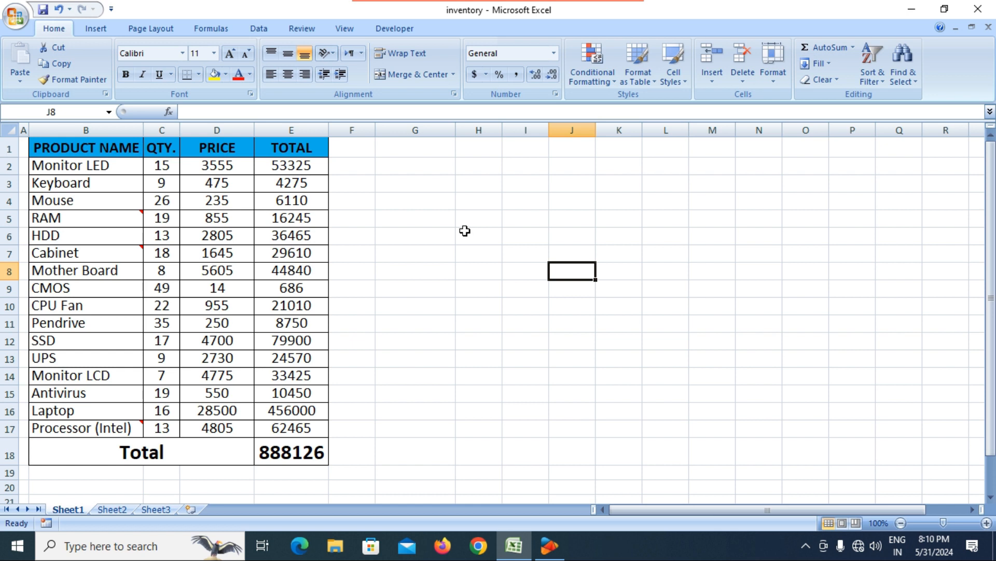
left_click(485, 170)
type("c")
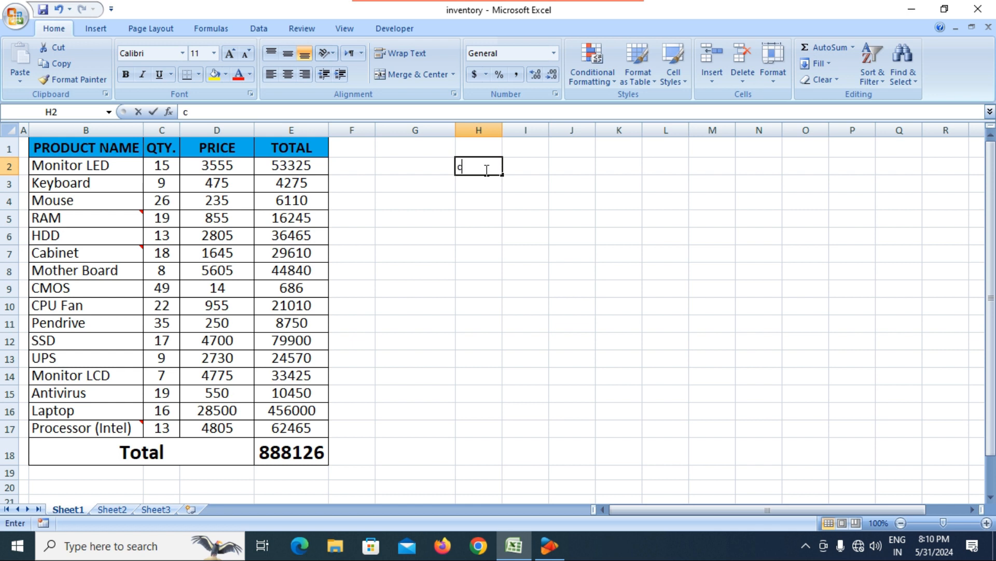
type("ell")
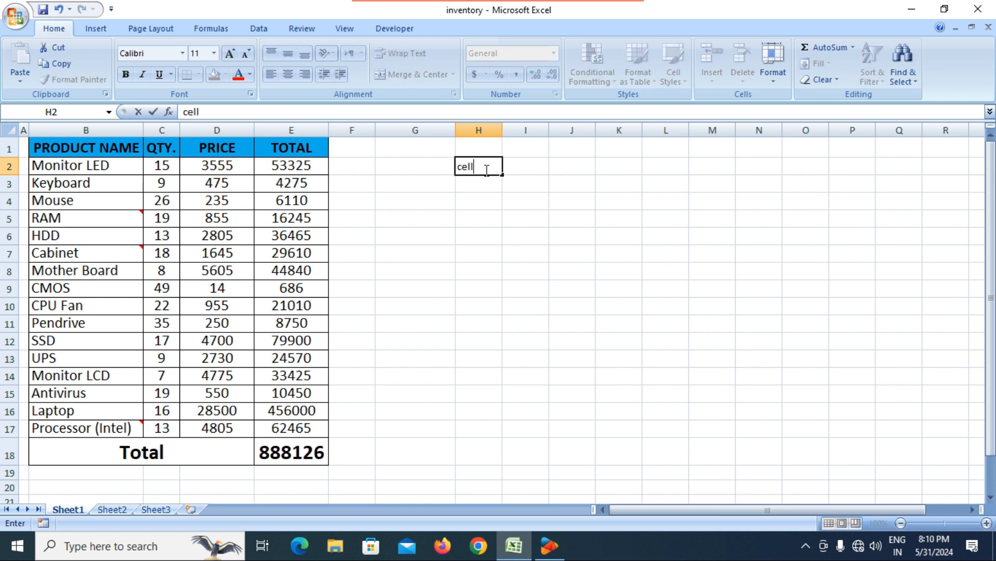
key("Return")
Step: Center 'cell' in H2 and grow its font size three steps
left_click(469, 167)
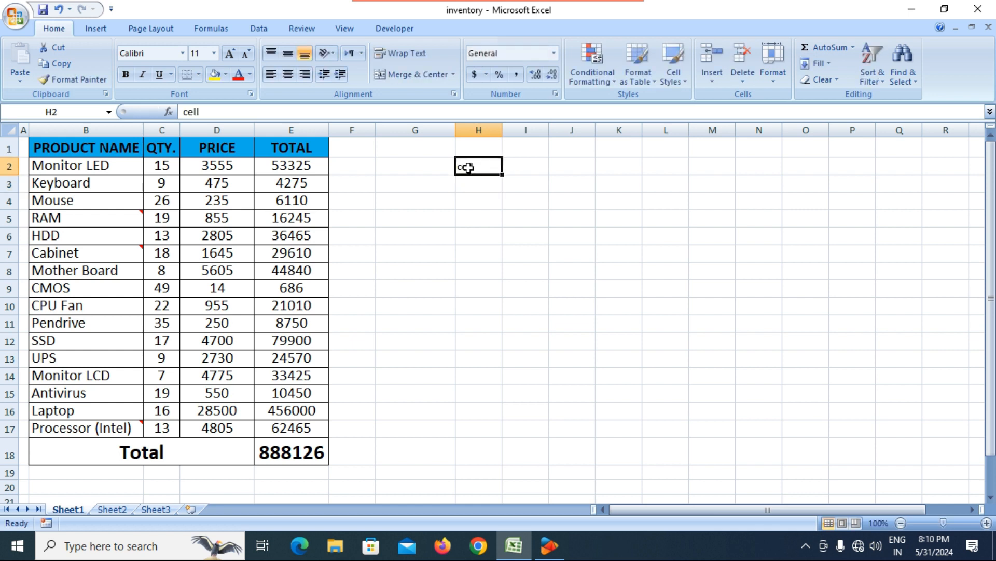
left_click(288, 74)
left_click(230, 53)
left_click(230, 54)
left_click(230, 53)
left_click(230, 54)
left_click(230, 53)
left_click(520, 274)
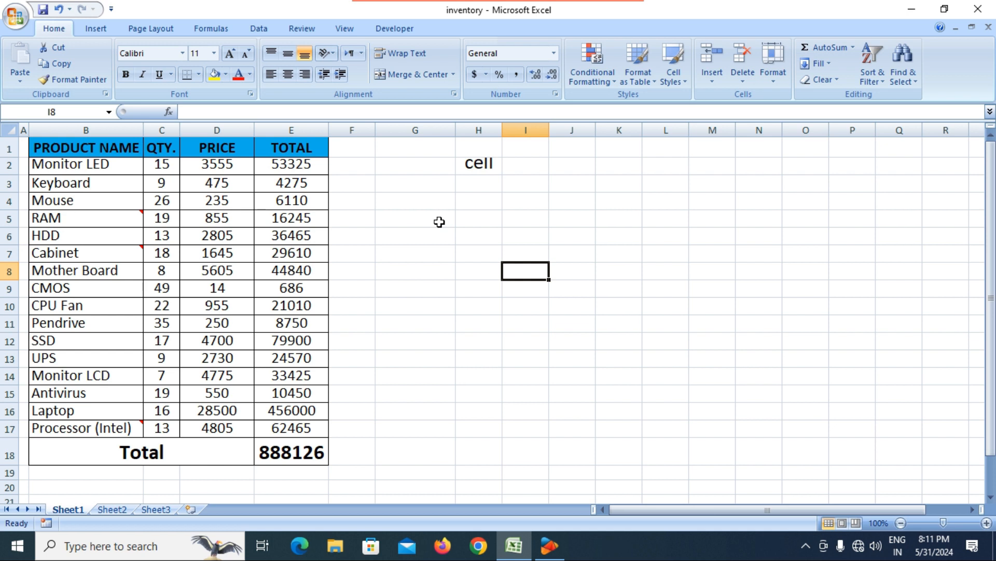
left_click(439, 187)
left_click(464, 186)
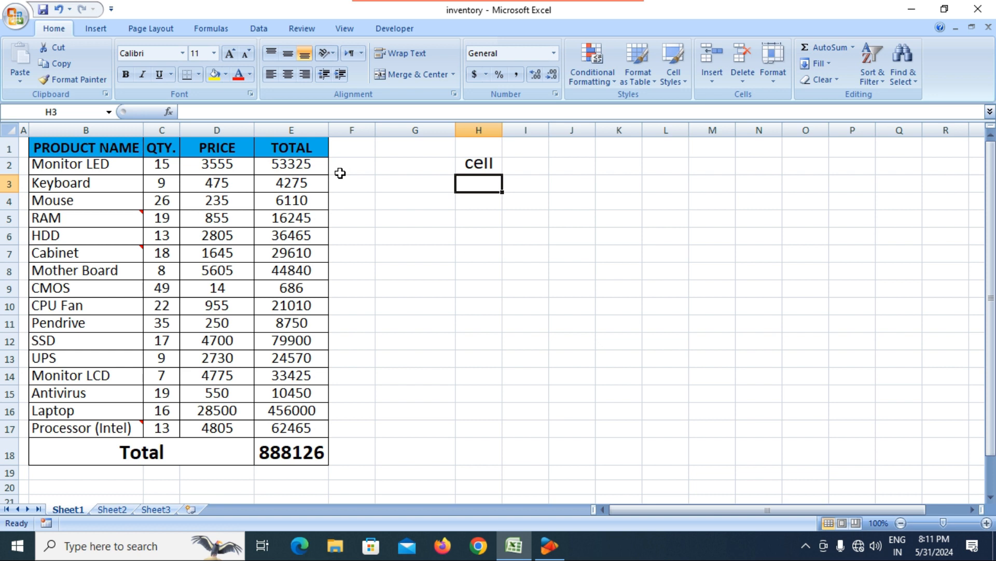
left_click(416, 190)
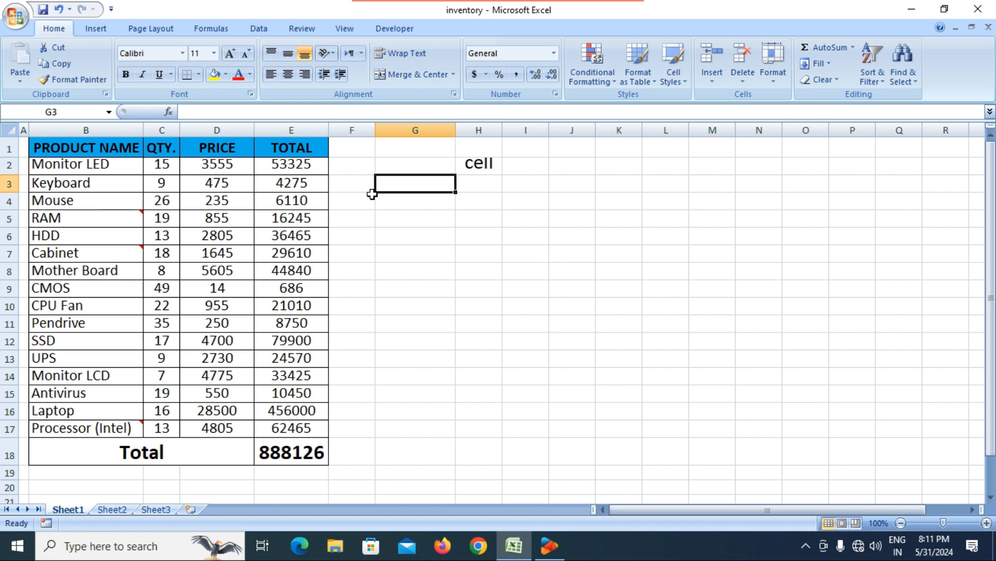
left_click(426, 271)
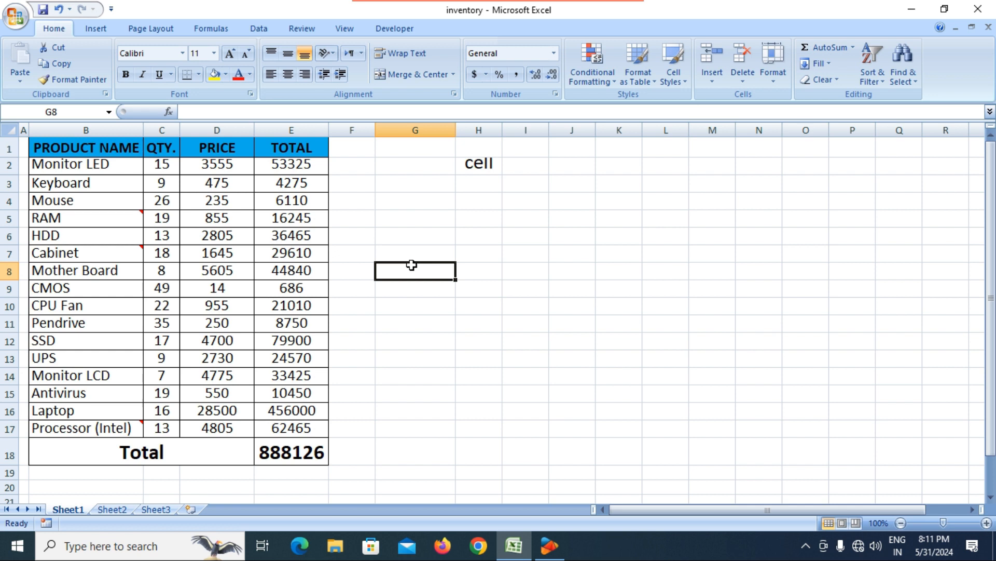
left_click(396, 218)
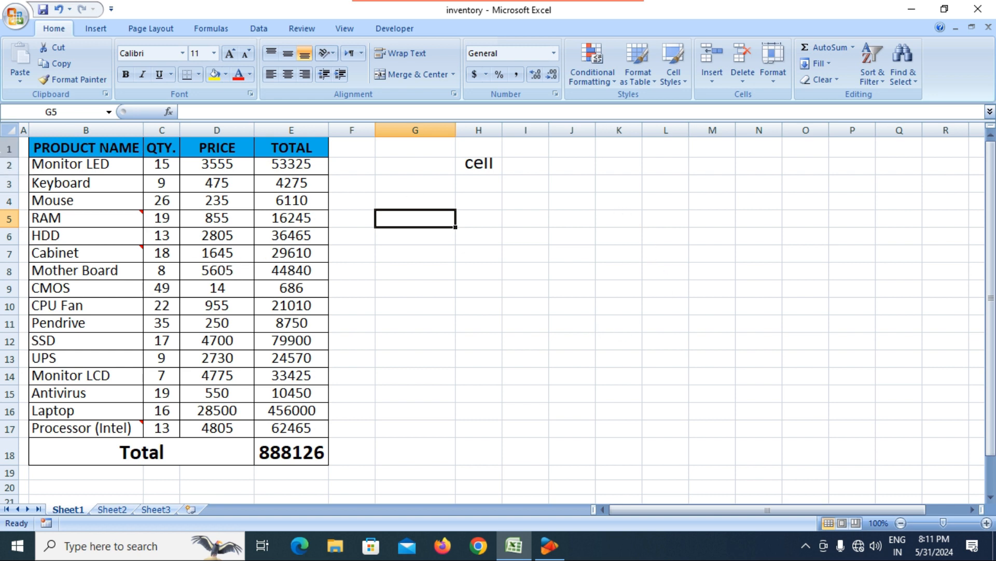
Step: Step through row headers 1 to 5: header, Monitor LED, Keyboard, Mouse and RAM
left_click(8, 149)
left_click(7, 165)
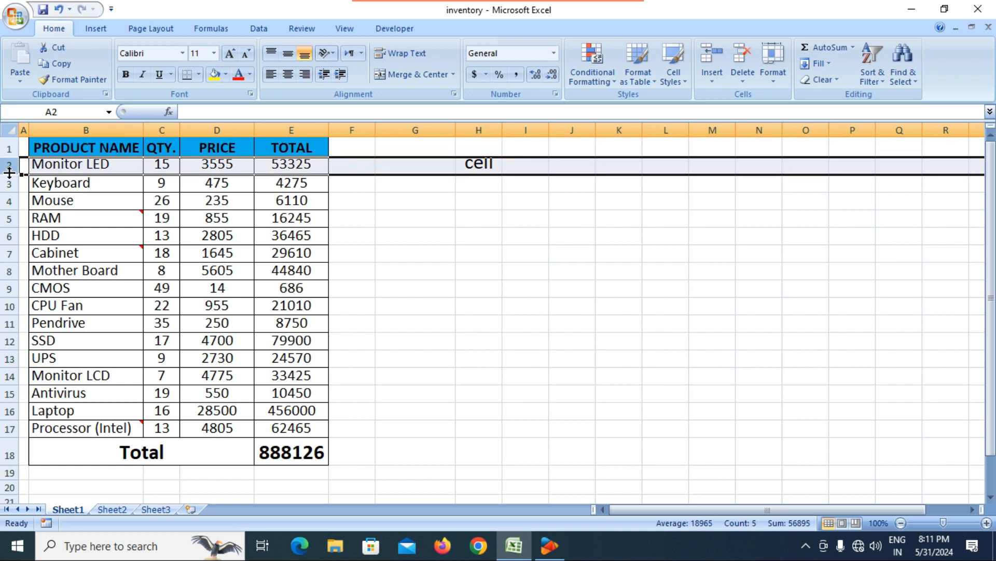
left_click(9, 184)
left_click(9, 204)
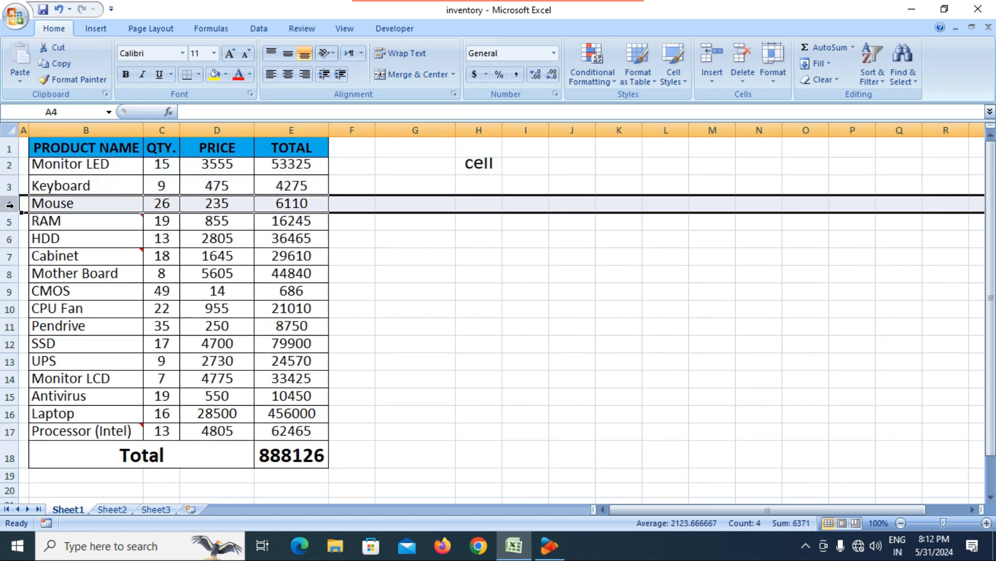
left_click(8, 220)
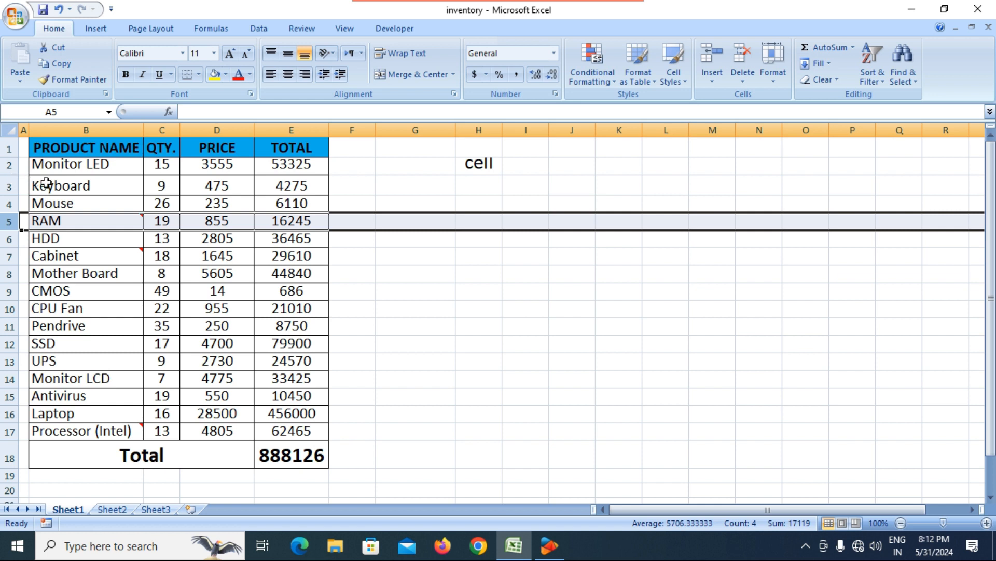
left_click(375, 164)
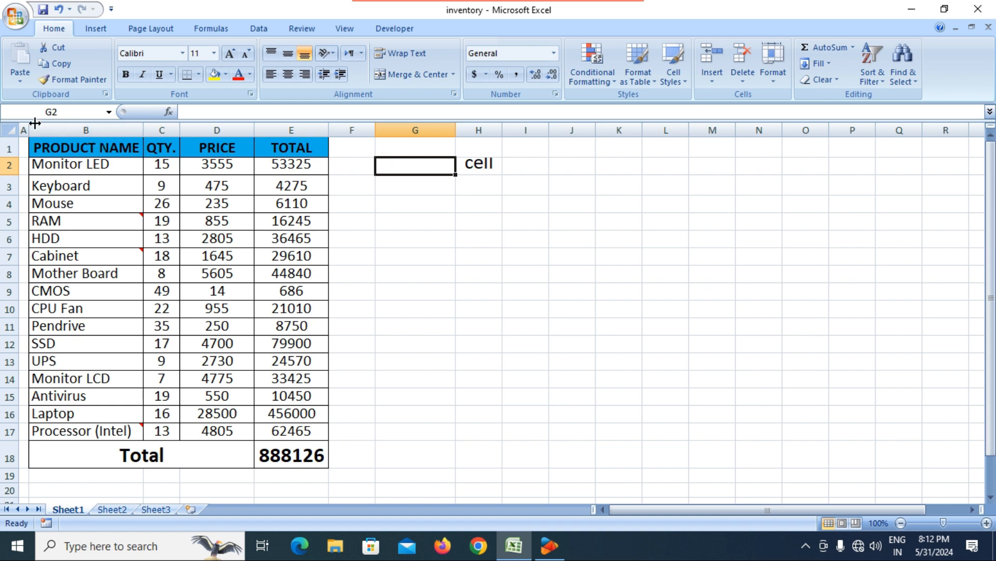
left_click(61, 127)
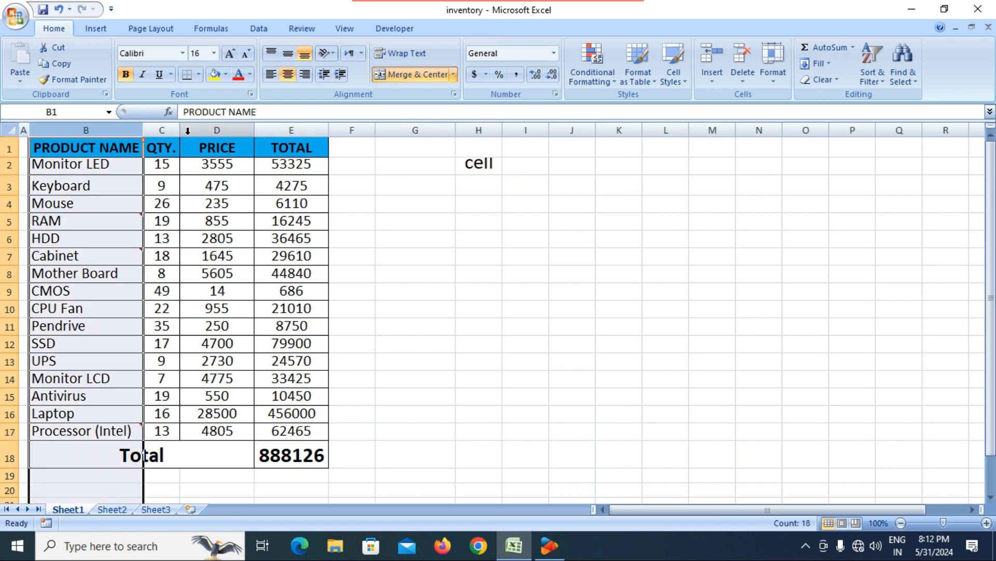
left_click(165, 130)
left_click(217, 129)
left_click(308, 128)
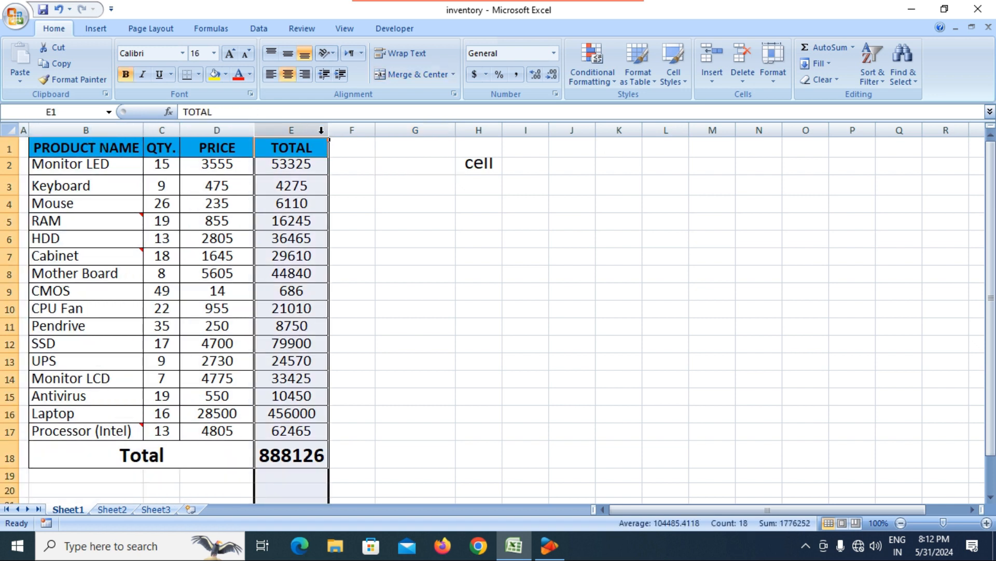
left_click(353, 129)
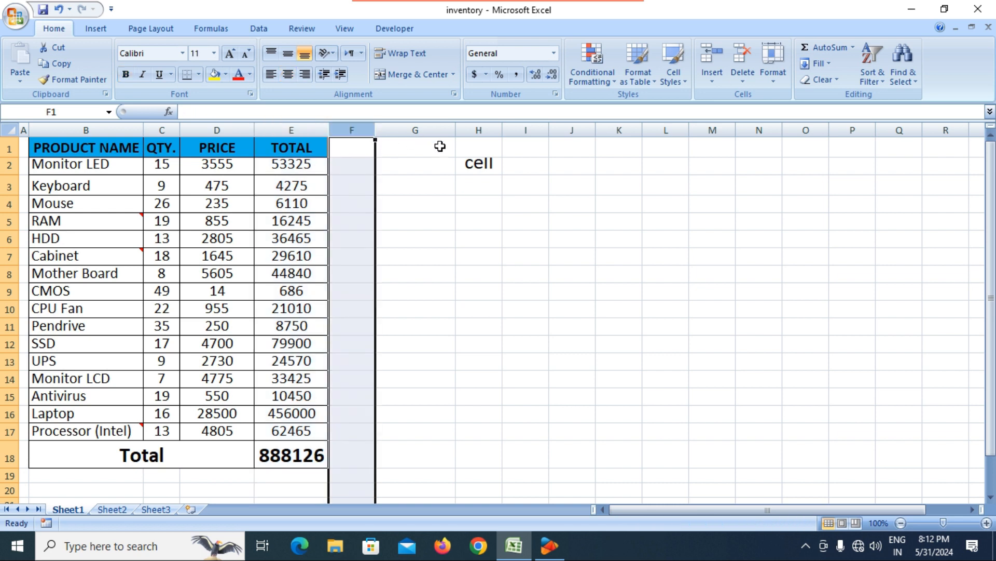
left_click(9, 149)
left_click(86, 130)
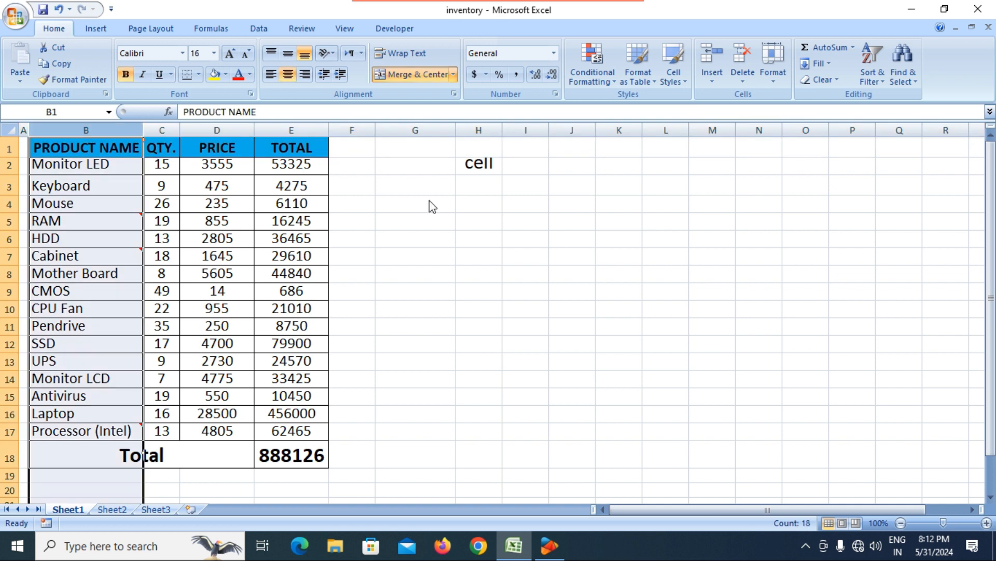
left_click(430, 207)
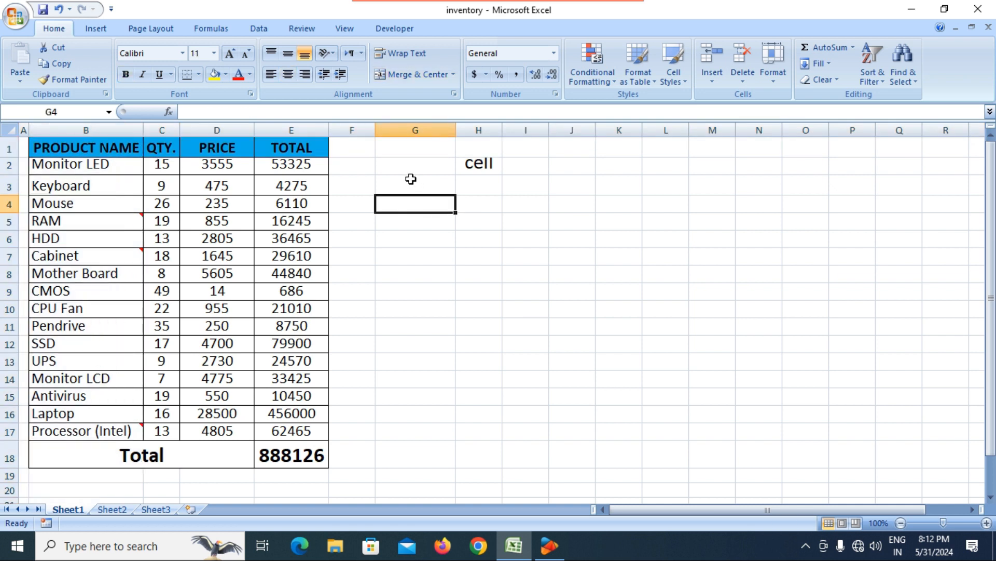
left_click(390, 151)
left_click(442, 168)
left_click(480, 165)
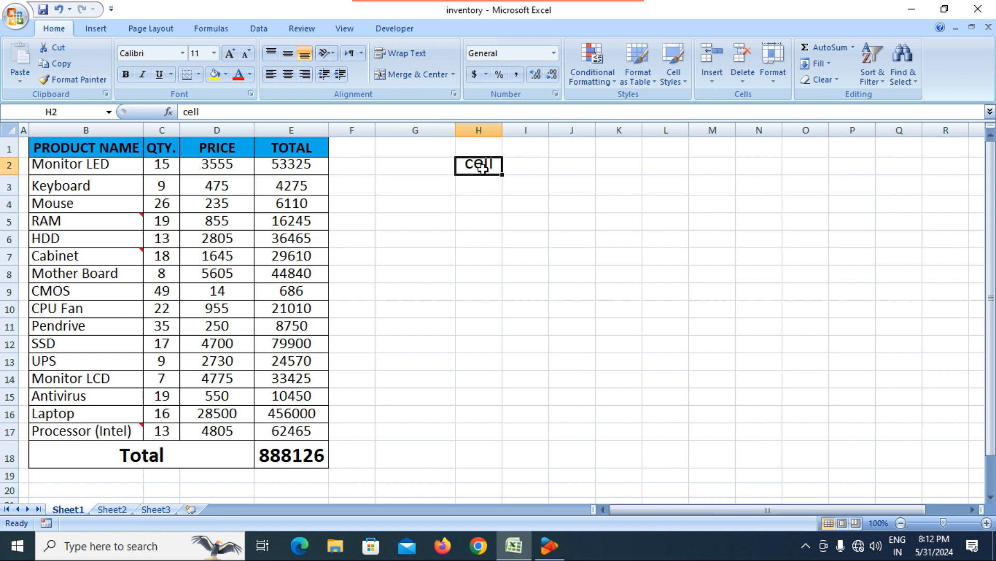
left_click(529, 165)
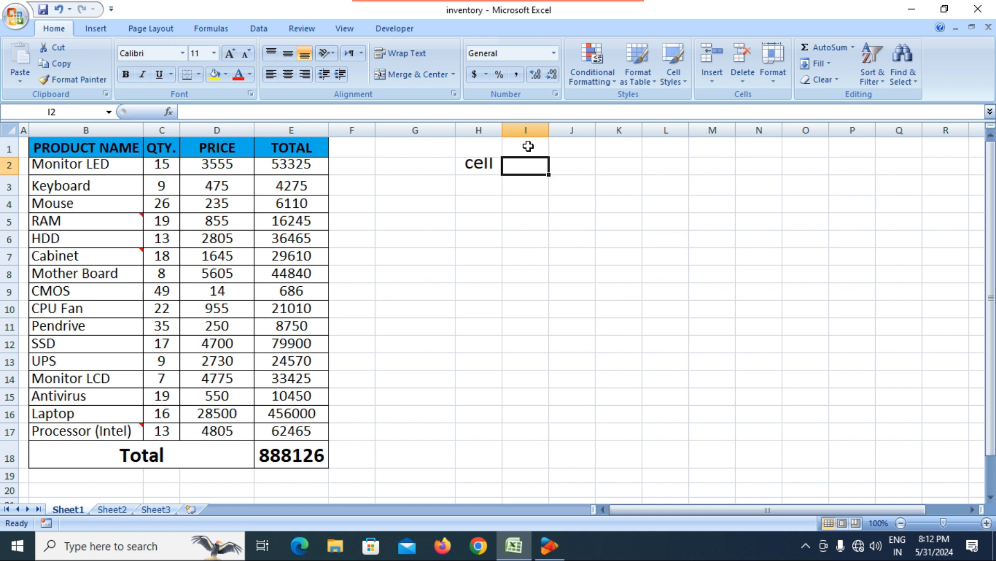
left_click(526, 146)
left_click(518, 190)
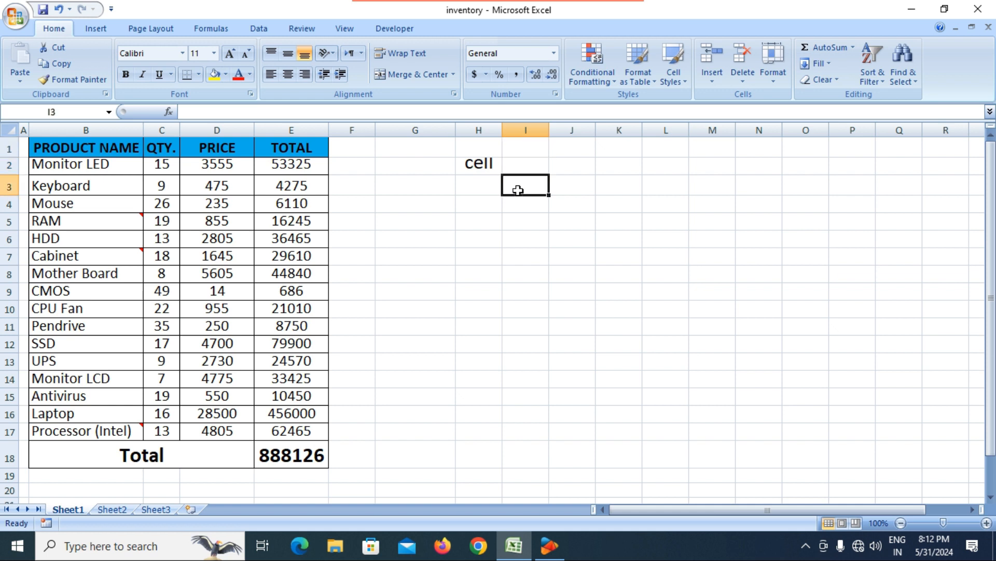
left_click(483, 183)
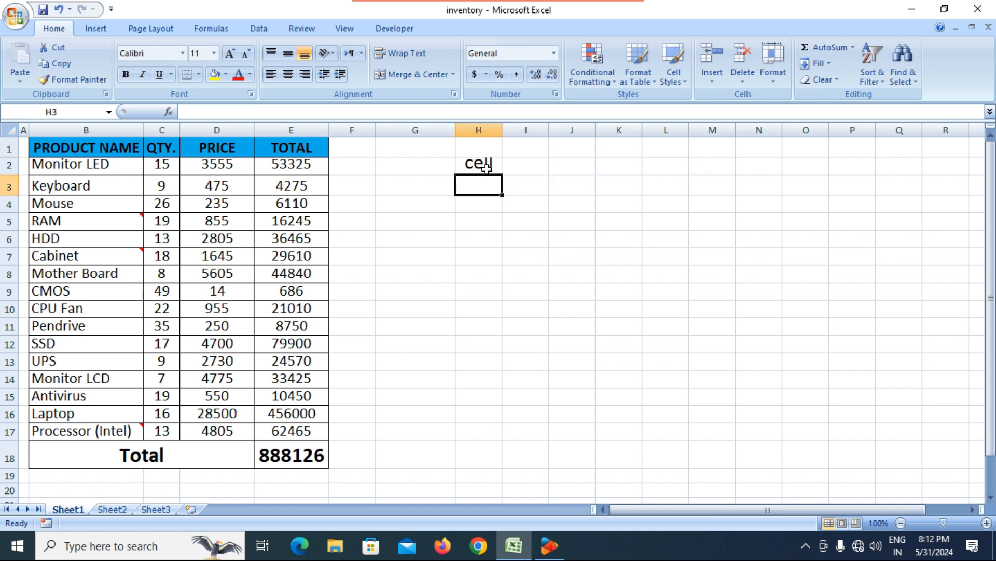
left_click(483, 211)
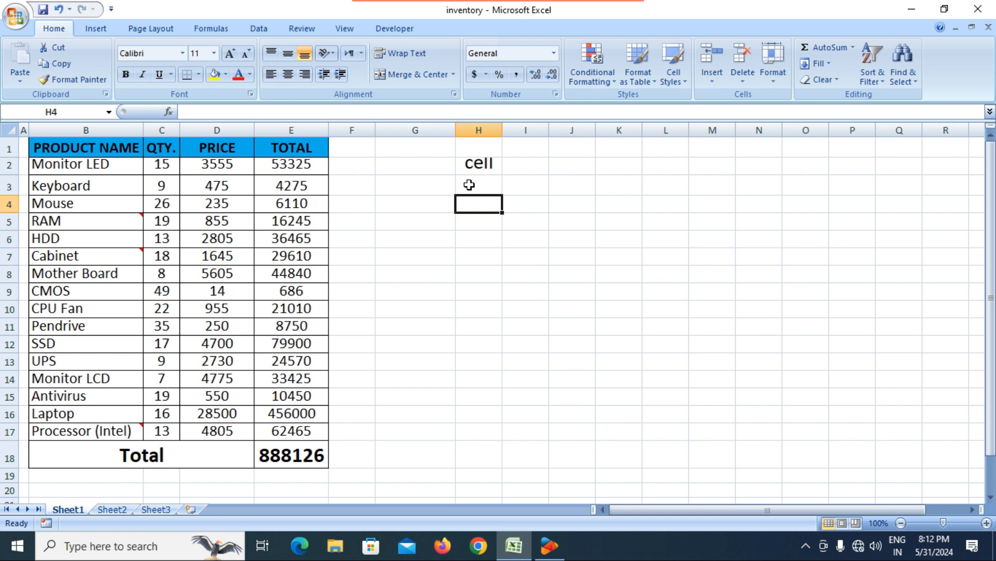
left_click(469, 185)
left_click(518, 188)
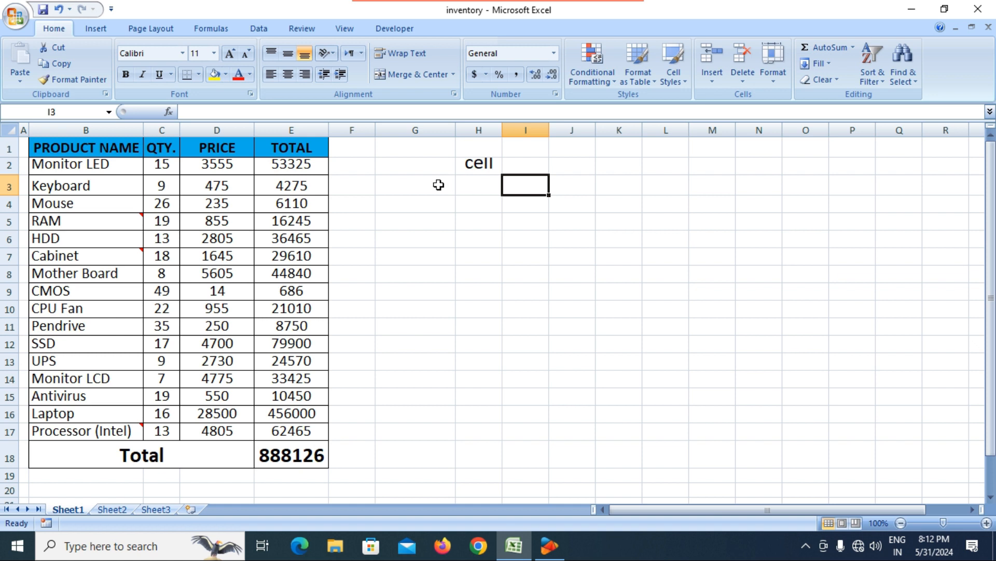
left_click(625, 262)
left_click(614, 292)
left_click(562, 275)
left_click(527, 257)
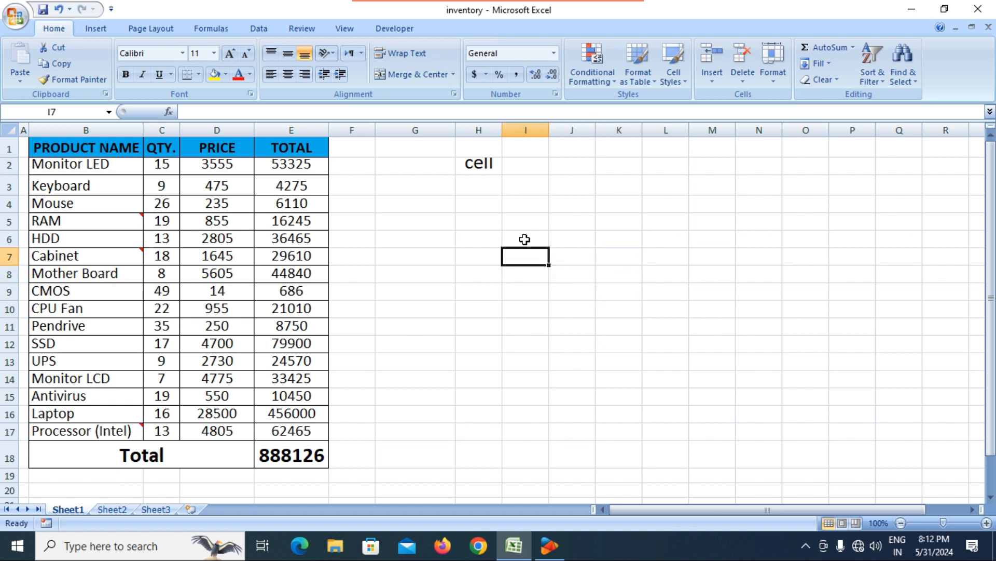
left_click(526, 235)
left_click(527, 220)
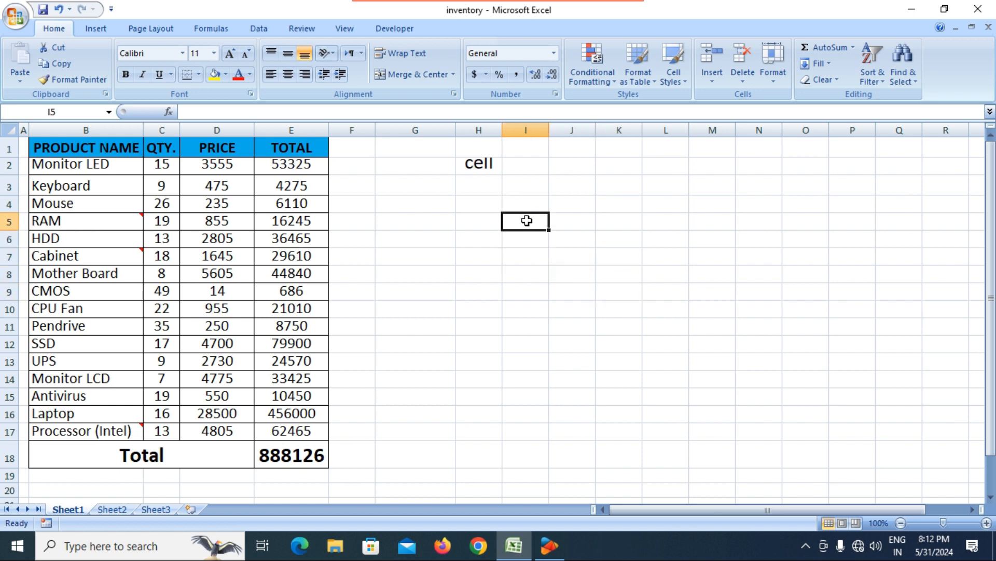
left_click(567, 188)
left_click(604, 236)
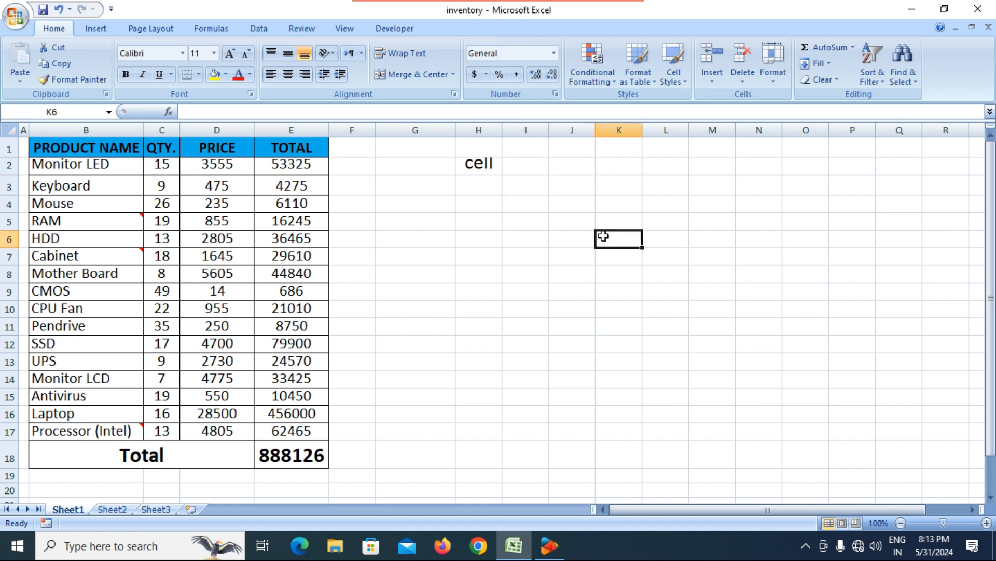
left_click(645, 205)
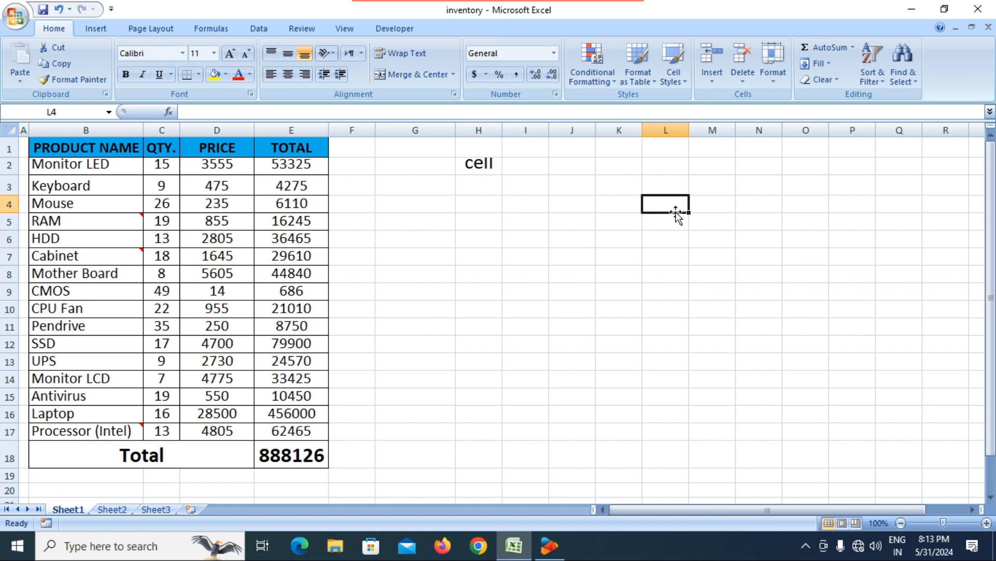
left_click(607, 244)
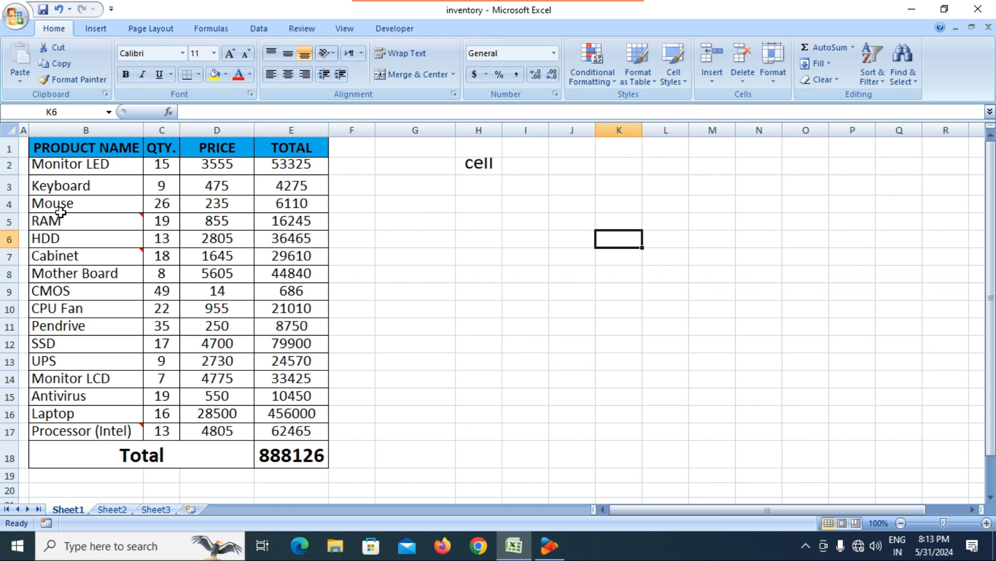
left_click(473, 257)
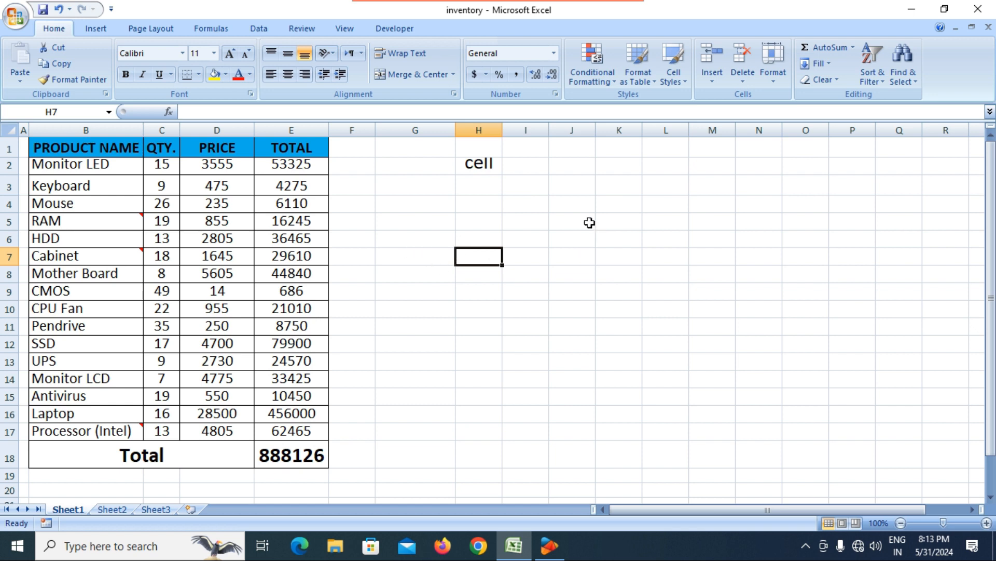
left_click(416, 149)
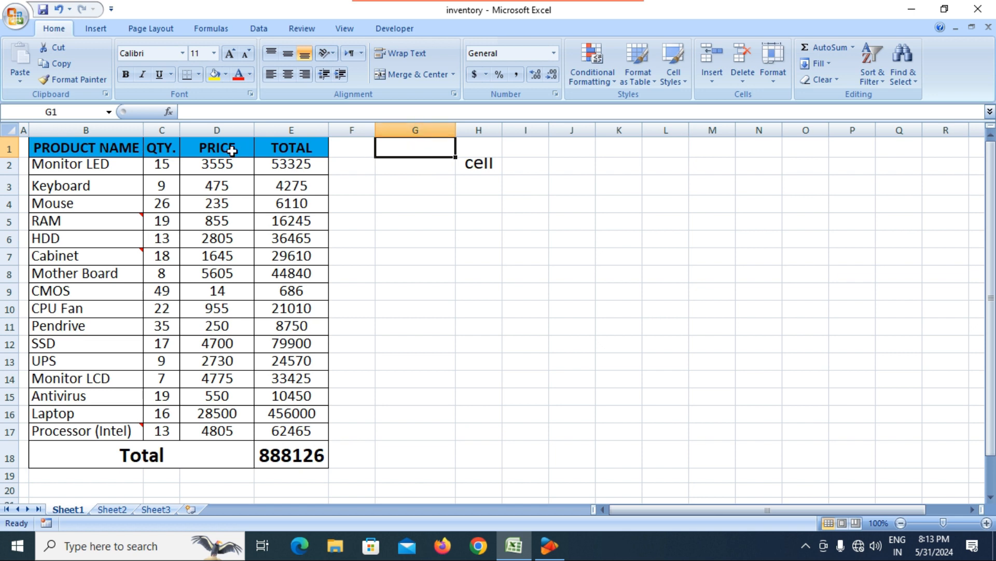
Step: Enter the label 'G1' in cell G1 beside the header row
left_click(5, 149)
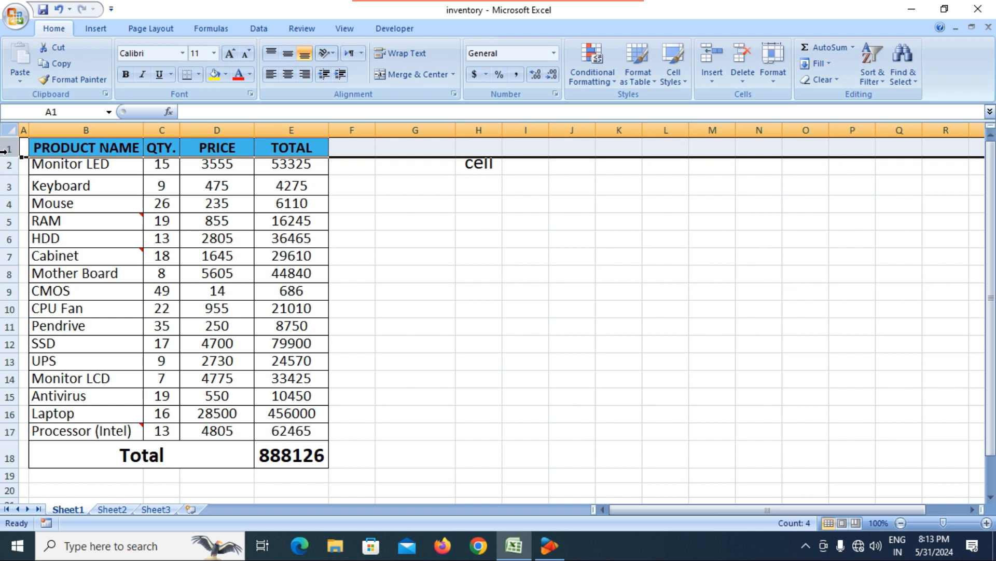
left_click(421, 148)
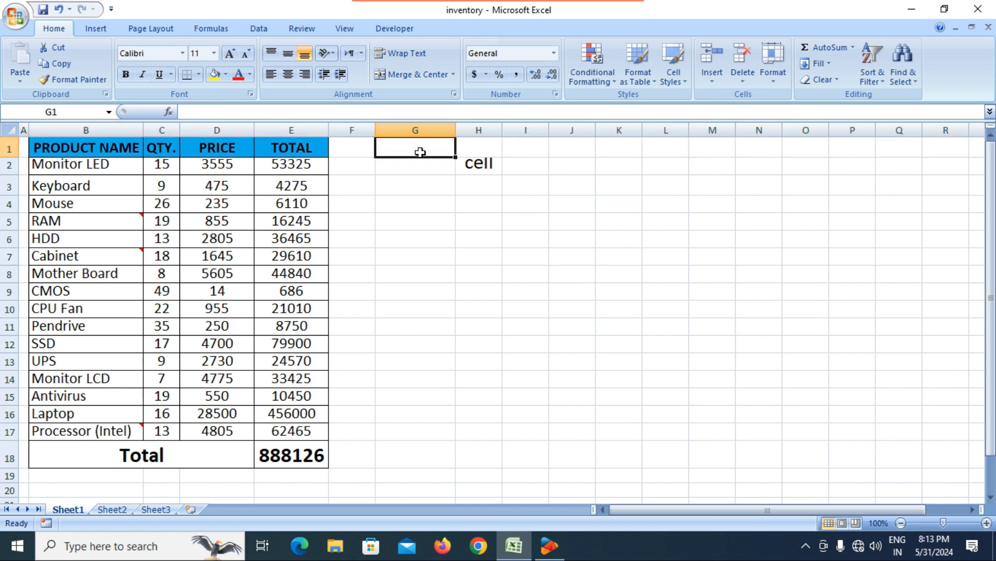
type("G")
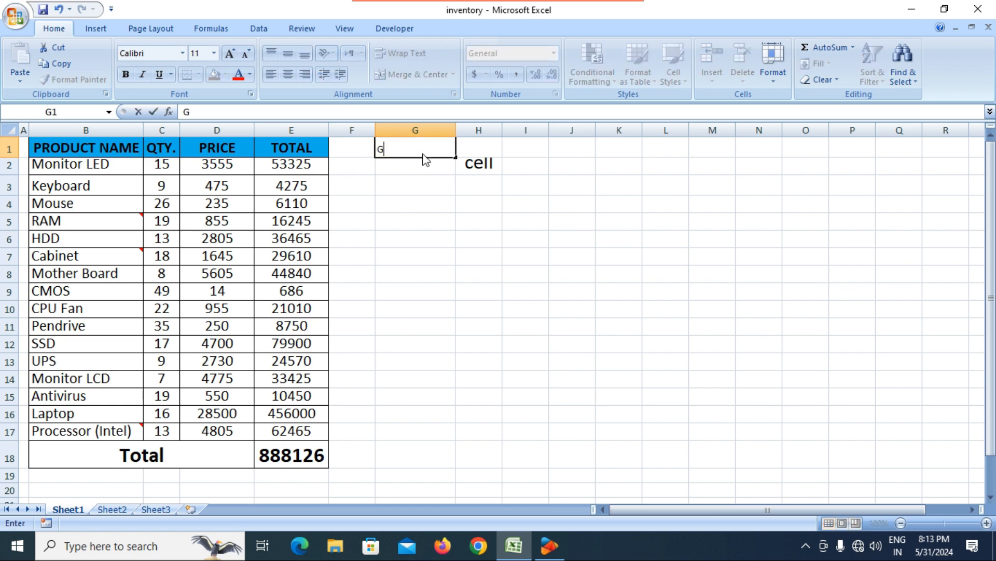
type("1")
key("Return")
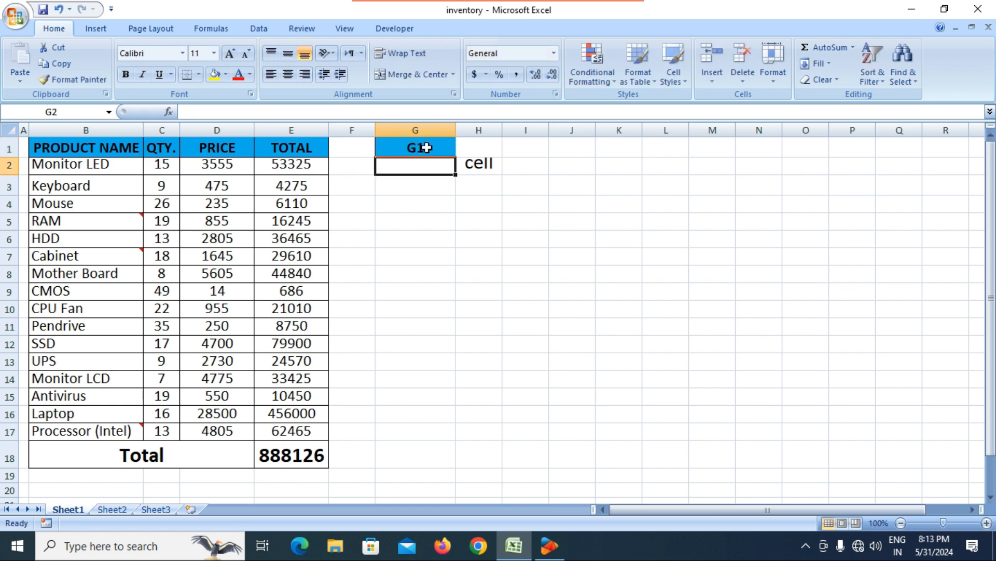
Step: Review cells G1 down through G6 below the new label
left_click(426, 148)
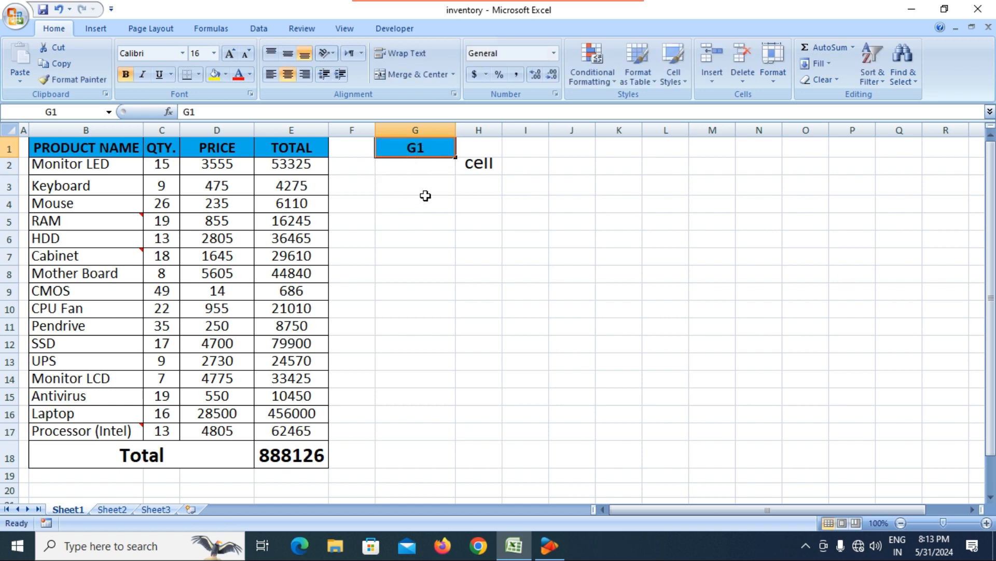
left_click(430, 164)
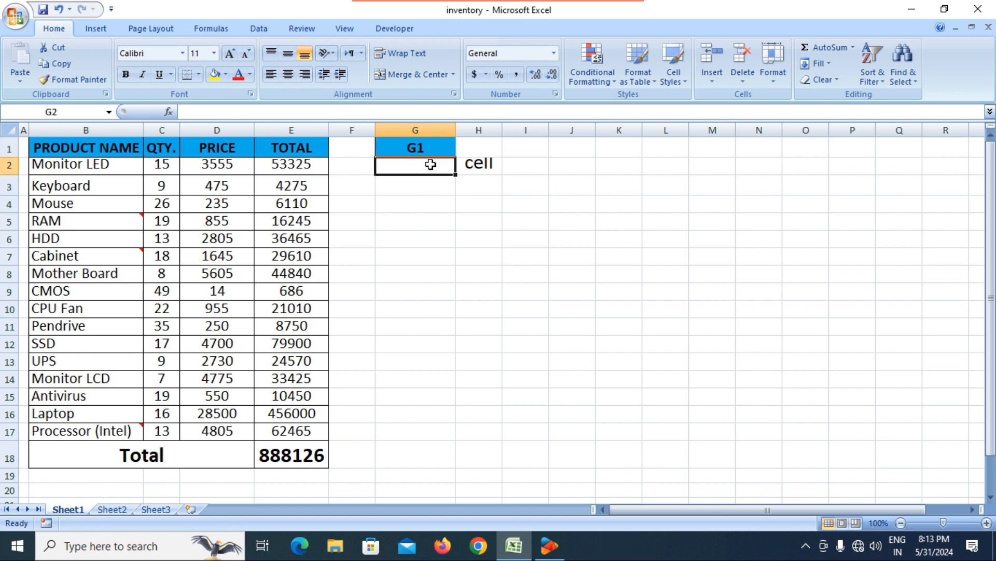
left_click(432, 188)
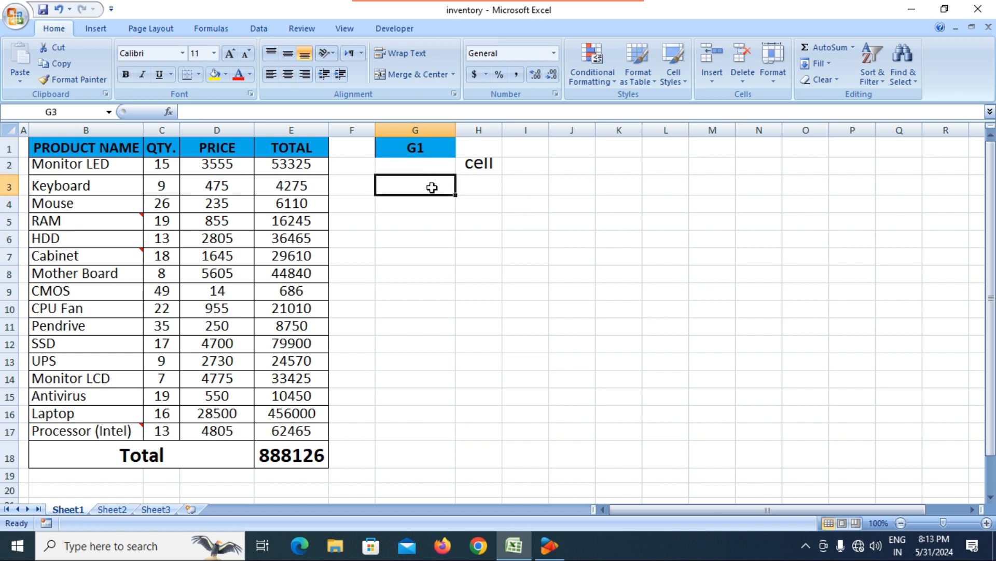
left_click(420, 203)
left_click(413, 226)
left_click(412, 238)
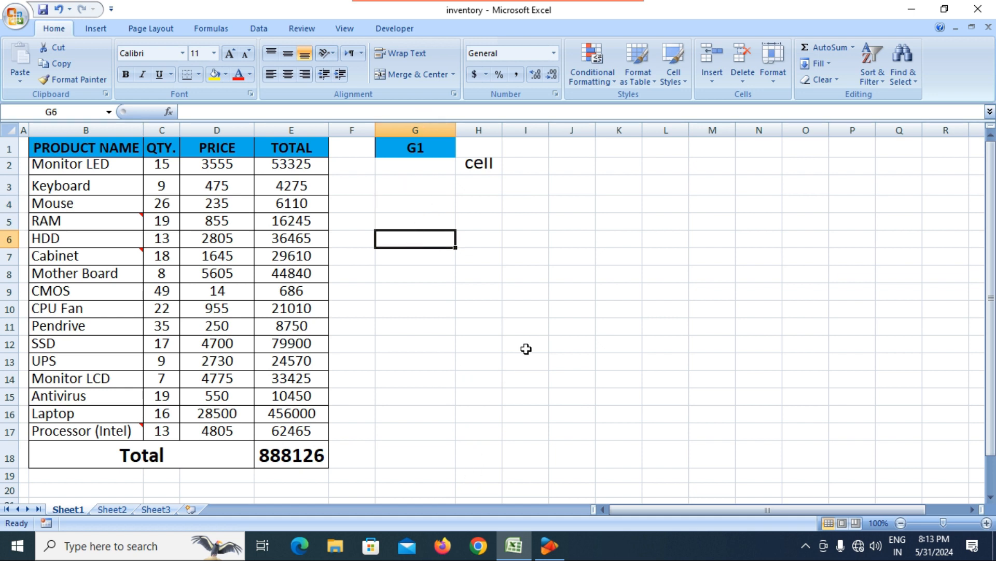
left_click(633, 167)
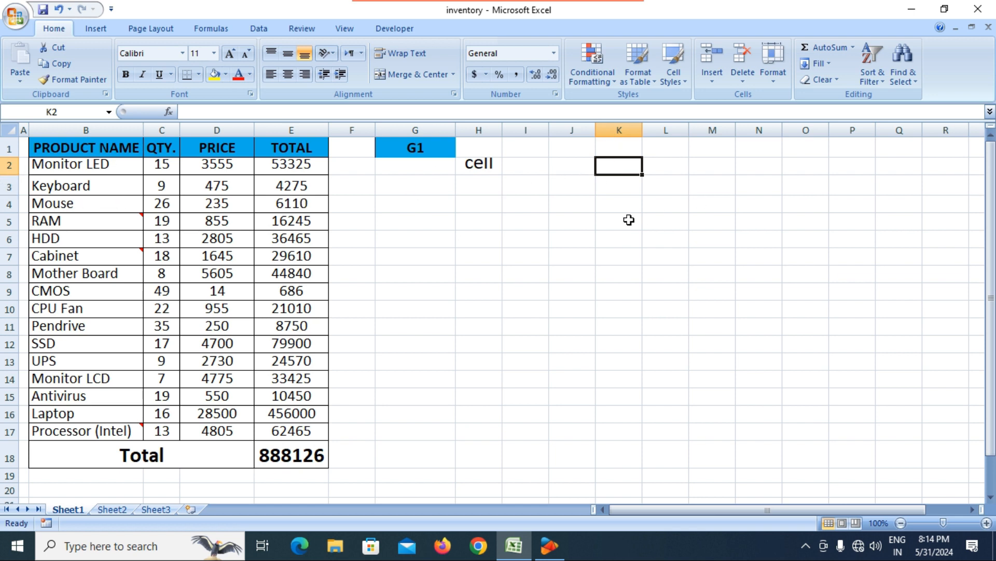
left_click(793, 272)
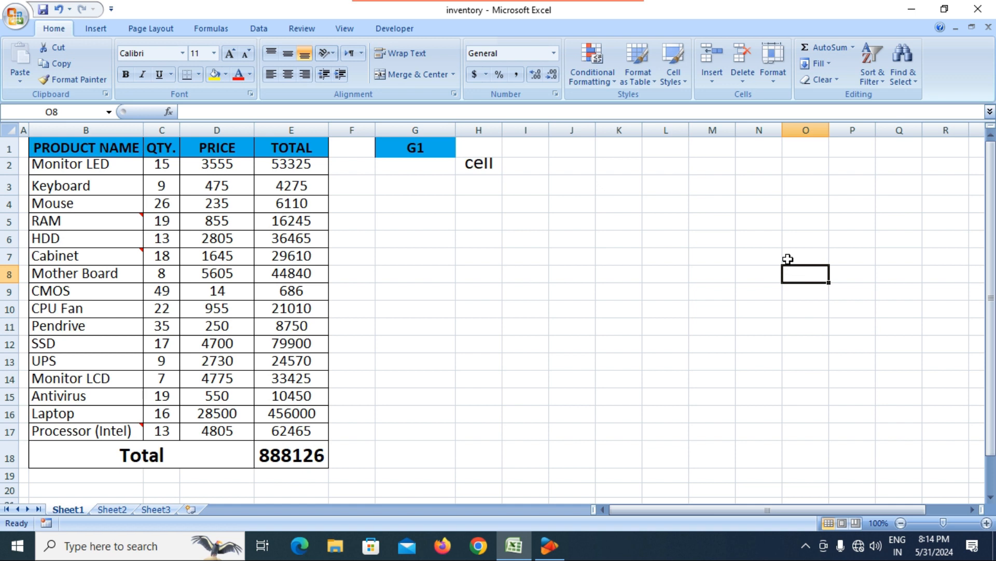
left_click(792, 240)
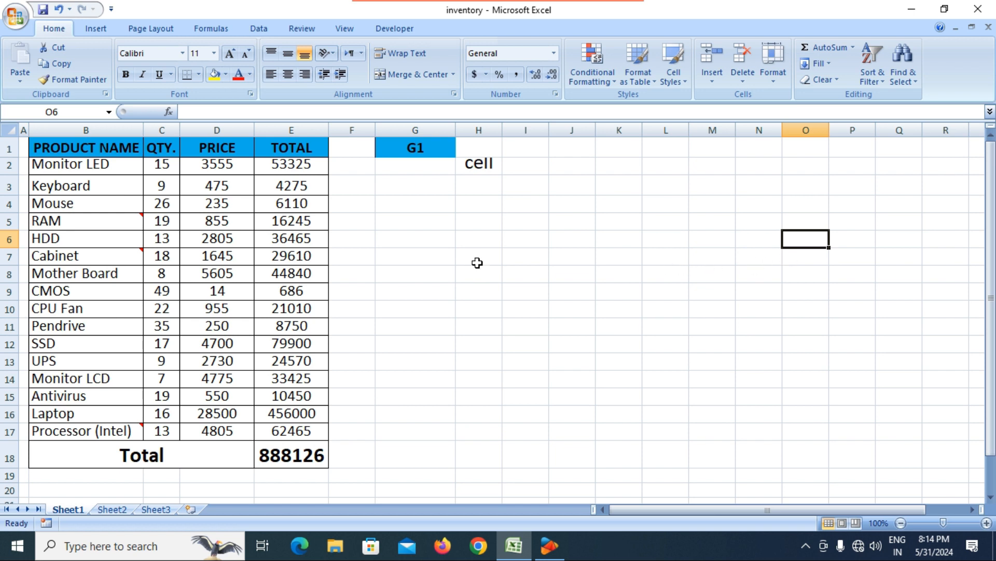
key("super+plus")
key("super+minus")
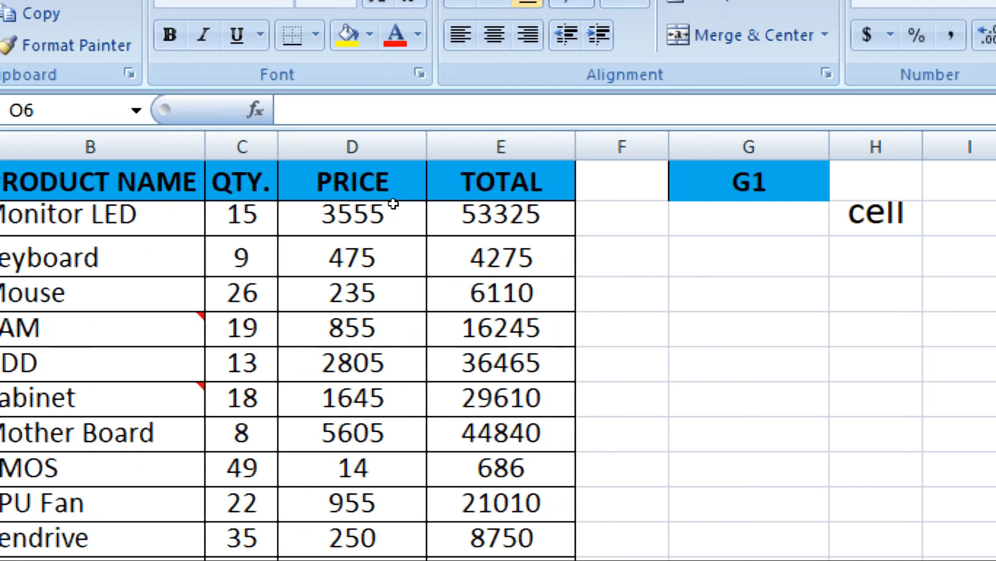
left_click(785, 294)
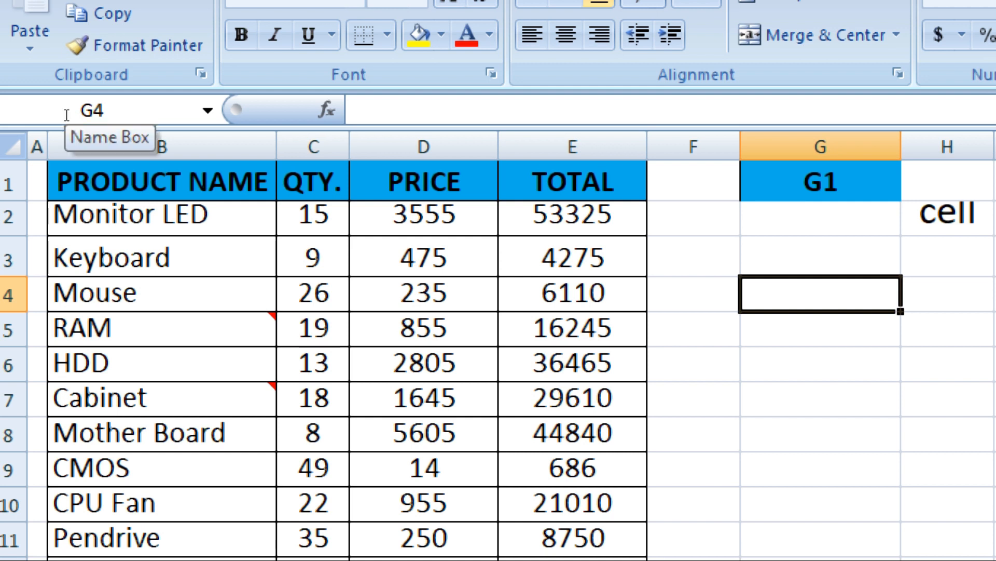
key("super+minus")
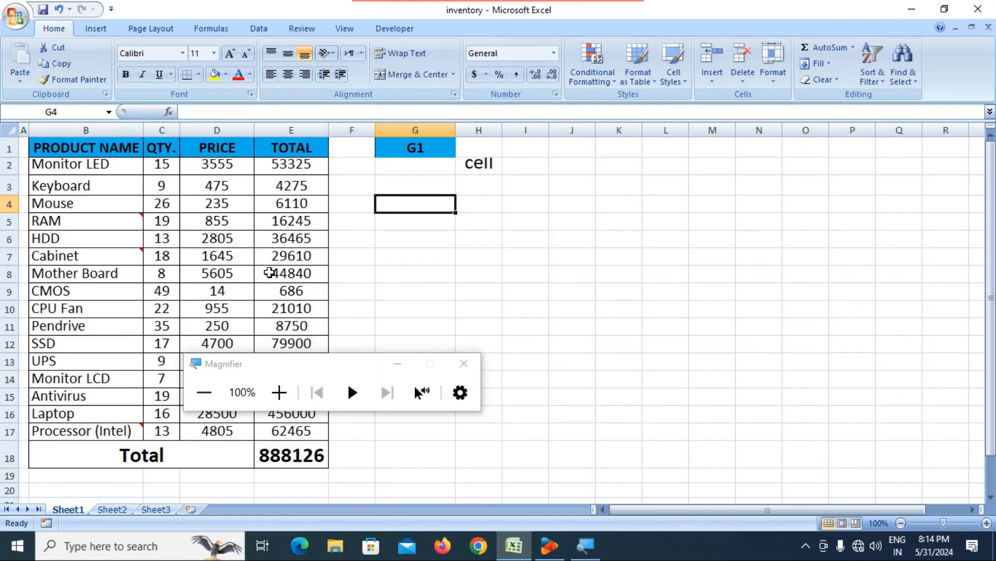
left_click(465, 363)
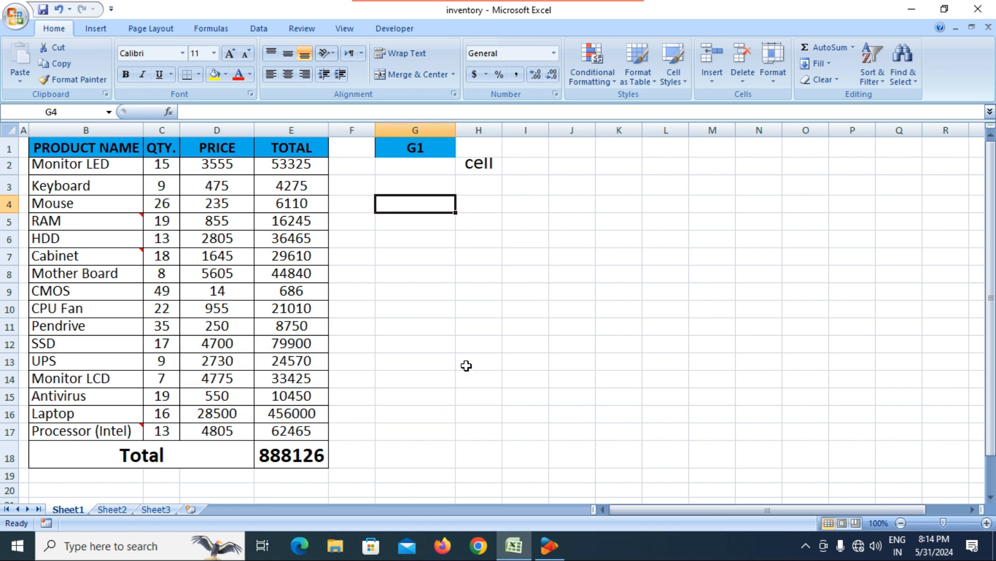
left_click(489, 330)
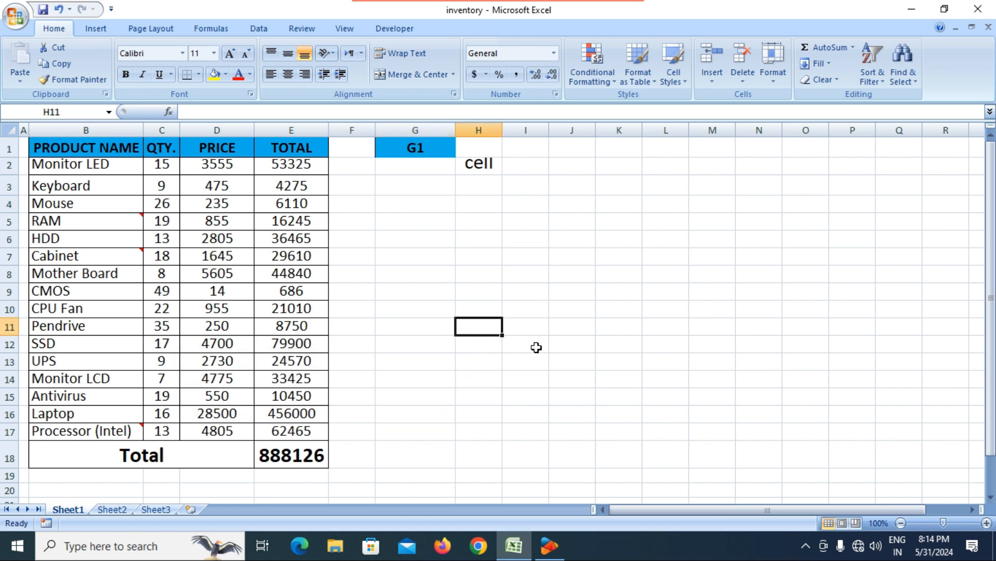
left_click(944, 9)
left_click_drag(521, 86, 520, 35)
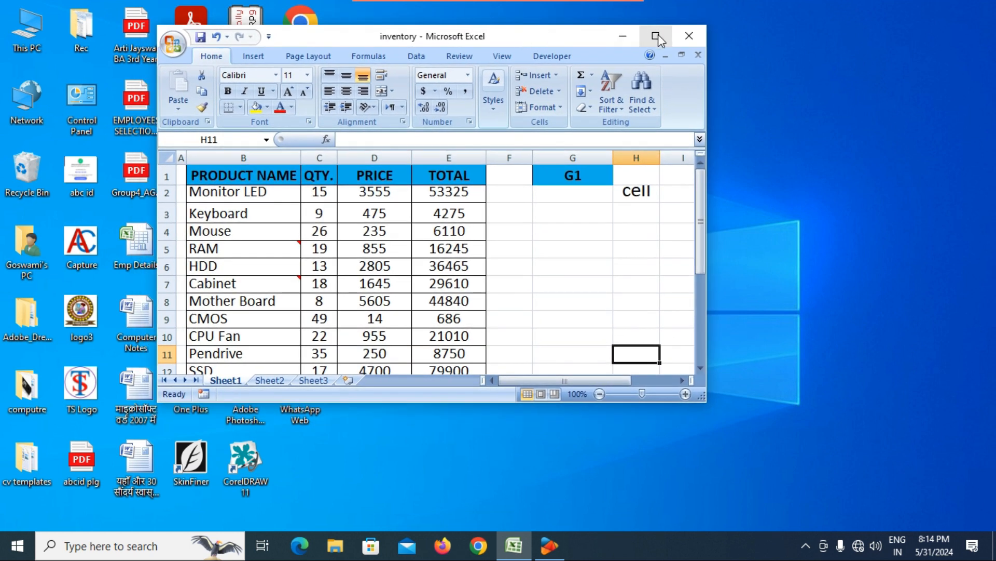
left_click(656, 36)
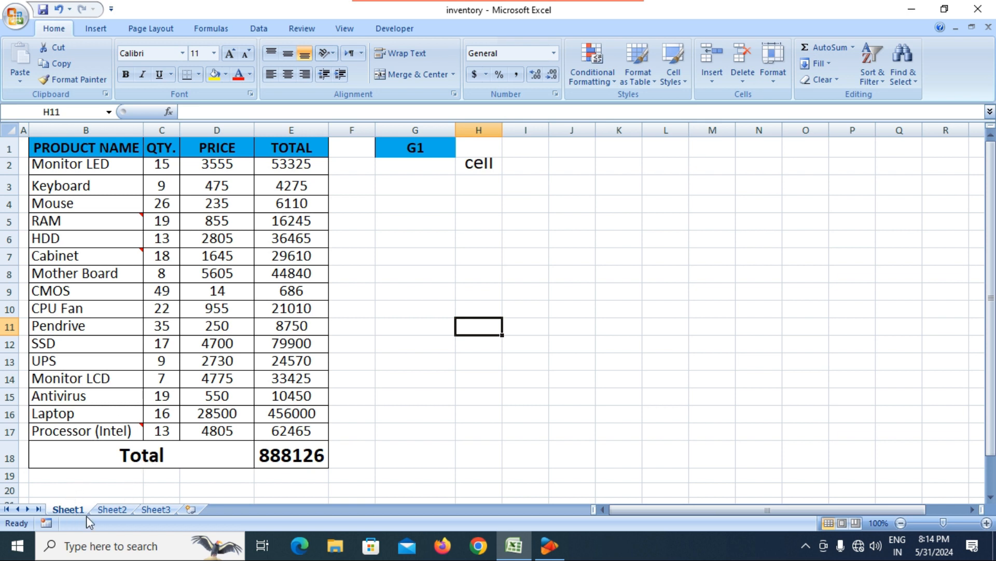
Step: View Sheet2 and Sheet3, insert a new Sheet4, and return to Sheet1
left_click(112, 509)
left_click(147, 511)
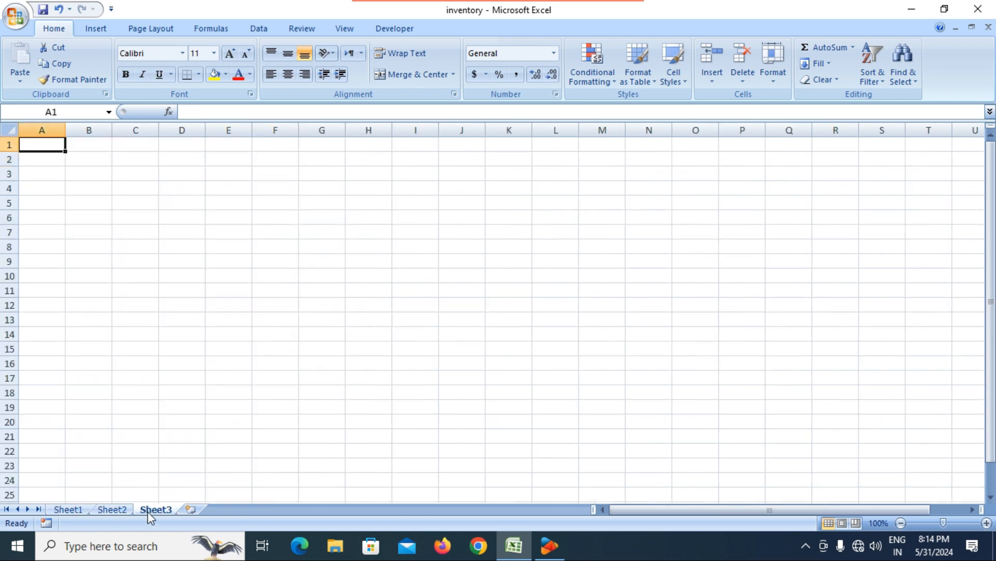
left_click(191, 509)
left_click(68, 509)
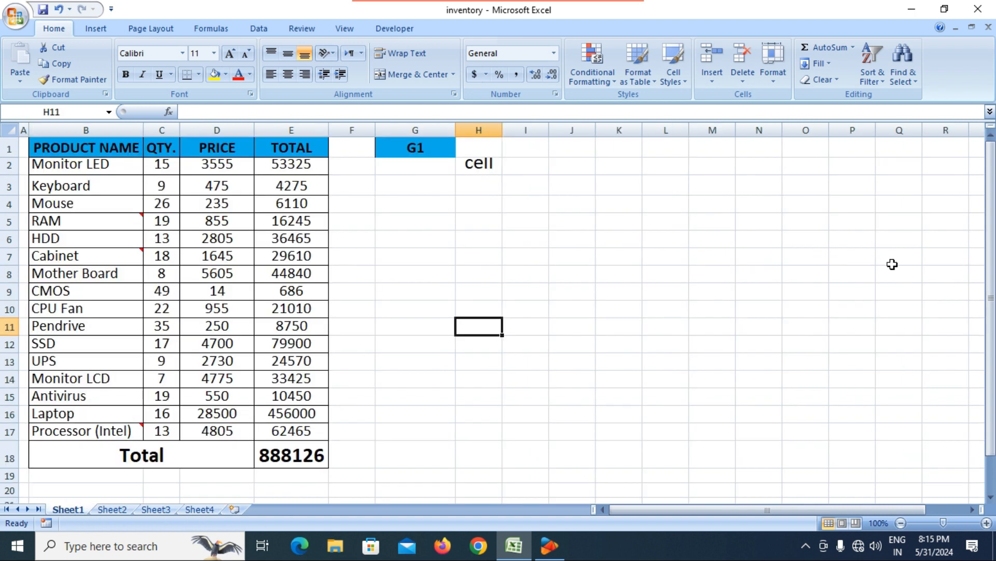
Step: Restore the workbook to a floating window, move it, then maximize it again
left_click(970, 28)
mouse_move(824, 134)
left_mouse_down()
mouse_move(769, 149)
mouse_move(880, 153)
mouse_move(808, 153)
mouse_move(821, 150)
mouse_move(811, 141)
left_mouse_up()
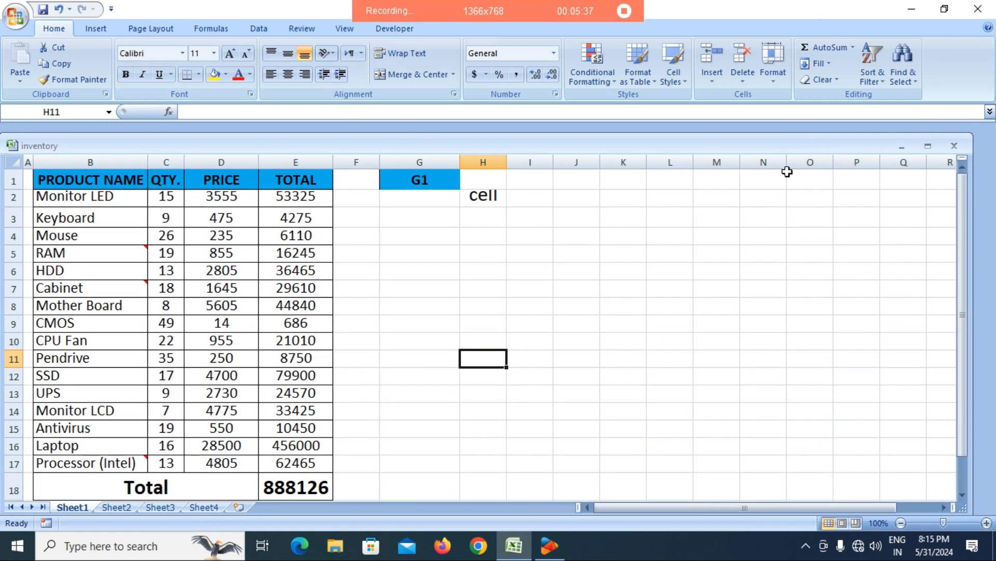
left_click(928, 146)
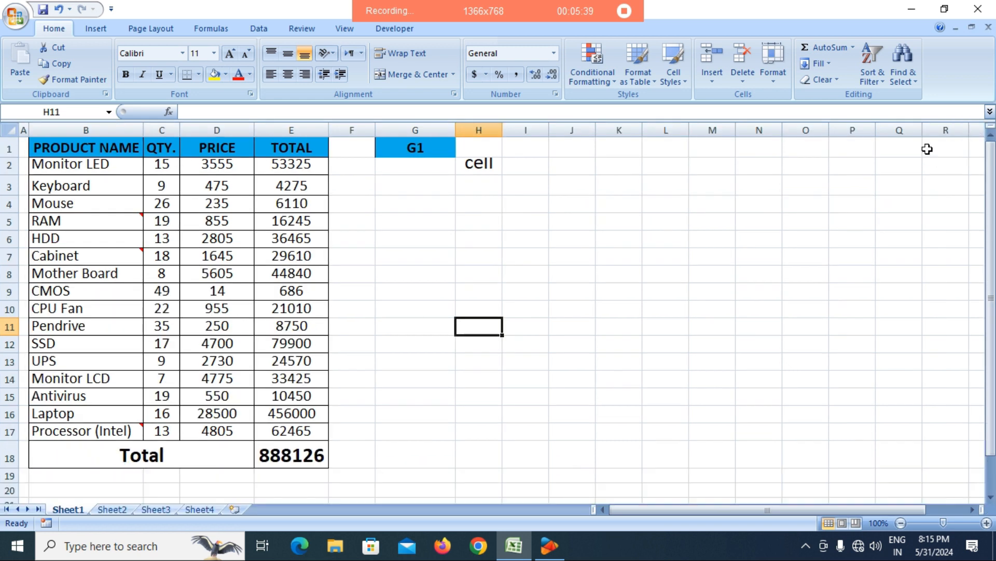
left_click(600, 272)
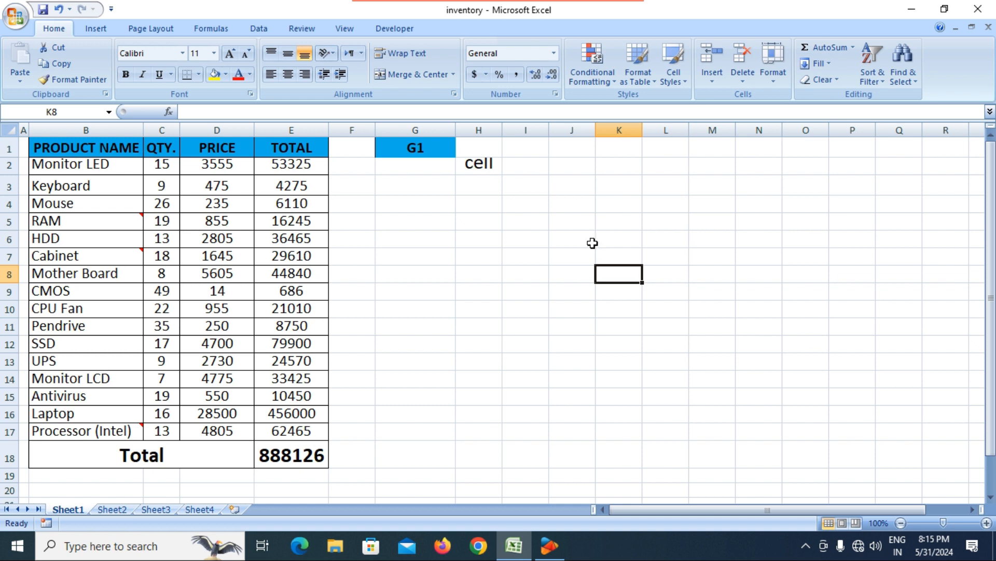
Step: Delete columns G and H from the sheet
left_click(477, 234)
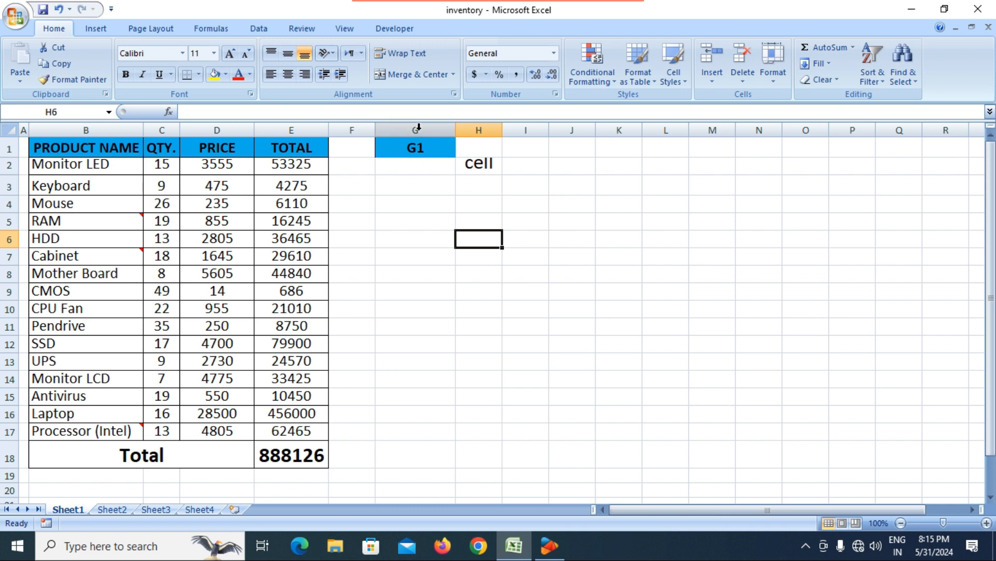
left_click_drag(418, 127, 477, 130)
right_click(475, 164)
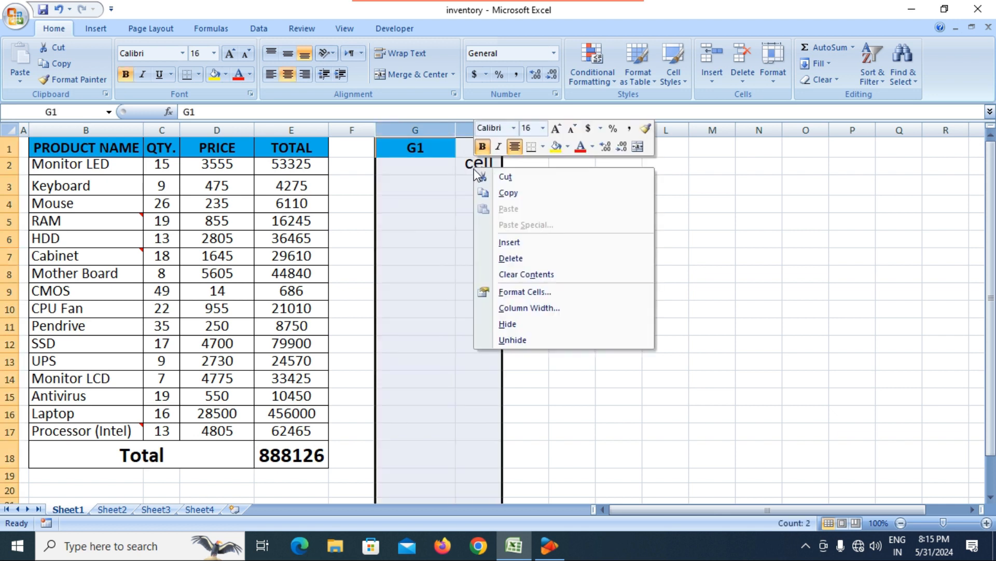
left_click(524, 258)
Step: Inspect the CMOS price, QTY. and PRICE headers, E2 total formula and HDD price
left_click(543, 239)
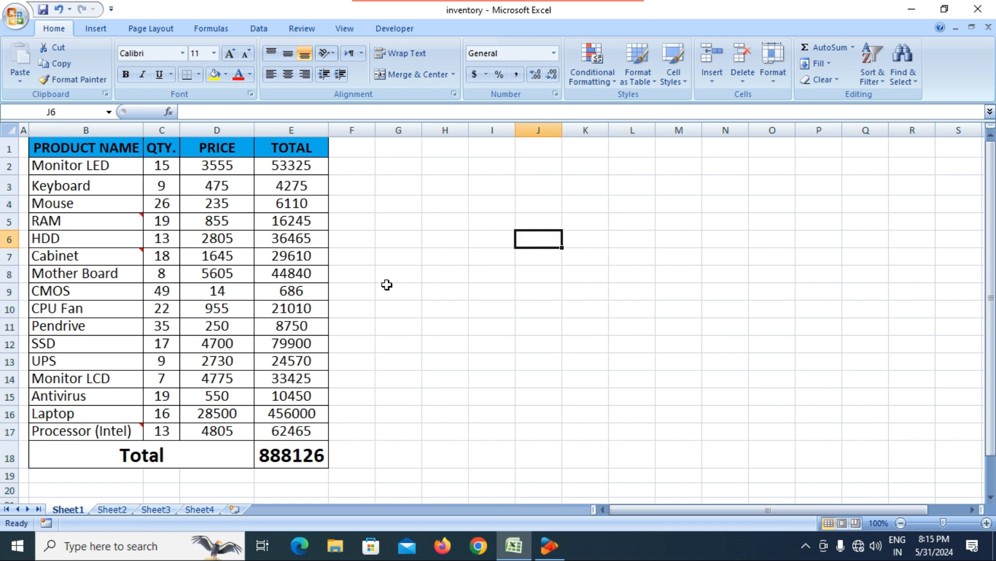
left_click(232, 288)
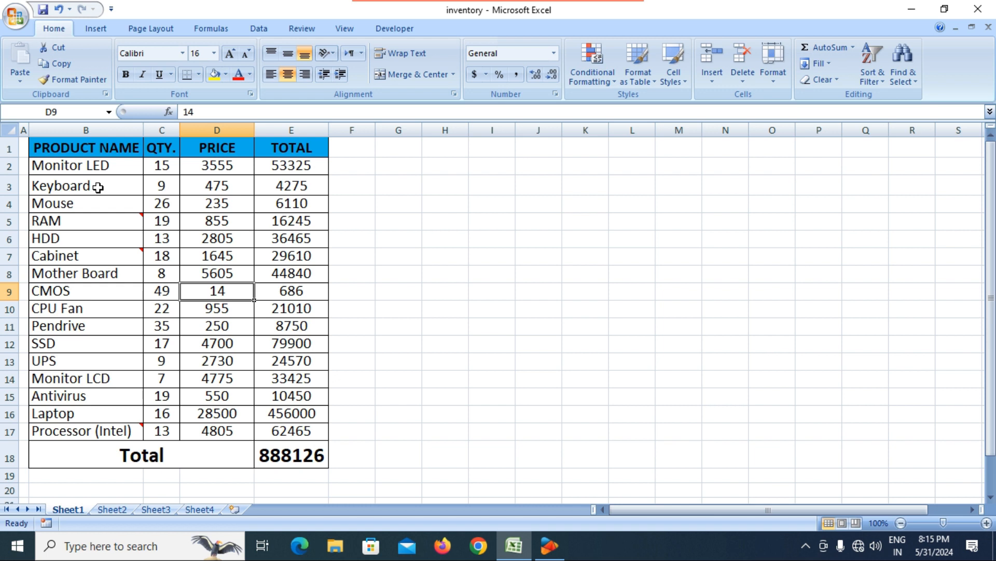
left_click(166, 151)
left_click(193, 152)
left_click(304, 165)
left_click(237, 234)
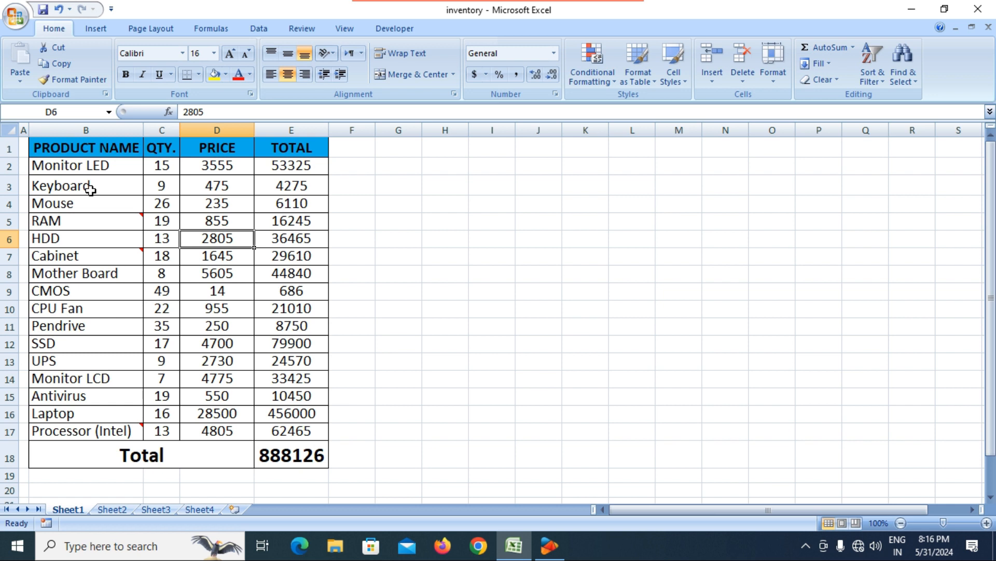
left_click_drag(85, 189, 311, 452)
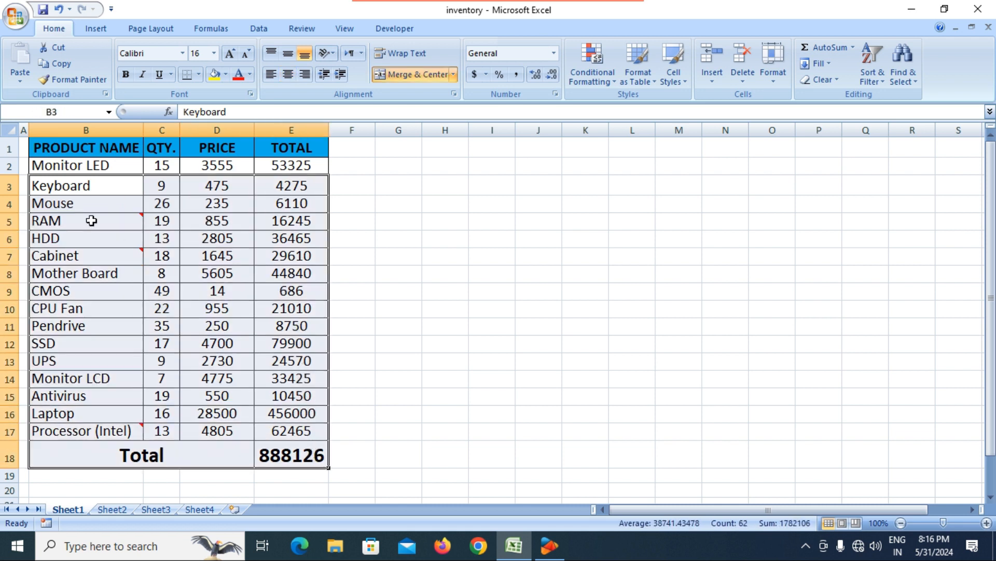
right_click(87, 191)
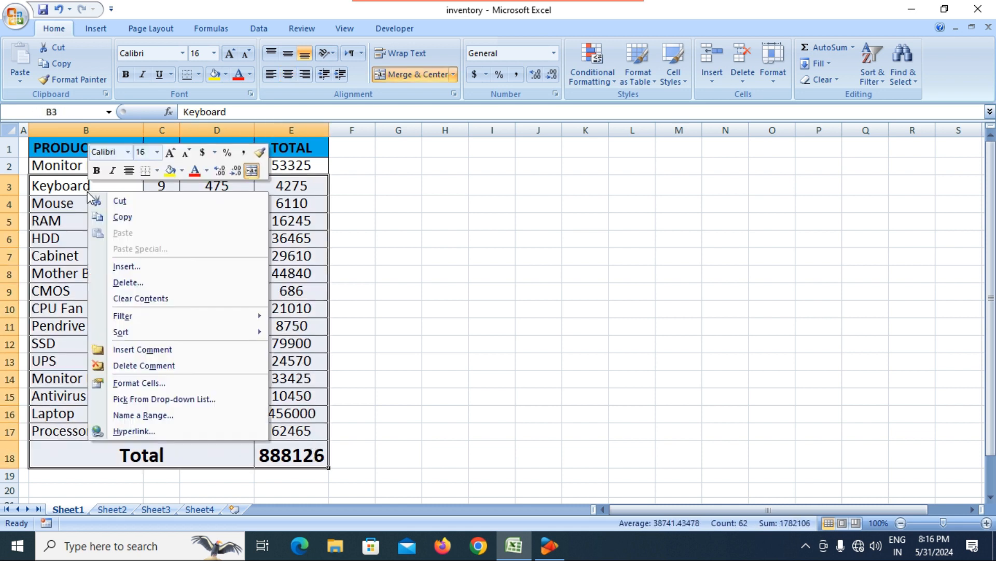
left_click(118, 203)
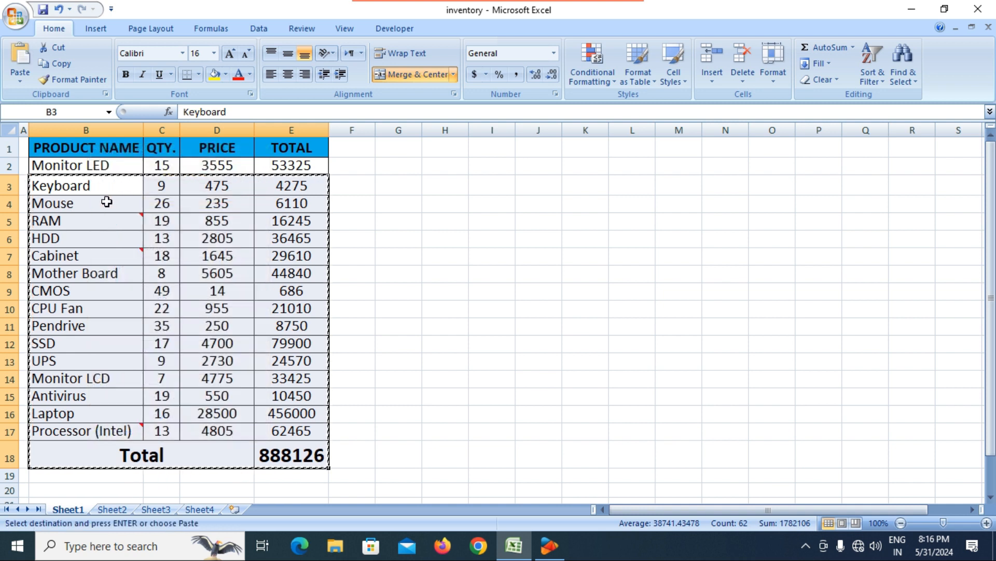
right_click(93, 204)
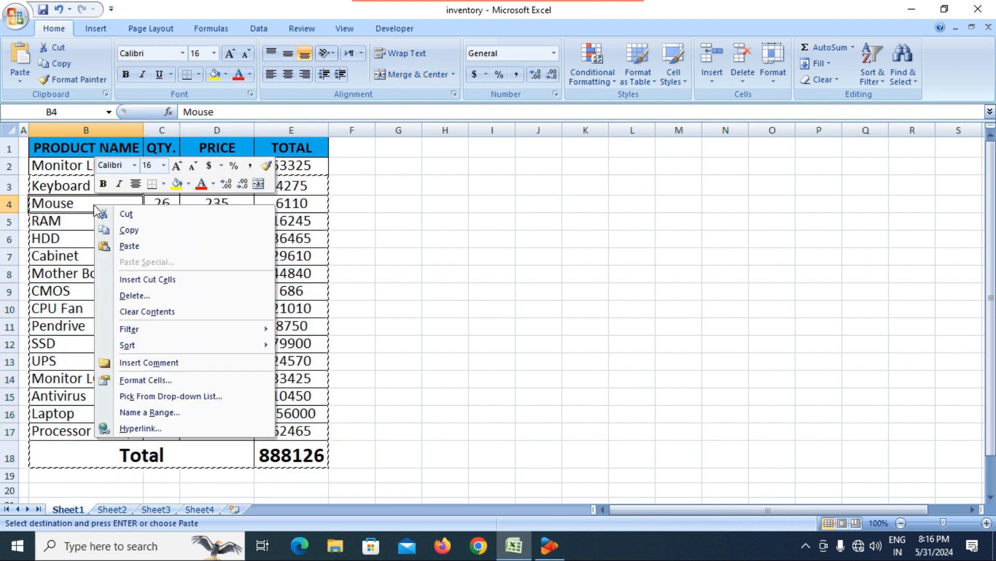
left_click(132, 247)
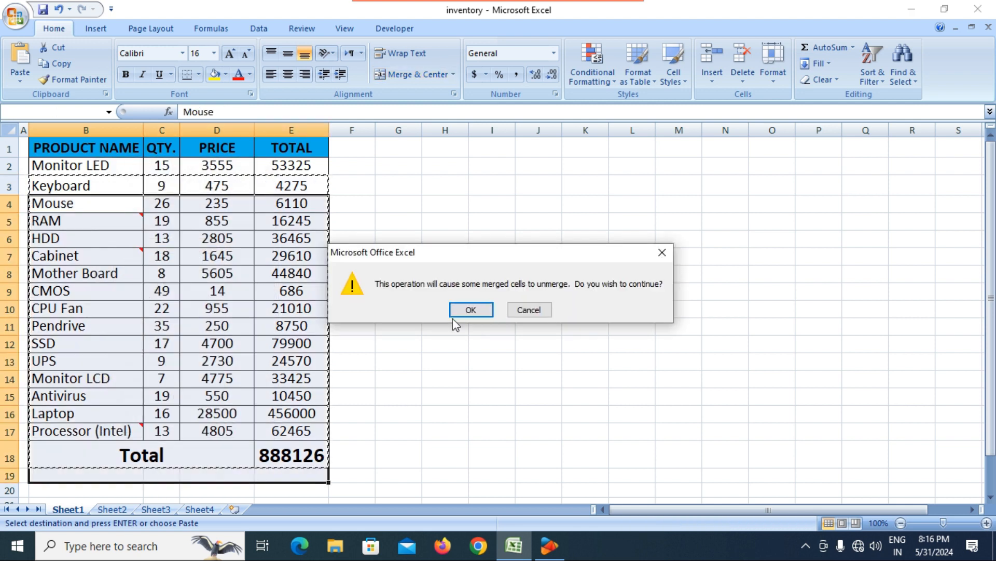
left_click(470, 310)
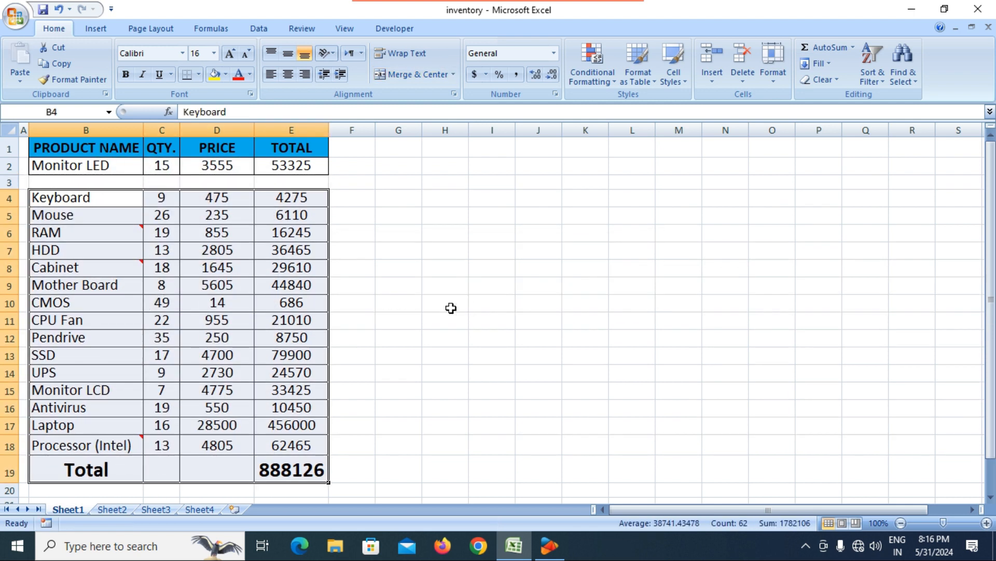
left_click(382, 320)
left_click(129, 186)
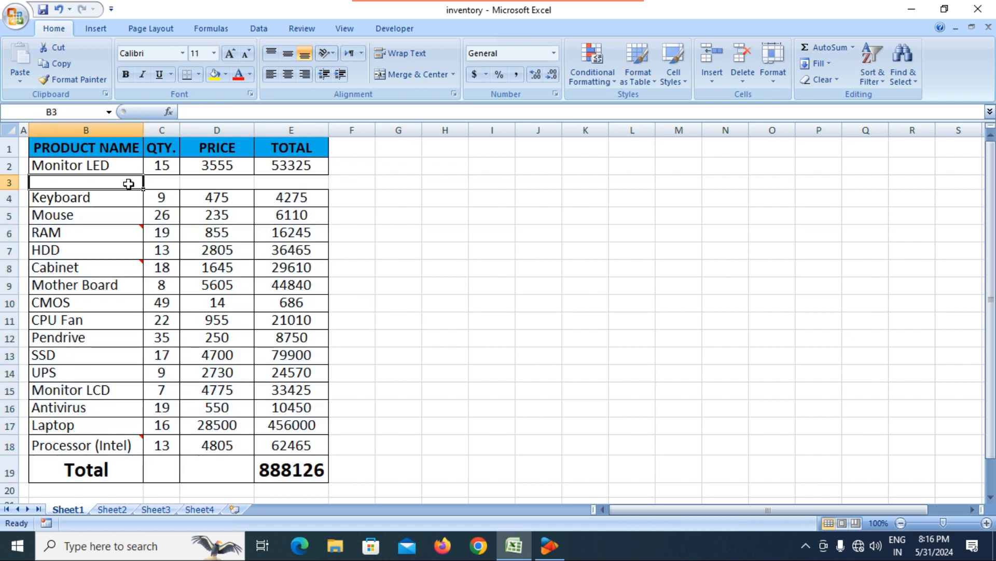
left_click(183, 232)
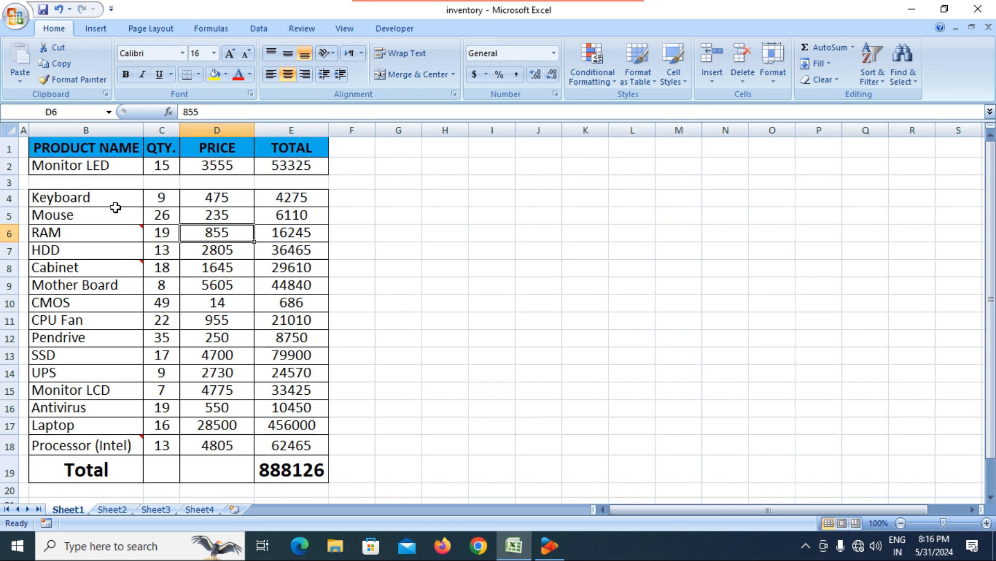
key("ctrl+z")
left_click(491, 262)
key("Escape")
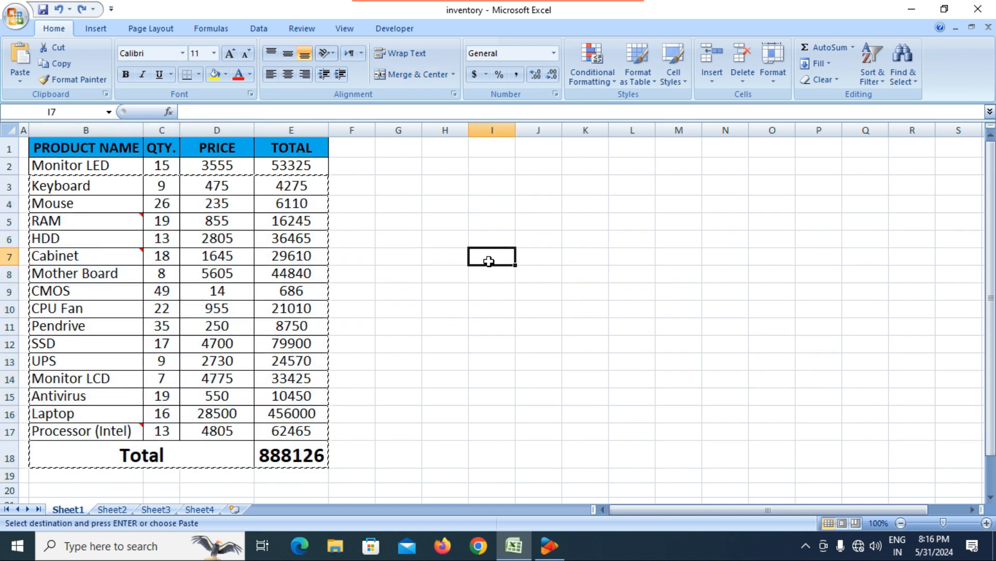
left_click(398, 268)
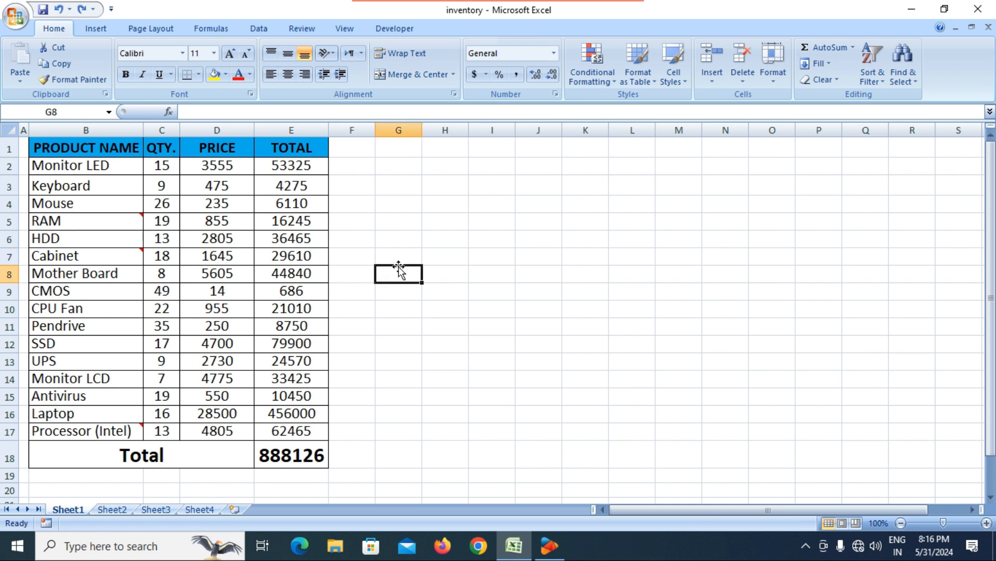
left_click(106, 189)
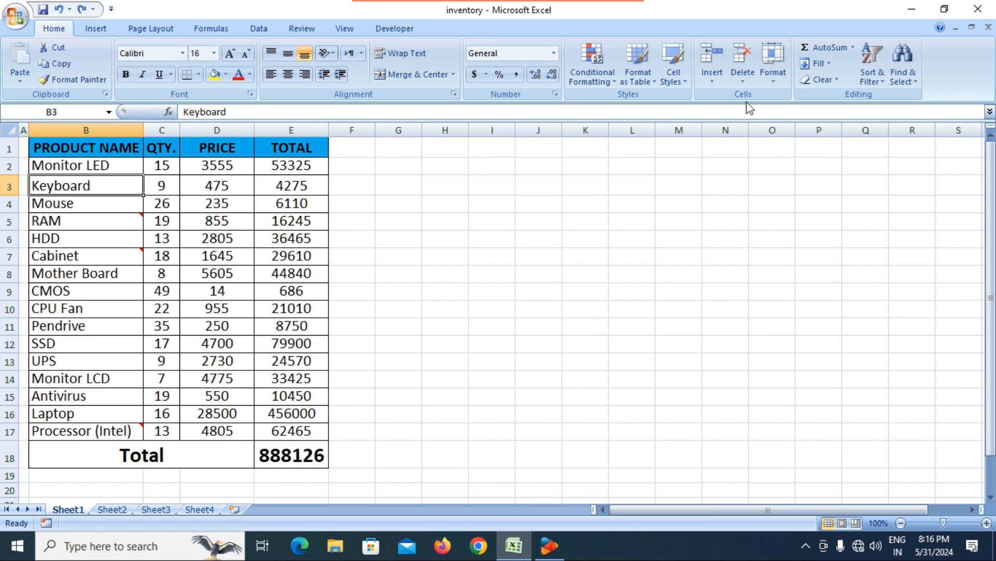
Step: Insert a blank sheet row above Keyboard in the product table
left_click(721, 83)
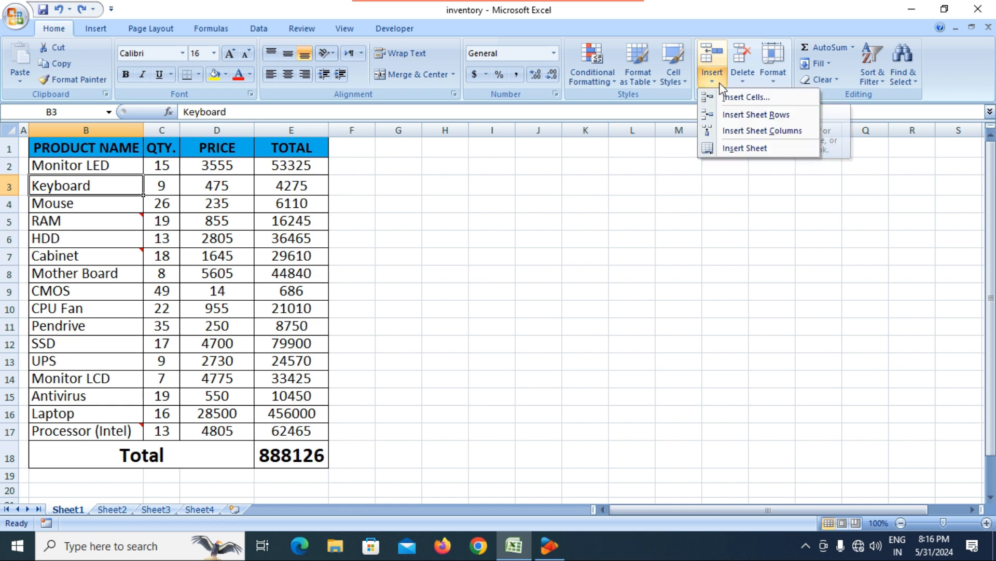
left_click(751, 125)
left_click(280, 256)
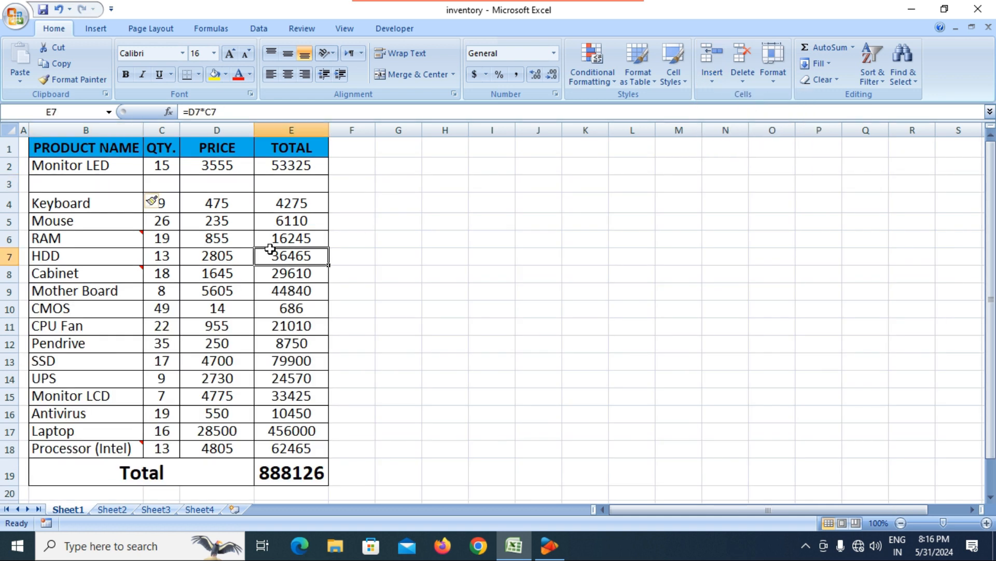
Step: Check the new empty row 3 against the Keyboard and Mouse rows, ending on B3
left_click(100, 188)
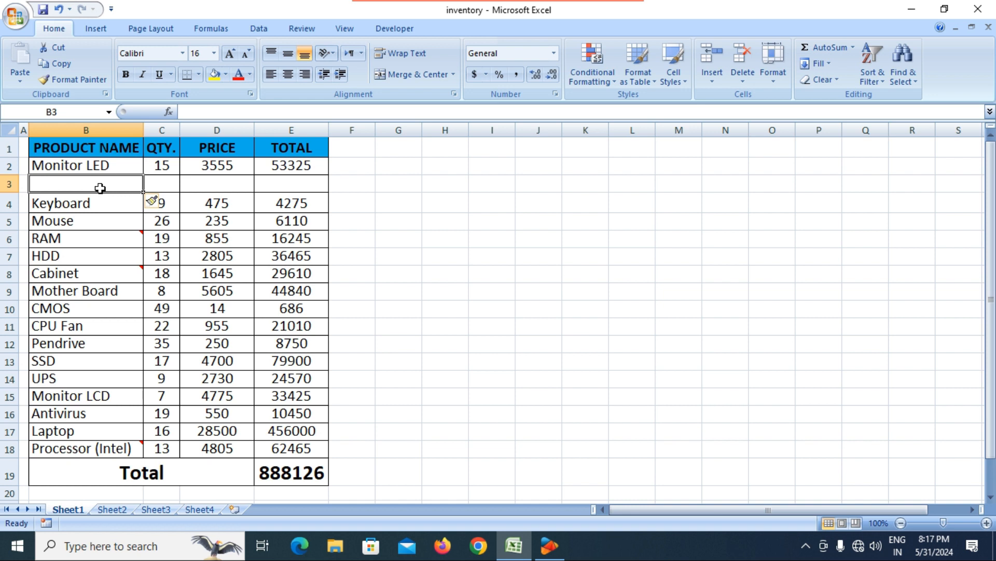
left_click(150, 218)
left_click(123, 201)
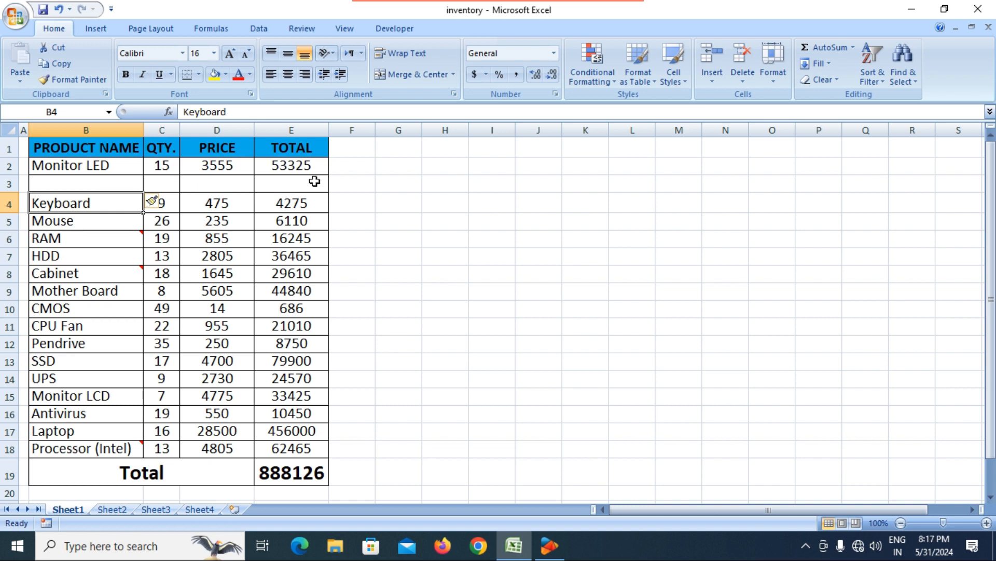
left_click(83, 186)
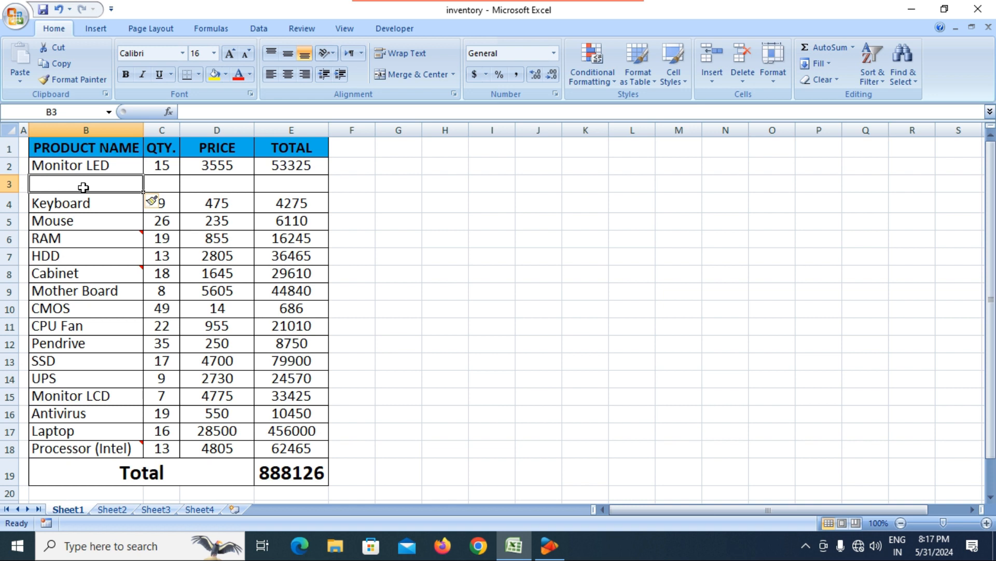
Step: Enter SMPS, quantity 15 and price 2500 across B3:D3
type("SMPS")
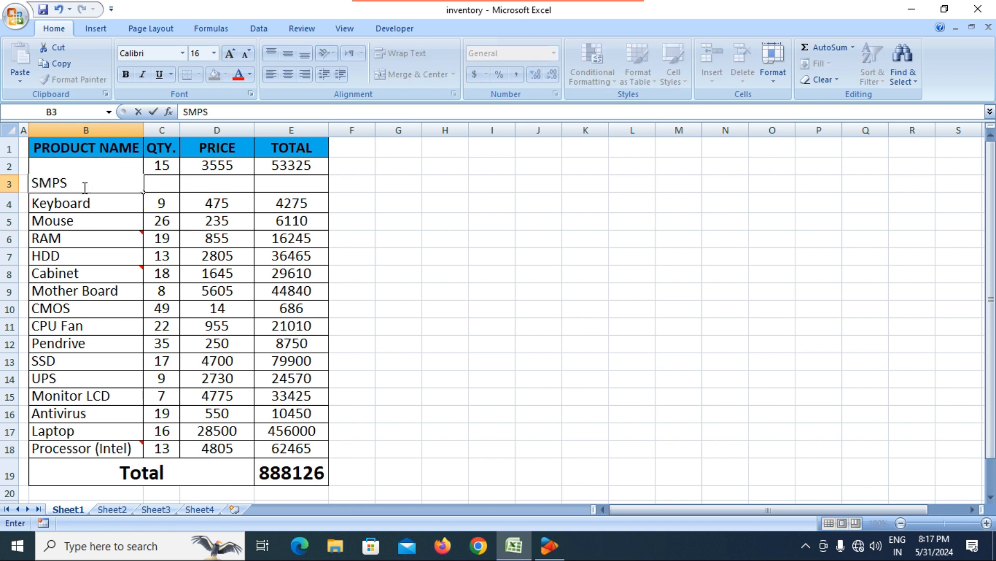
key("Tab")
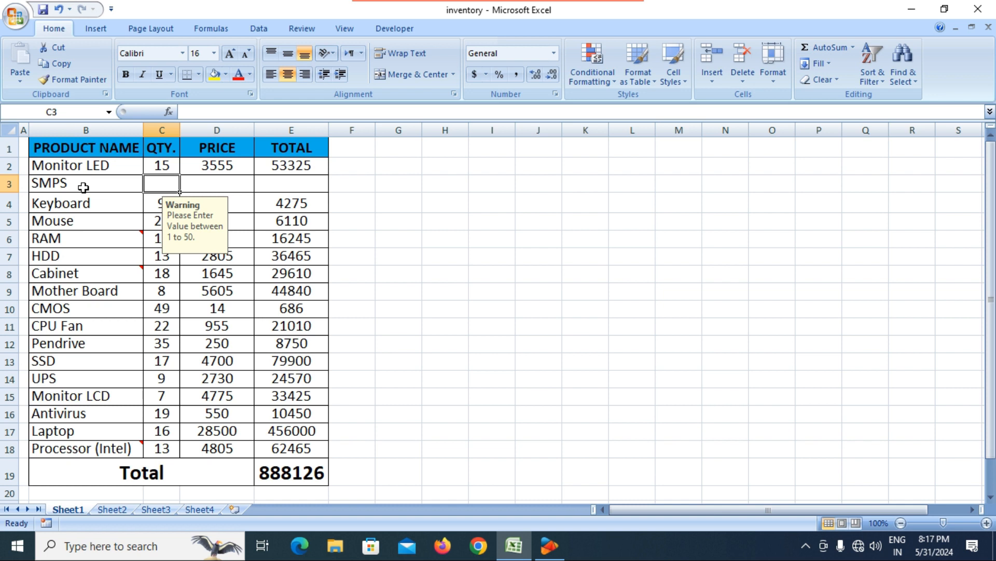
type("15")
key("Tab")
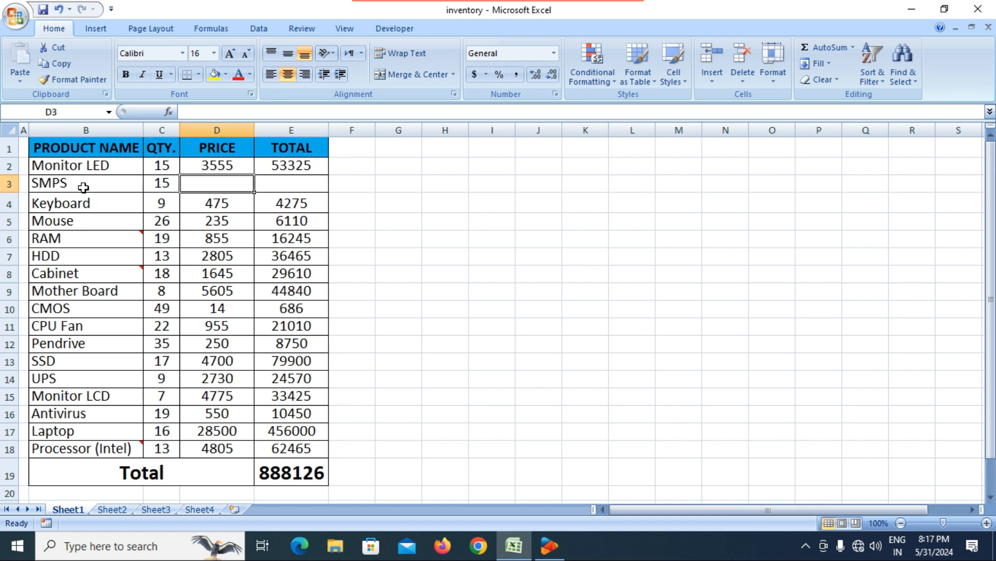
type("2500")
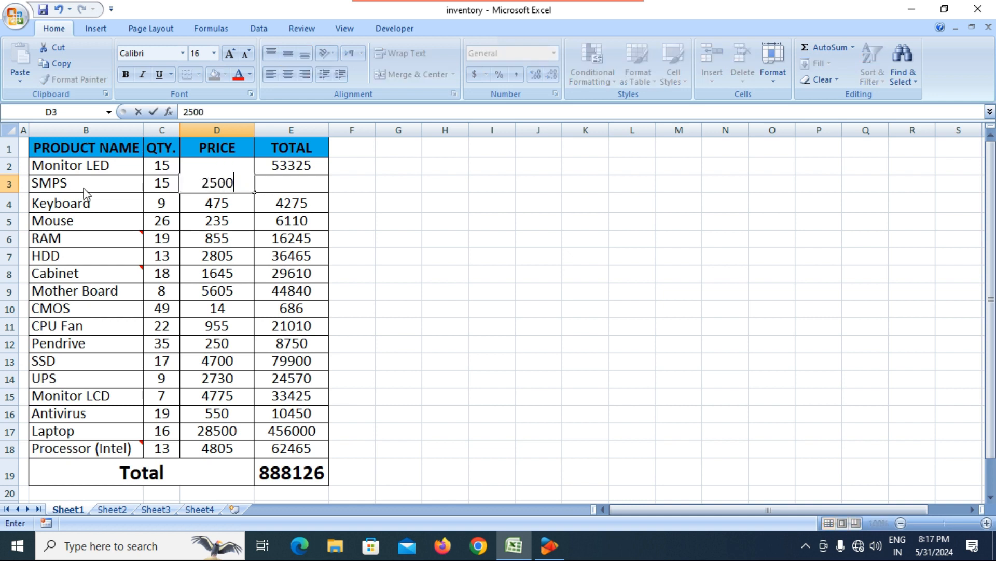
key("Tab")
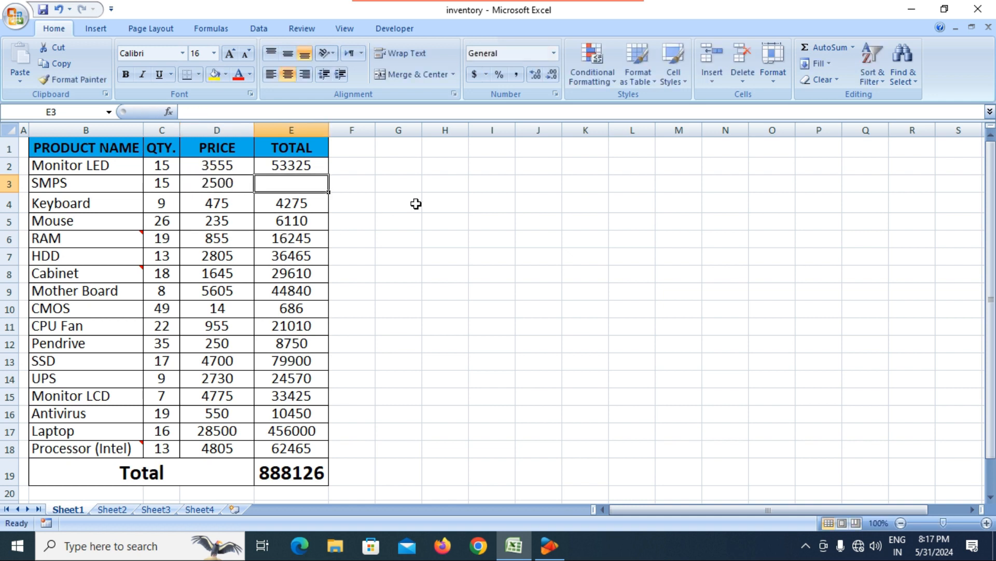
Step: Copy the E2 total formula down to E3, giving 37500 for SMPS
left_click(313, 166)
left_click_drag(336, 178, 333, 193)
left_click(352, 222)
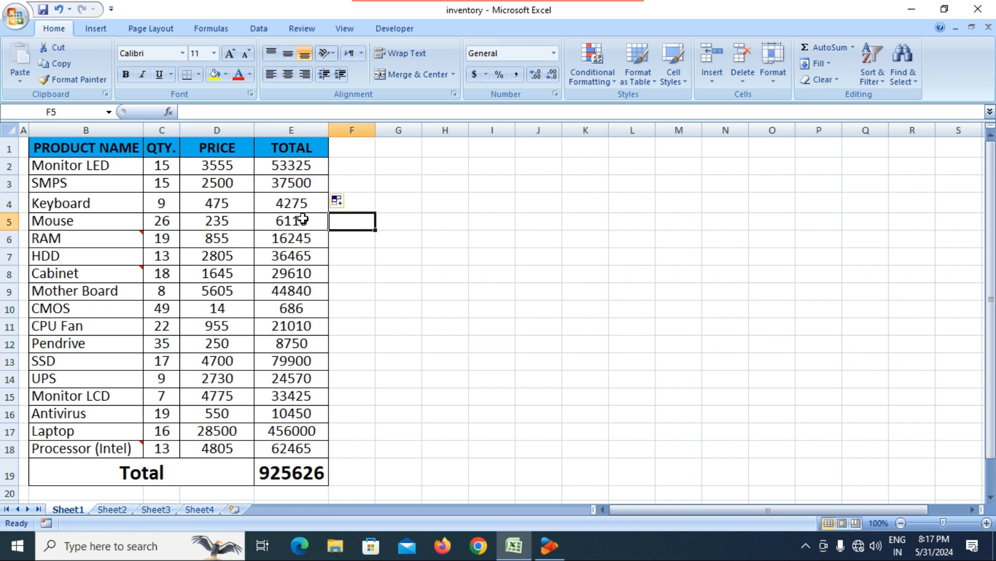
left_click(195, 184)
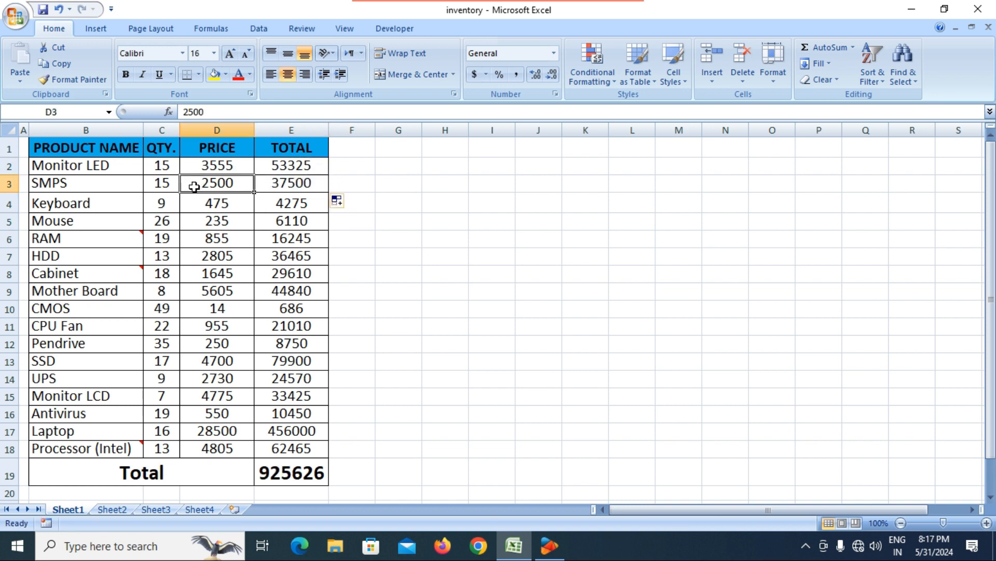
left_click(85, 186)
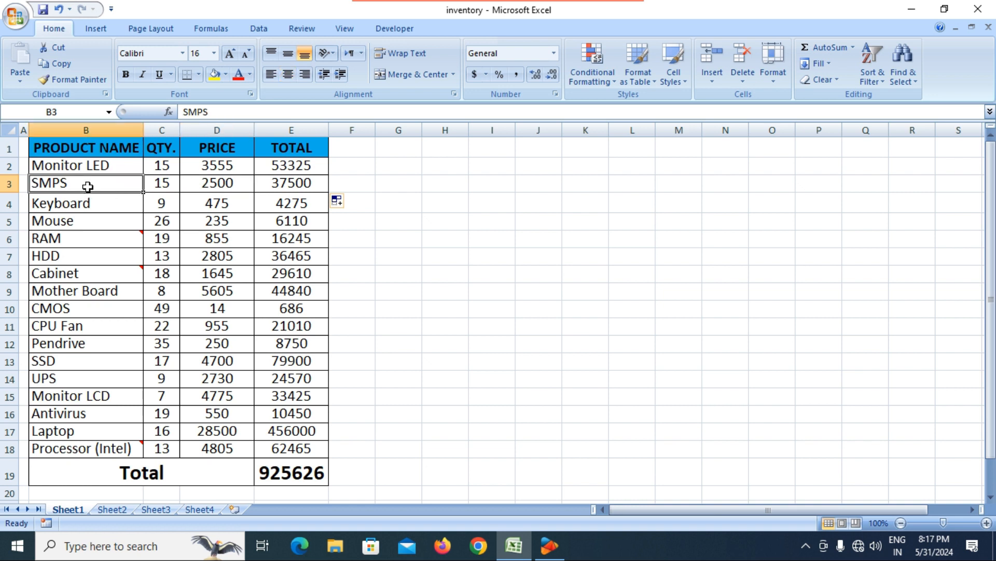
Step: Dismiss the Insert list and review the PRODUCT NAME, QTY., PRICE and TOTAL headers
left_click(714, 82)
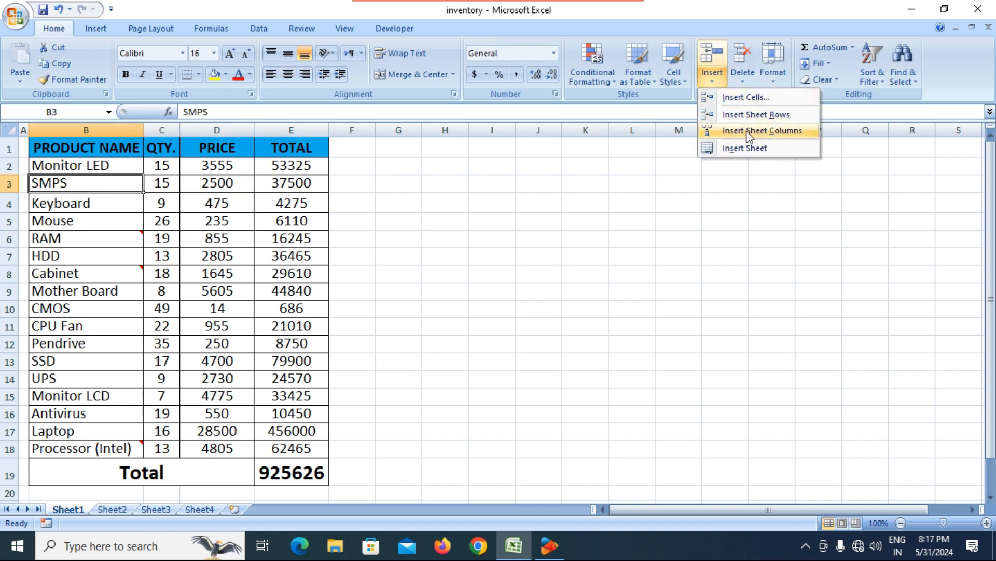
left_click(240, 216)
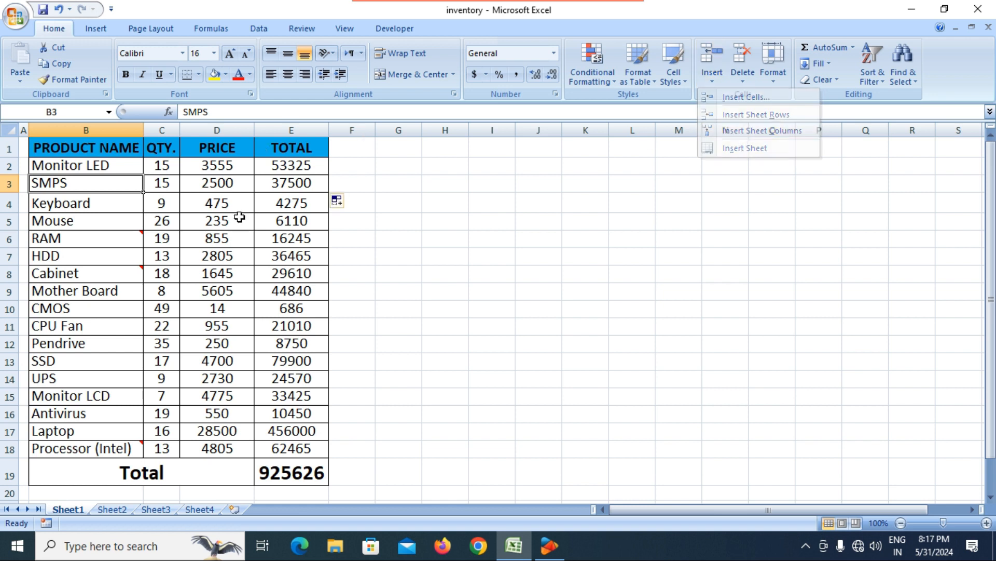
left_click(96, 150)
left_click(163, 153)
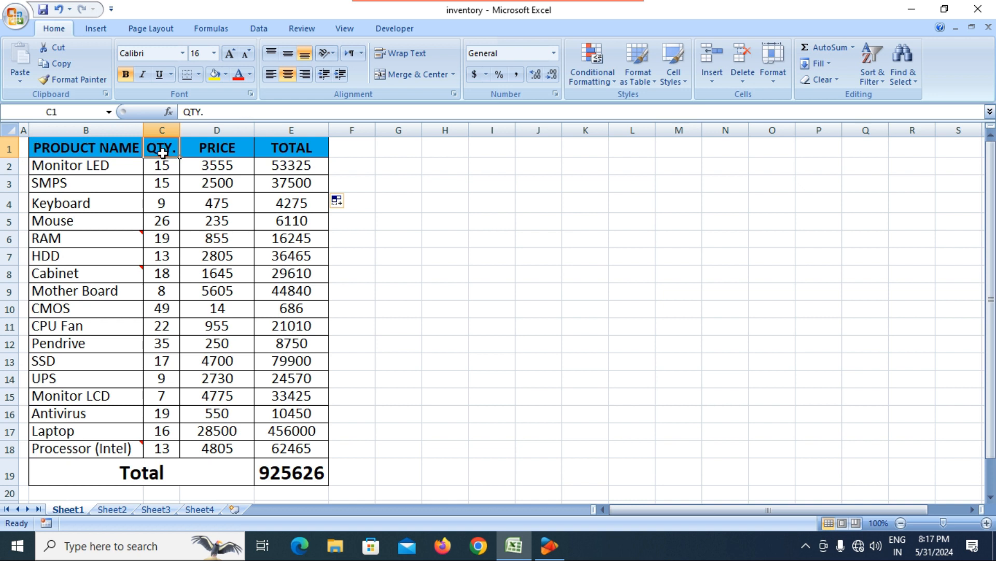
left_click(230, 151)
left_click(319, 151)
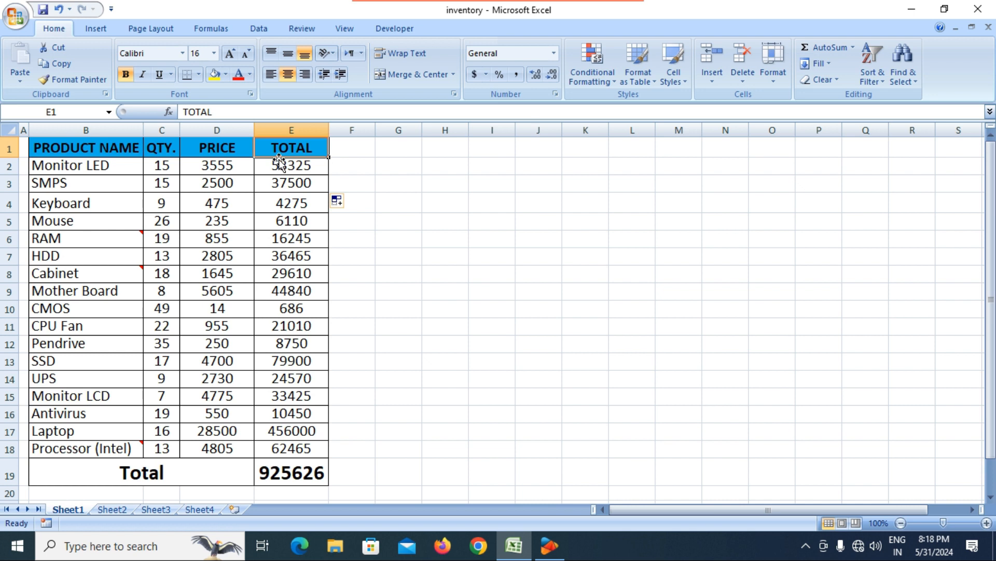
Step: Insert a sheet column before TOTAL and head it GST
left_click(211, 151)
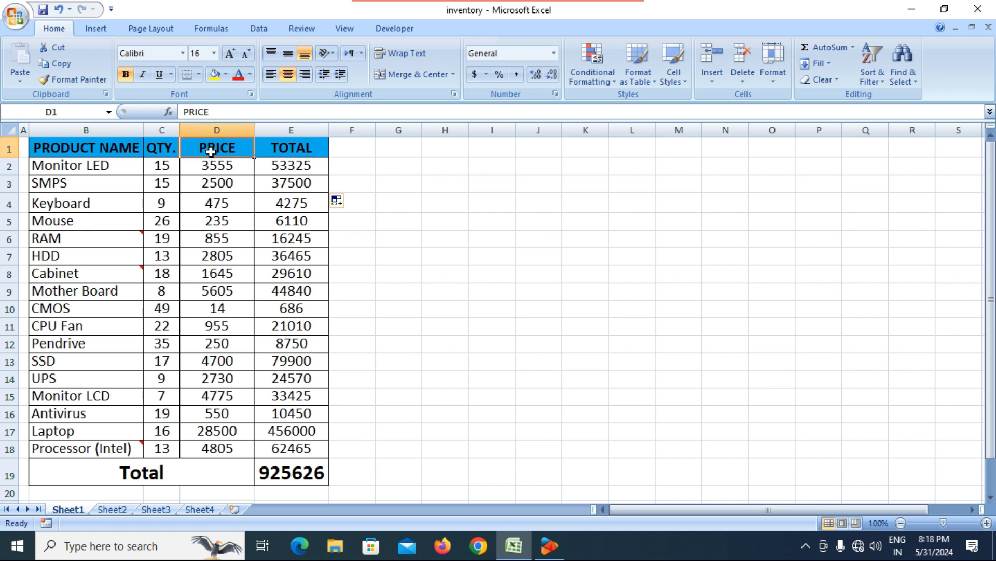
left_click(288, 152)
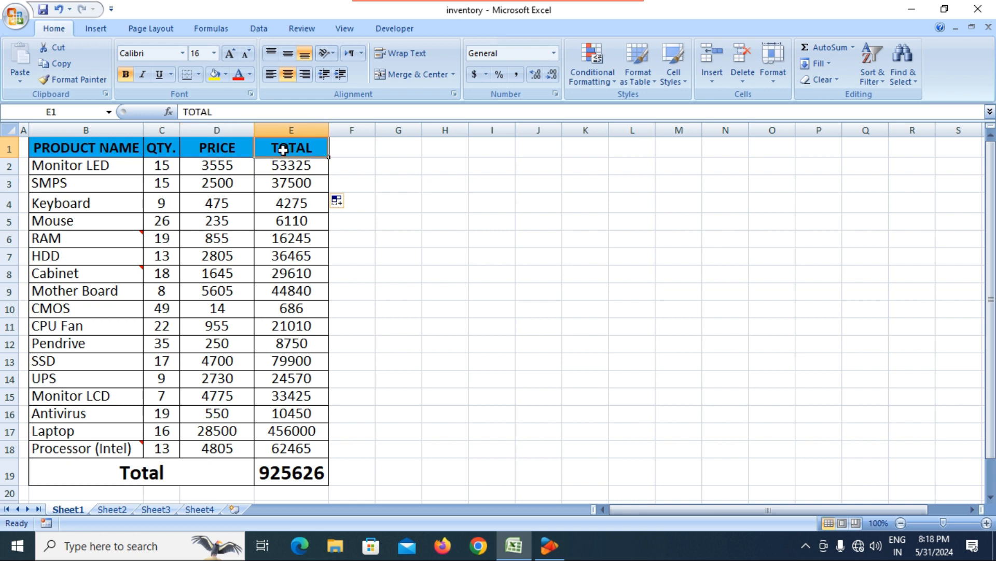
left_click(712, 81)
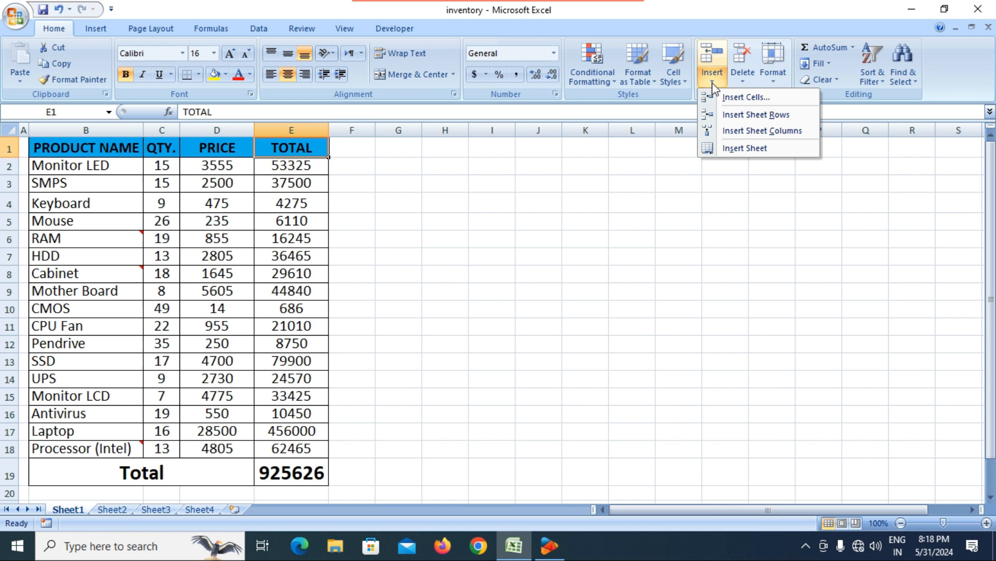
left_click(738, 136)
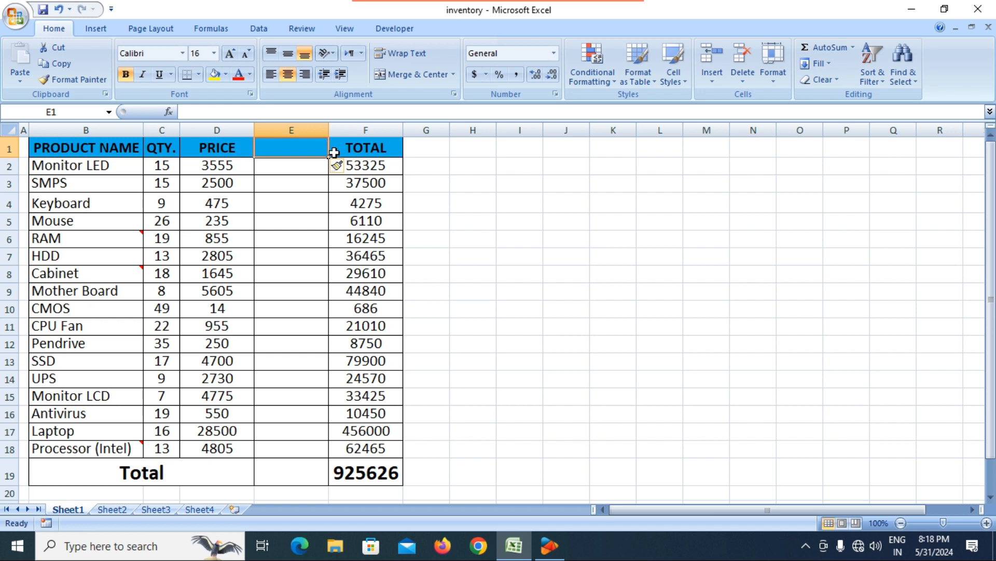
type("GST")
key("Return")
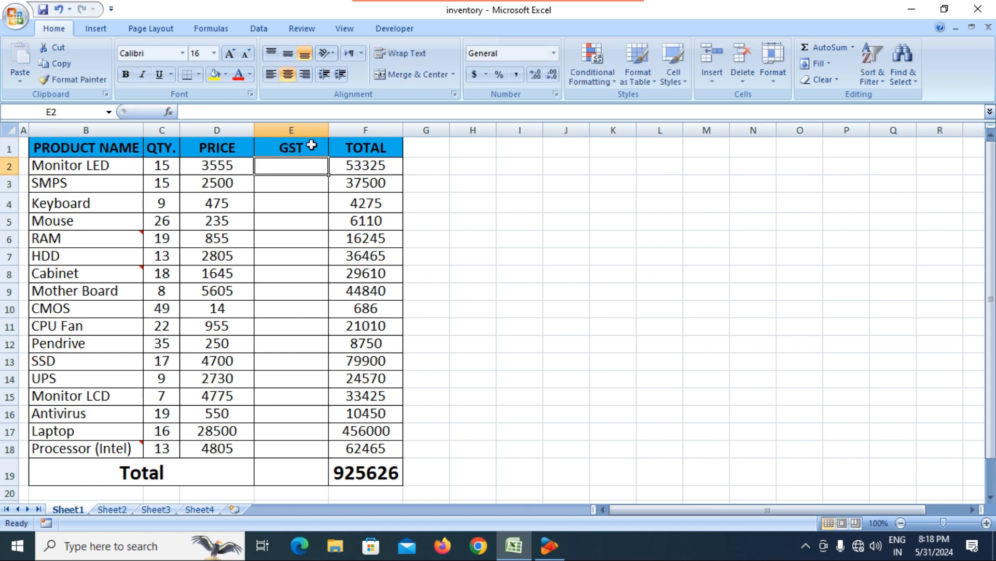
Step: Rename the E1 heading to 'GST 18%'
left_click(310, 148)
double_click(310, 149)
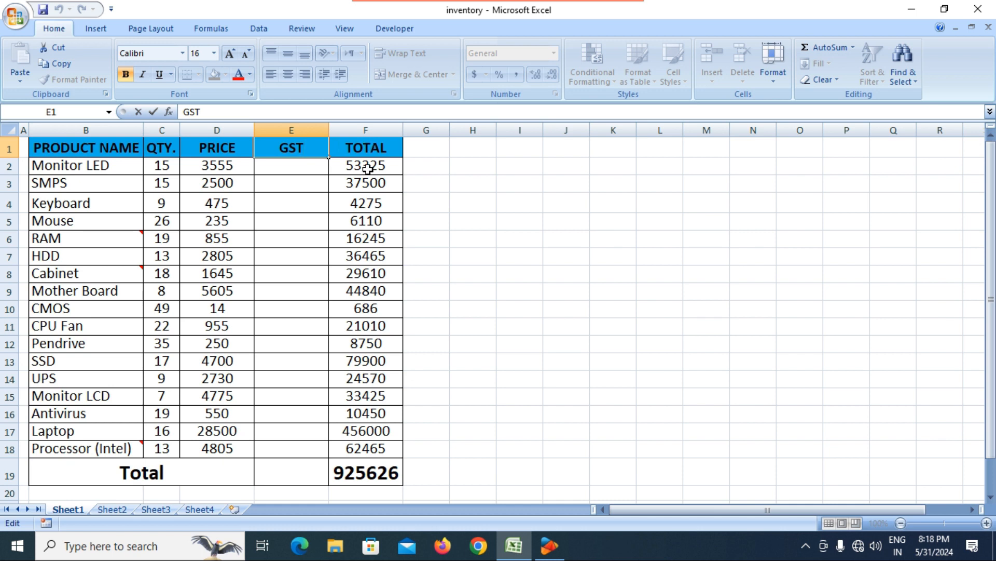
type("18%")
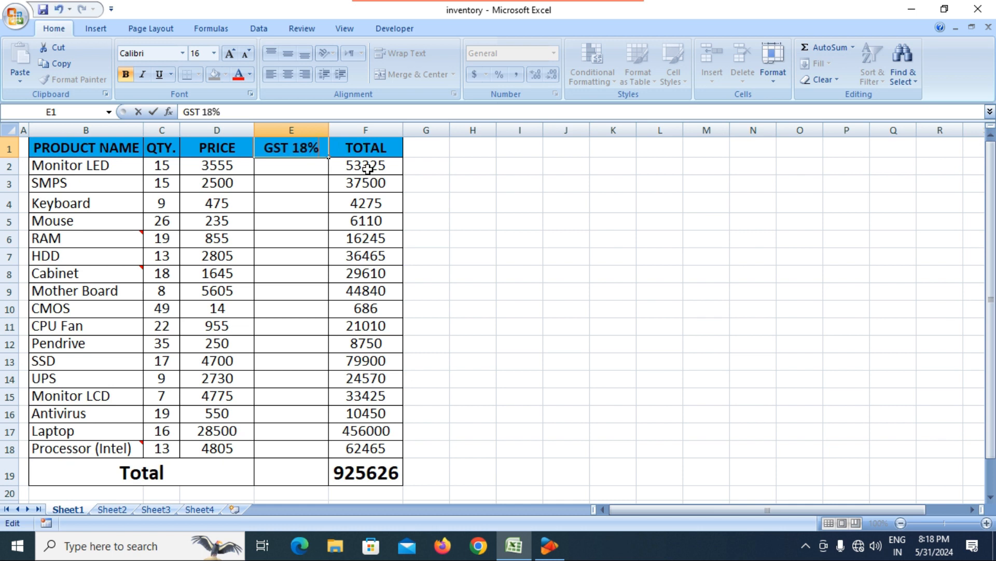
key("Return")
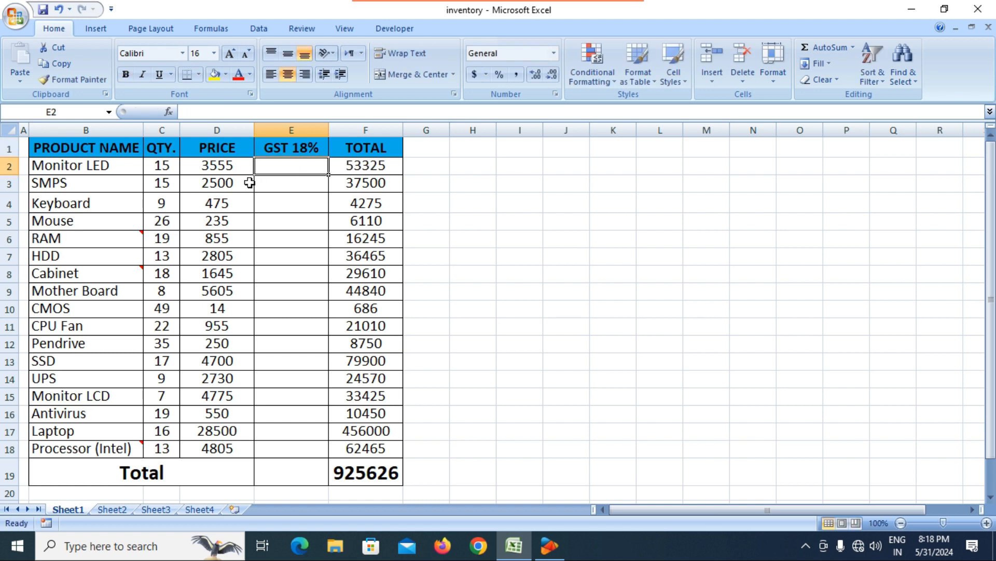
Step: Enter =D2*18% in E2 to compute the Monitor LED GST of 639.9
left_click(215, 166)
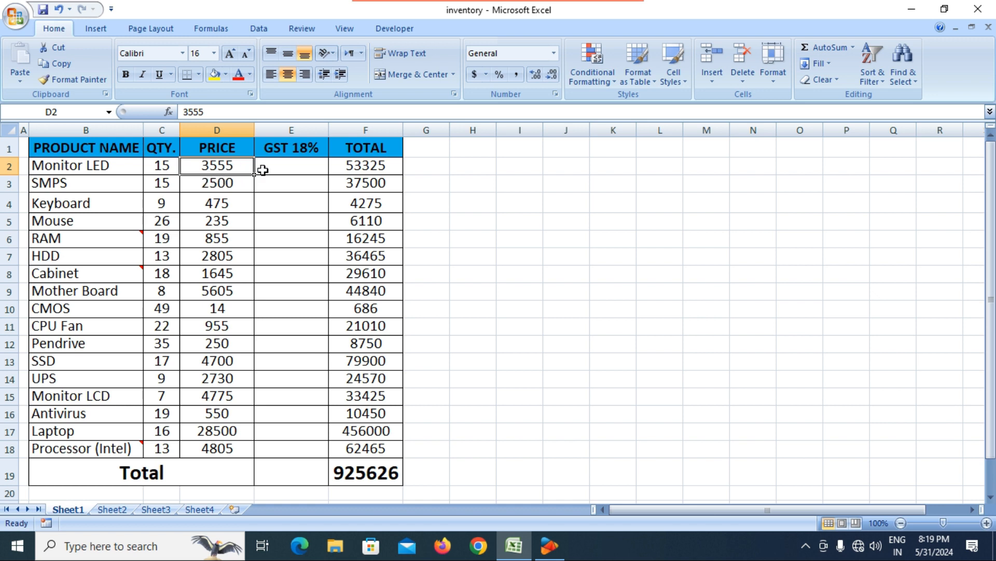
left_click(297, 173)
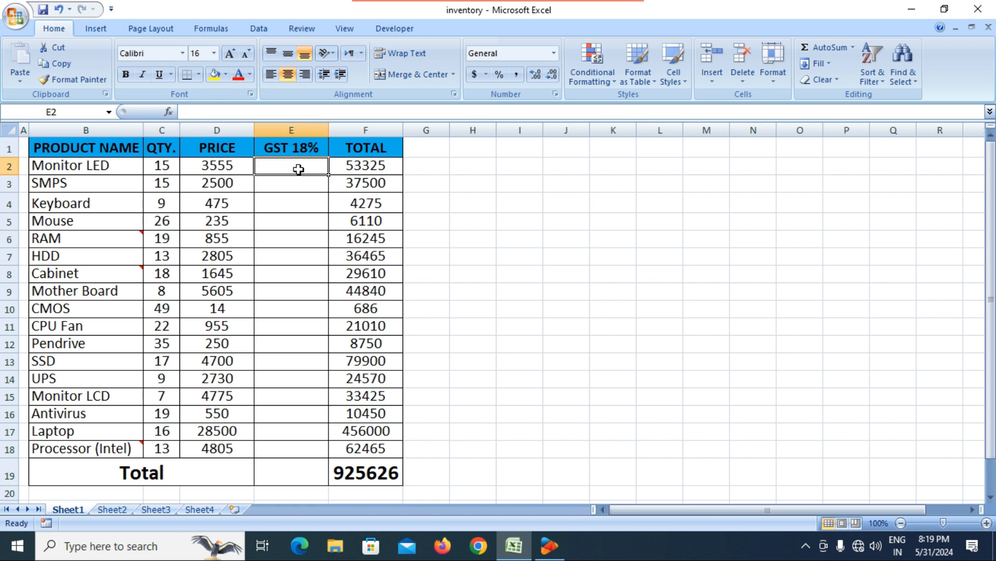
type("=")
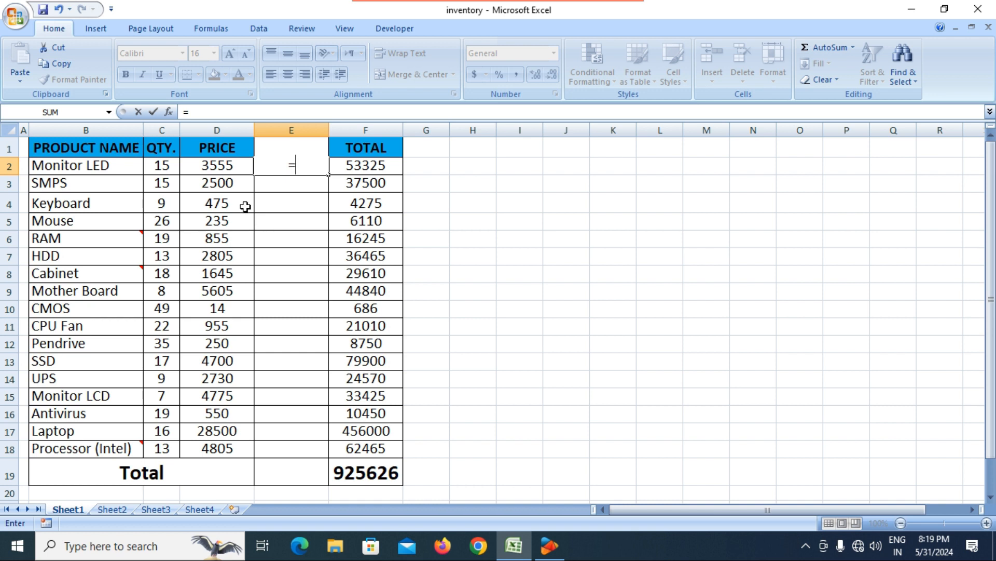
left_click(225, 166)
type("*18%")
key("Return")
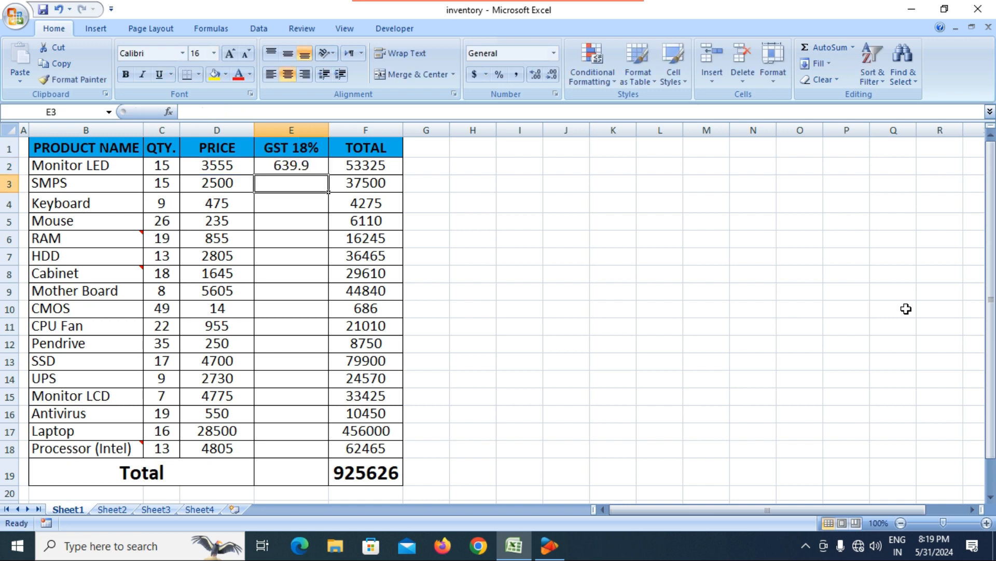
Step: Change the F2 total formula to add the GST amount in E2
left_click(348, 167)
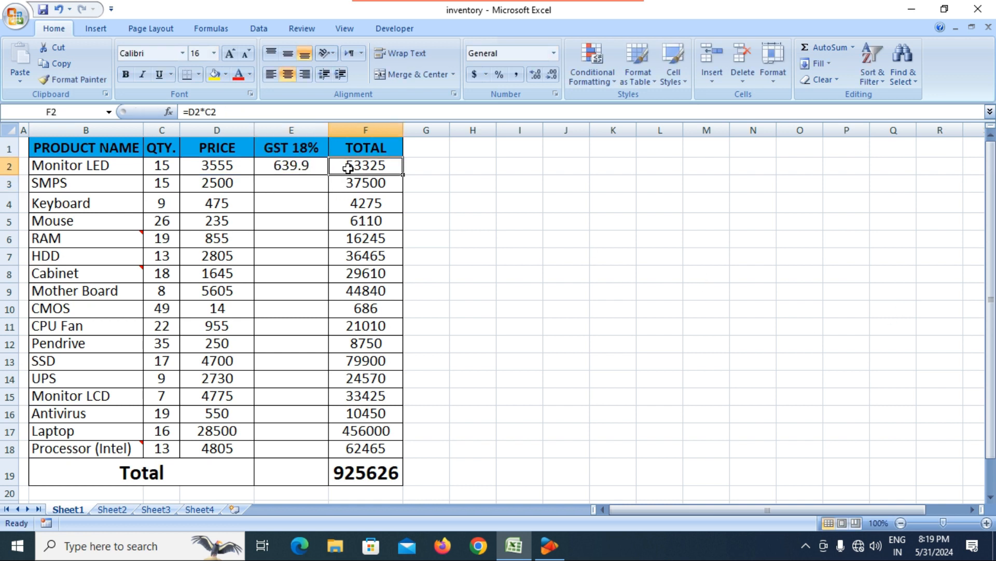
double_click(390, 168)
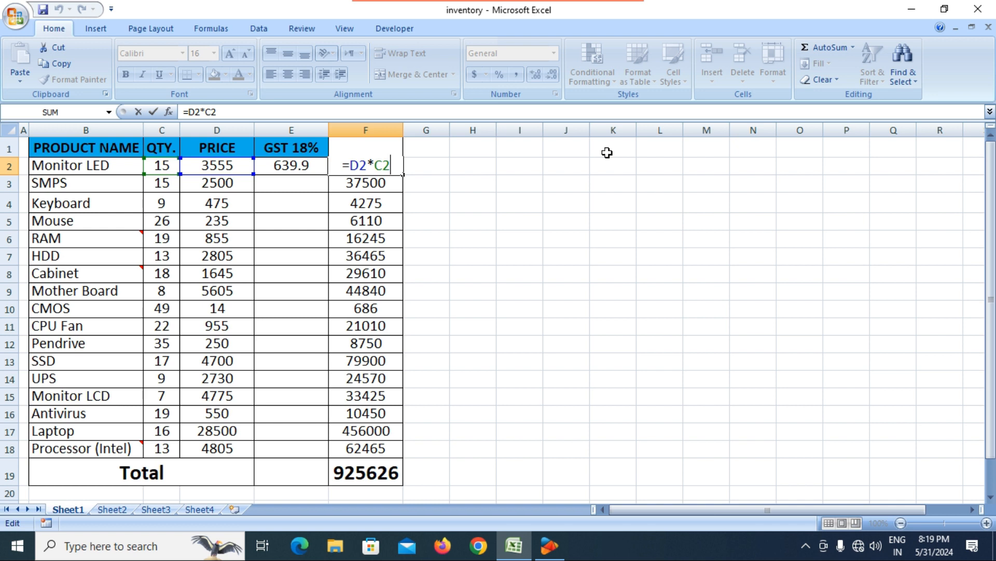
type(")")
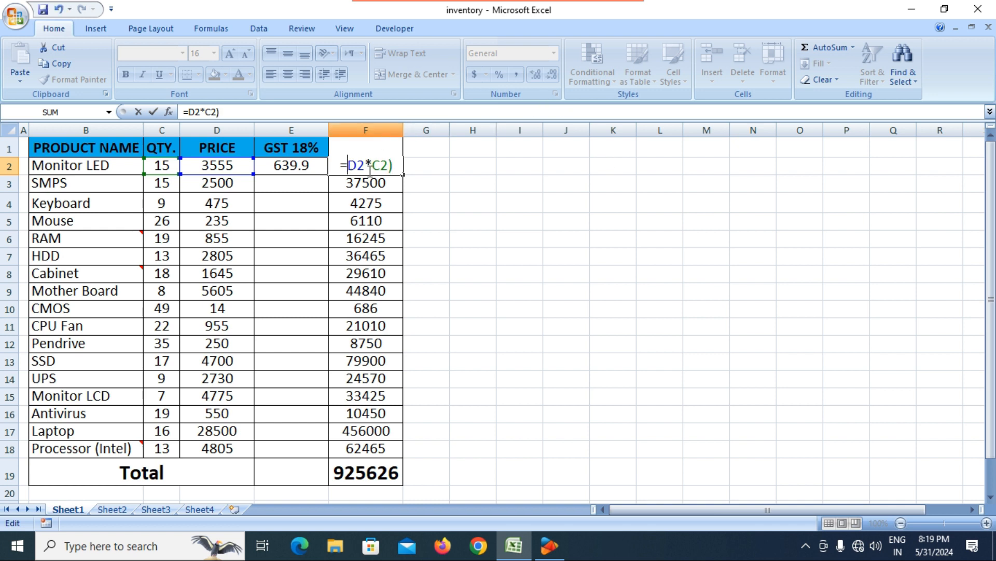
type("(")
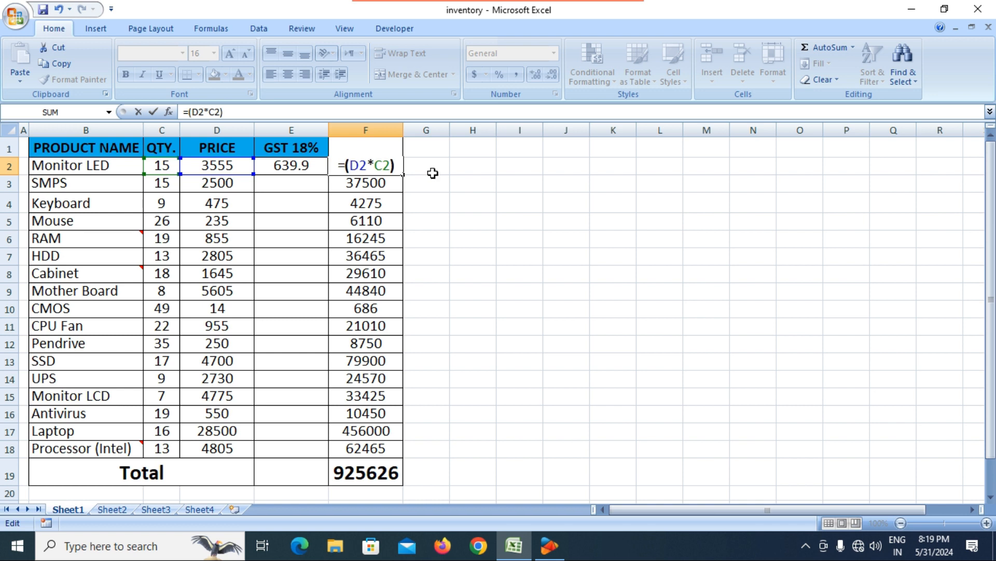
key("Right")
key("Right")
key("Right")
type("+")
left_click(301, 166)
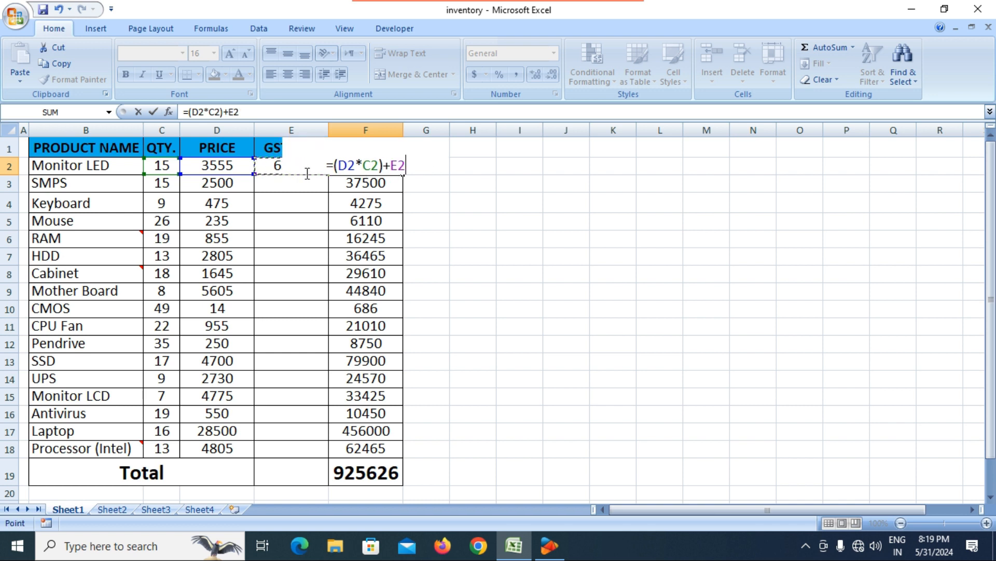
key("Return")
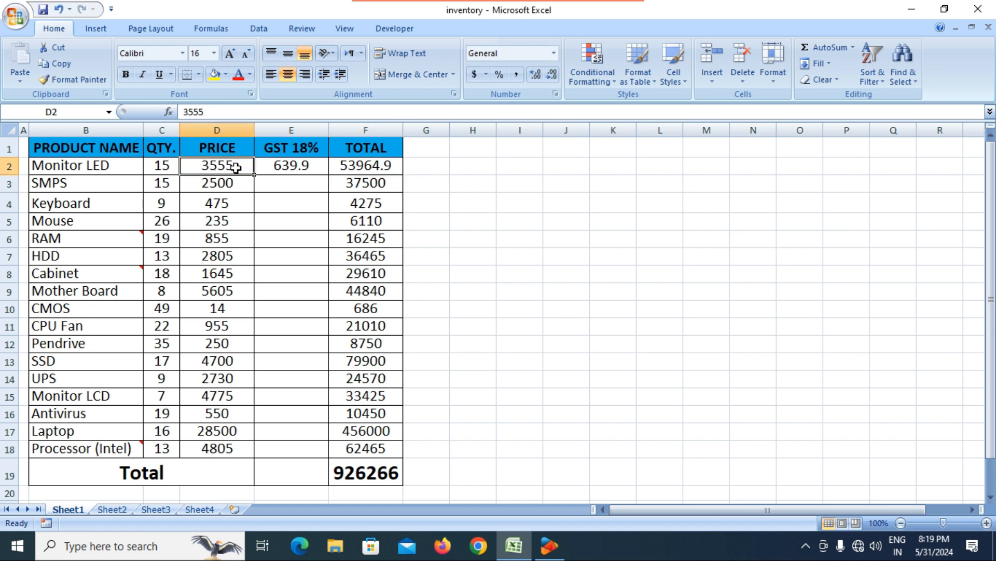
Step: Remove the brackets so F2 reads =D2*C2+E2, showing 53964.9
left_click(317, 169)
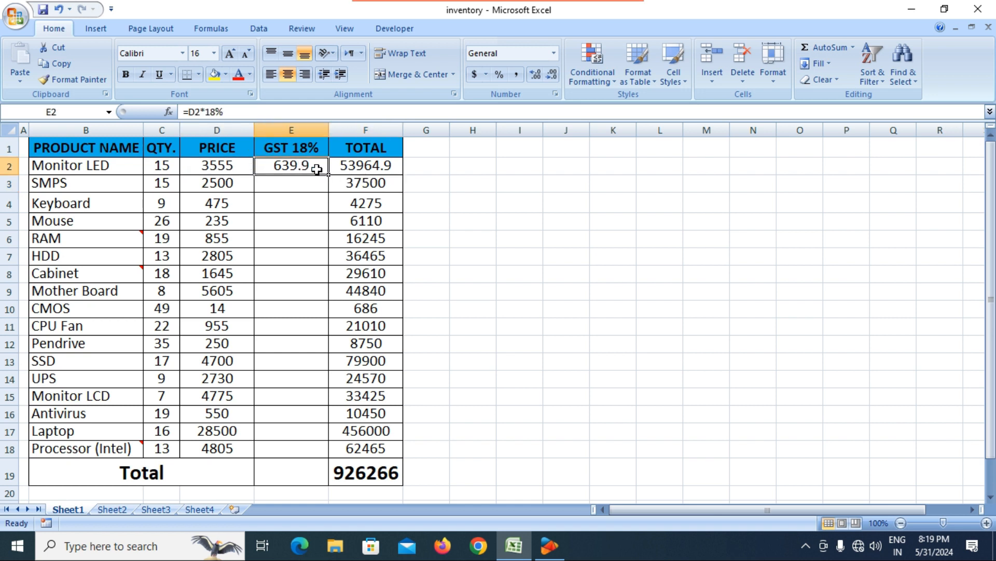
left_click(359, 165)
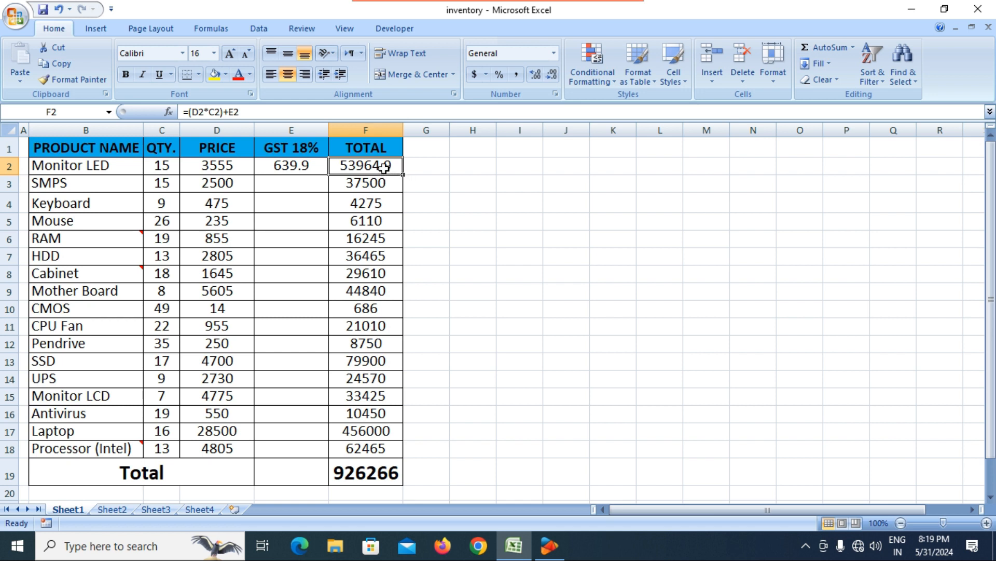
double_click(384, 167)
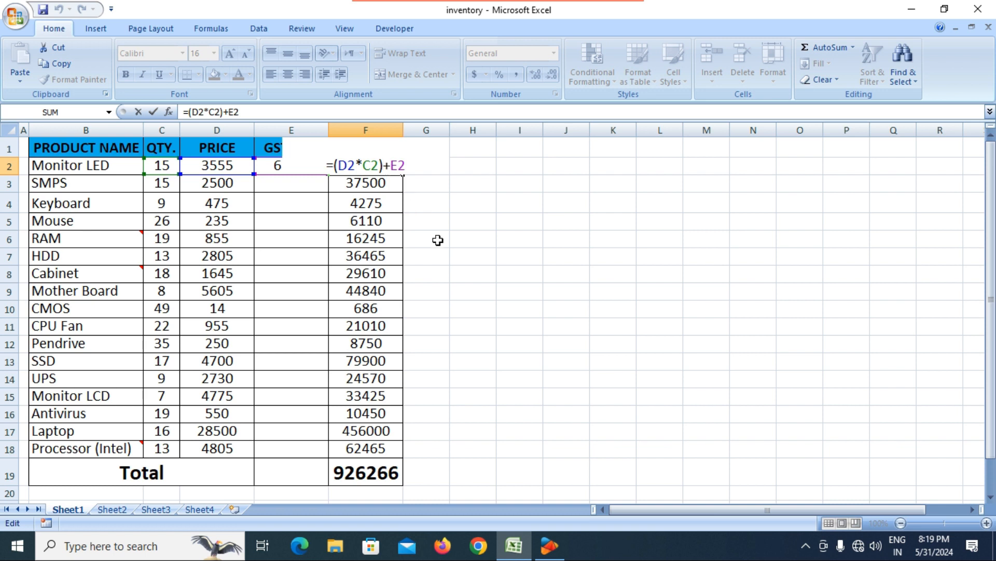
key("BackSpace")
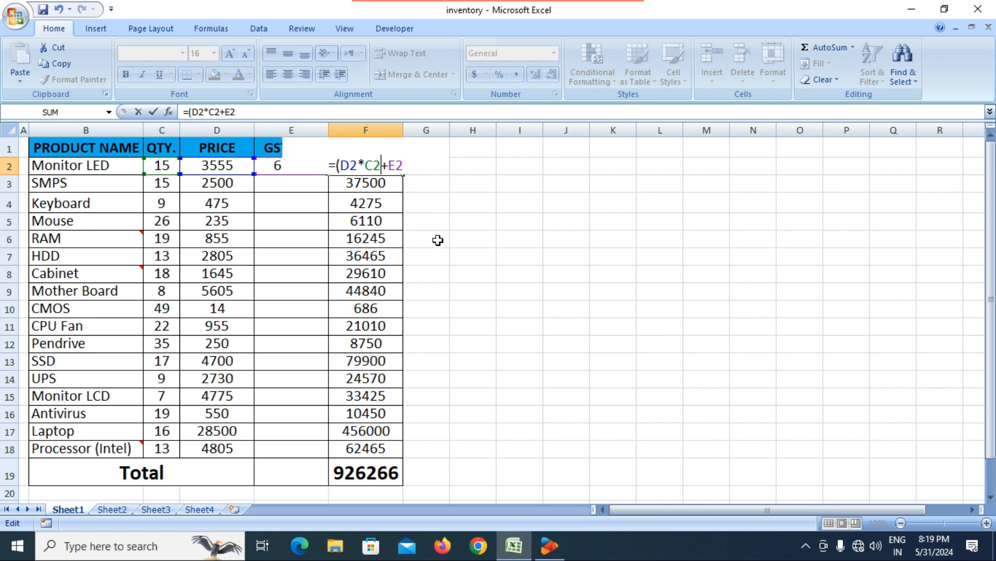
left_click(341, 166)
key("BackSpace")
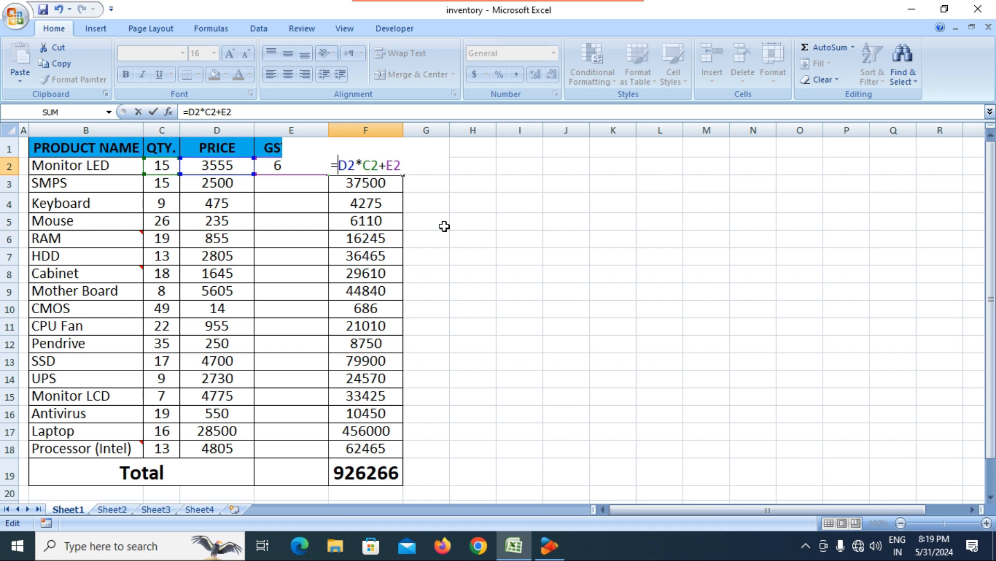
key("Return")
Step: Fill the F2 total formula down through F18
left_click(368, 167)
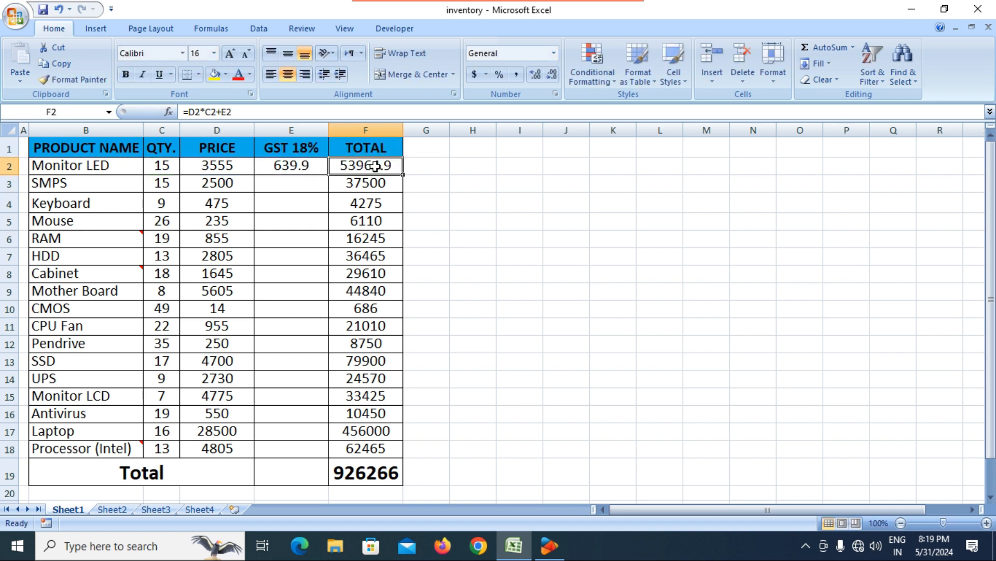
left_click_drag(405, 174, 398, 462)
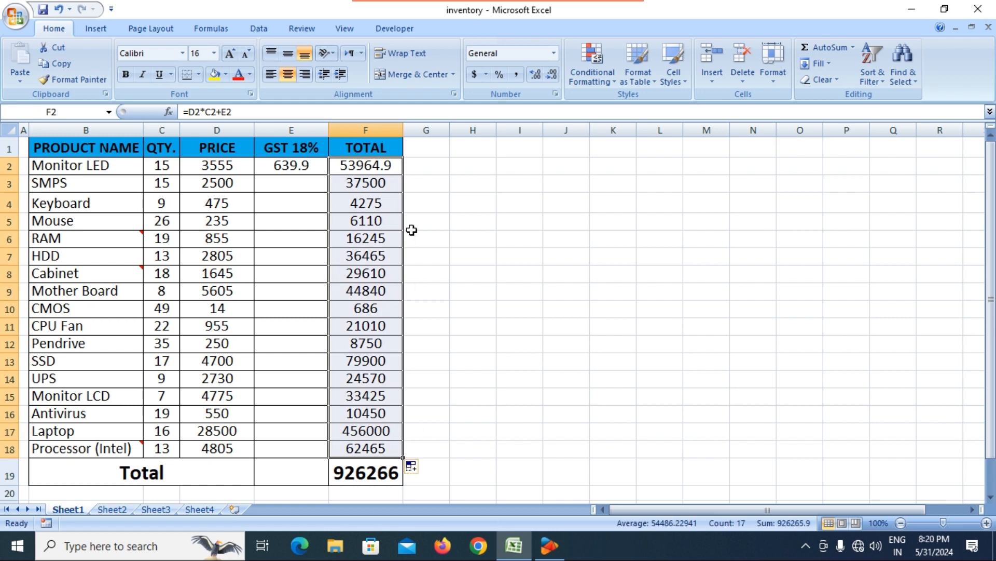
left_click(457, 244)
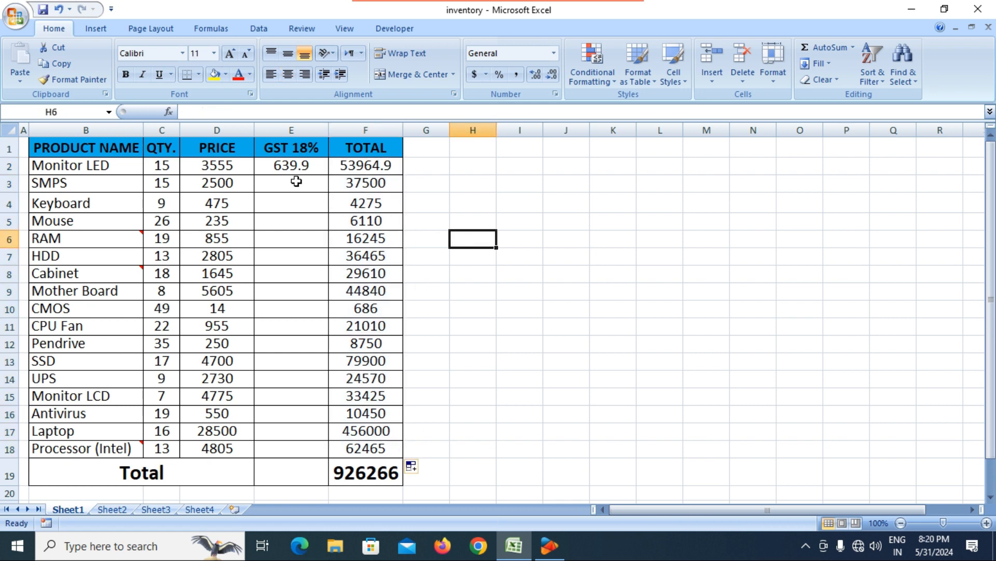
Step: Fill the =D2*18% GST formula from E2 down to E18, raising the grand total to 937318
left_click(301, 169)
left_click_drag(330, 176, 333, 460)
left_click(488, 381)
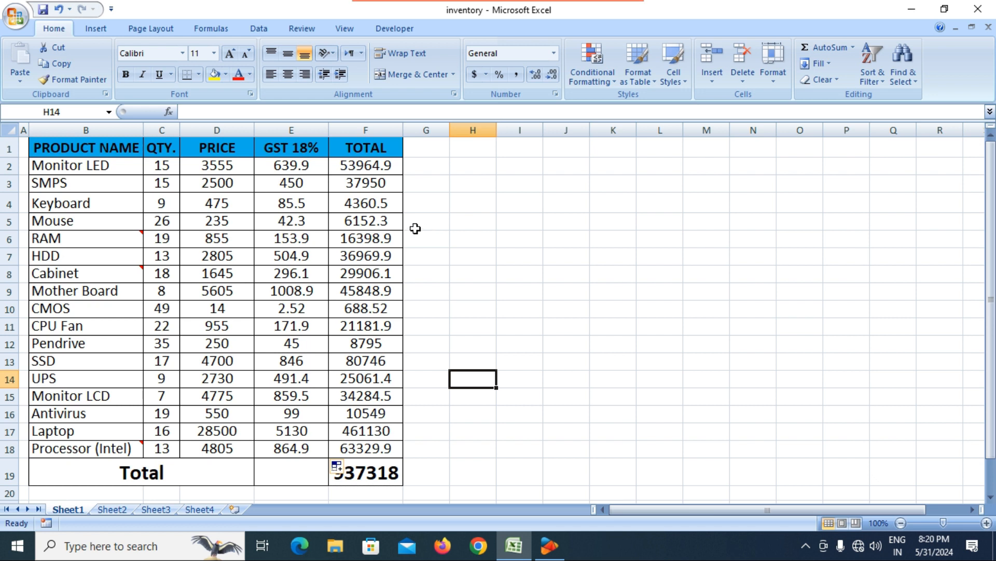
left_click(293, 208)
left_click(297, 164)
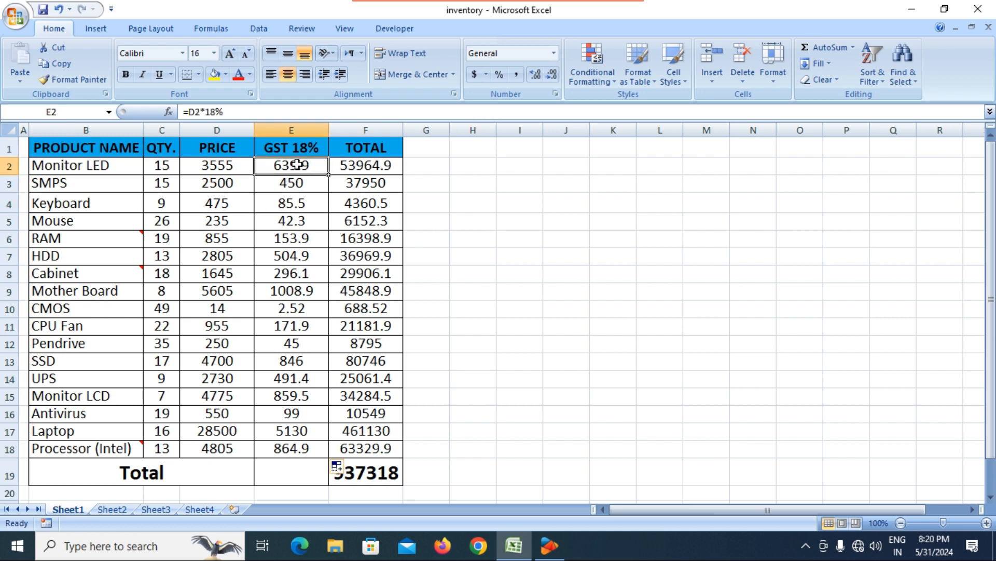
Step: Delete the entire GST 18% column from the table
left_click(289, 150)
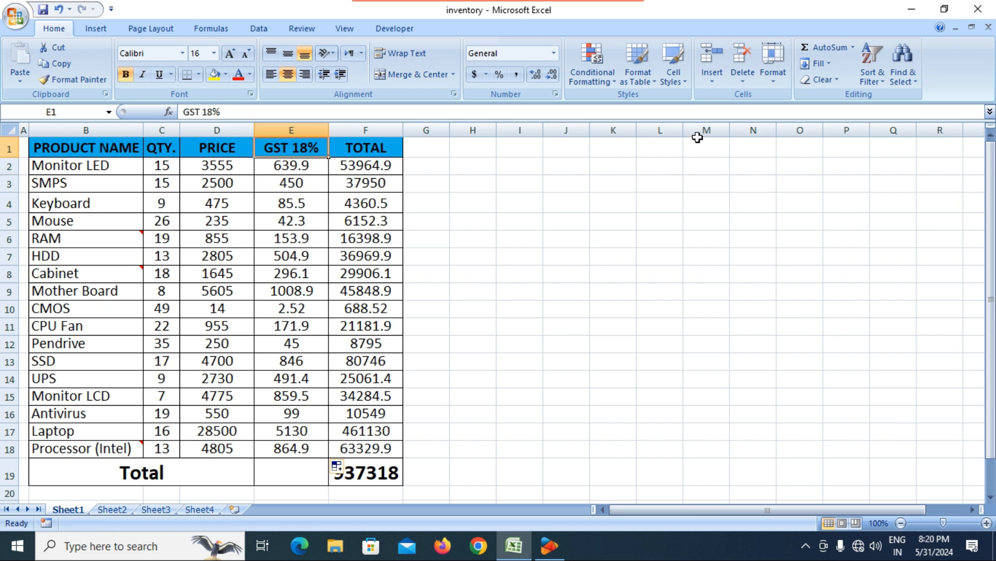
left_click(749, 77)
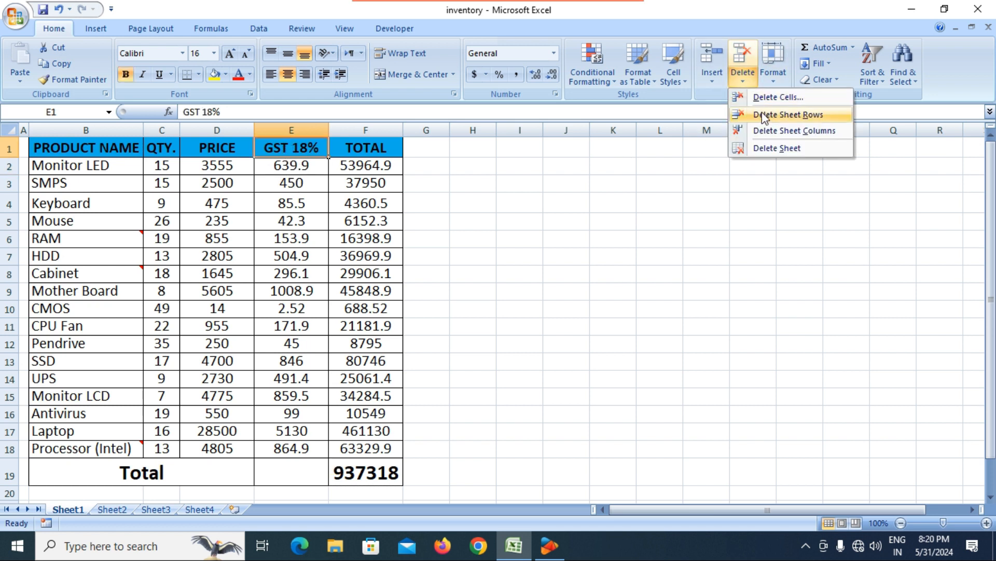
left_click(766, 130)
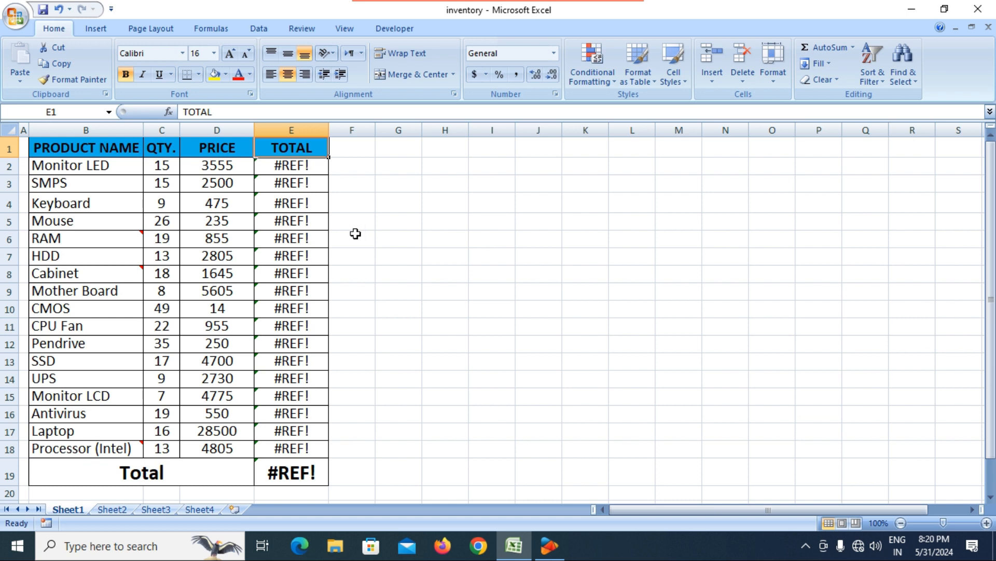
Step: Repair the broken TOTAL formula in E2 to =D2*C2, accepting Excel's suggested correction
left_click(315, 176)
left_click(314, 163)
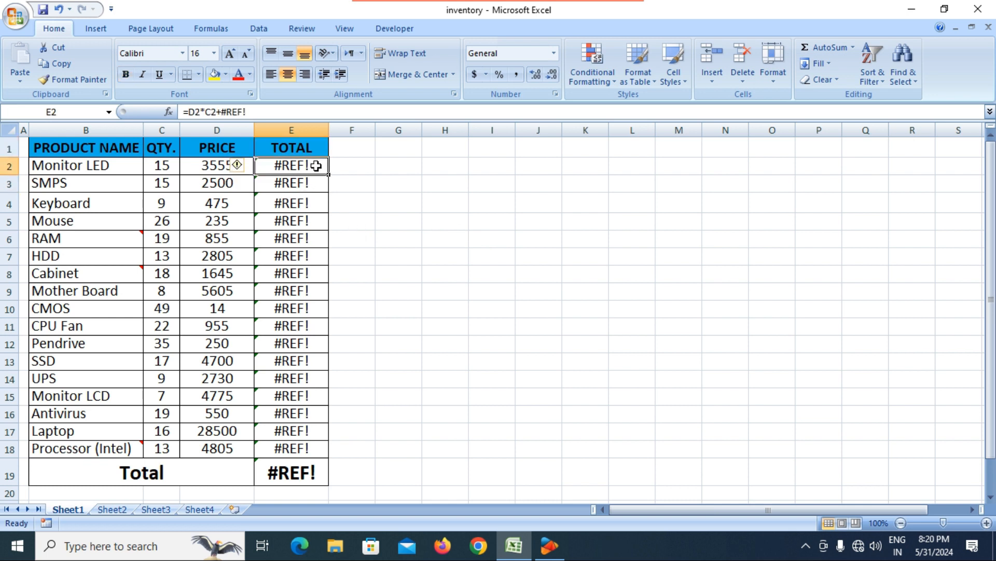
left_click(299, 114)
key("BackSpace")
key("BackSpace")
key("BackSpace")
key("BackSpace")
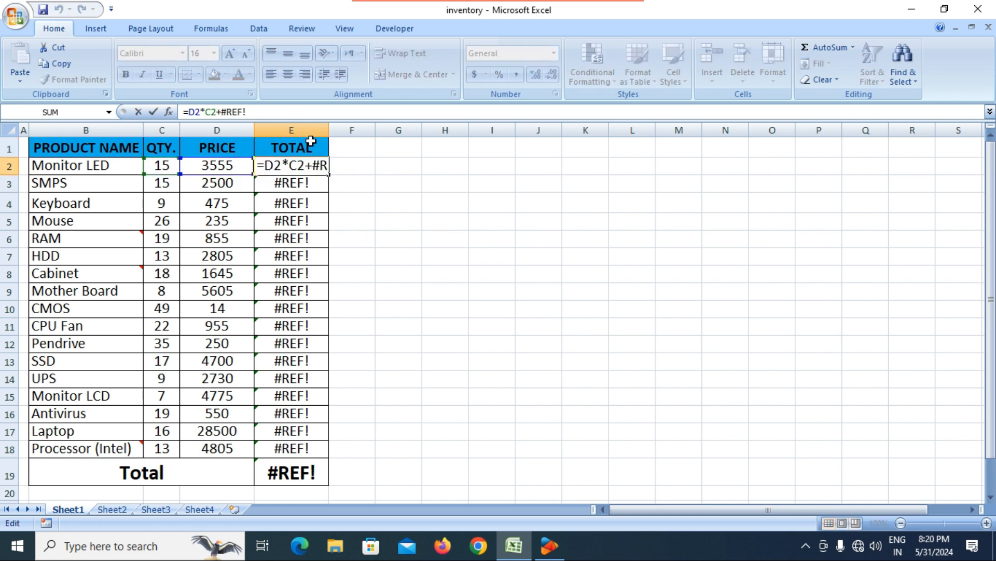
key("BackSpace")
key("Return")
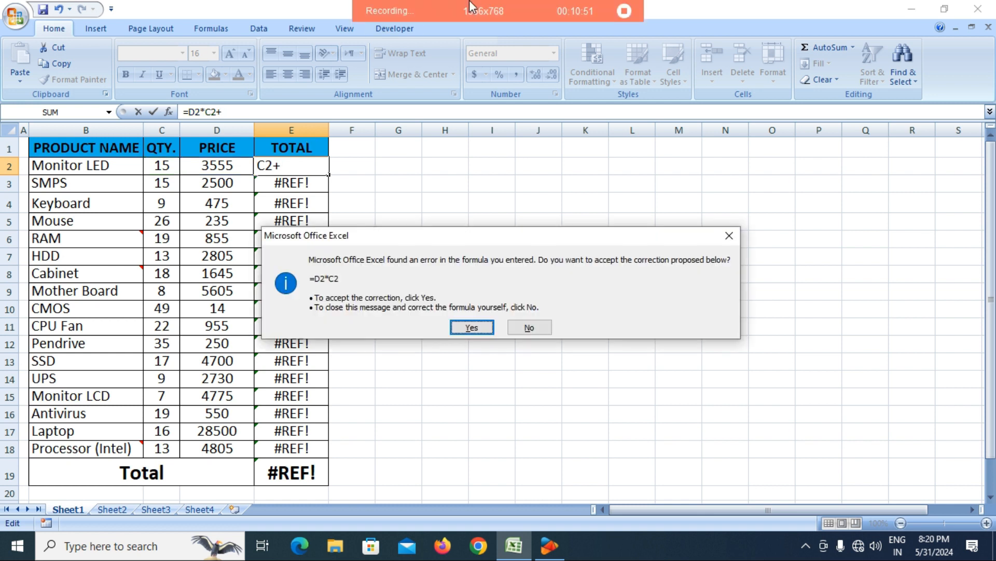
key("Return")
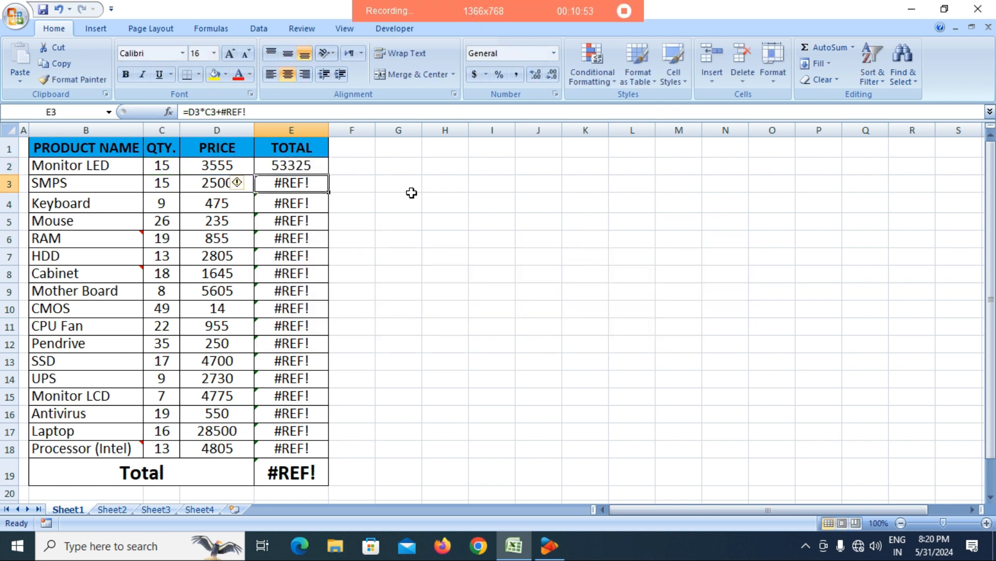
Step: Clear the old values from the TOTAL cells E2:E19
left_click(297, 166)
left_click_drag(298, 166, 299, 462)
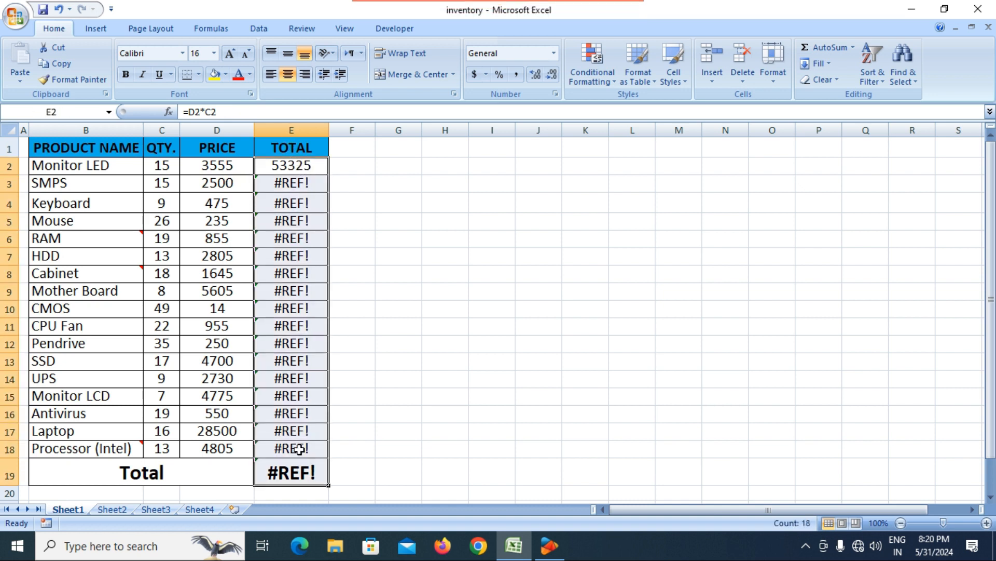
key("Delete")
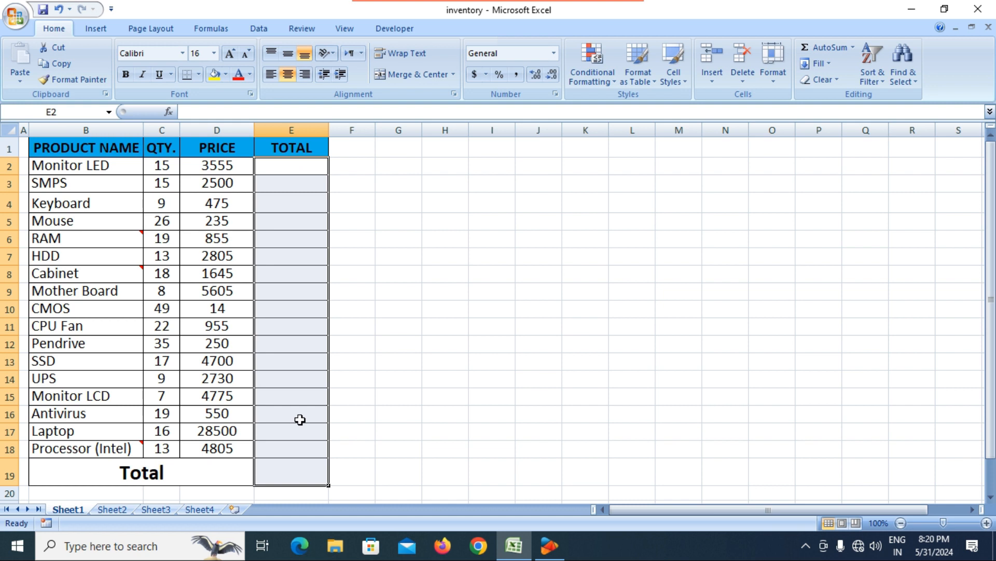
Step: Enter =C2*D2 in E2 and fill it down through every product row to E18
left_click(301, 164)
type("=")
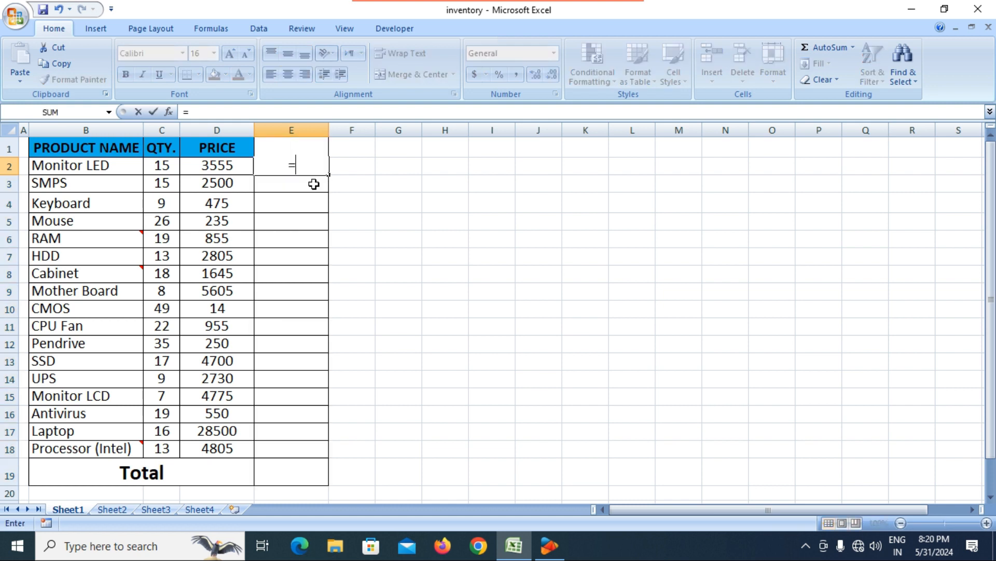
left_click(163, 165)
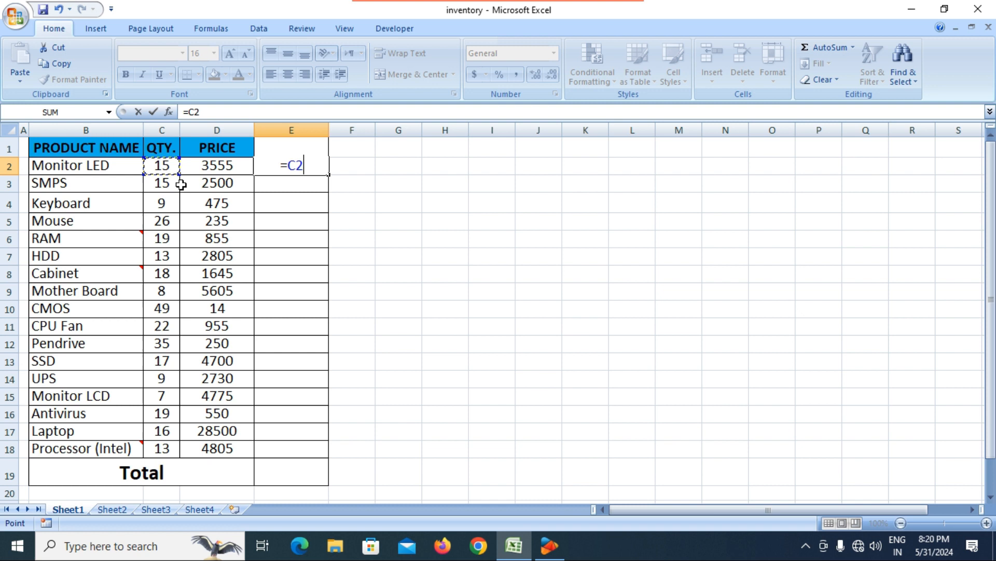
type("*")
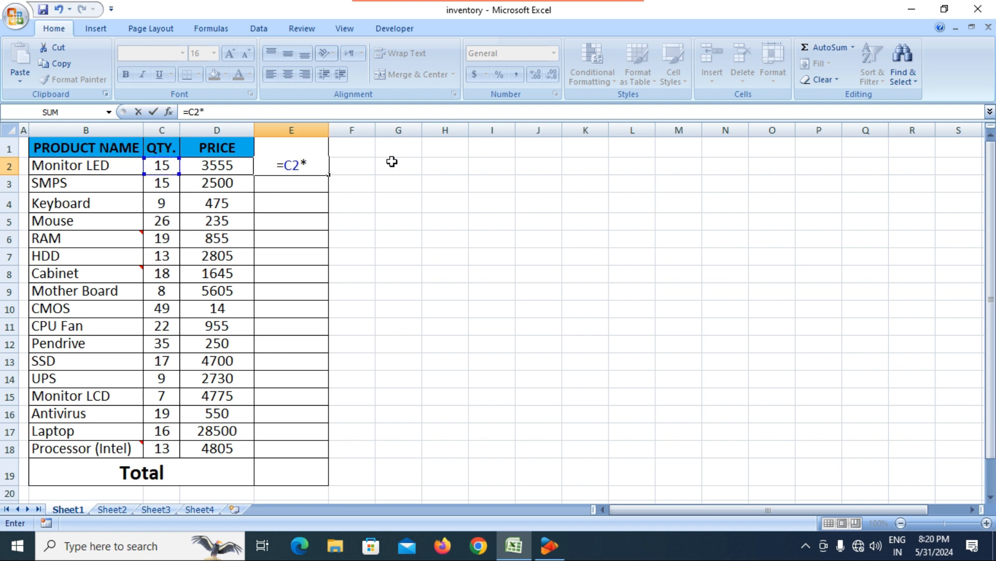
left_click(213, 165)
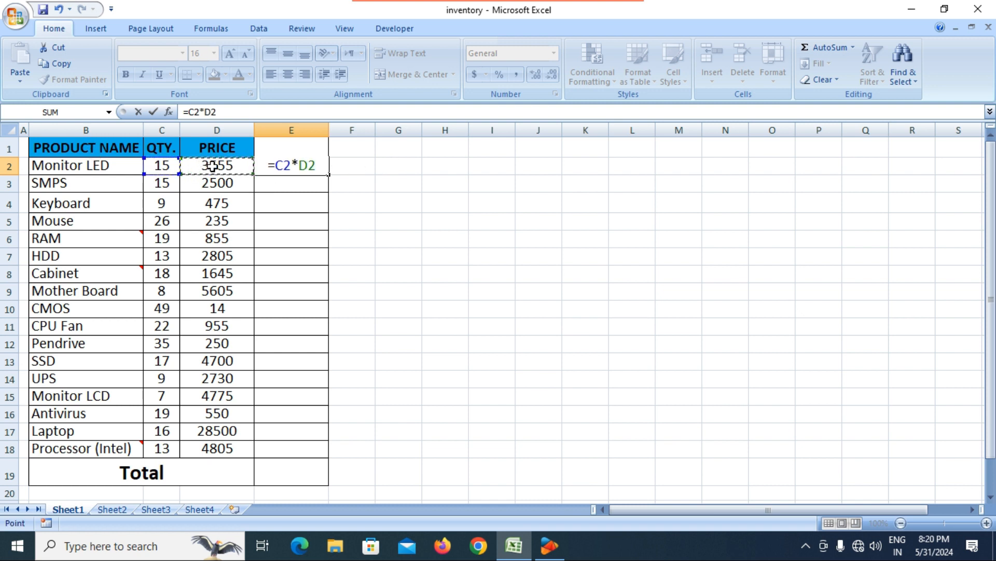
key("Return")
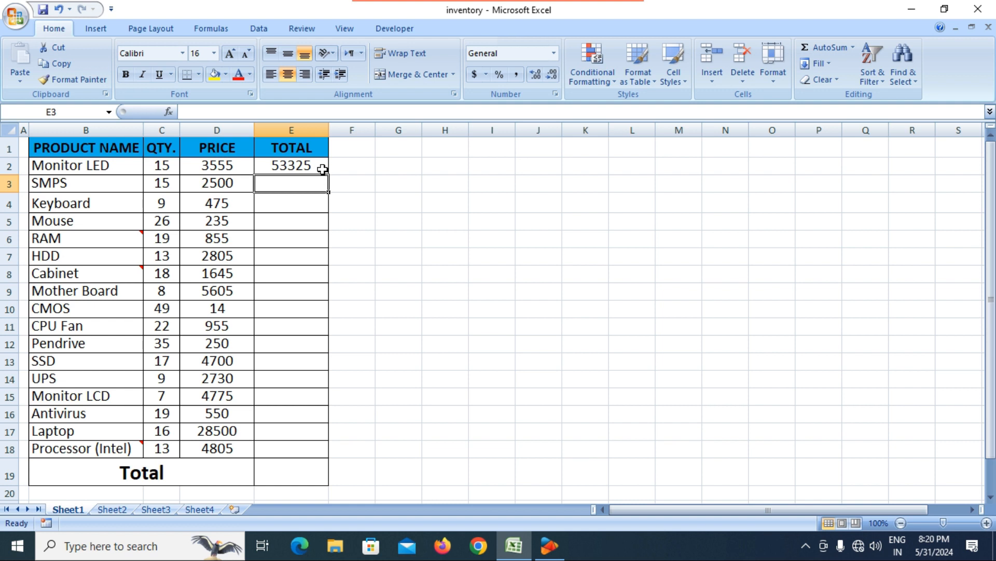
left_click(322, 169)
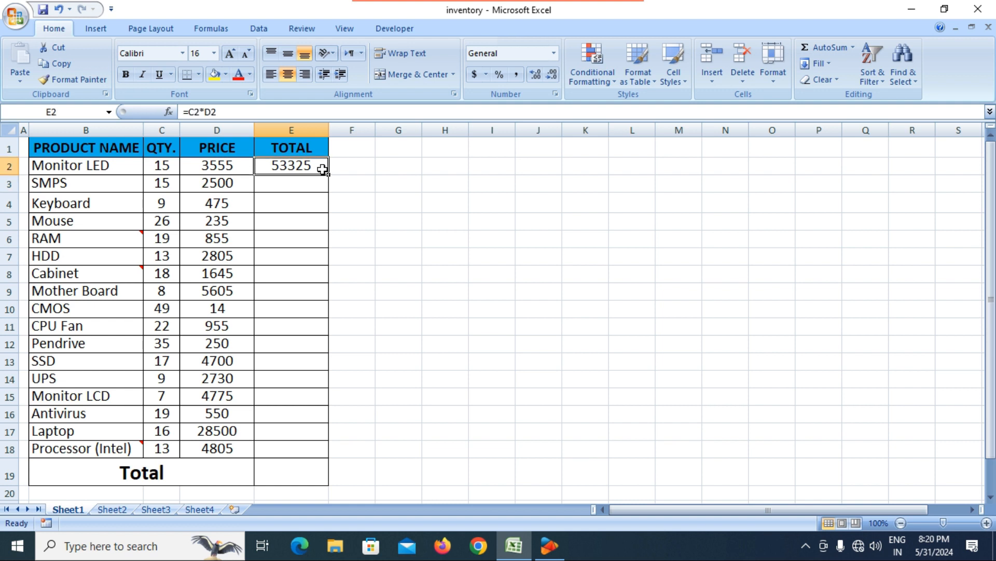
double_click(330, 176)
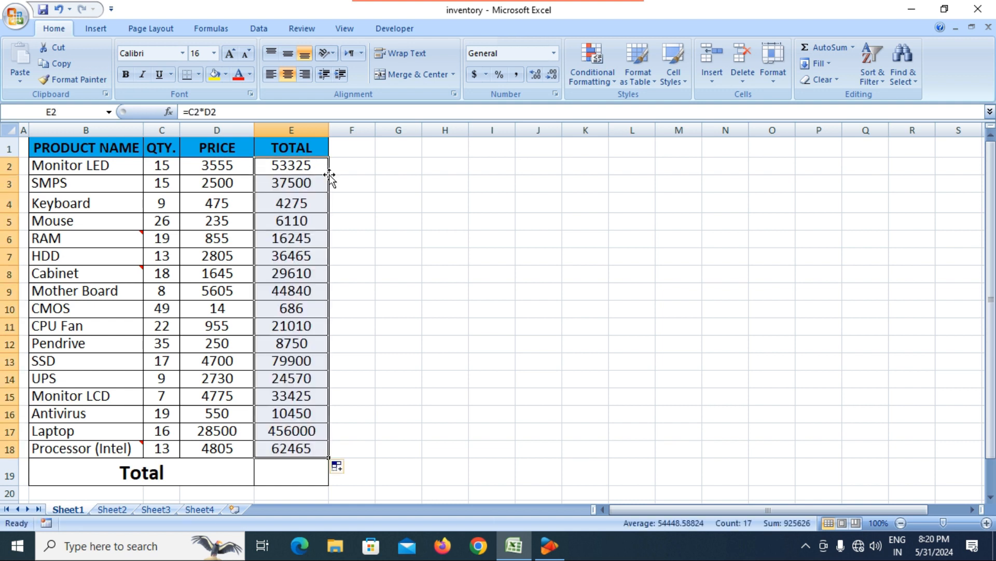
Step: AutoSum the product totals into E19, giving a grand total of 925626
left_click(298, 471)
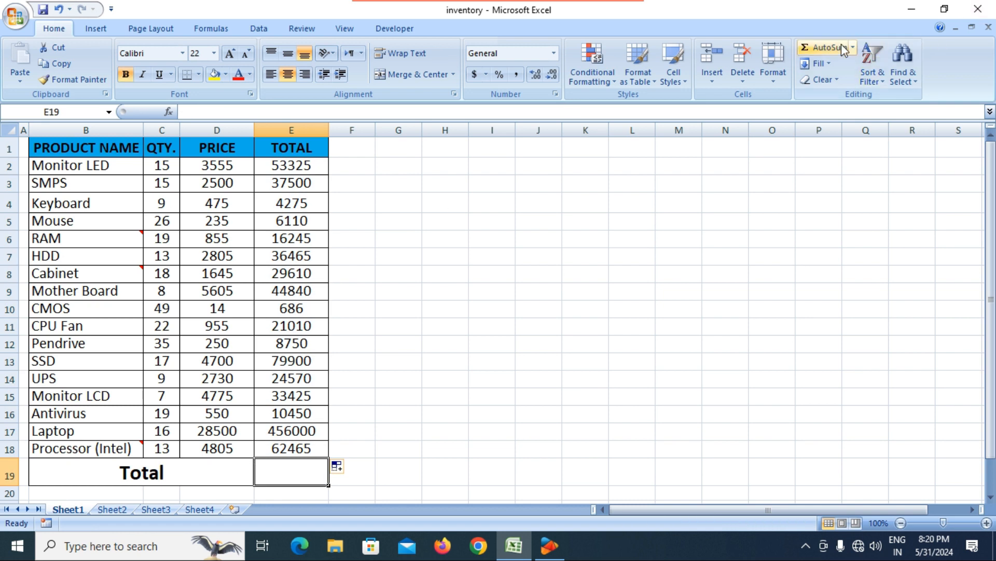
left_click(831, 52)
key("Return")
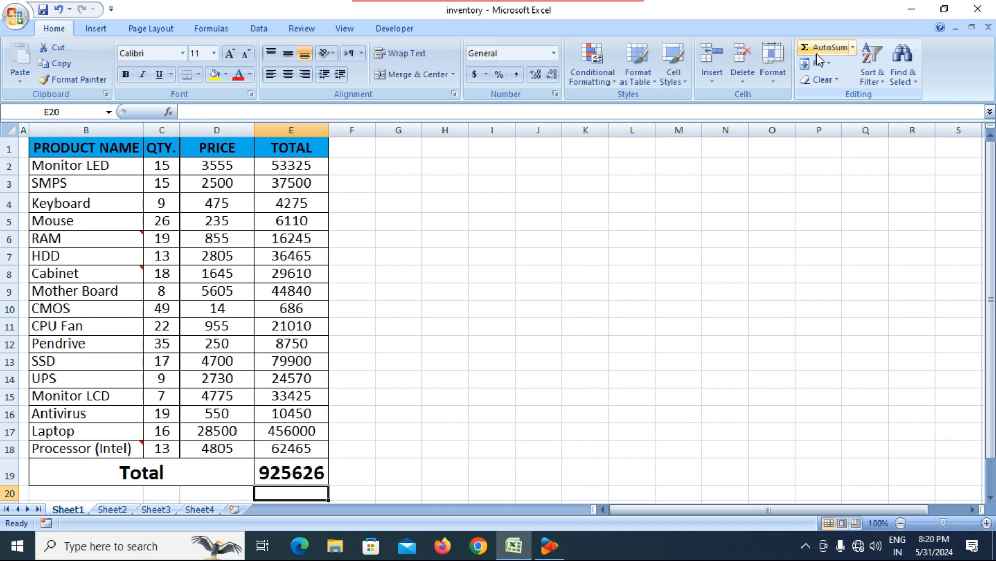
left_click(345, 387)
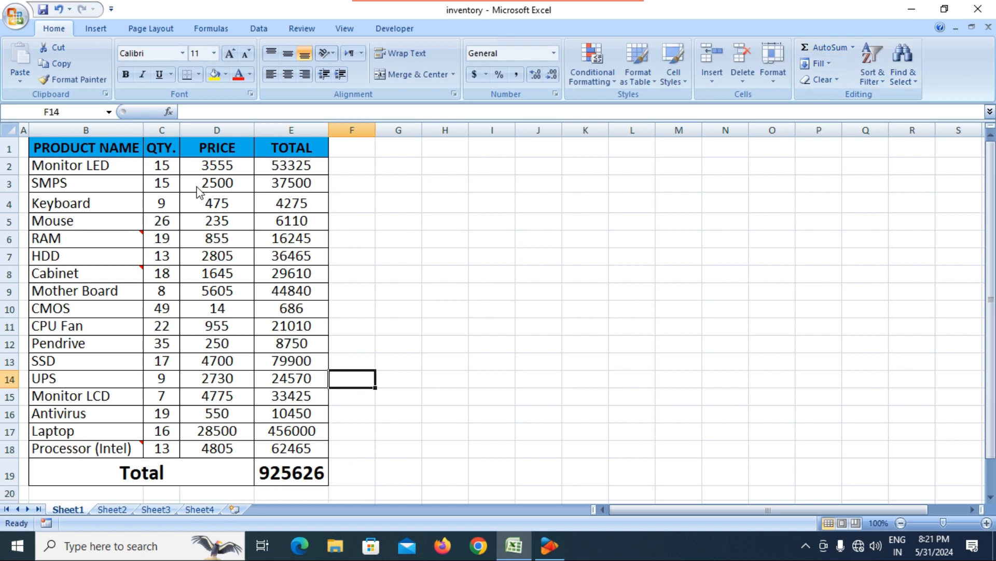
Step: After a first try from D2, open Insert Cells for the SMPS price cell D3
left_click(210, 169)
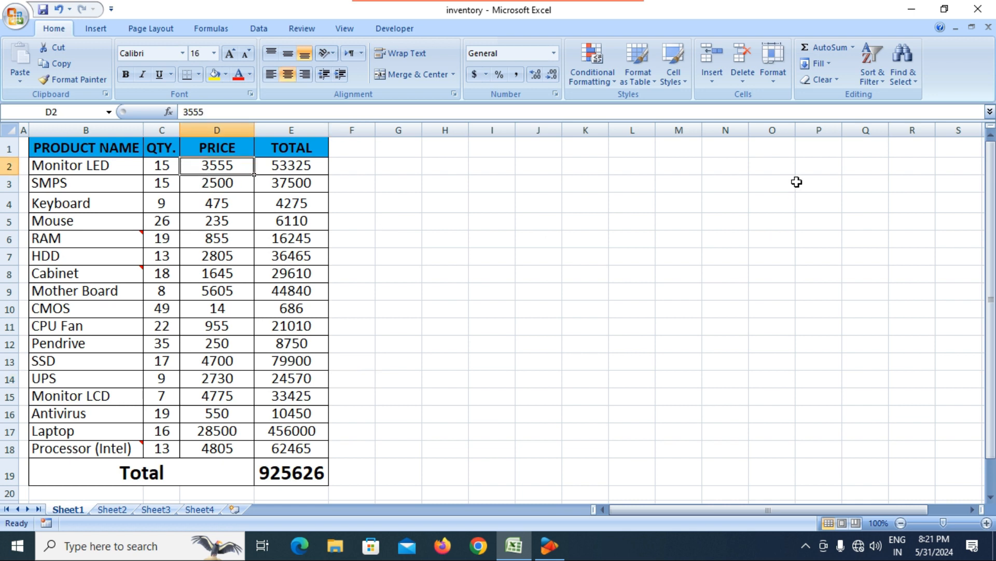
left_click(717, 83)
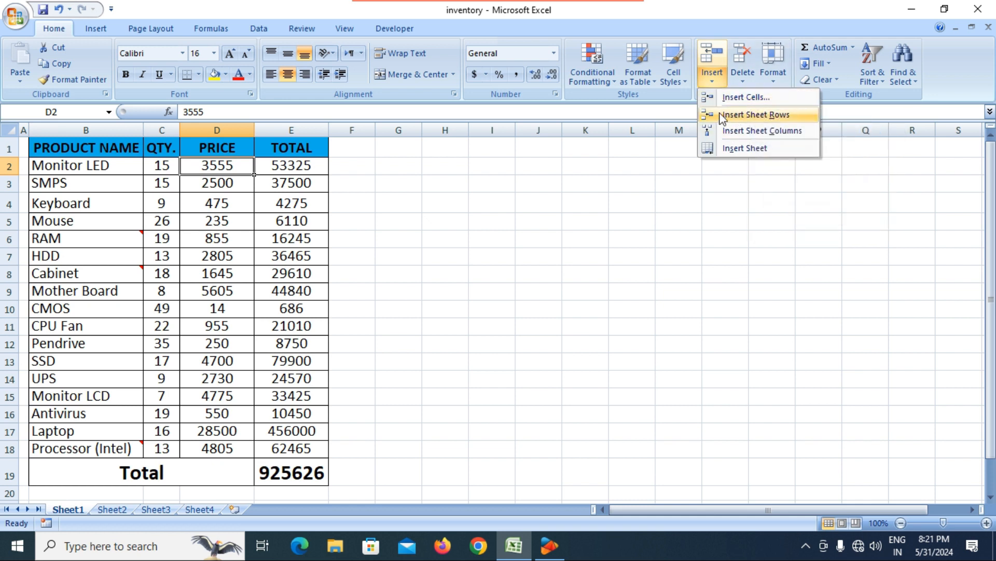
left_click(204, 204)
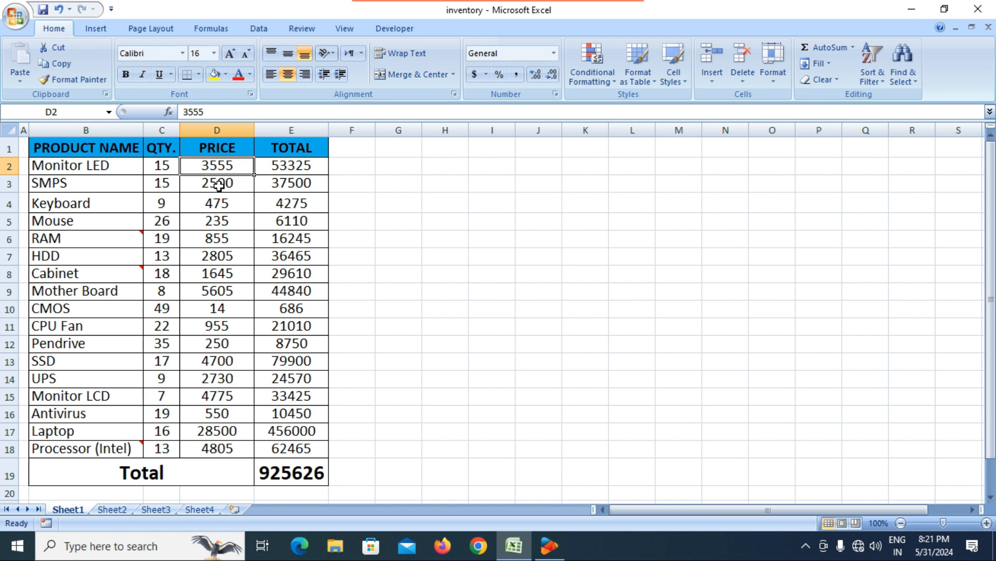
left_click(217, 189)
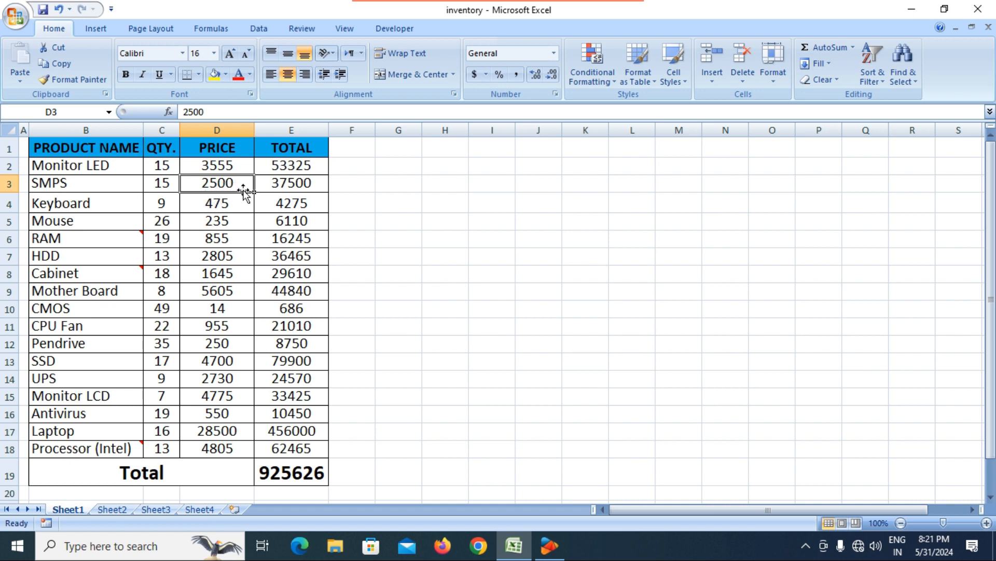
left_click(721, 80)
left_click(728, 101)
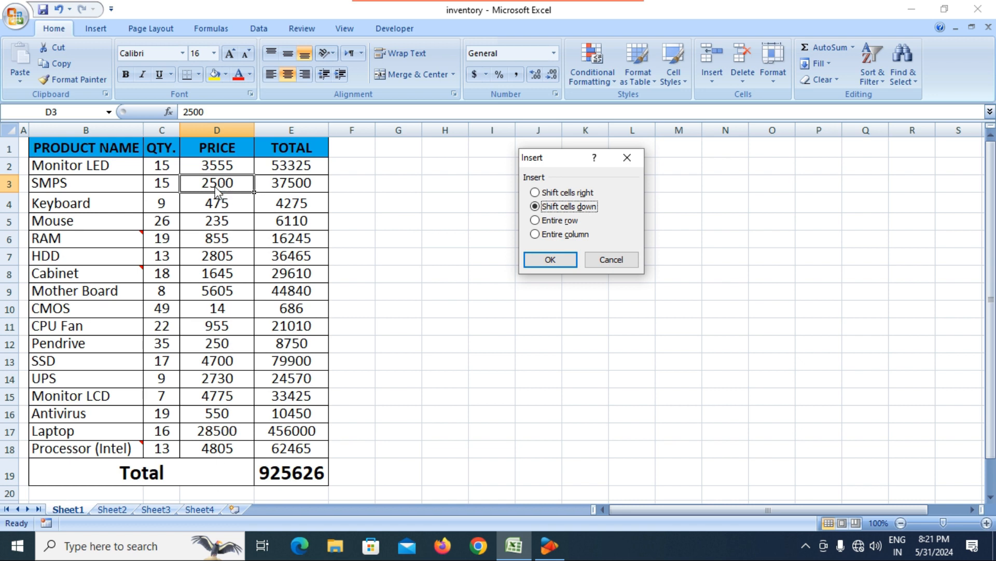
Step: Insert a cell at D3 shifting prices down, accept the unmerge warning, then undo it
left_click(543, 260)
left_click(471, 309)
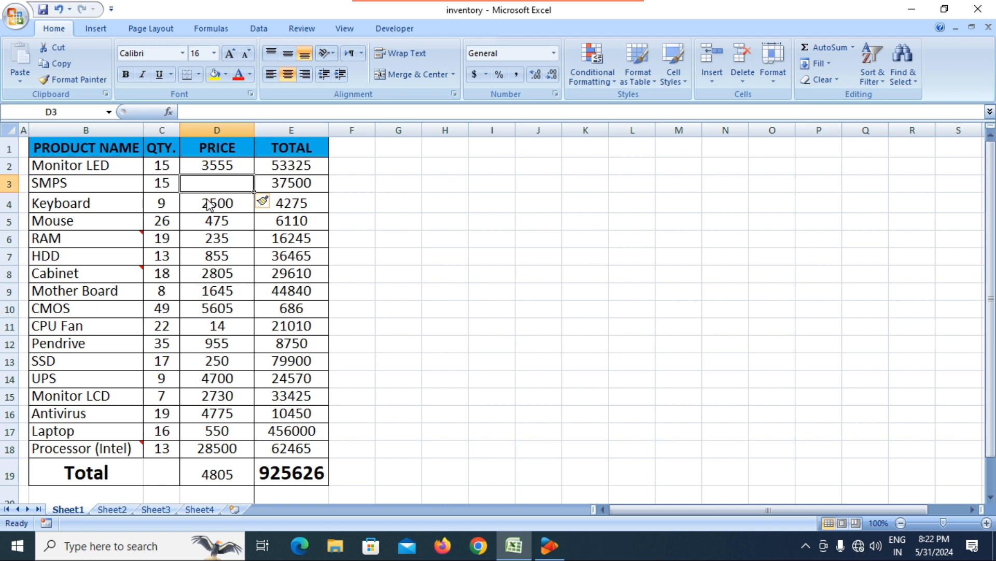
key("ctrl+z")
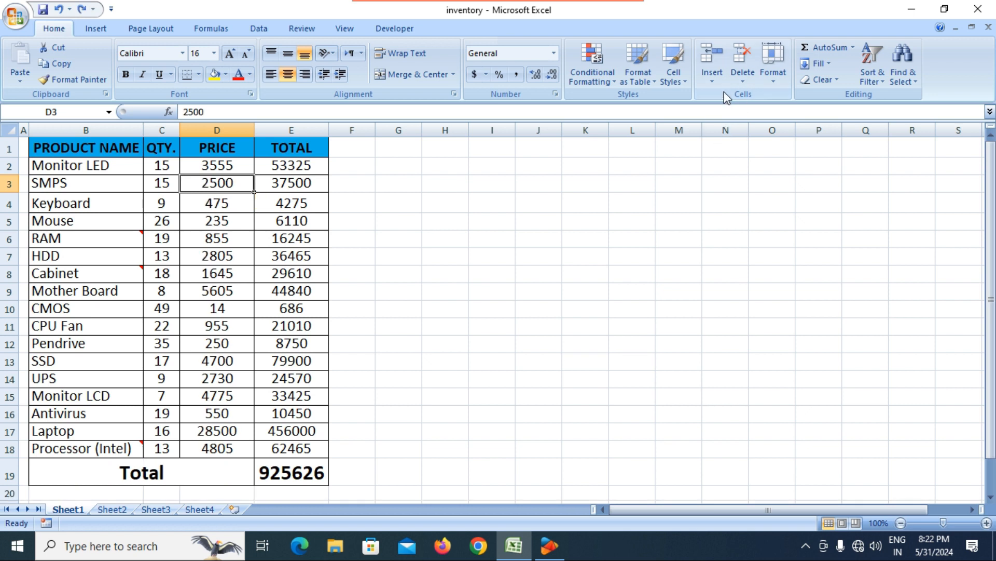
Step: Reopen the Insert Cells dialog and cancel it without inserting anything
left_click(715, 79)
left_click(746, 98)
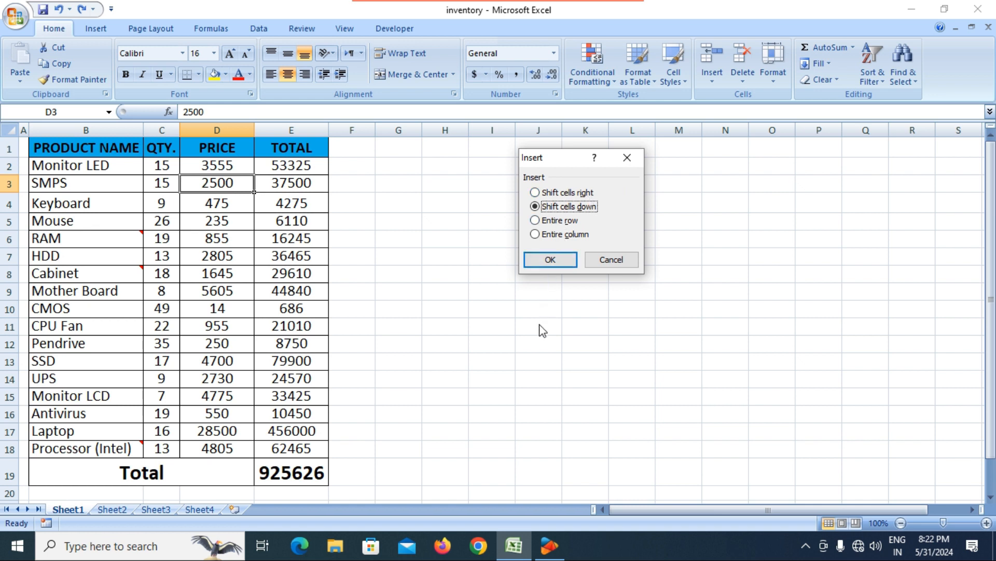
left_click(611, 259)
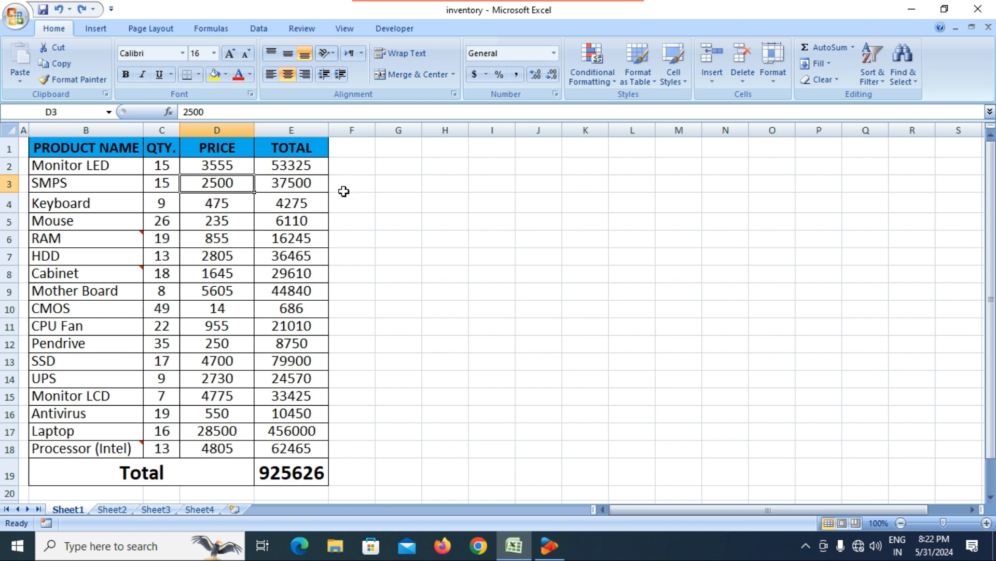
left_click(717, 80)
left_click(737, 97)
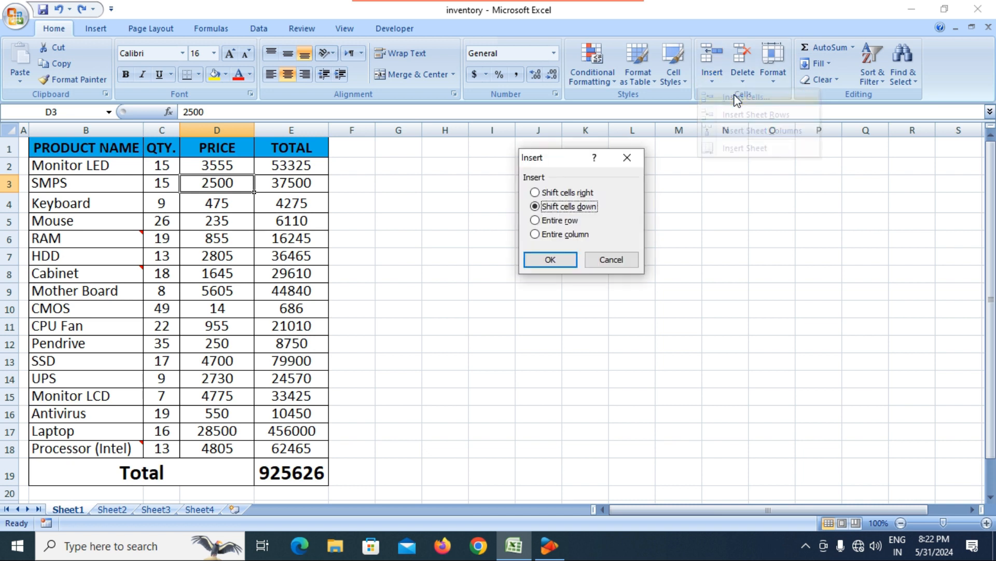
left_click(558, 192)
left_click(555, 261)
left_click(423, 255)
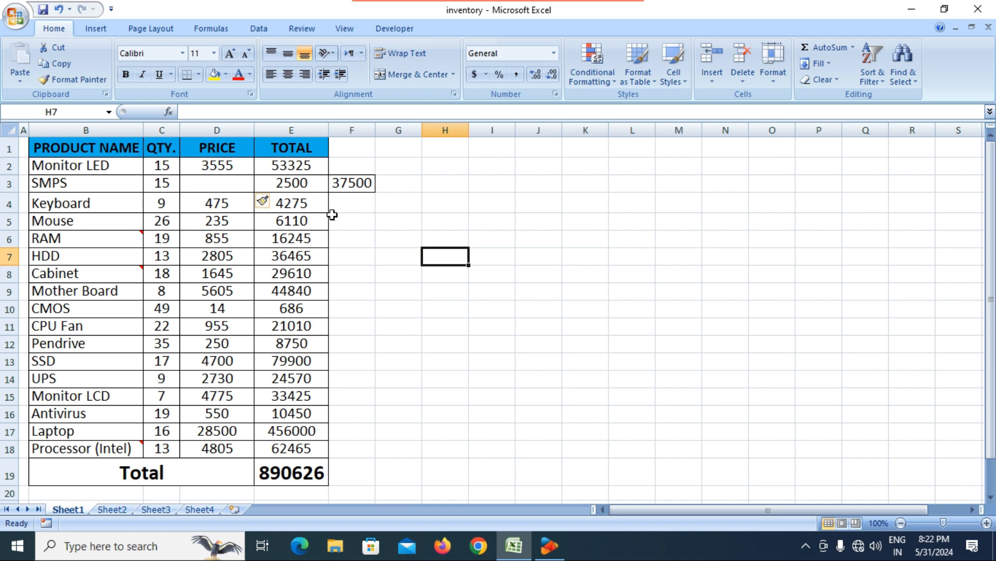
key("ctrl+z")
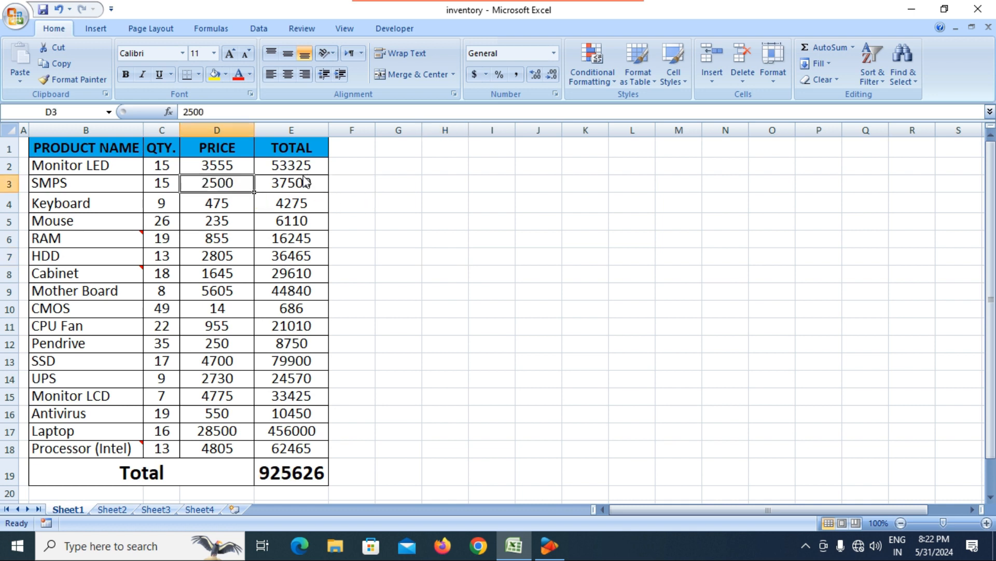
Step: Open Delete Cells for an empty cell beside the table, then cancel
left_click(593, 175)
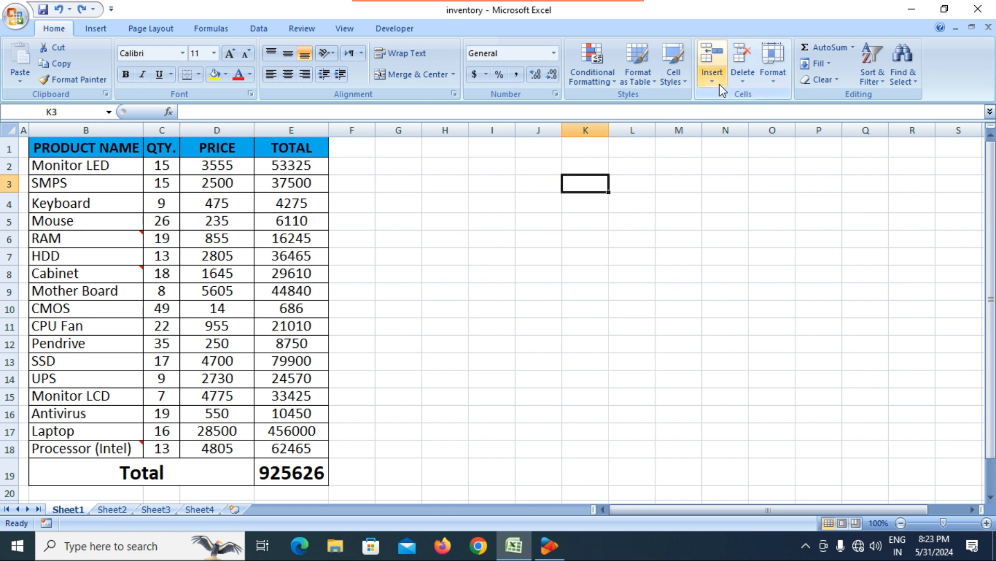
left_click(746, 79)
left_click(772, 99)
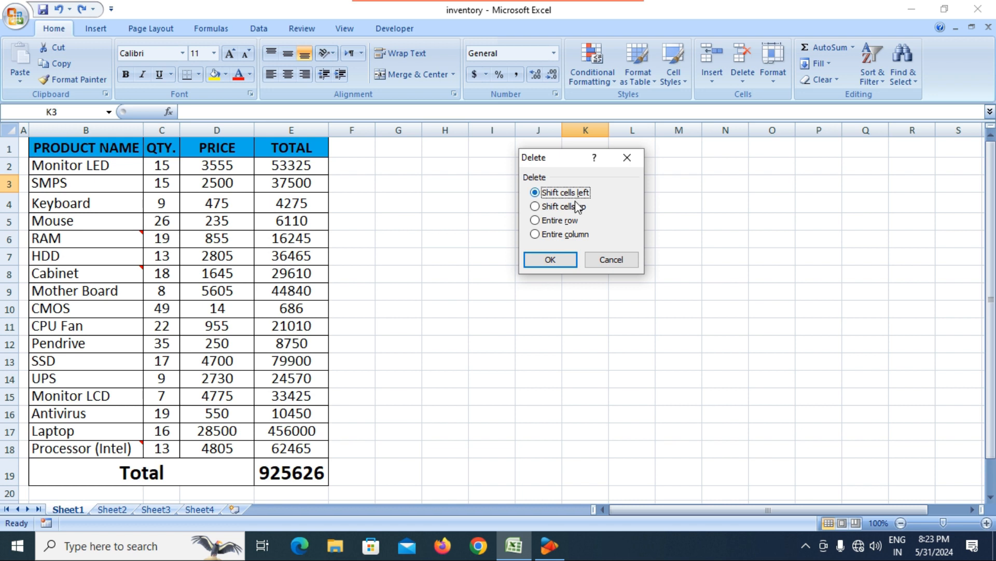
left_click(608, 261)
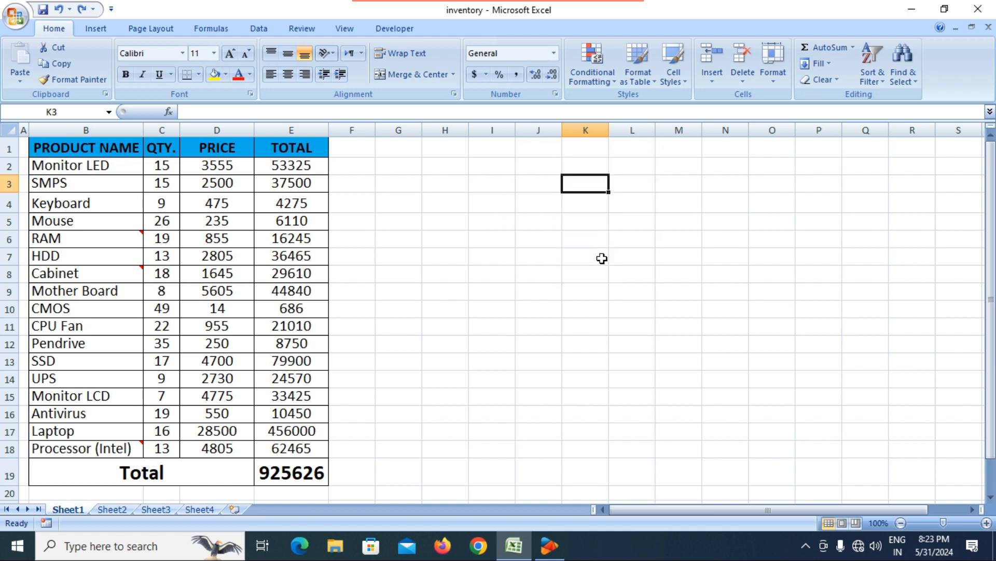
Step: Delete D3 with cells shifting up, check the emptied D18, then undo the deletion
left_click(203, 185)
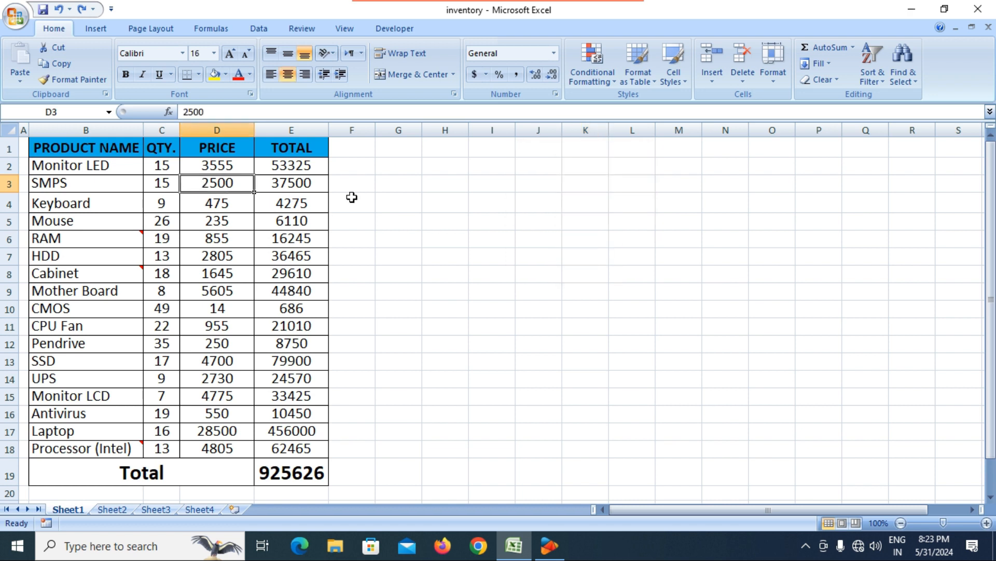
left_click(743, 78)
left_click(773, 98)
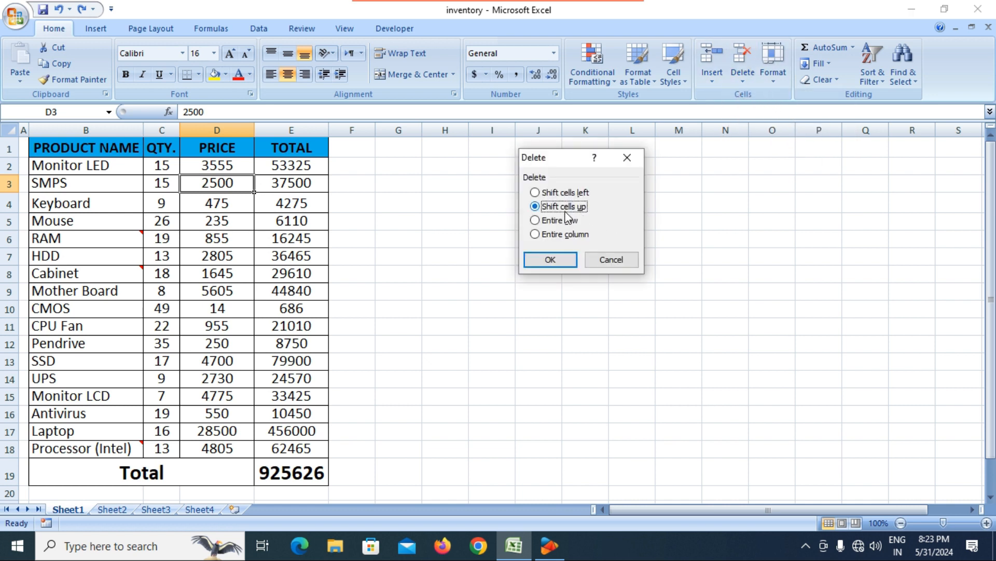
left_click(551, 260)
left_click(478, 311)
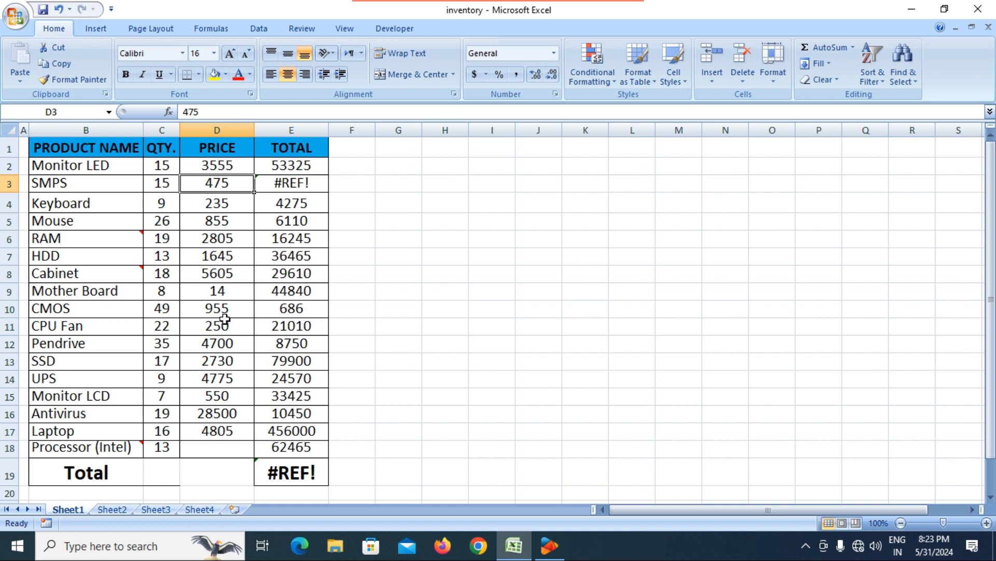
left_click(213, 447)
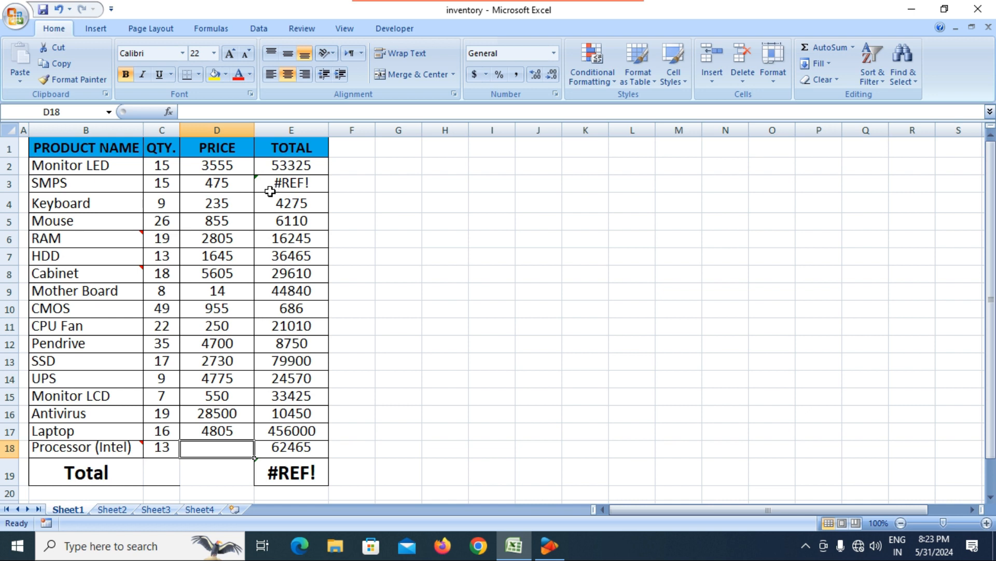
key("ctrl+z")
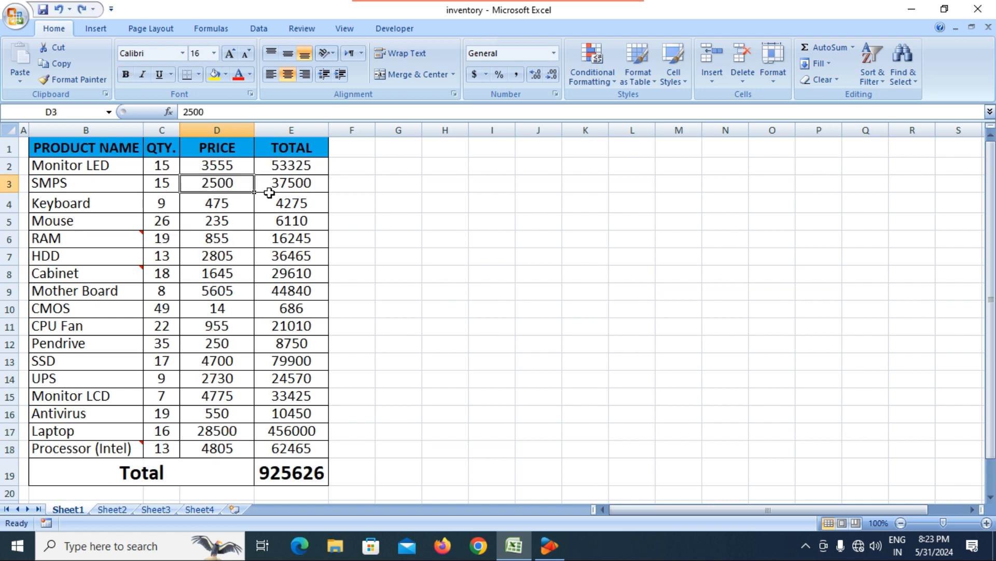
Step: Delete cell D3 again, this time shifting cells left
left_click(753, 73)
left_click(762, 98)
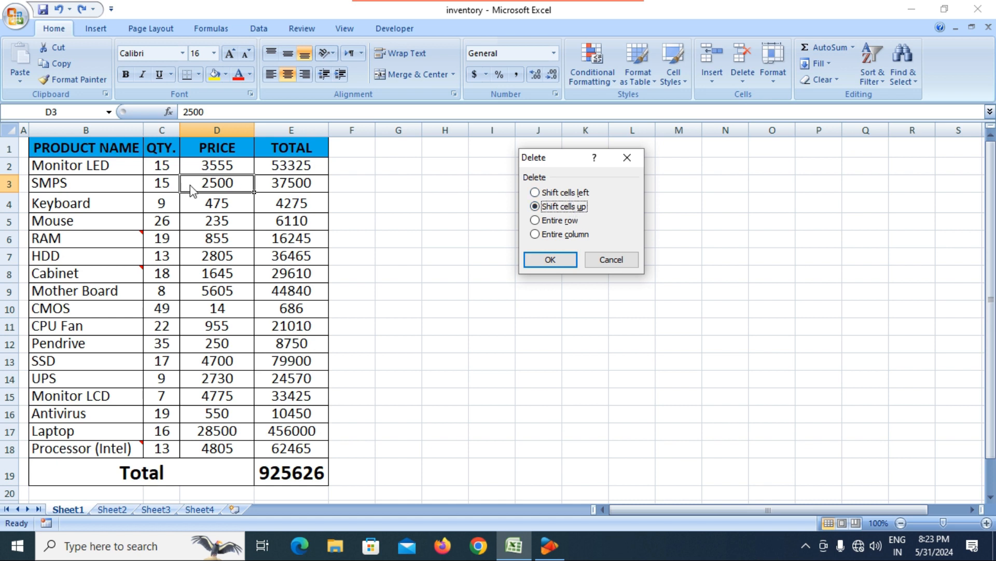
left_click(555, 195)
left_click(551, 260)
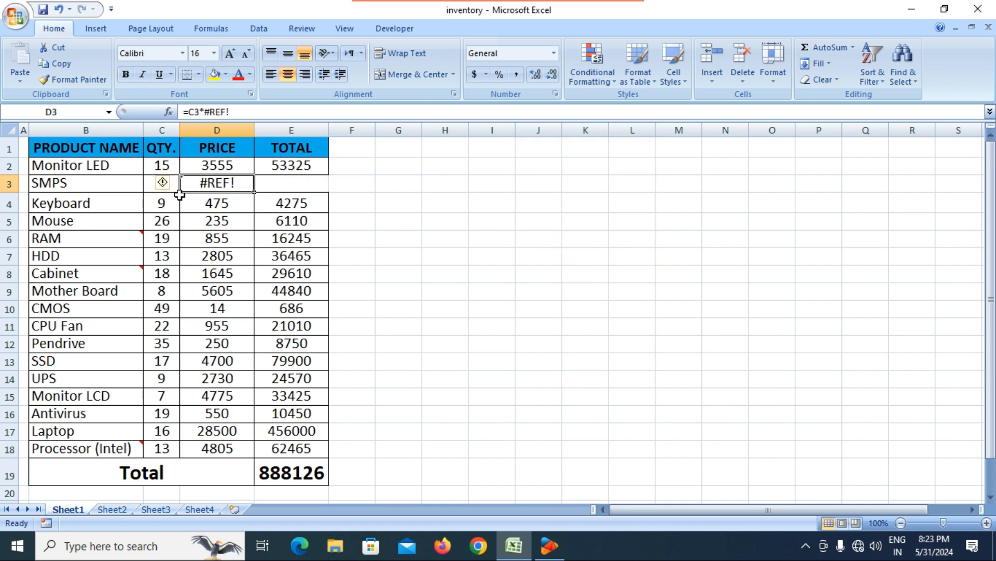
Step: Inspect the =C3*#REF! error in D3, then undo to restore the SMPS price 2500
left_click(213, 236)
left_click(215, 185)
left_click(316, 183)
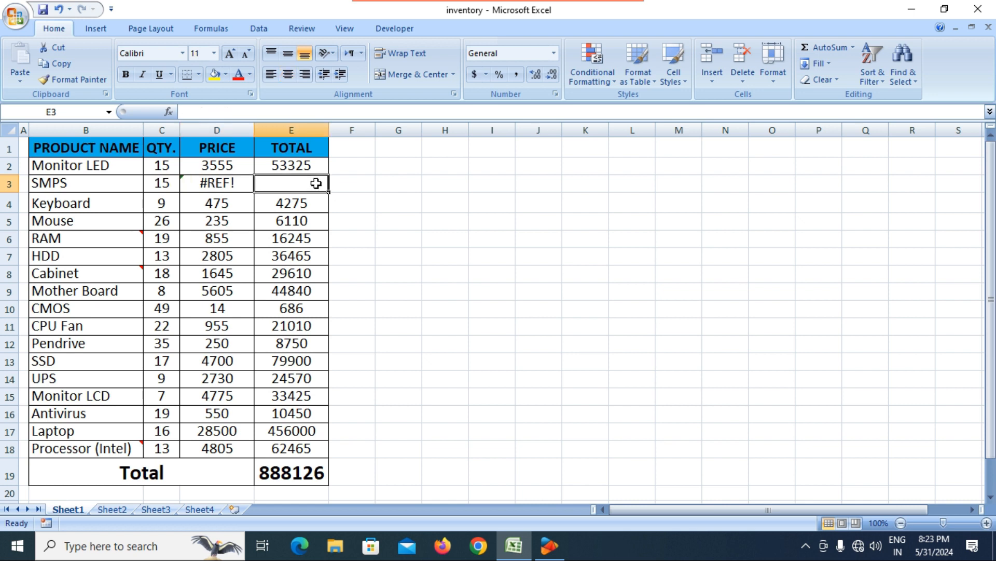
left_click(210, 184)
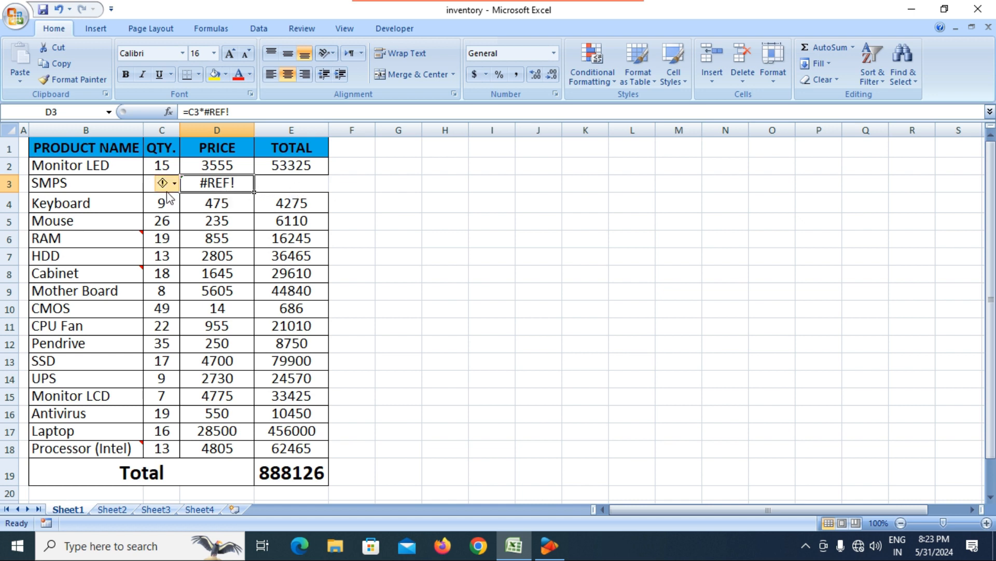
key("ctrl+z")
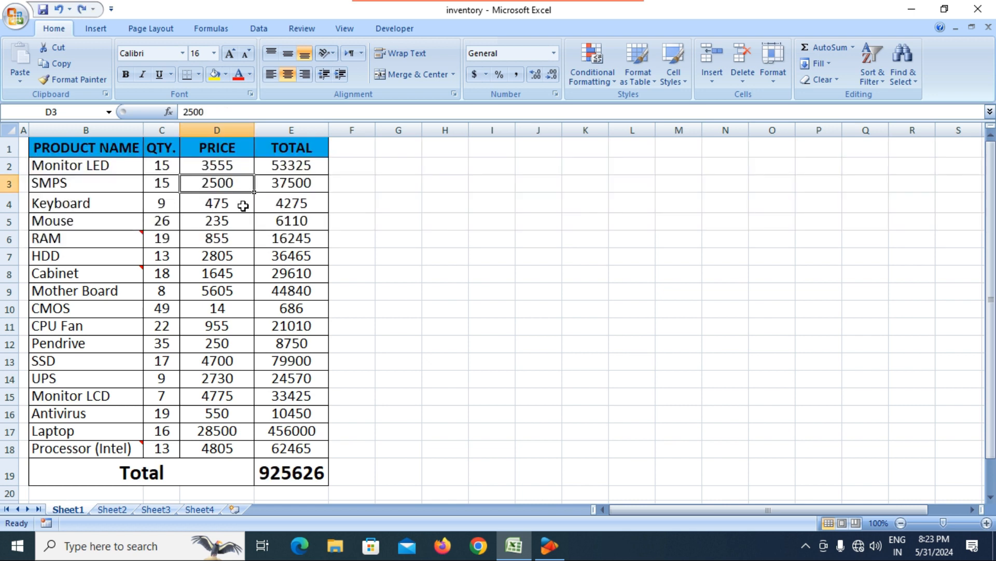
Step: Look at the Delete and Insert options in the Cells group without choosing anything
left_click(743, 78)
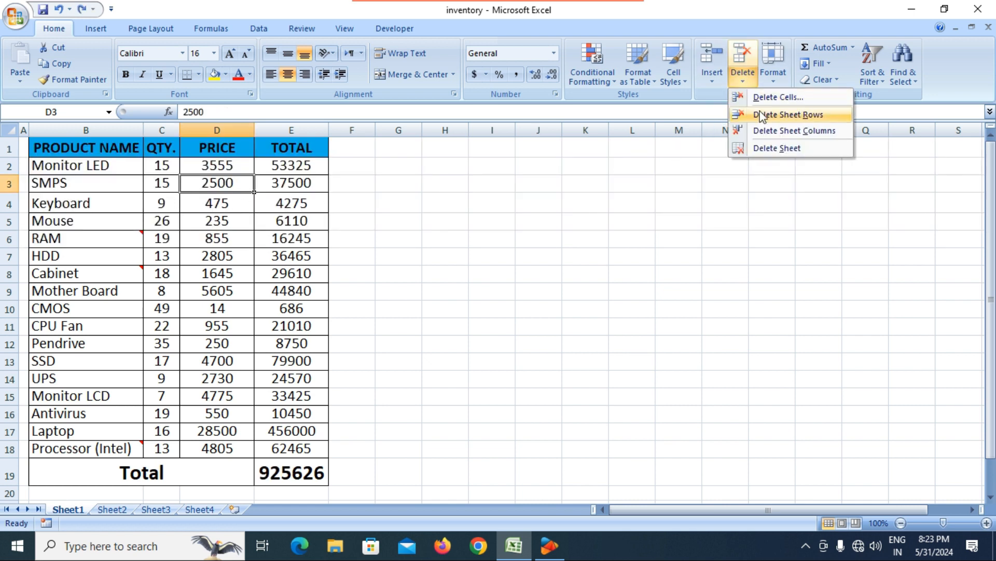
left_click(717, 83)
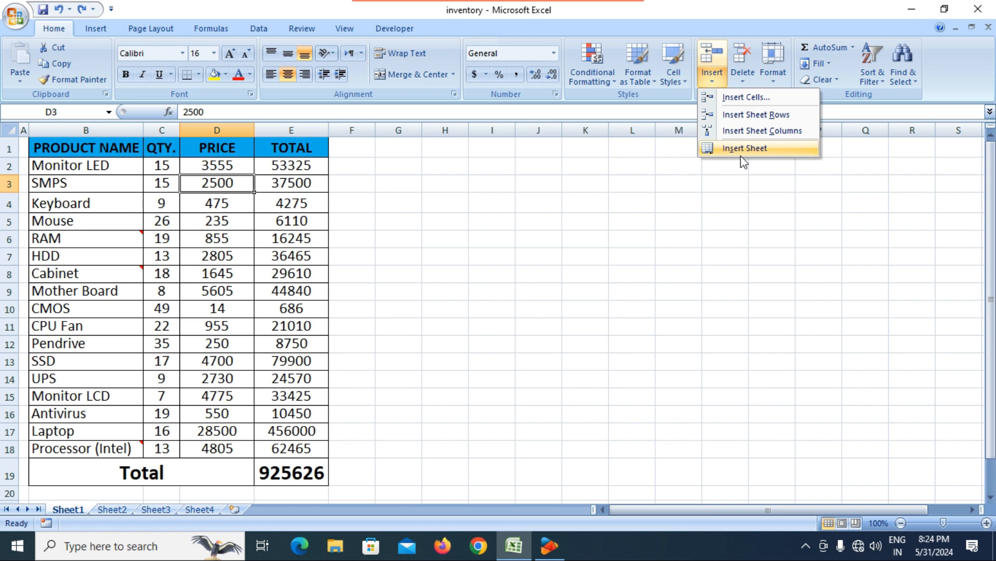
left_click(509, 367)
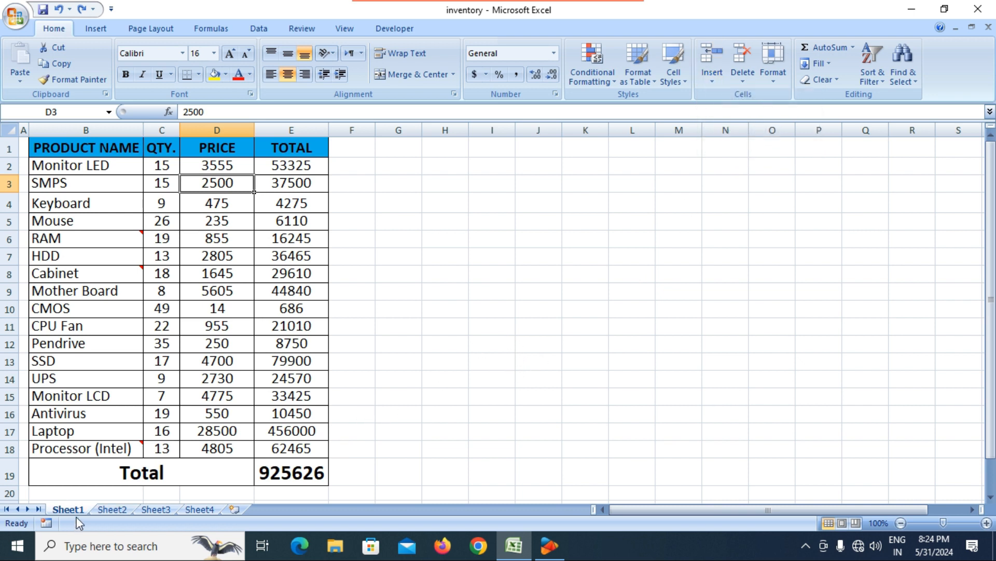
Step: Add new worksheets using Insert Sheet, the Insert Worksheet tab and Shift+F11
left_click(112, 509)
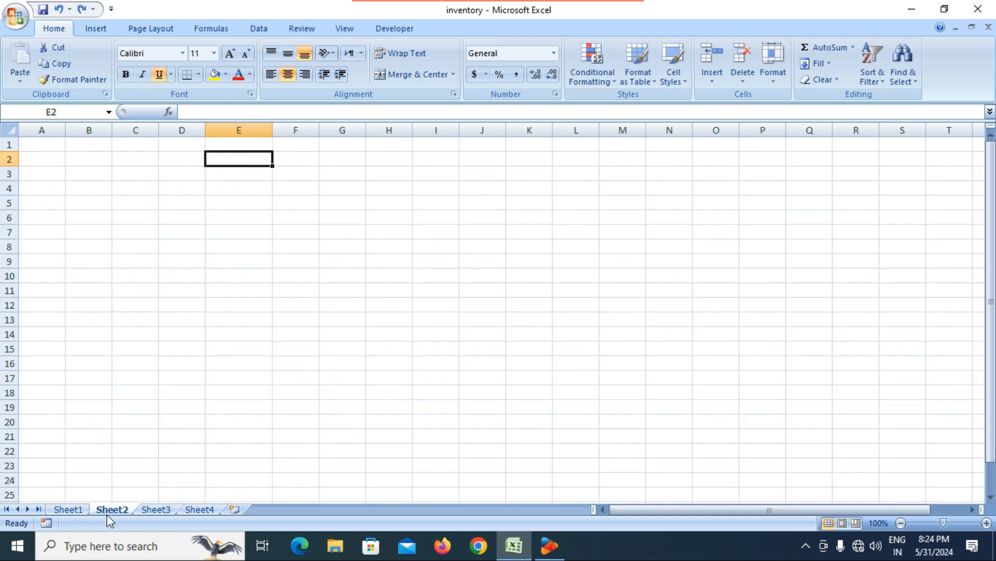
left_click(155, 509)
left_click(192, 509)
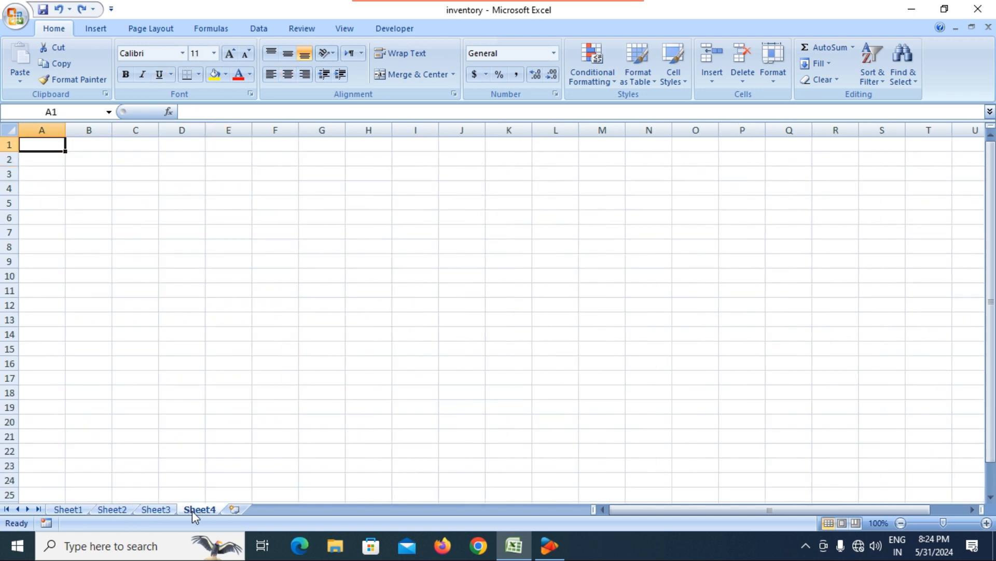
left_click(712, 82)
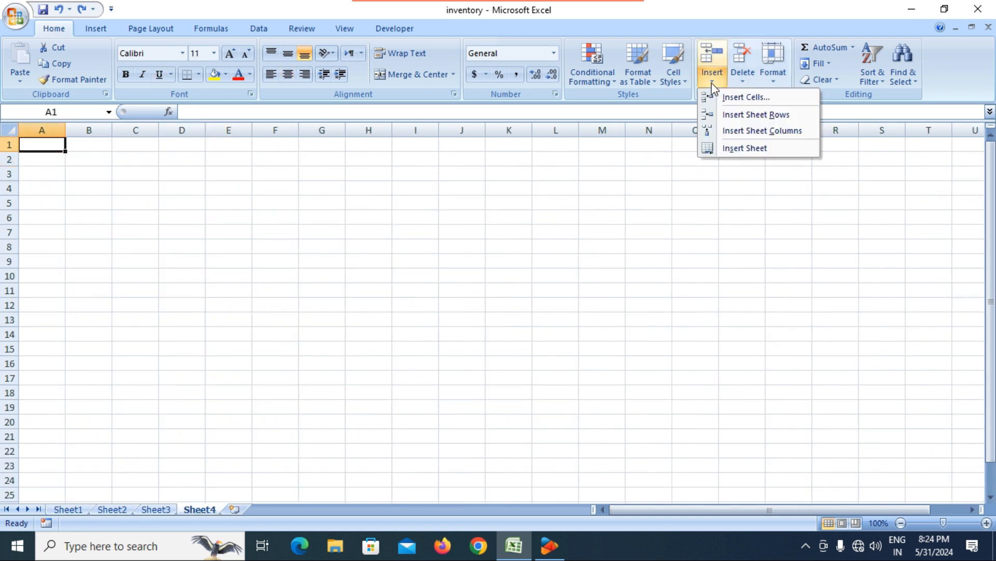
left_click(725, 151)
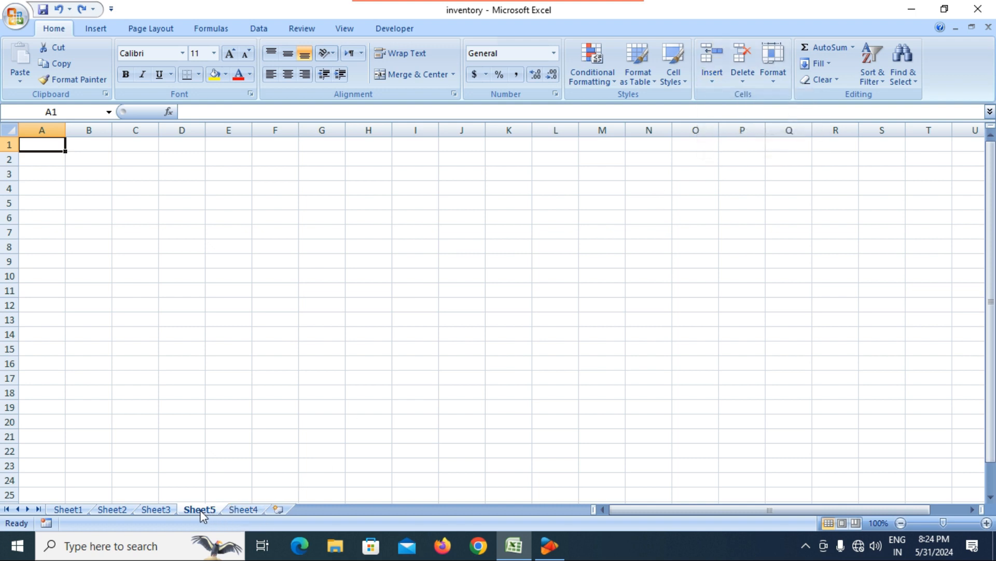
left_click(283, 511)
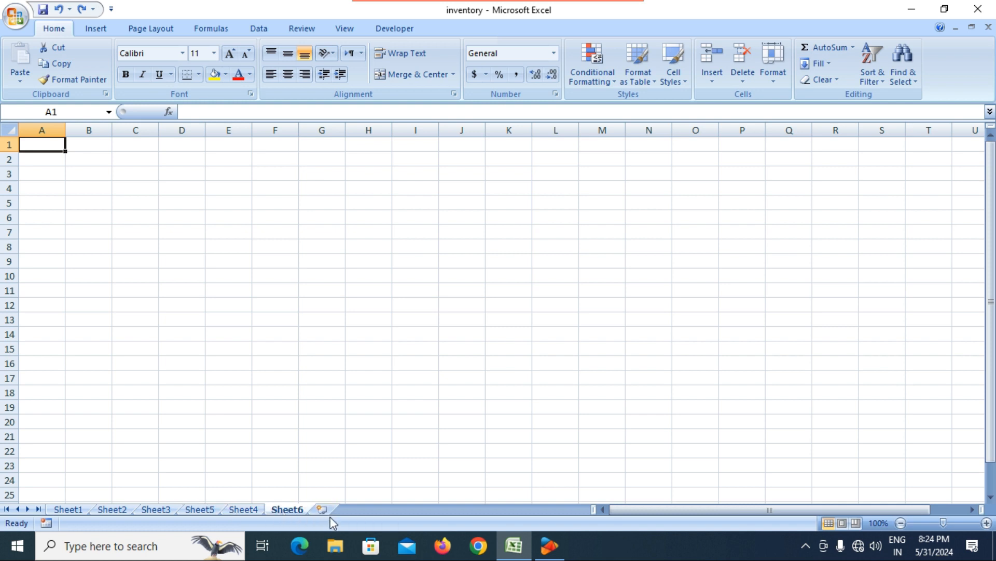
left_click(343, 412)
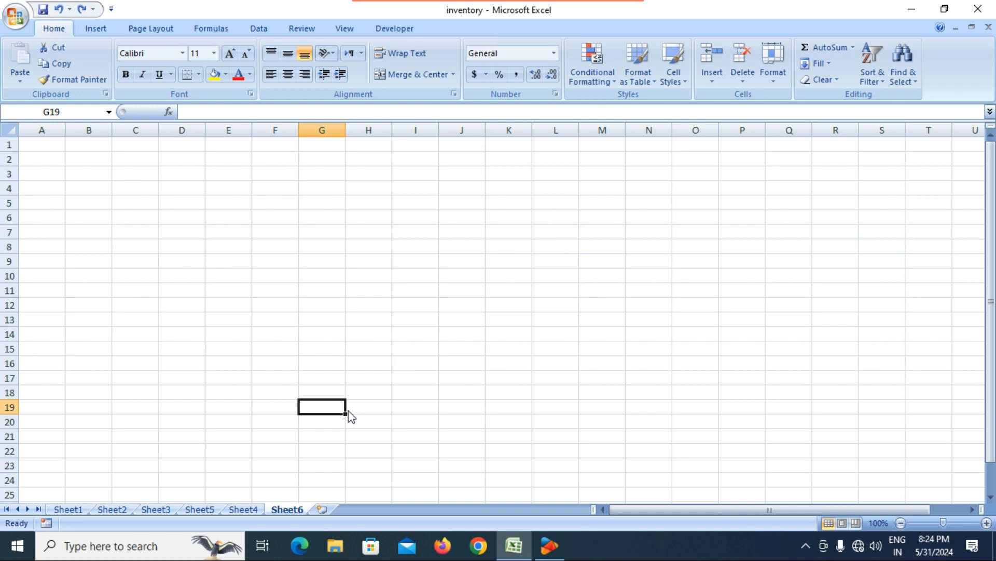
key("shift+F11")
key("shift+F11")
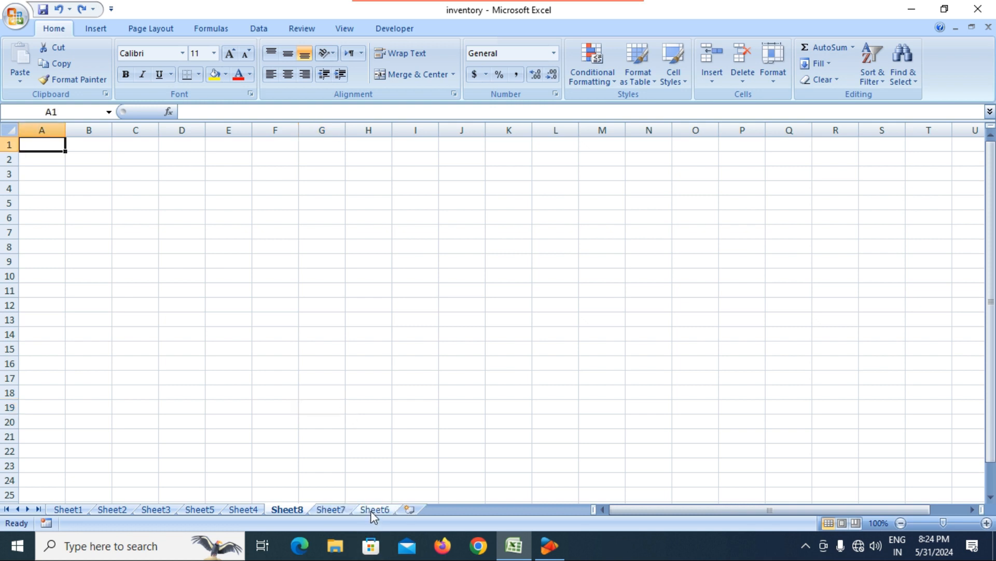
Step: Delete the newly added worksheets Sheet8, Sheet7 and Sheet6
left_click(744, 76)
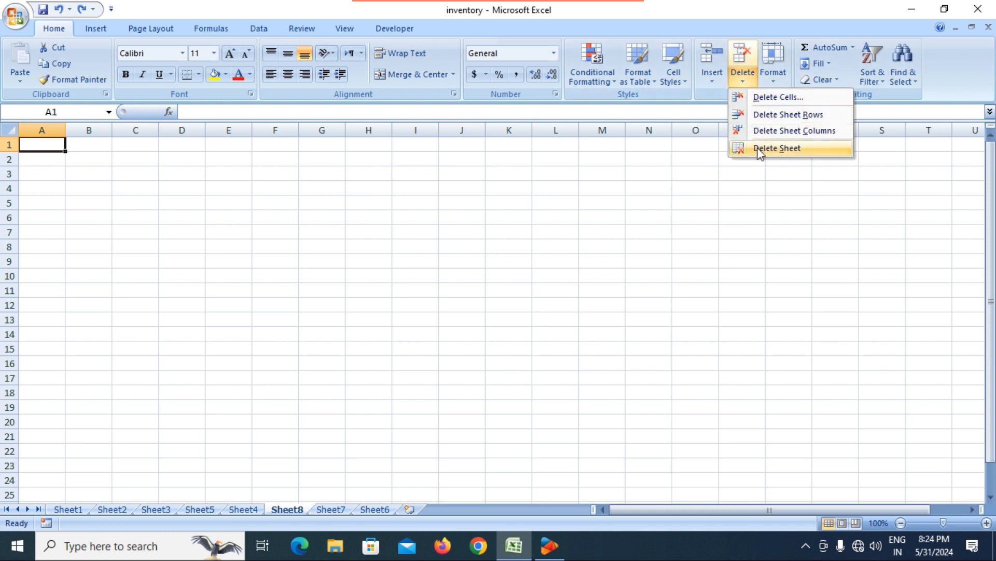
left_click(759, 149)
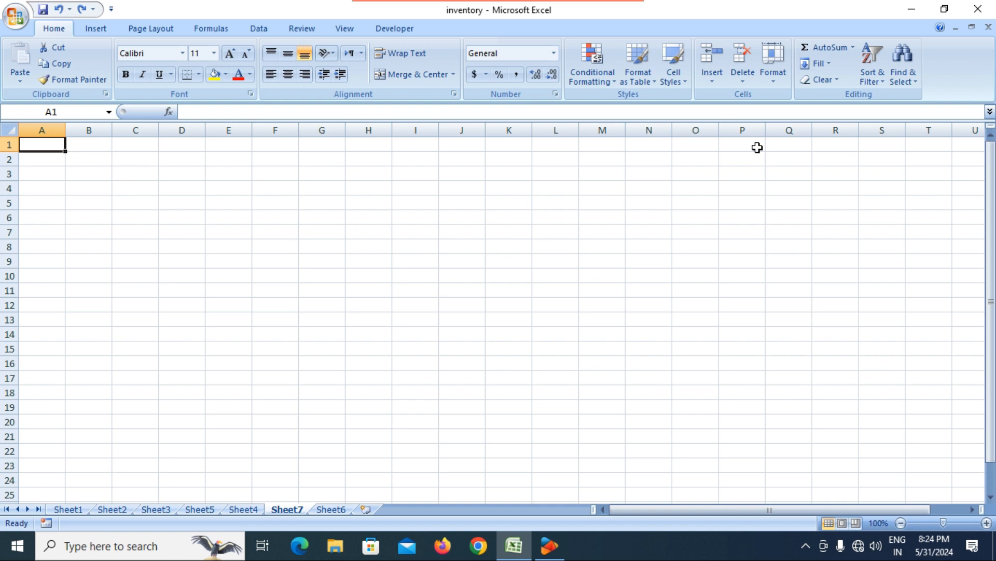
left_click(737, 83)
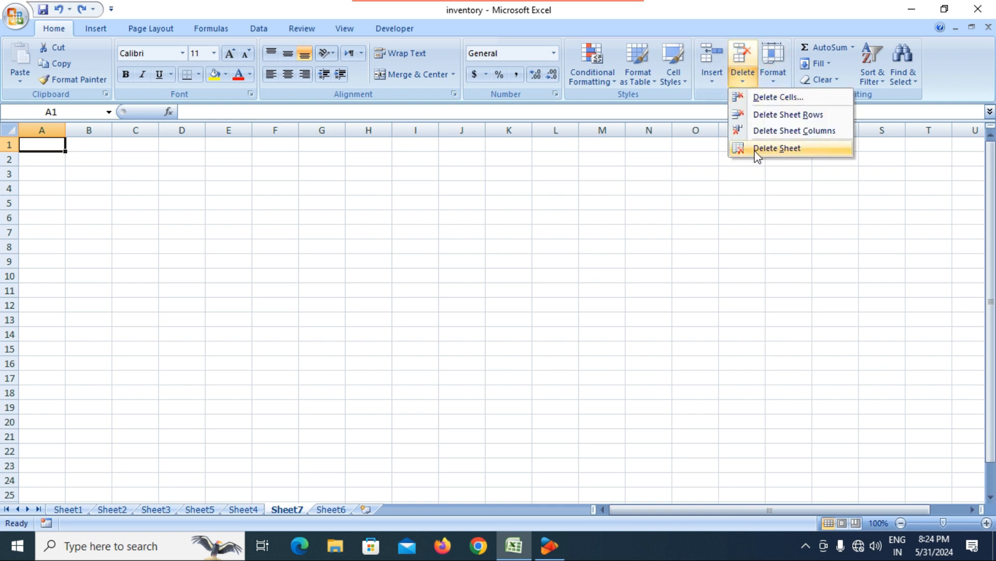
left_click(759, 152)
left_click(747, 82)
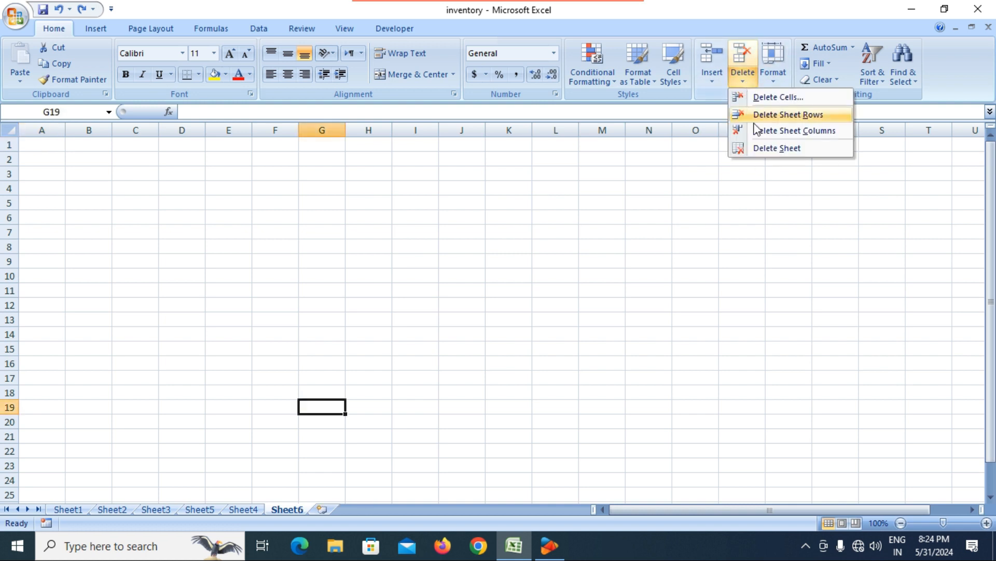
left_click(758, 148)
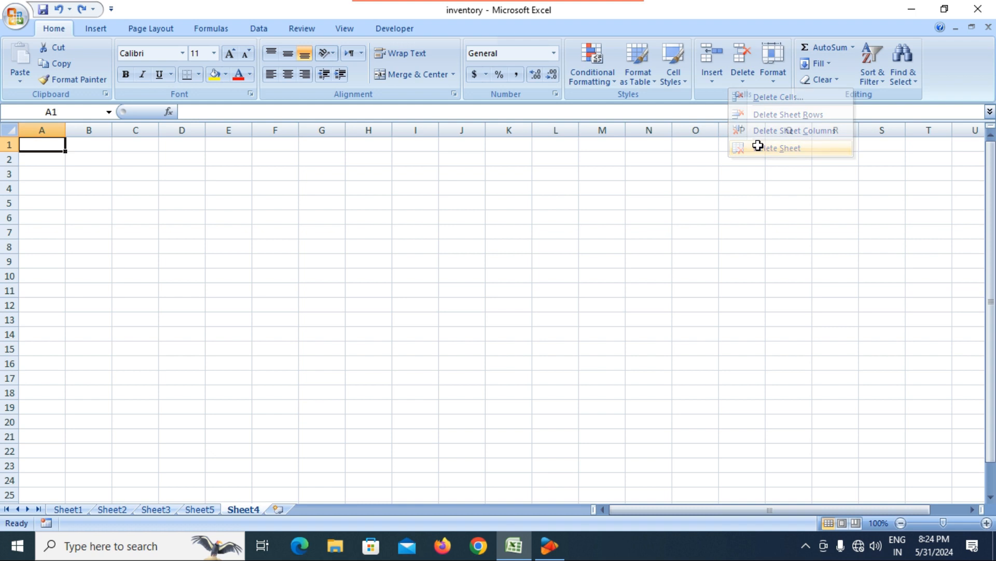
left_click(773, 83)
Step: Delete Sheet4 and Sheet5, then return to the inventory table on Sheet1
left_click(743, 78)
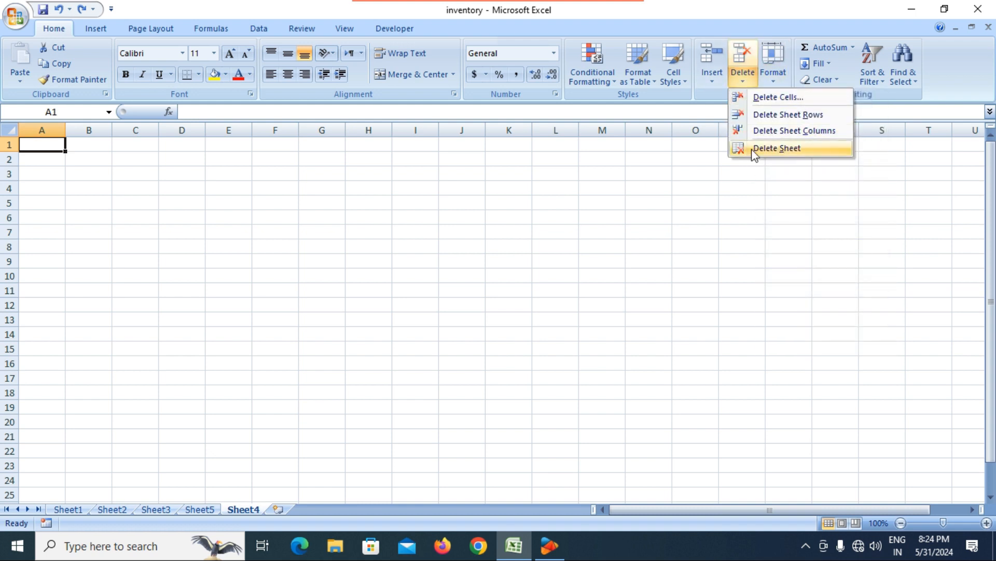
left_click(757, 150)
left_click(746, 76)
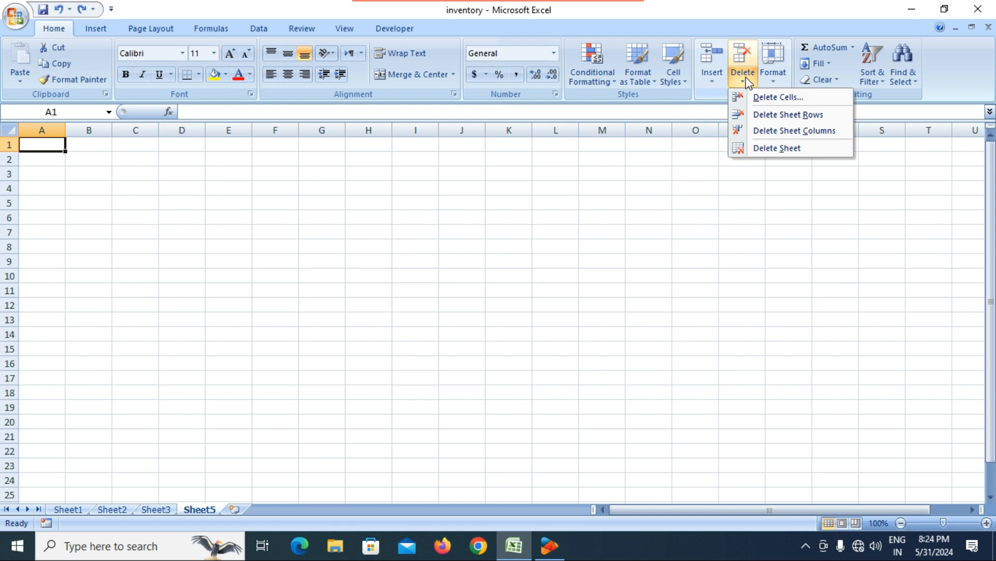
left_click(752, 148)
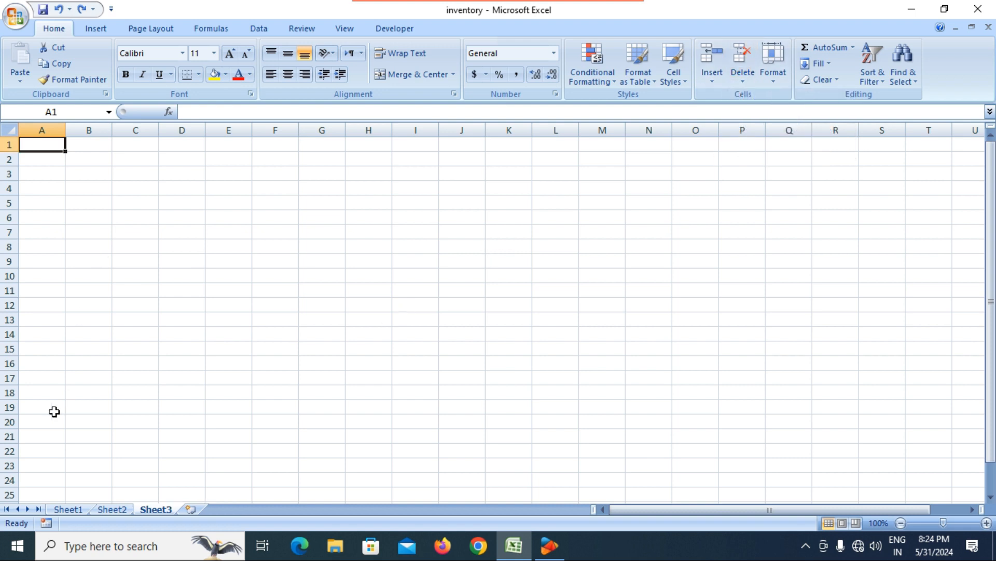
left_click(68, 509)
Step: Select cells B9, C6 (showing its quantity validation message) and B4, then open the Insert options
left_click(123, 288)
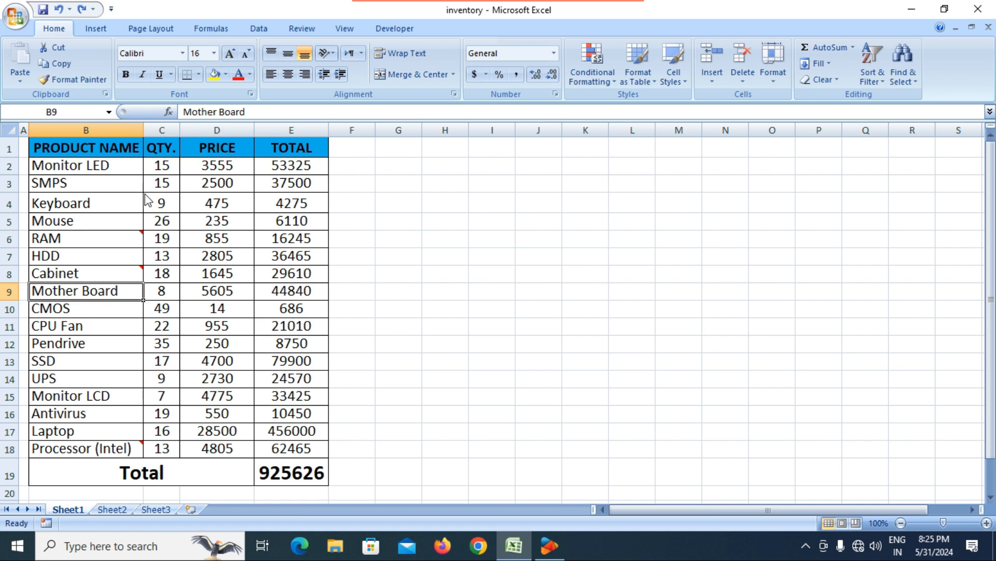
left_click(162, 236)
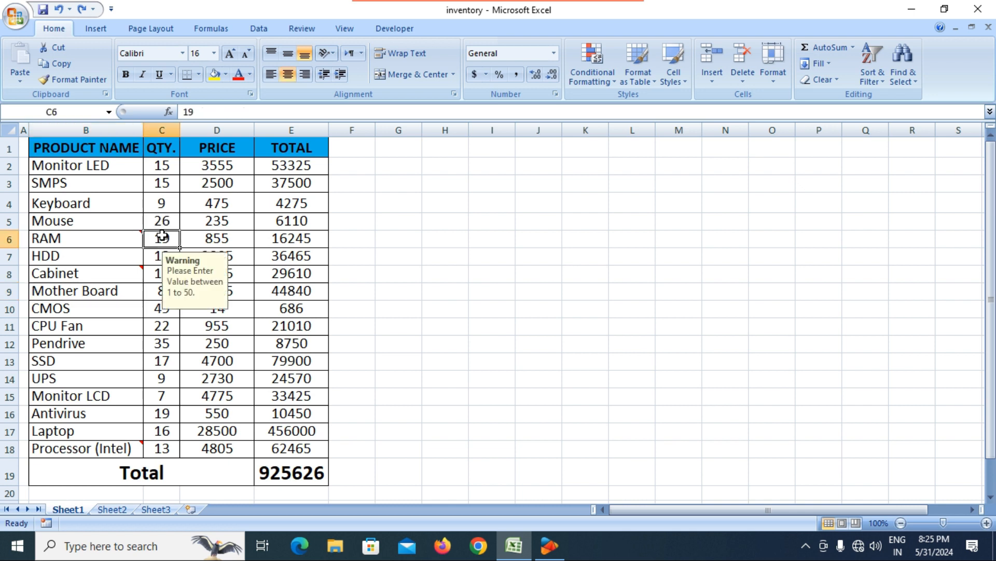
left_click(85, 206)
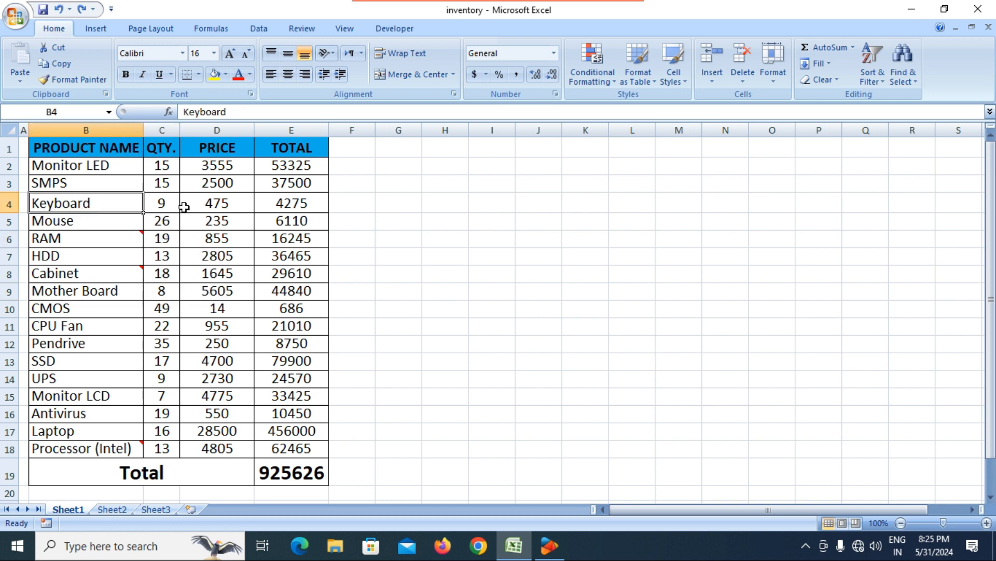
left_click(724, 82)
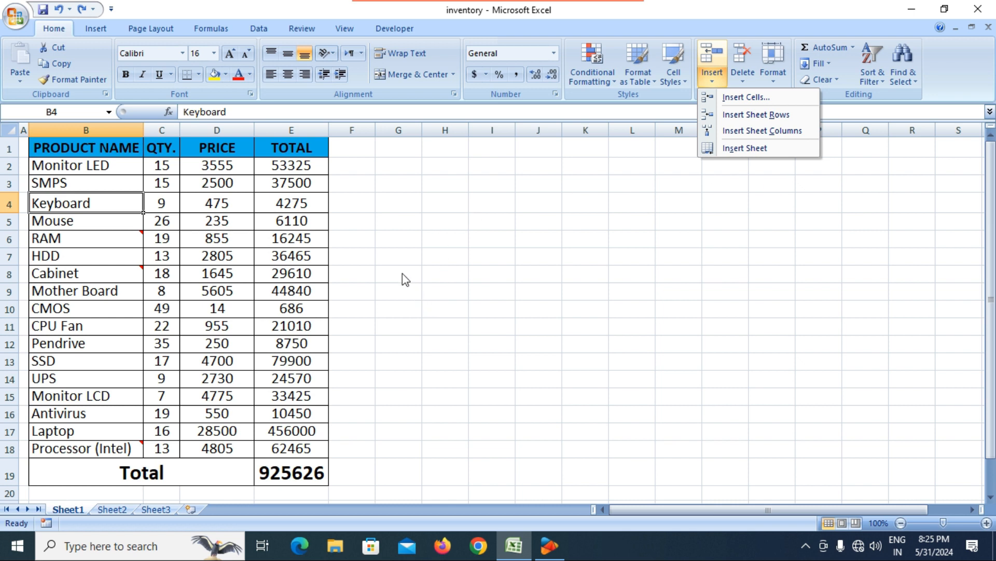
Step: Browse the Format cell-size options twice without changes, then select the PRODUCT NAME header cell B1
left_click(460, 269)
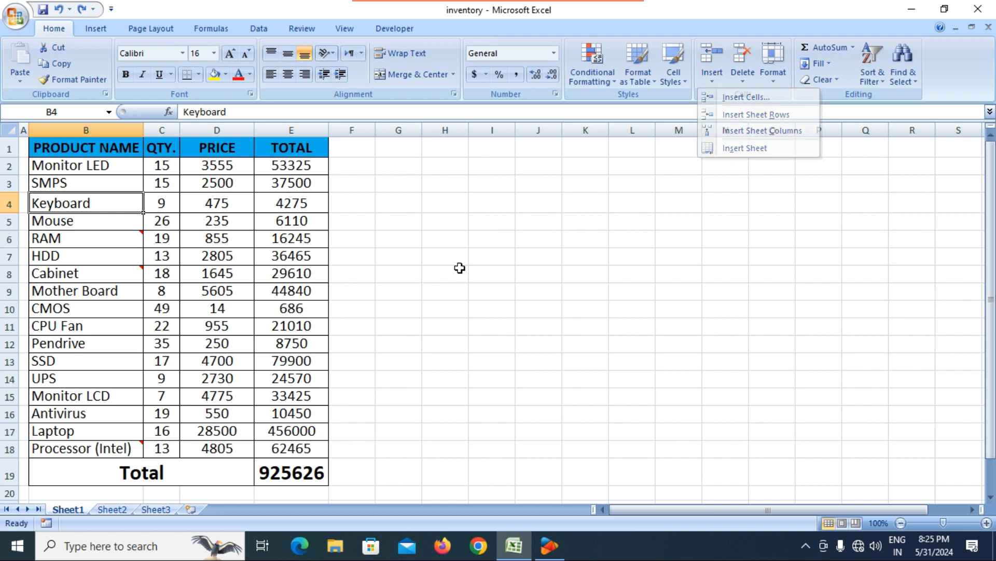
left_click(775, 83)
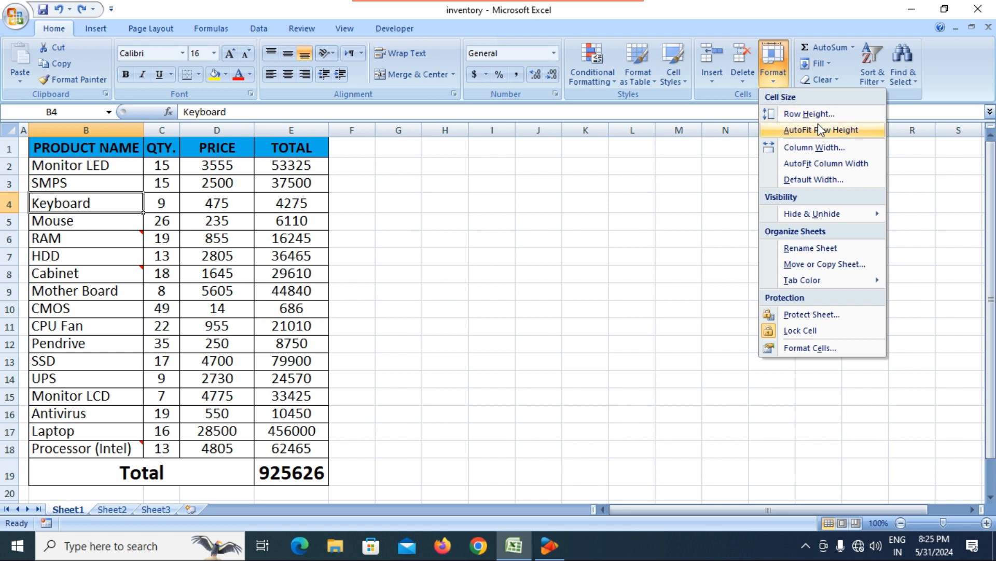
left_click(650, 220)
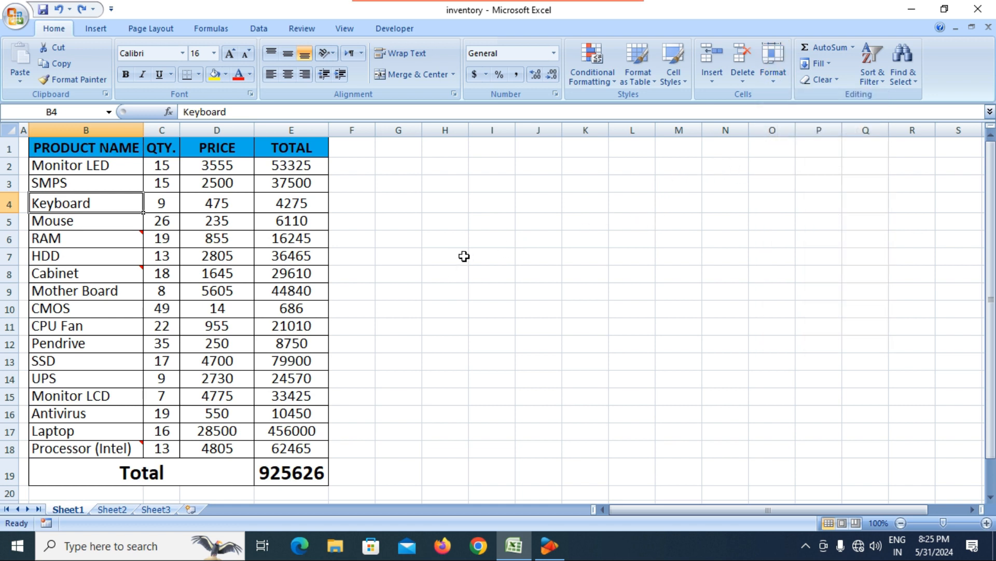
left_click(774, 81)
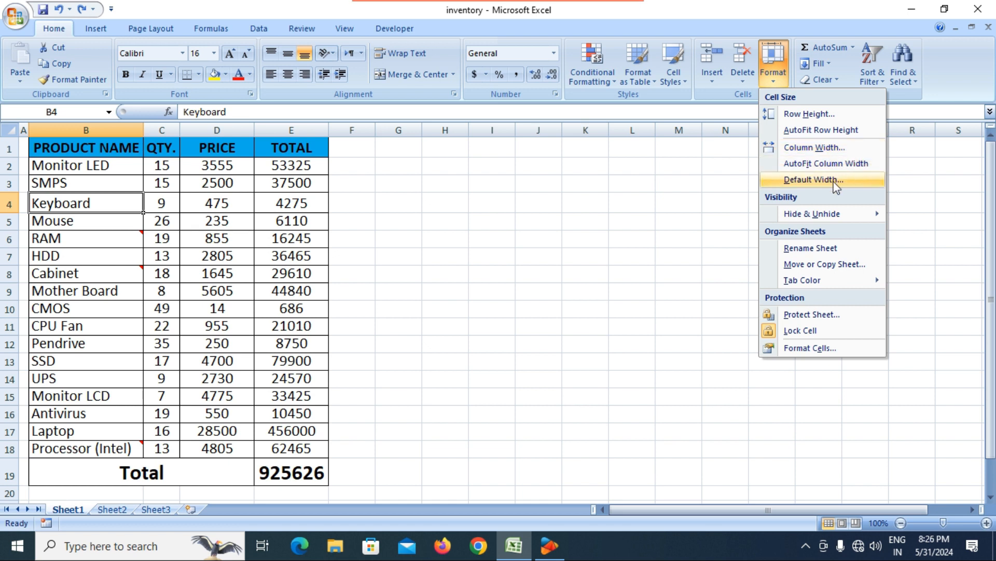
left_click(438, 227)
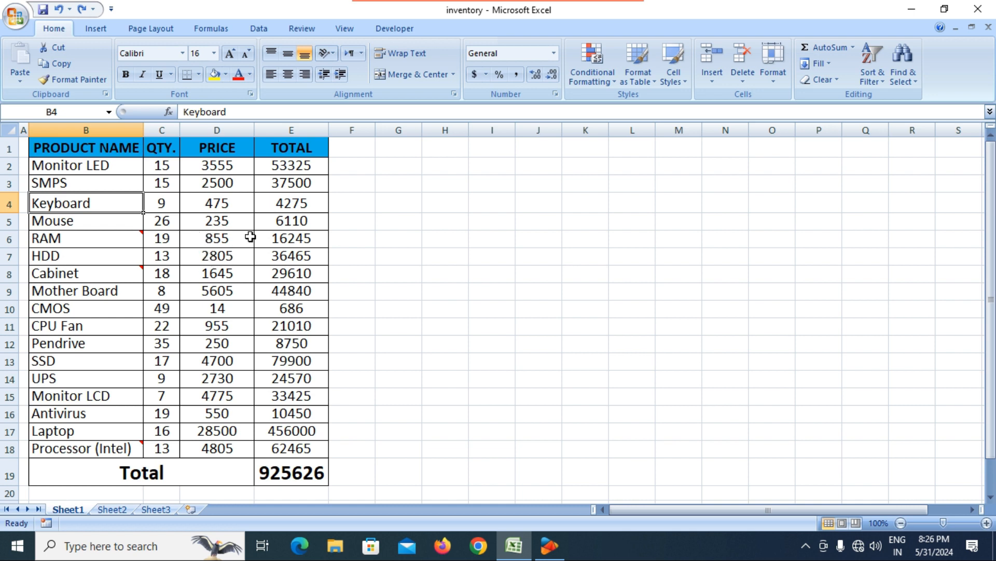
left_click(183, 170)
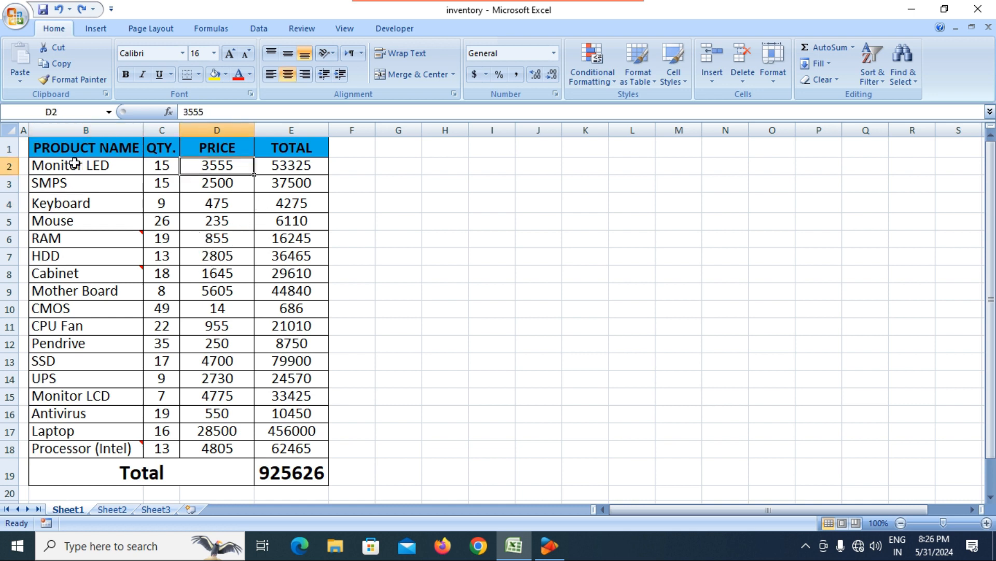
left_click(50, 149)
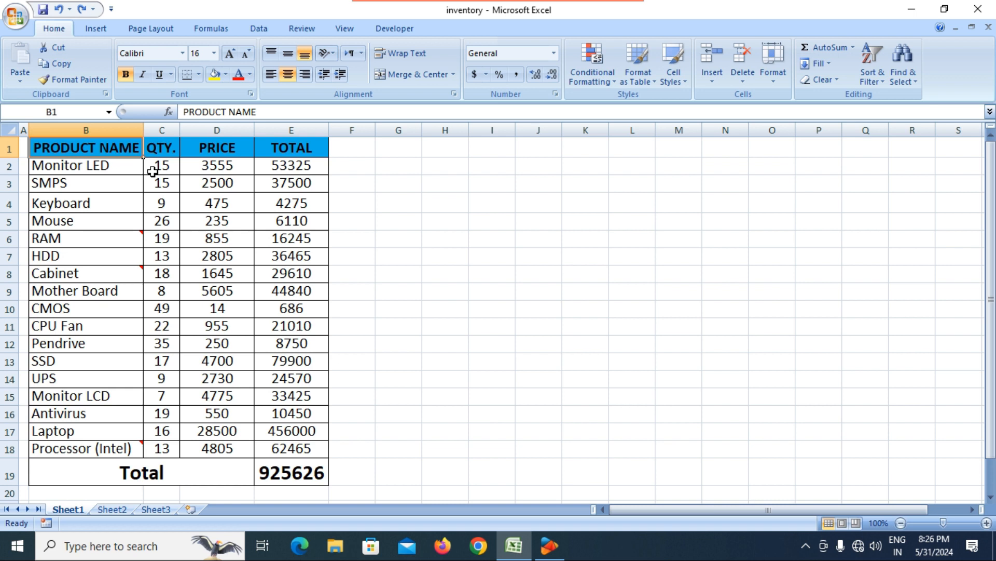
Step: Try enlarging the header row by dragging its border, then undo the resize
left_click(776, 76)
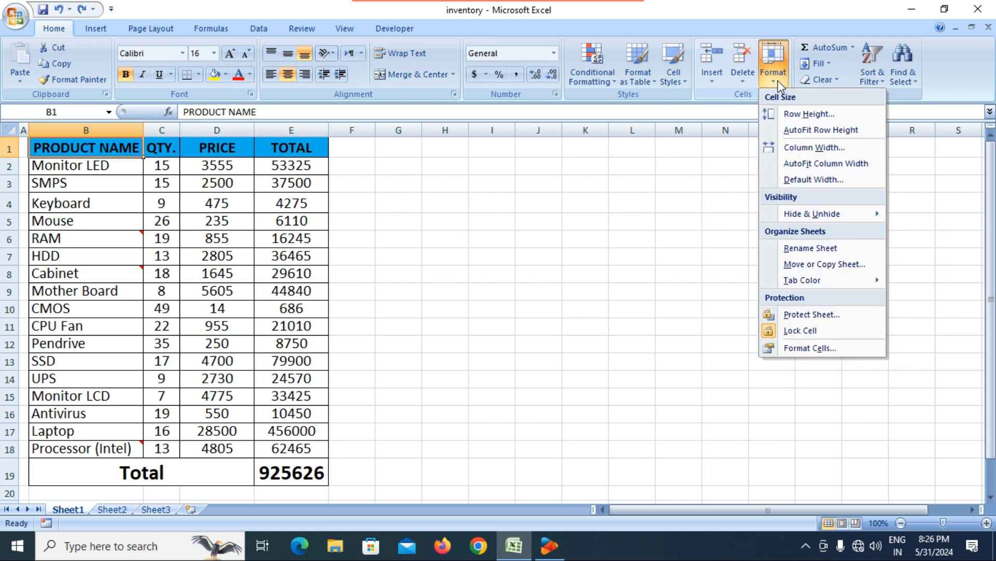
left_click(346, 244)
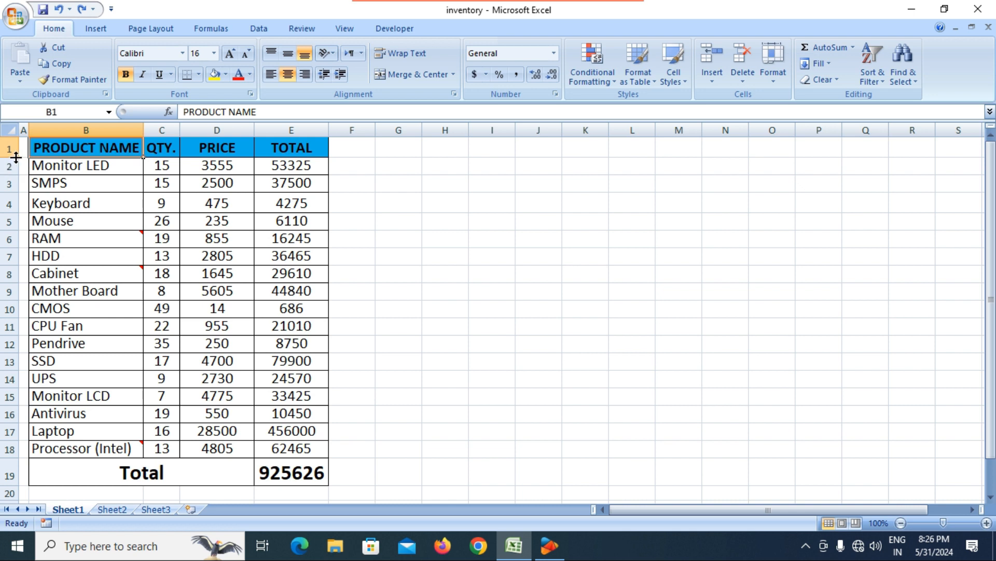
left_click_drag(16, 158, 16, 175)
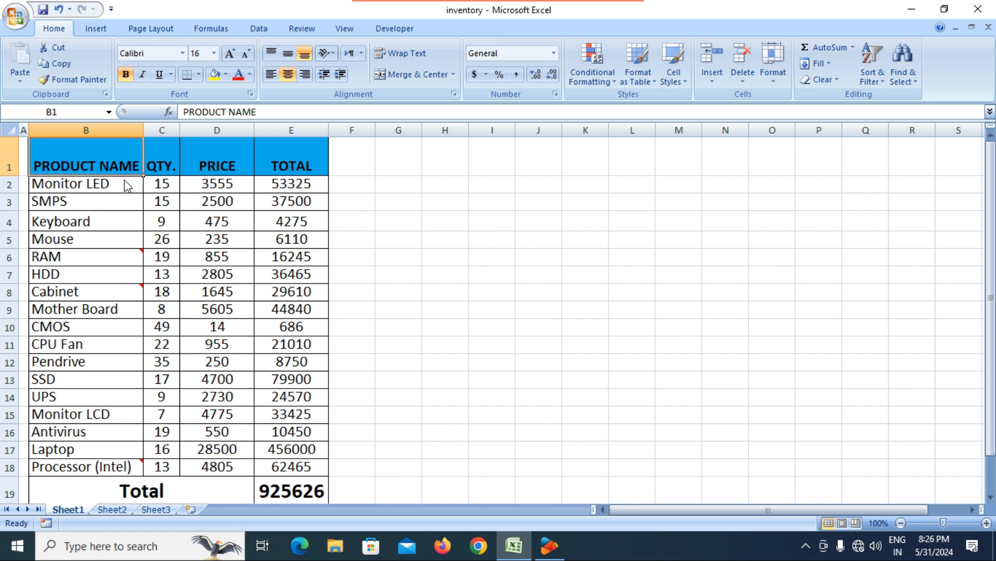
key("ctrl+z")
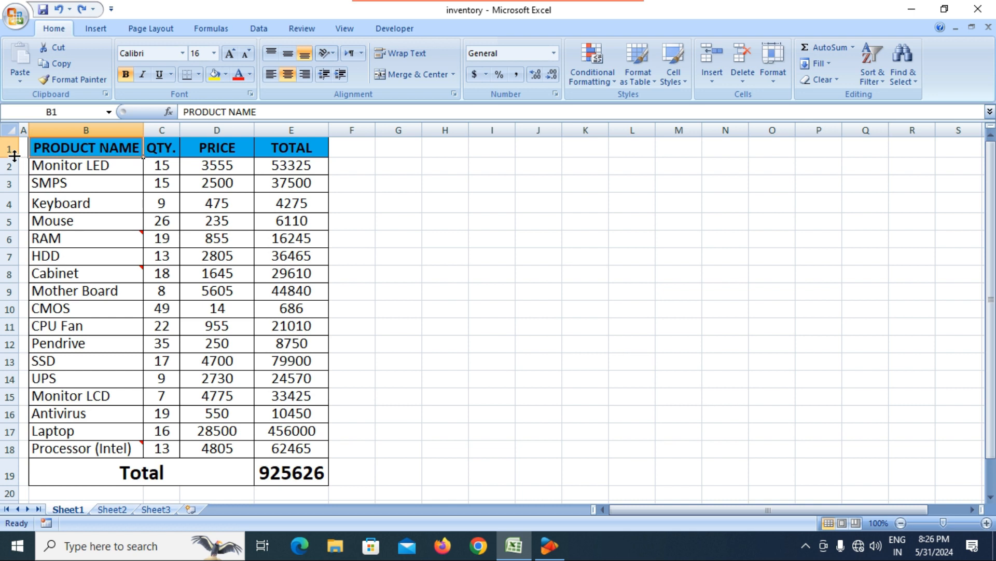
Step: Change the header row height from 21 to 30 through Format > Row Height
left_click(777, 87)
left_click(793, 110)
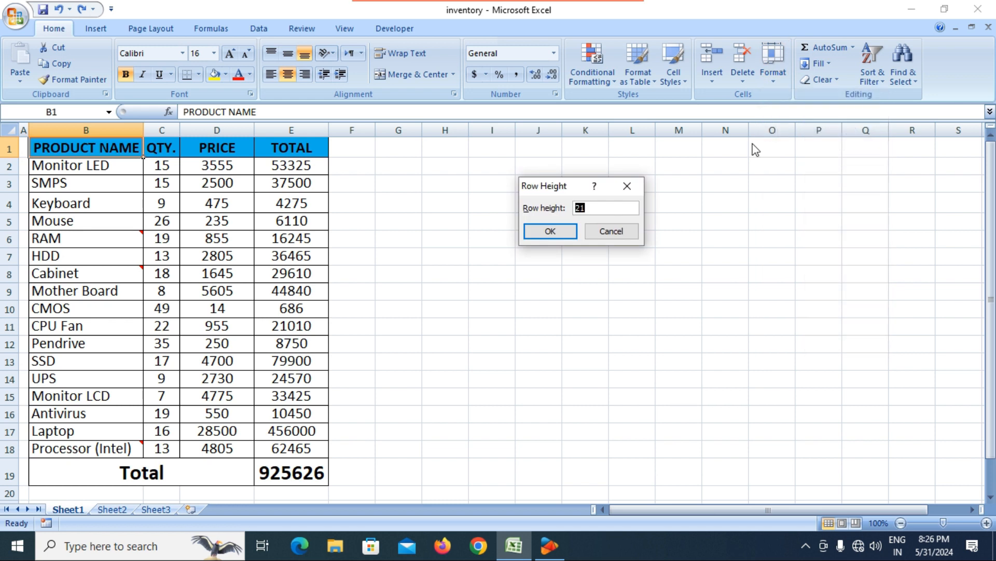
left_click(597, 209)
key("BackSpace")
key("BackSpace")
type("30")
left_click(566, 236)
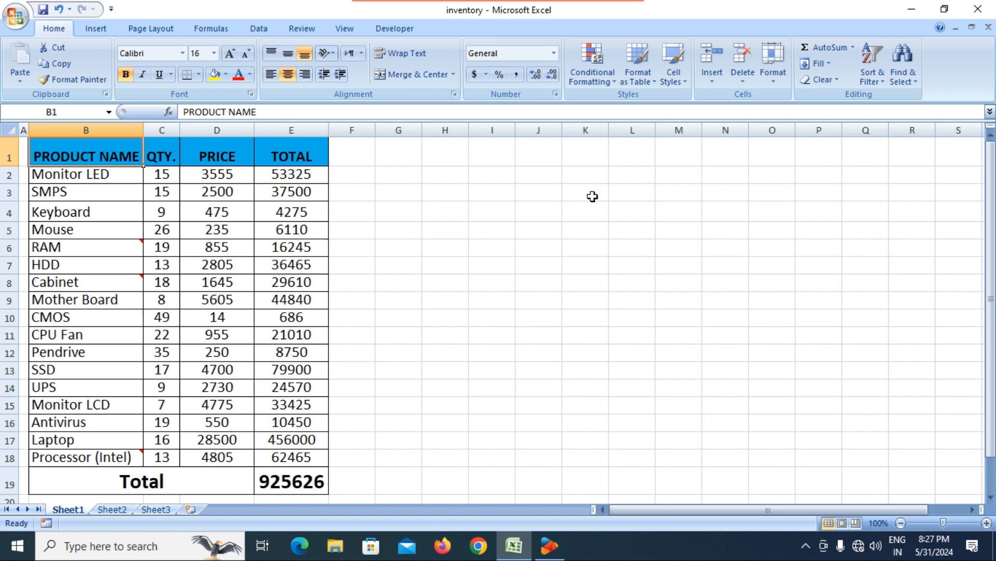
left_click(776, 78)
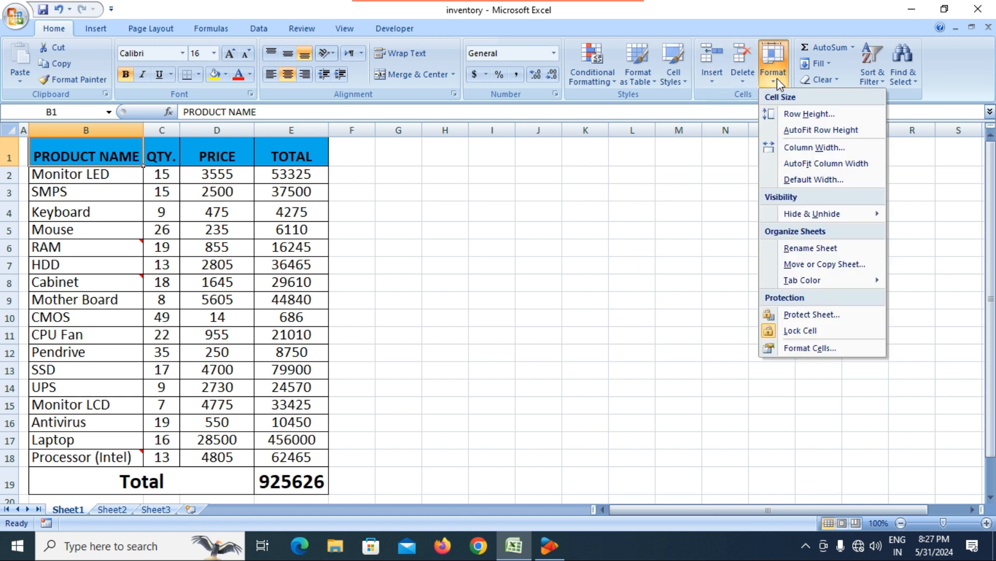
Step: AutoFit the header row height
left_click(817, 131)
left_click(331, 222)
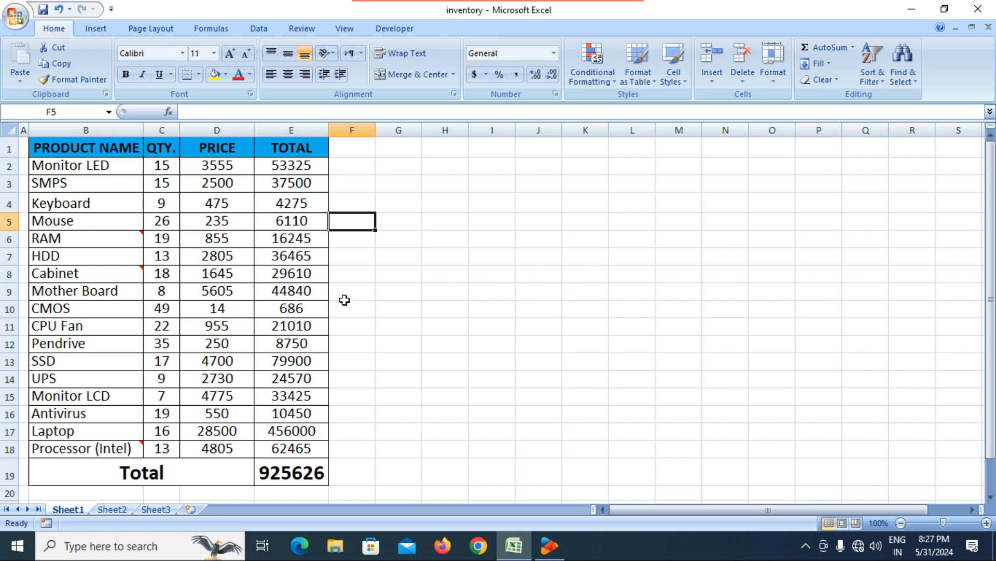
left_click(216, 254)
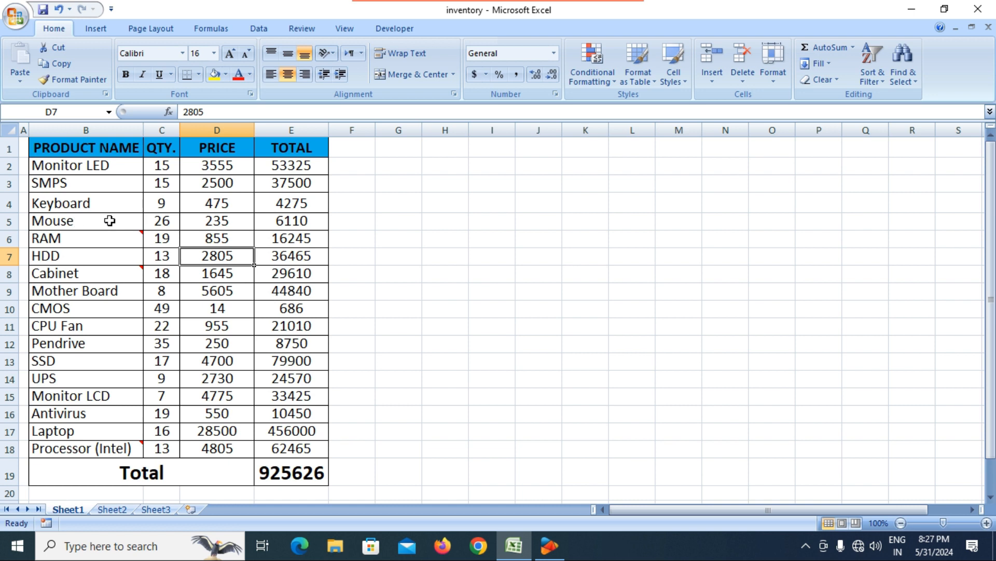
Step: Make the Monitor LED, Mouse, Mother Board, Monitor LCD and Laptop rows much taller
left_click_drag(8, 175, 11, 238)
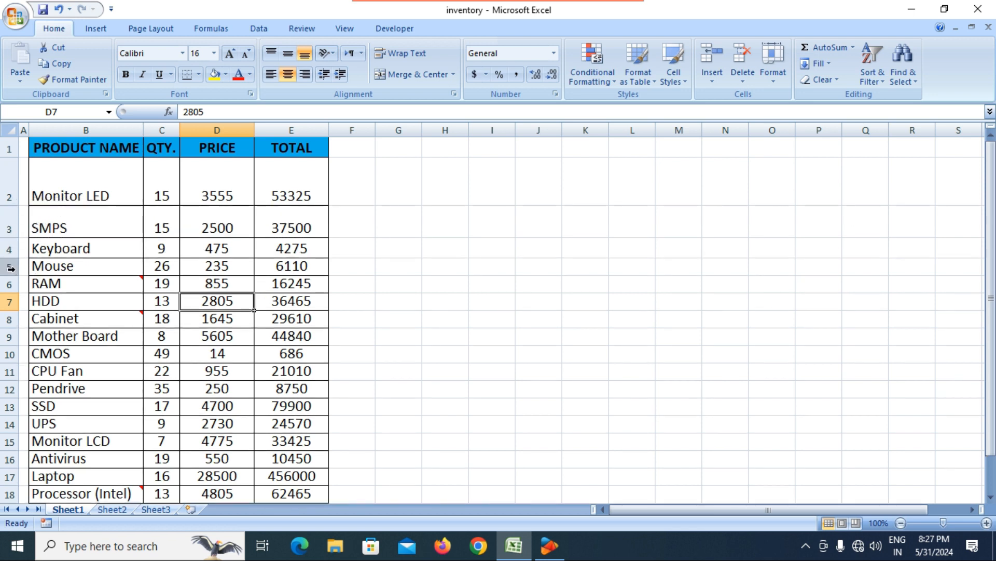
left_click_drag(9, 275, 9, 304)
left_click_drag(10, 357, 15, 413)
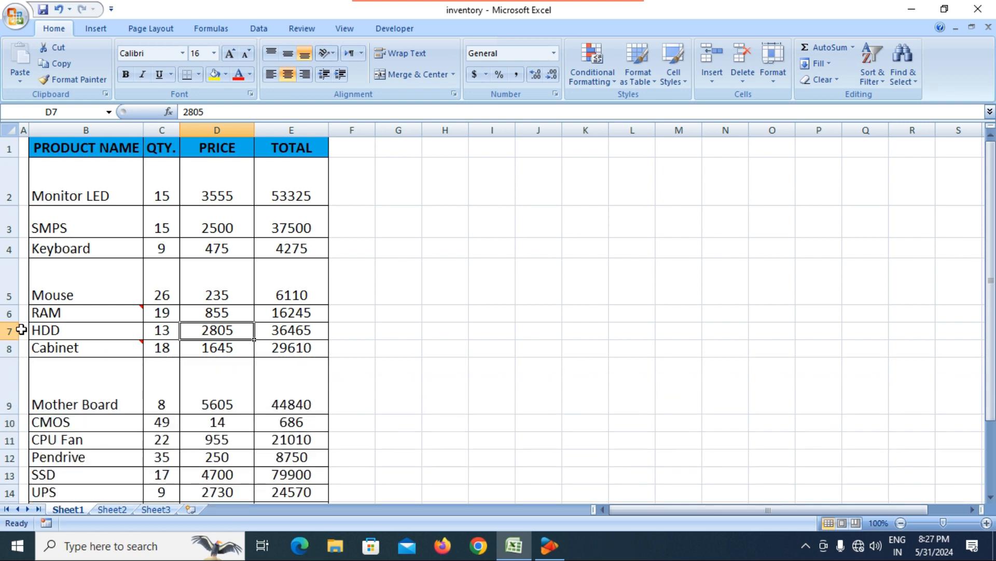
left_click_drag(15, 322, 11, 344)
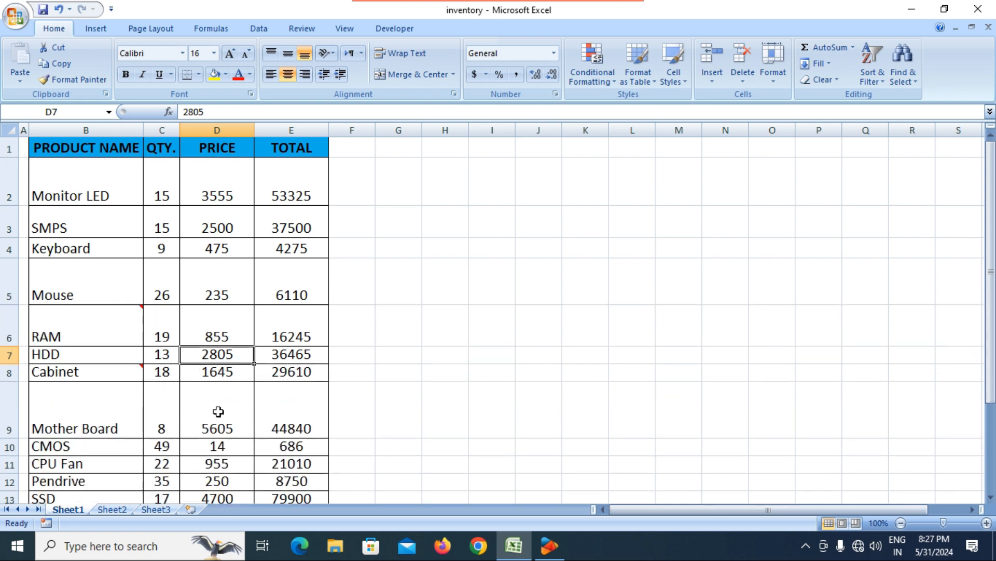
scroll(214, 405, "down", 4)
left_click_drag(11, 189, 13, 219)
left_click_drag(11, 253, 11, 281)
scroll(303, 301, "up", 4)
left_click(16, 17)
Step: Check the inventory page in Print Preview, then return to the sheet
mouse_move(52, 182)
left_click(183, 148)
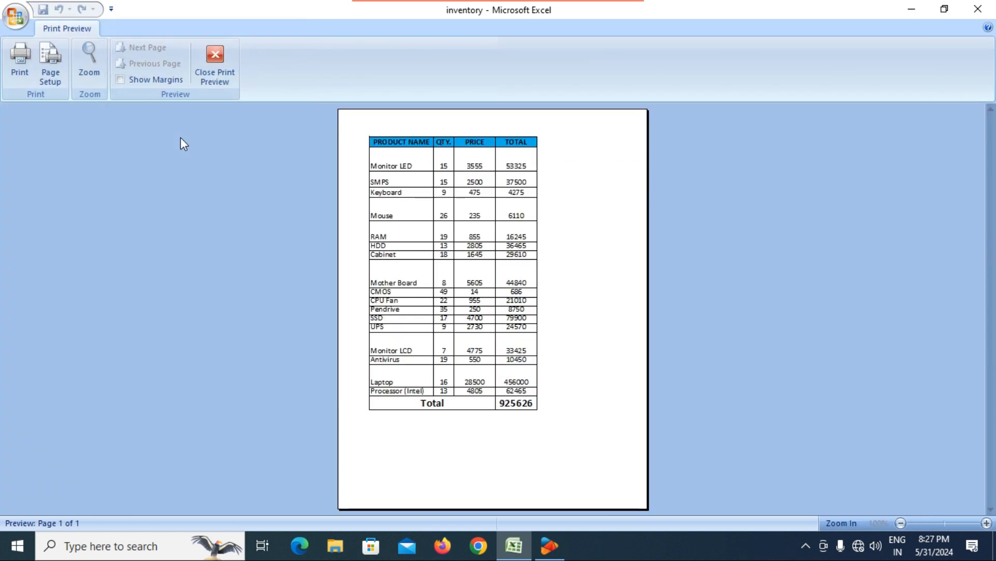
left_click(222, 66)
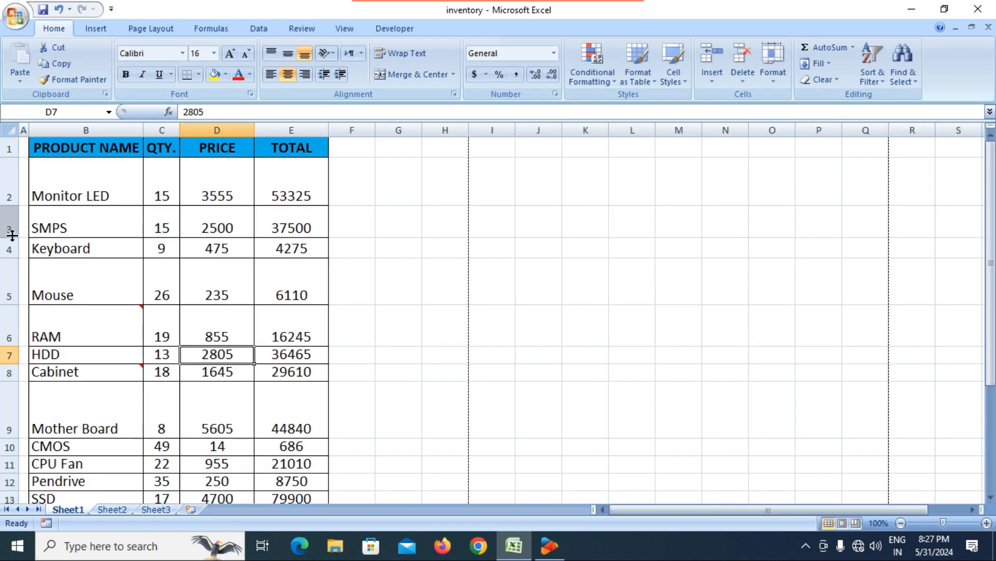
Step: Shorten the SMPS row to a height of 24.75 and select the product rows B2:E18
mouse_move(11, 236)
left_mouse_down()
mouse_move(10, 216)
mouse_move(10, 232)
left_mouse_up()
left_click(381, 349)
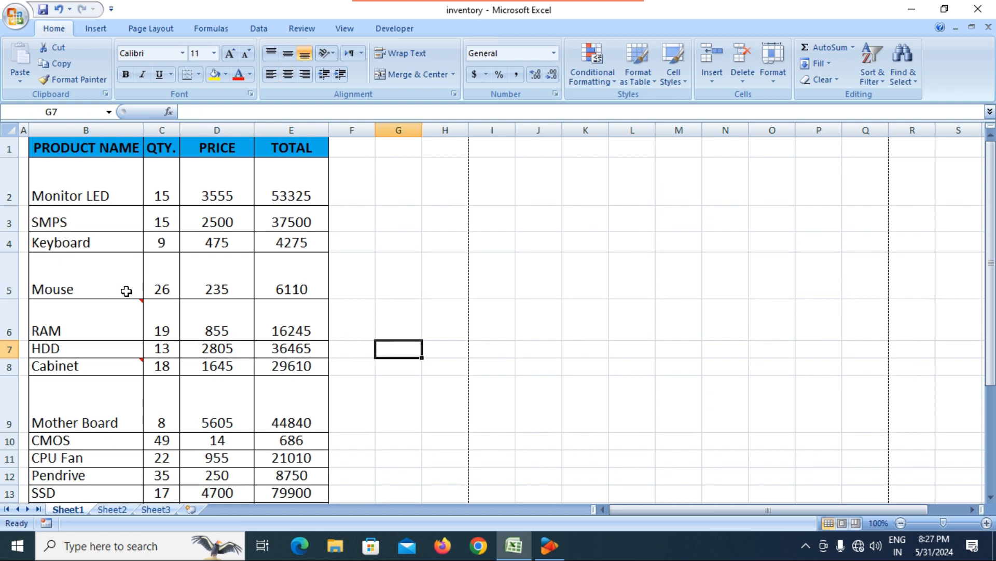
left_click_drag(106, 196, 303, 431)
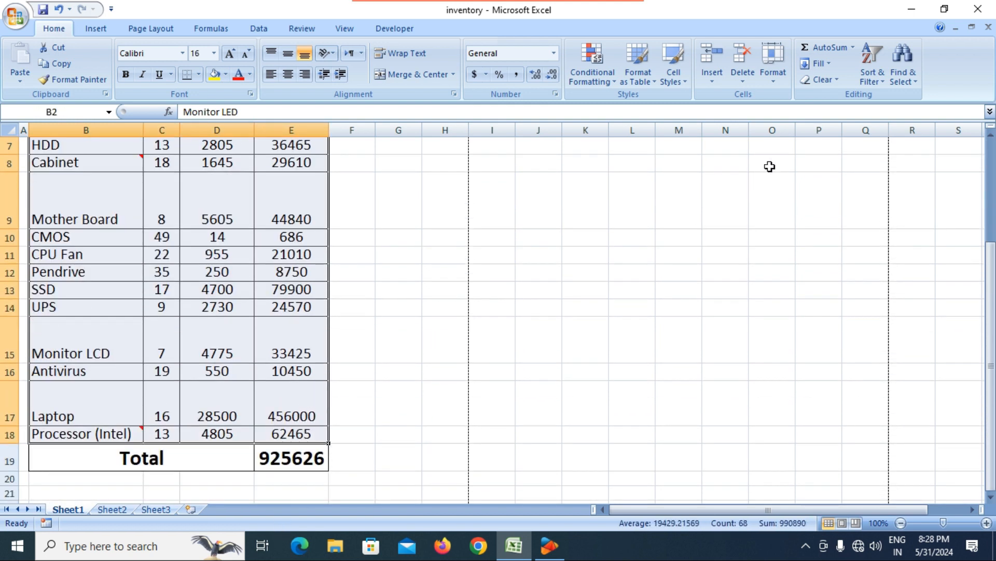
Step: AutoFit the selected product rows back to an even height with Format > AutoFit Row Height
left_click(774, 78)
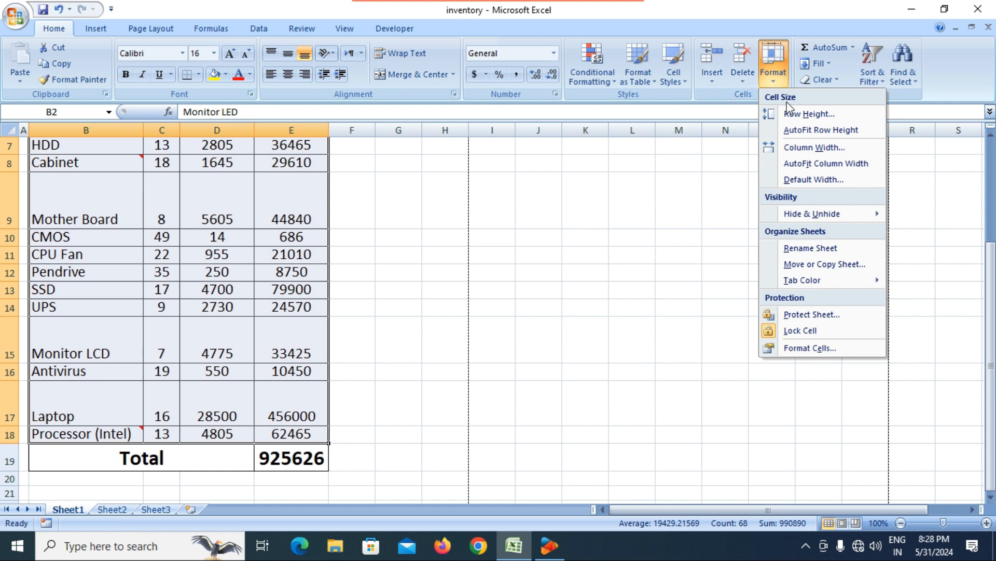
left_click(797, 132)
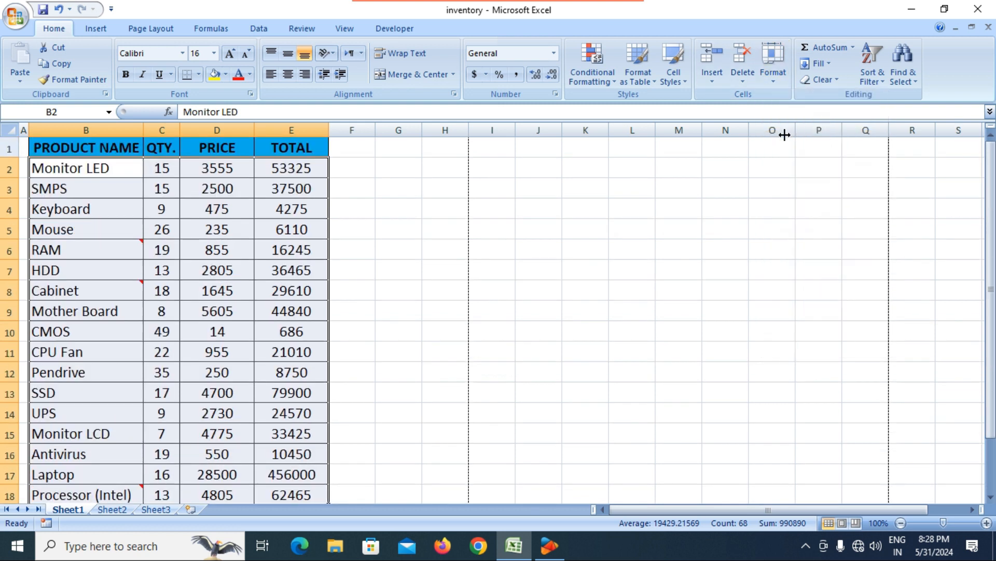
scroll(134, 330, "down", 3)
scroll(136, 317, "up", 3)
left_click(244, 335)
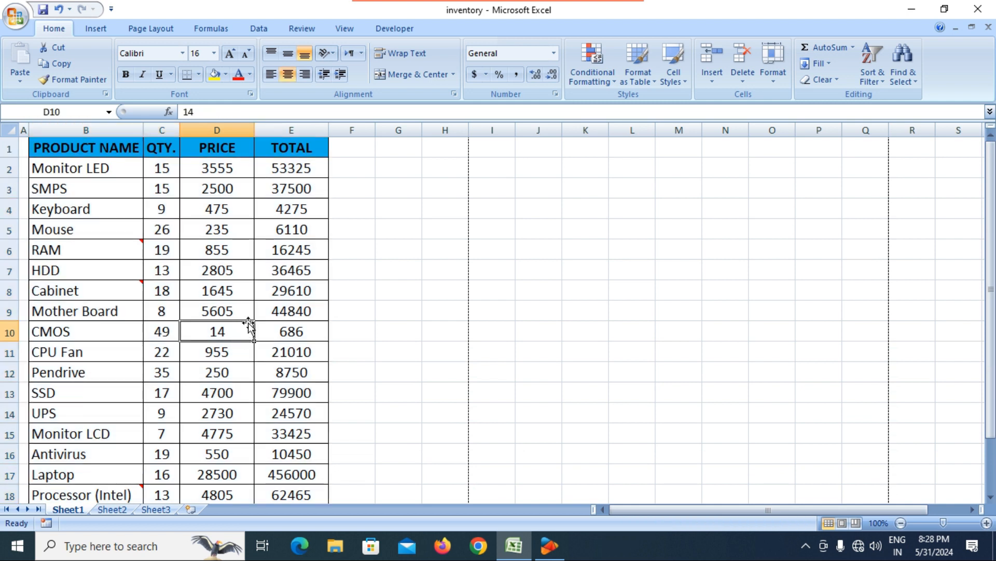
left_click(239, 299)
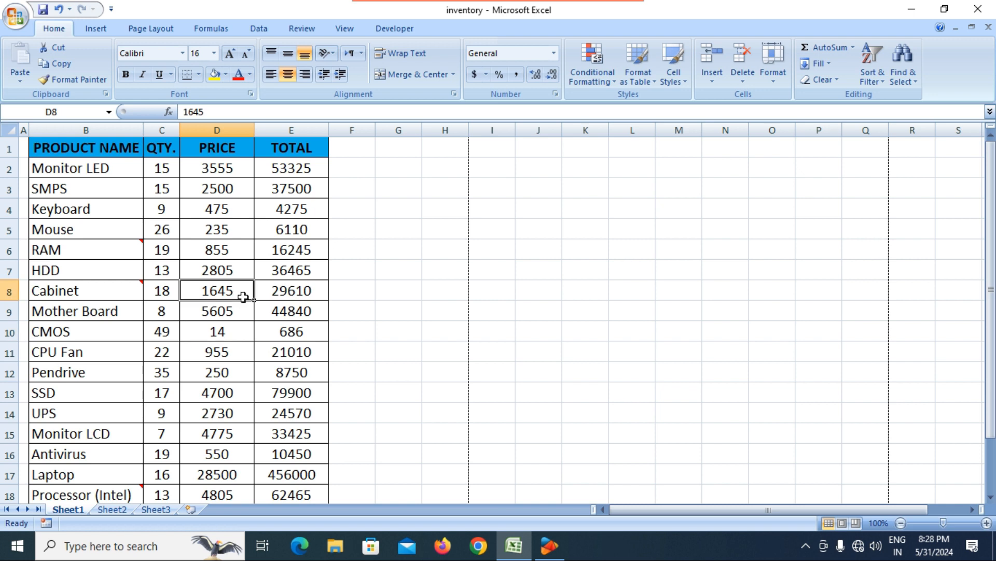
left_click(774, 78)
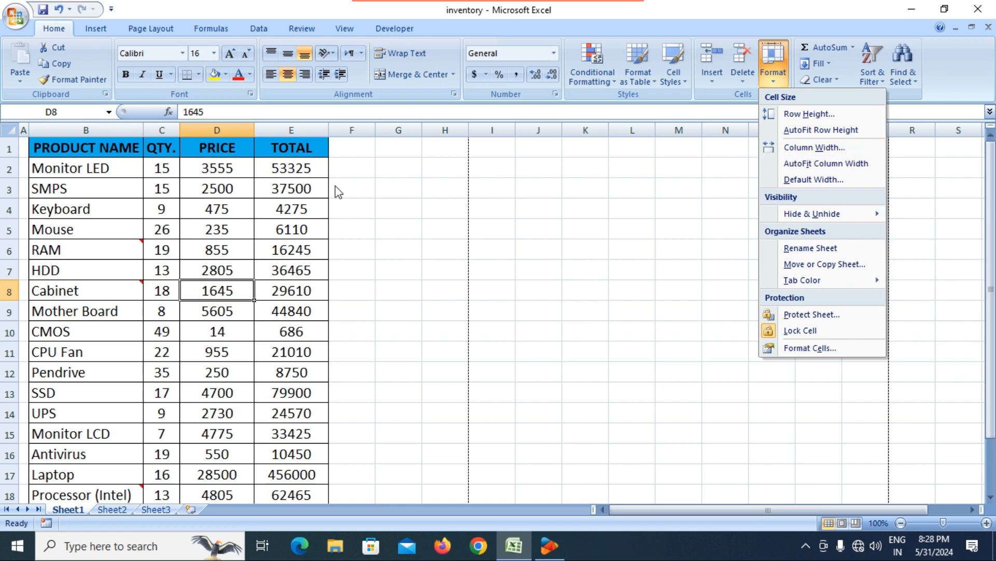
Step: Narrow the TOTAL column slightly and set the PRICE column width to 16
left_click(346, 193)
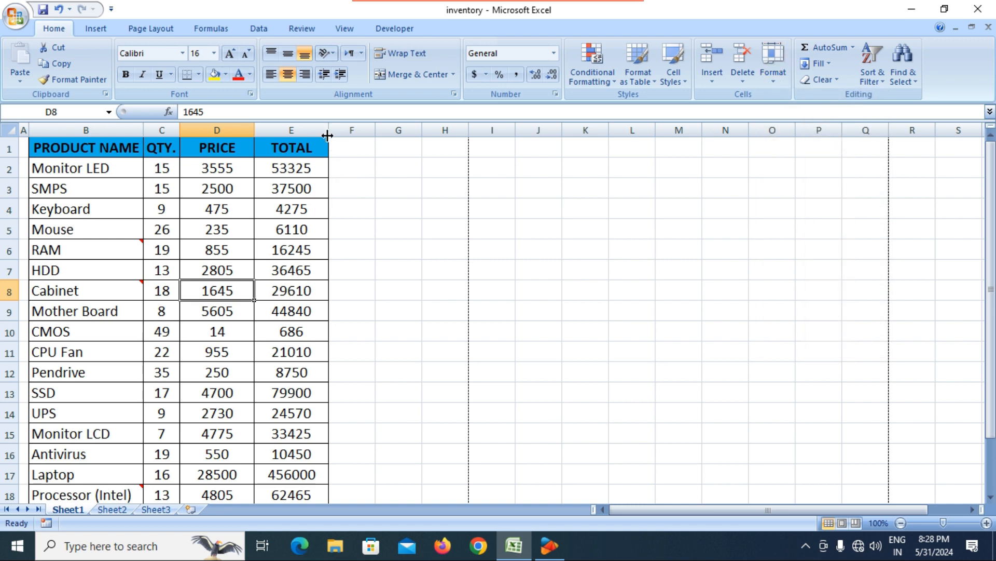
mouse_move(327, 128)
left_mouse_down()
mouse_move(368, 129)
mouse_move(299, 136)
mouse_move(339, 136)
mouse_move(309, 129)
left_mouse_up()
left_click(774, 78)
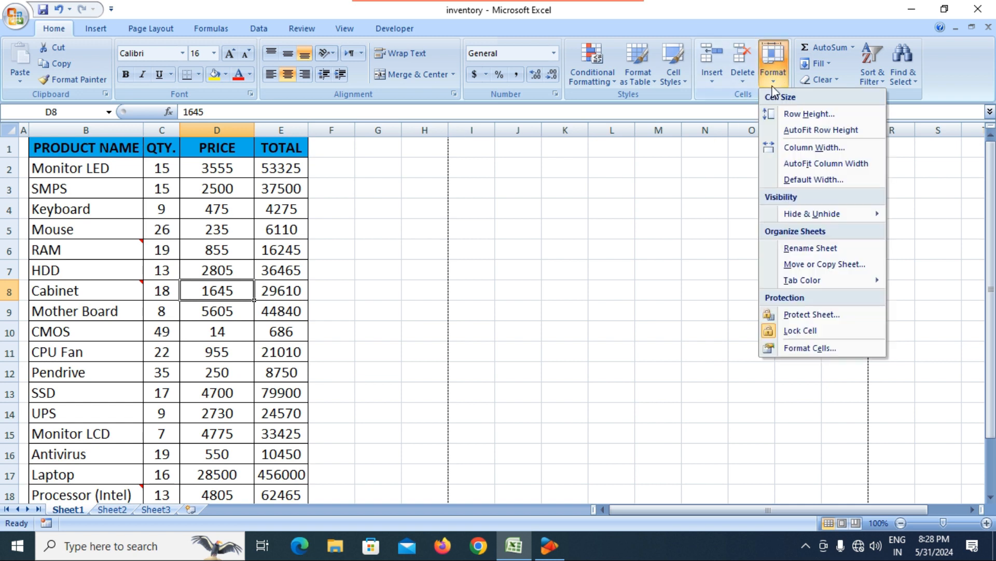
left_click(794, 148)
left_click(611, 208)
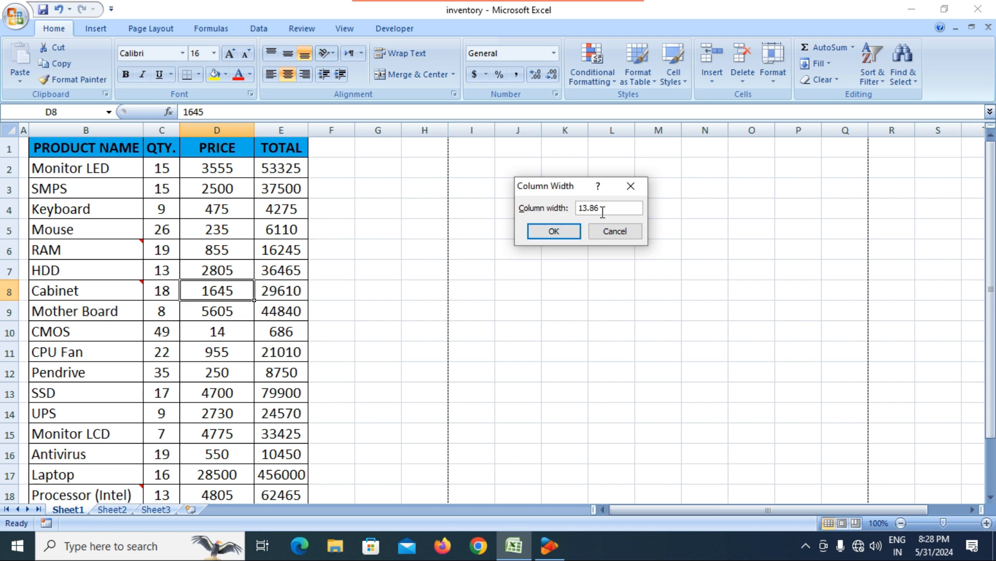
left_click_drag(612, 207, 579, 208)
type("16")
left_click(553, 231)
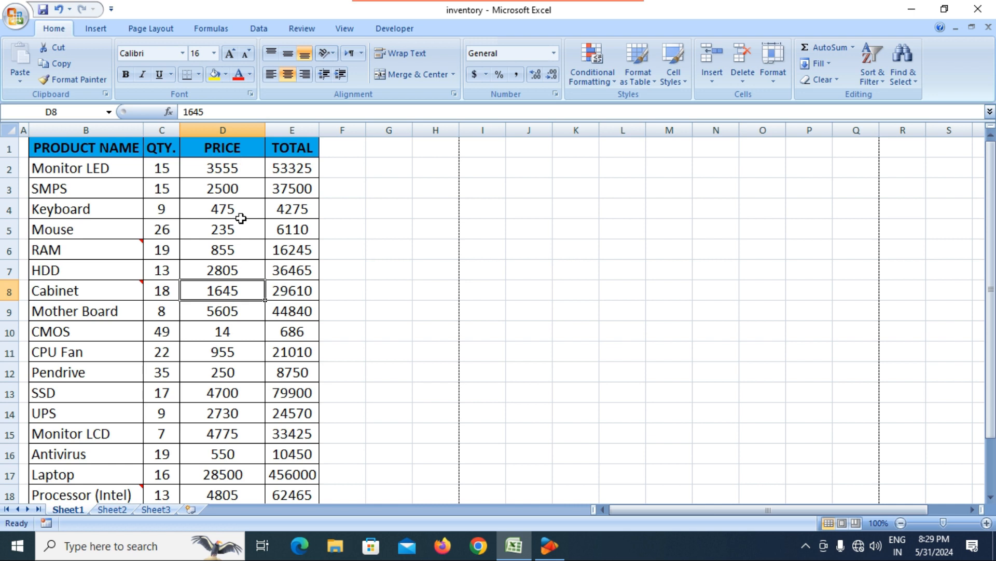
Step: Set the TOTAL column width to 20
left_click(306, 153)
left_click(778, 80)
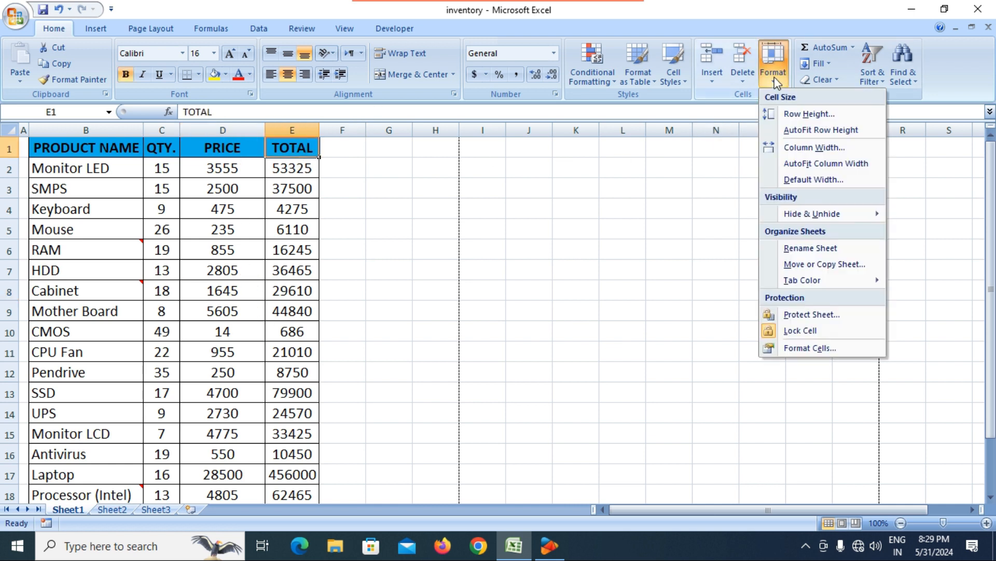
left_click(805, 150)
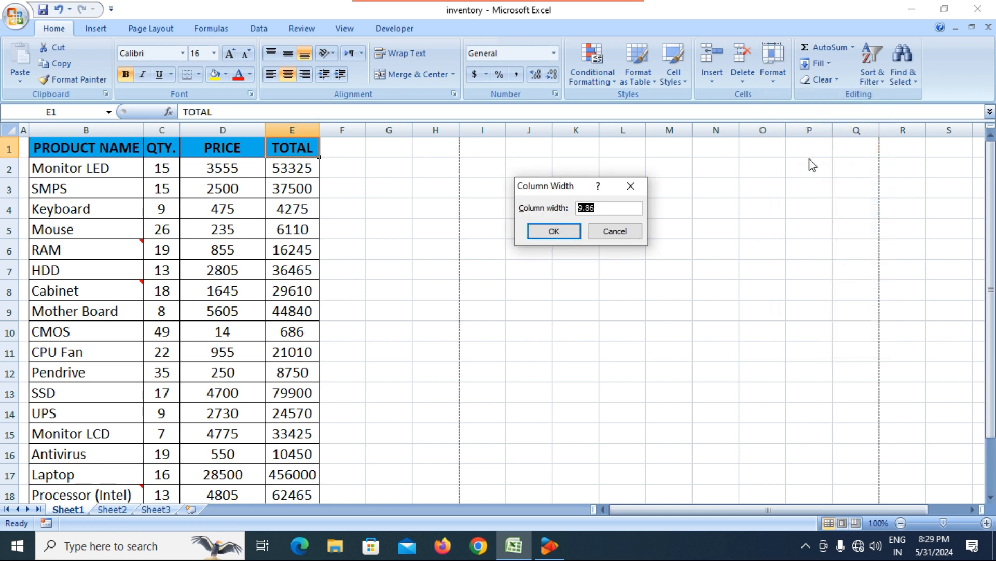
type("20")
key("Return")
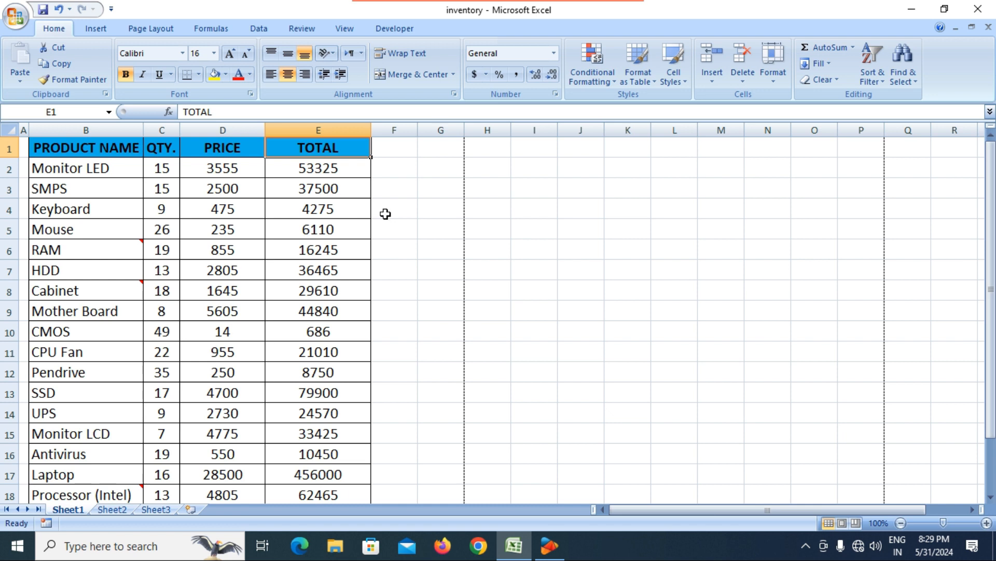
left_click(383, 187)
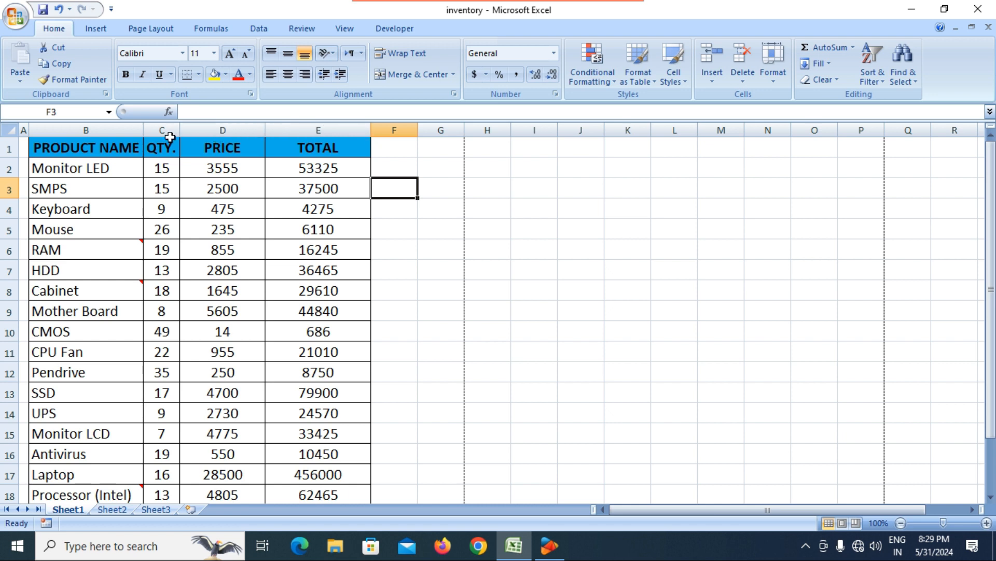
Step: Widen the QTY. and PRODUCT NAME columns, then select the first product row B2:E2
left_click_drag(176, 131, 222, 134)
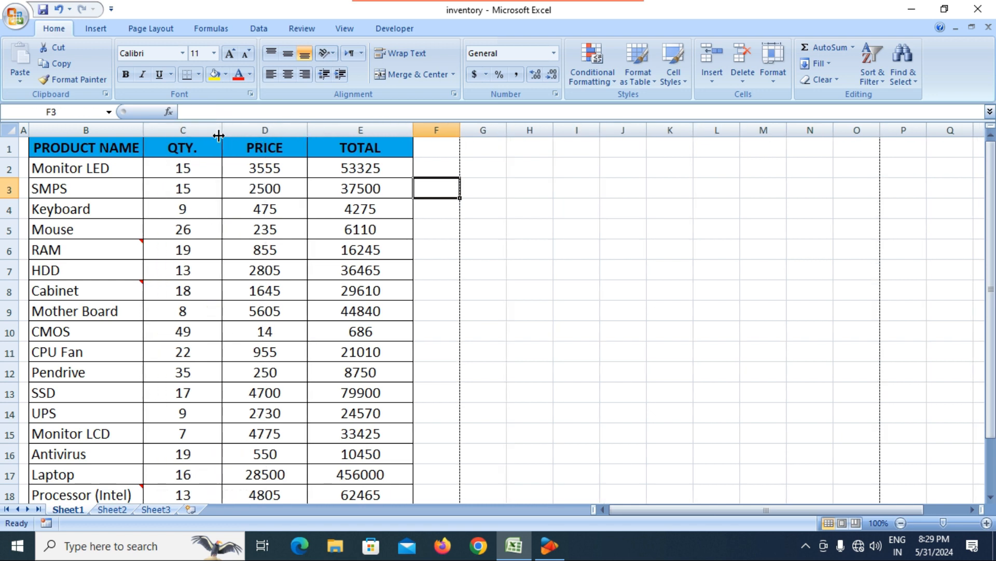
left_click_drag(149, 135, 182, 148)
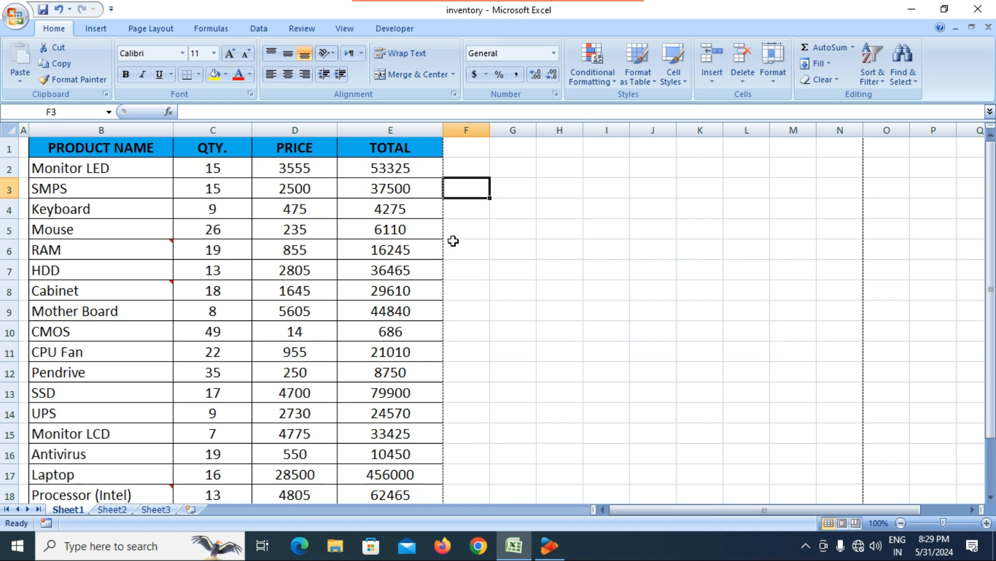
left_click(418, 222)
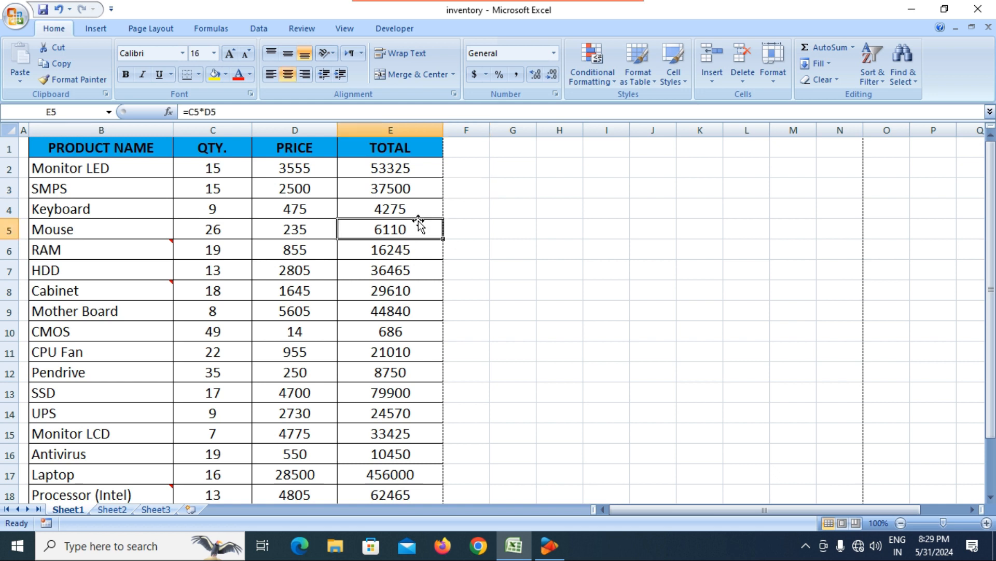
left_click(766, 74)
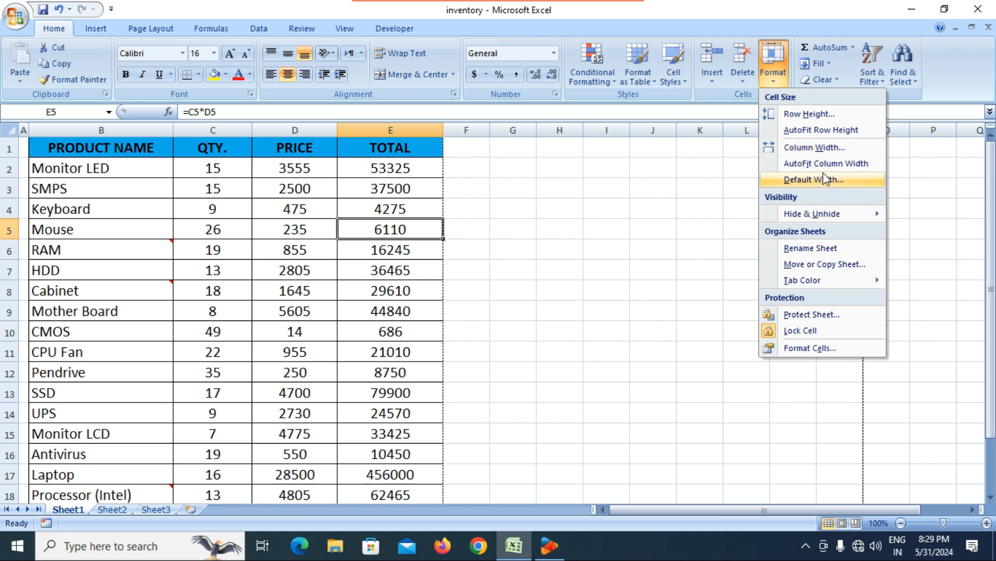
left_click(479, 248)
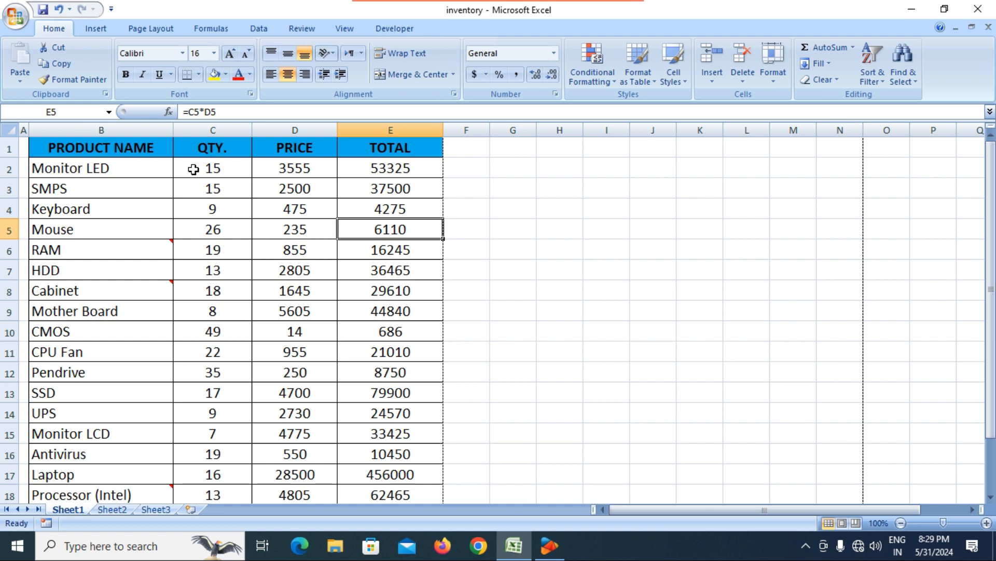
left_click_drag(97, 171, 388, 169)
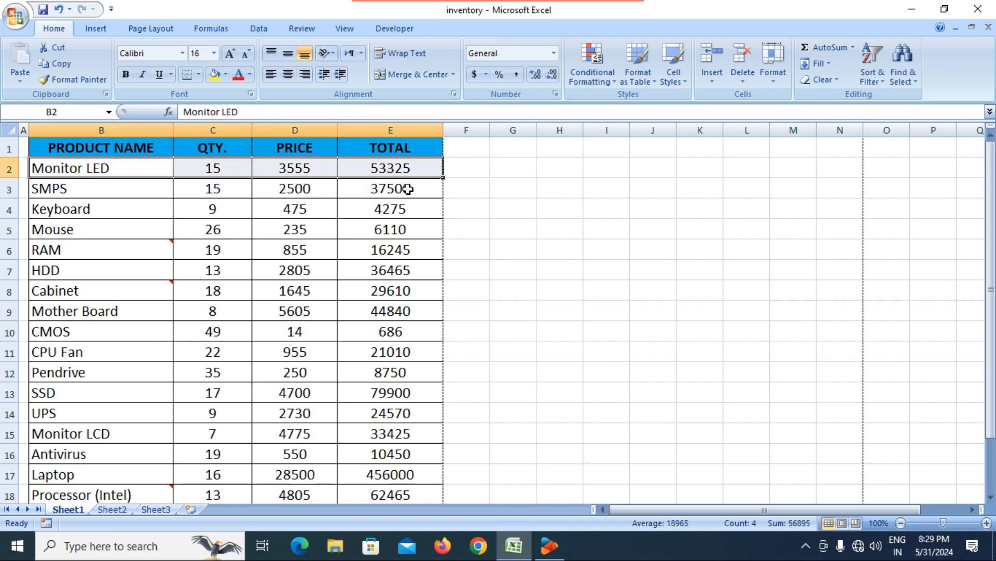
Step: AutoFit the column widths of B2:E2 to their contents
left_click(776, 83)
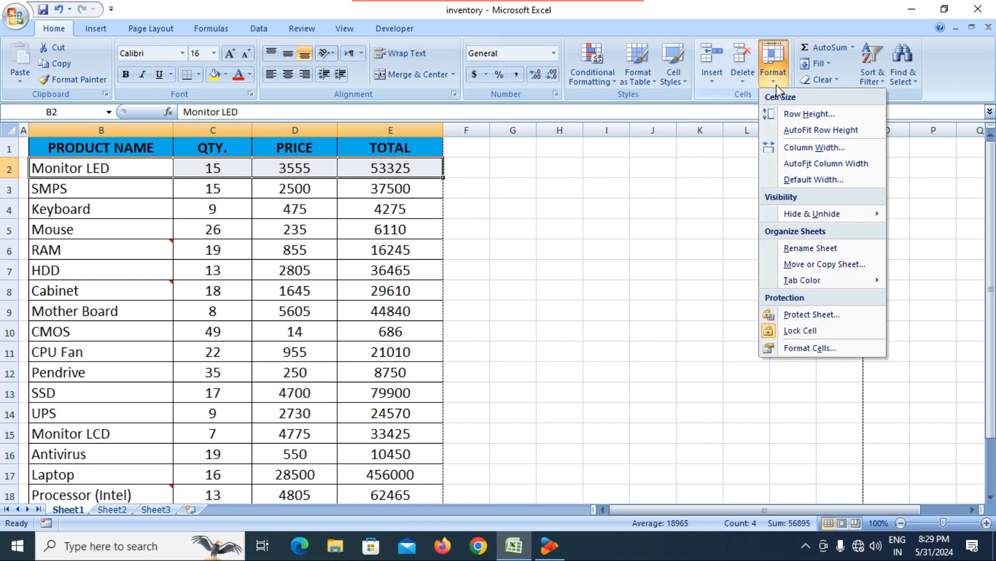
left_click(807, 164)
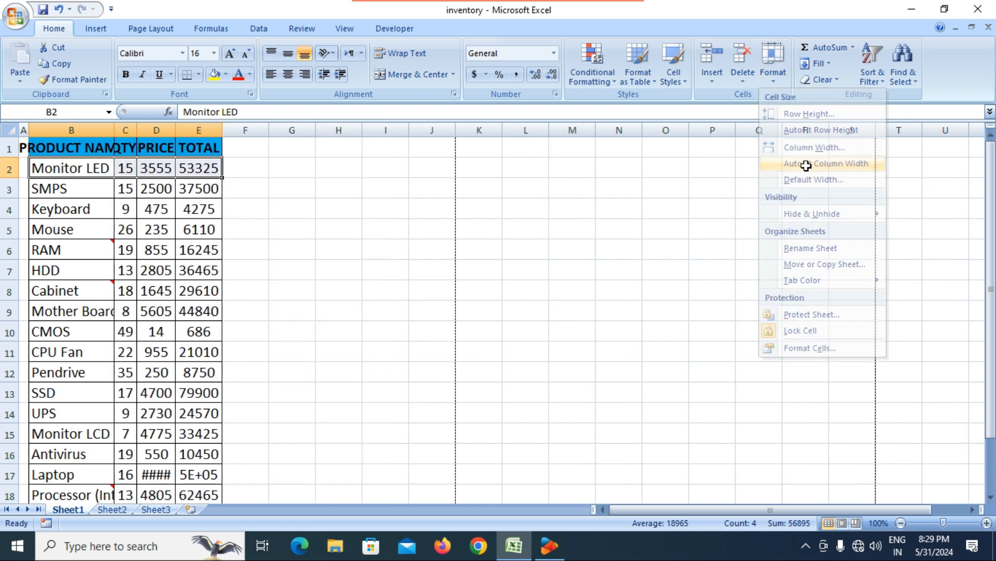
left_click(325, 253)
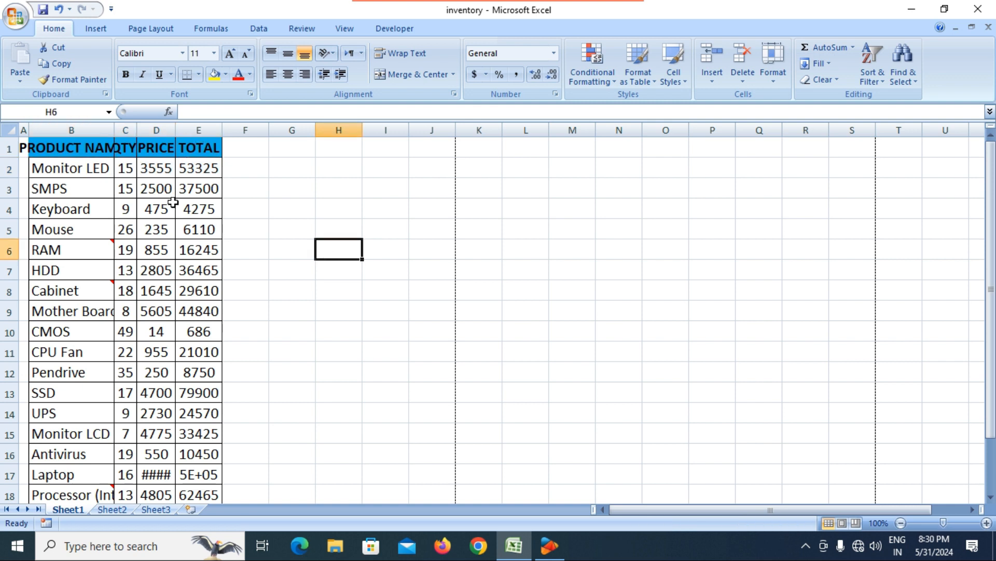
scroll(172, 202, "down", 4)
scroll(175, 201, "up", 3)
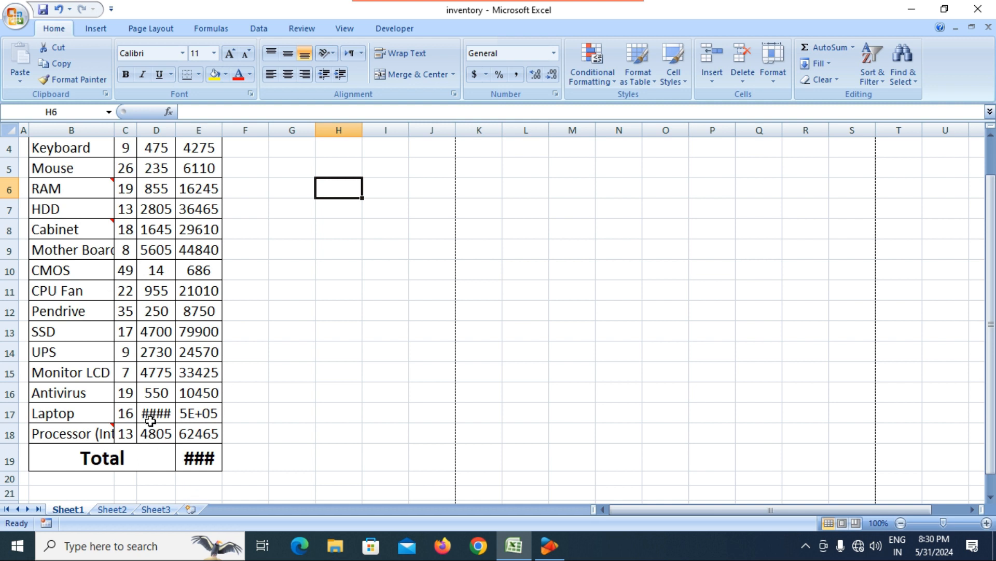
Step: AutoFit columns D, E and C so 28500, the totals and QTY. show fully
double_click(178, 131)
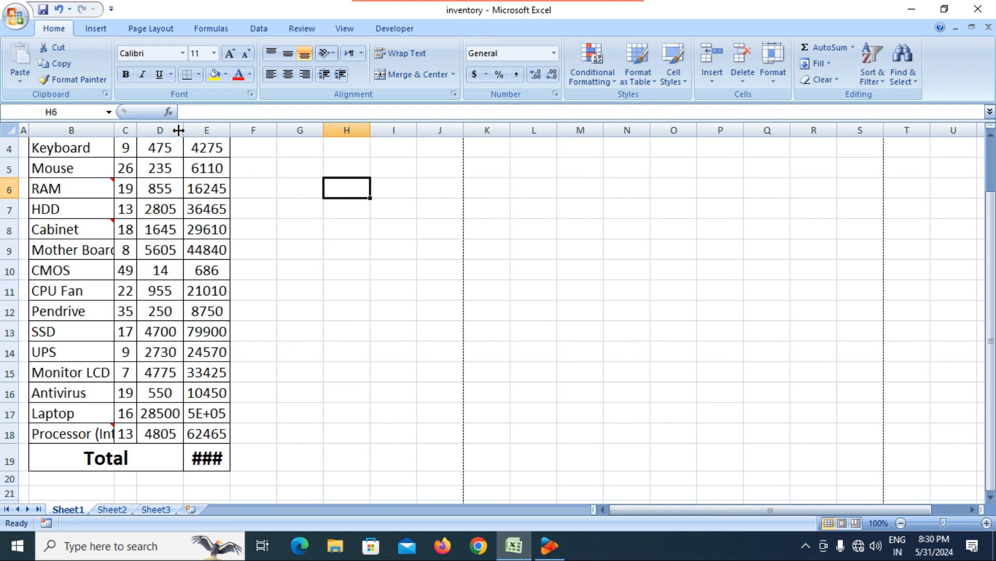
double_click(228, 129)
scroll(288, 305, "up", 1)
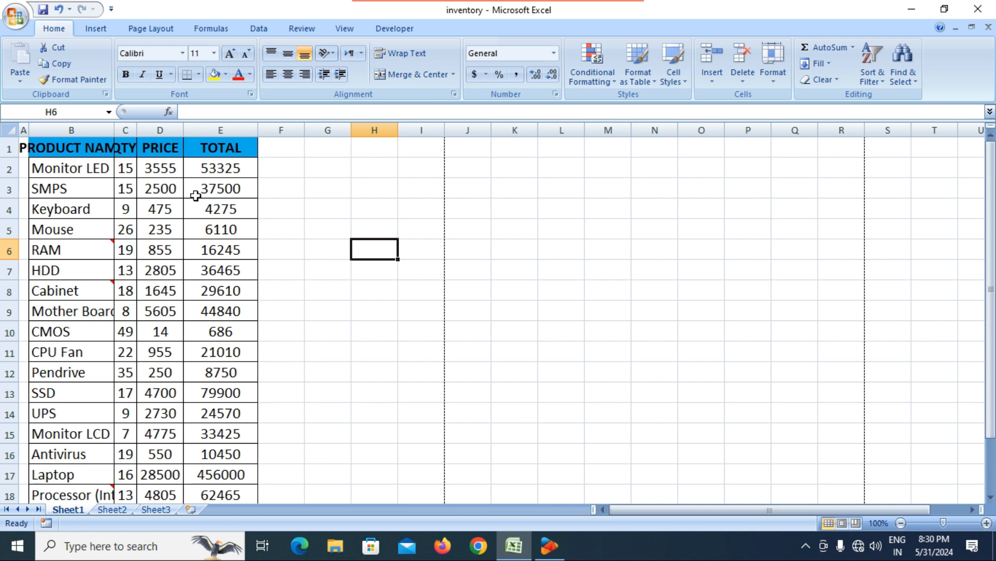
double_click(136, 130)
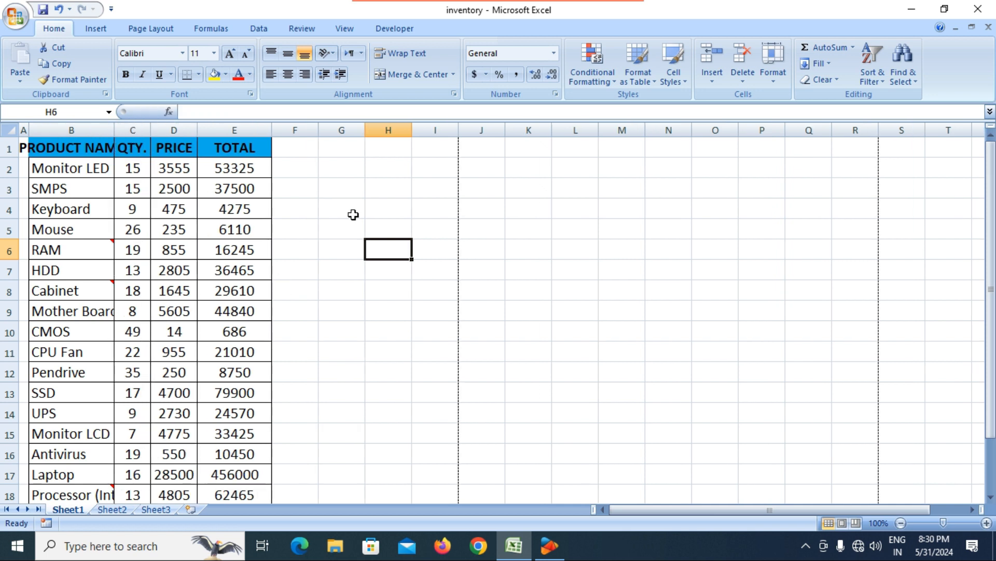
left_click(353, 185)
left_click(771, 74)
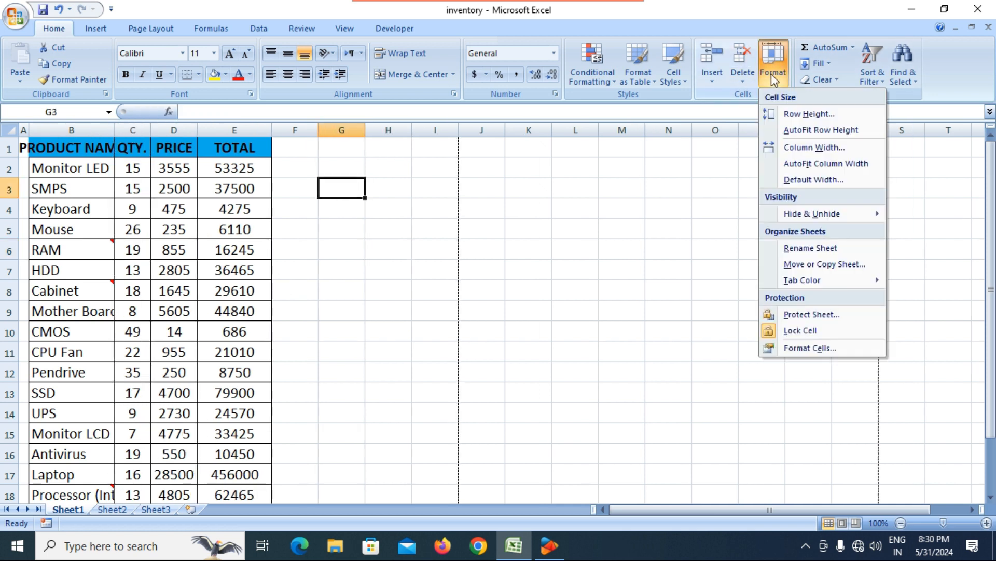
left_click(814, 180)
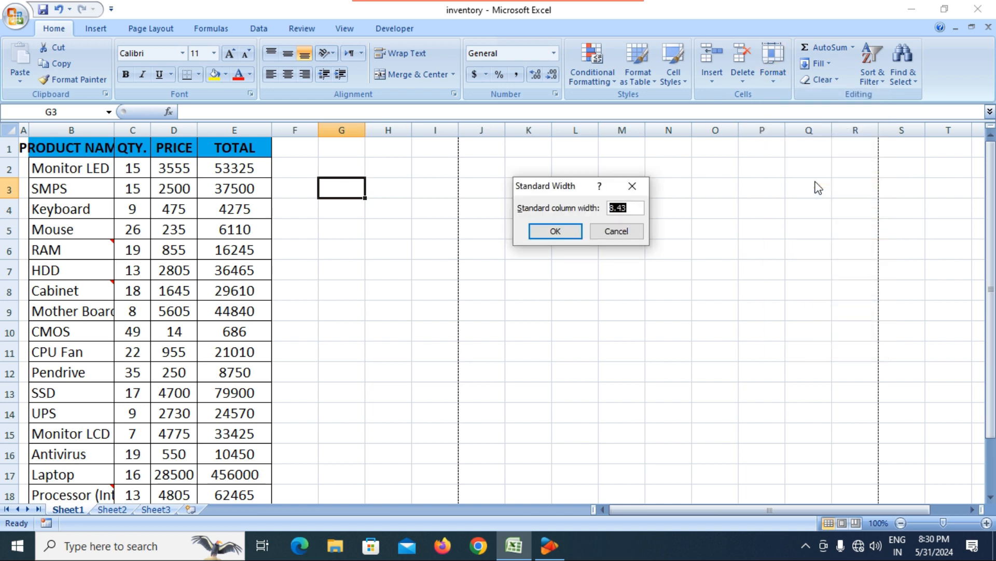
left_click(634, 207)
left_click(611, 233)
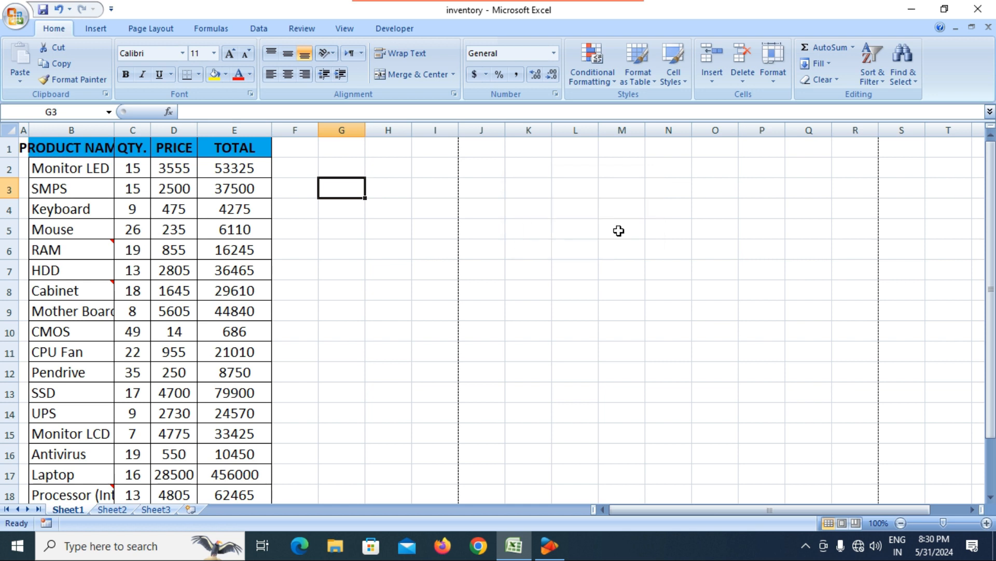
Step: AutoFit the PRODUCT NAME column so every product name shows in full
left_click(779, 81)
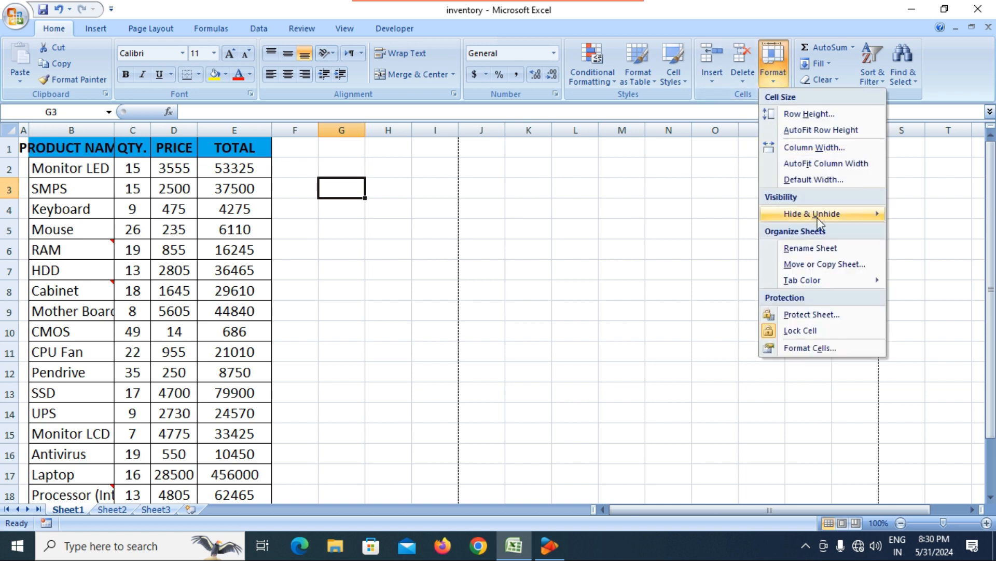
mouse_move(818, 220)
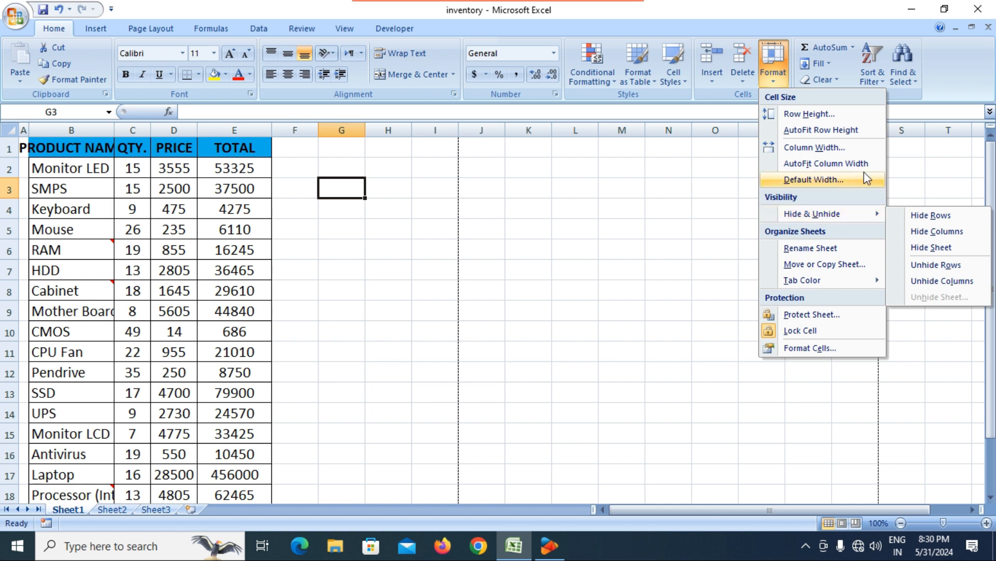
left_click(352, 261)
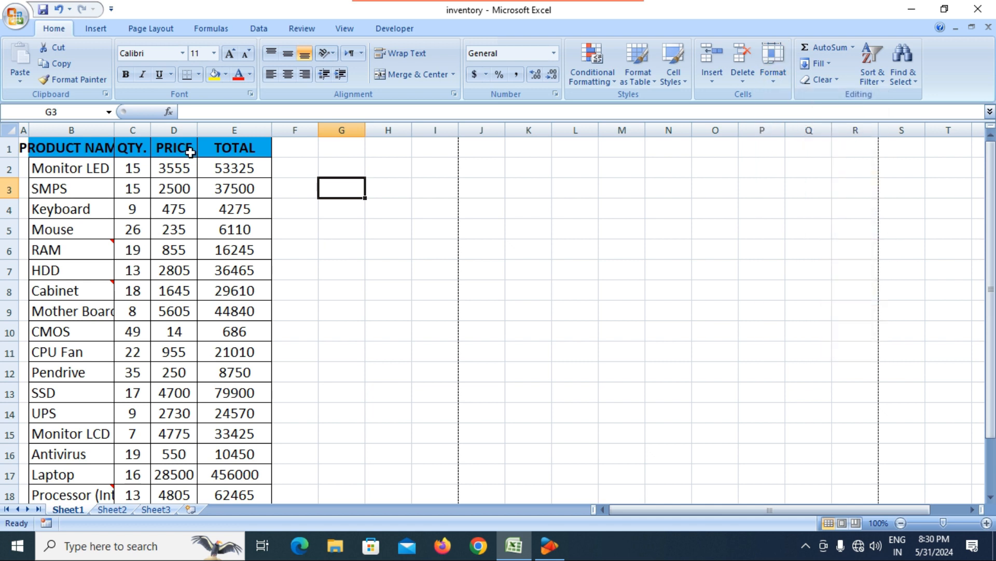
double_click(118, 132)
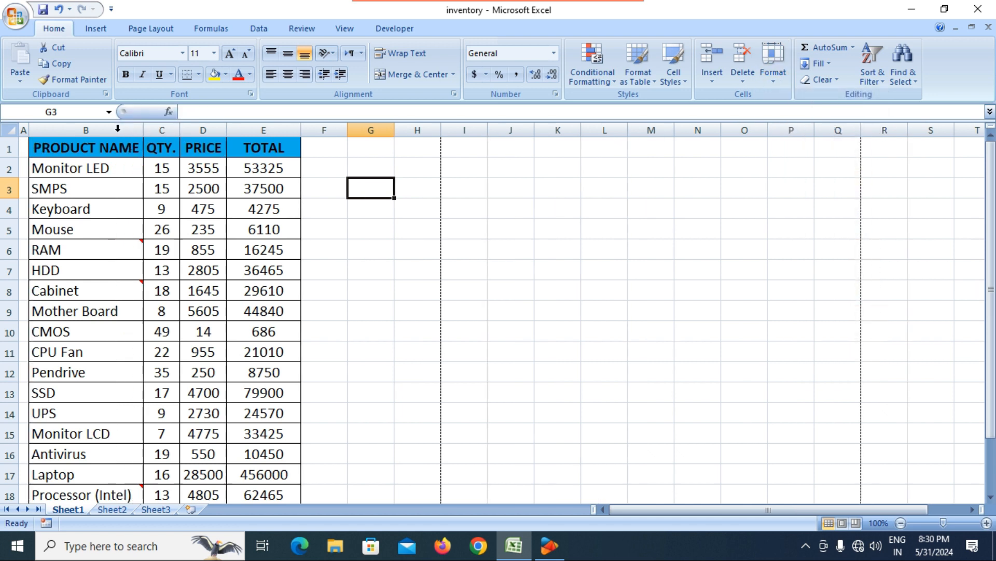
Step: Widen the QTY. column further and select the 3555 price in D2
left_click(320, 247)
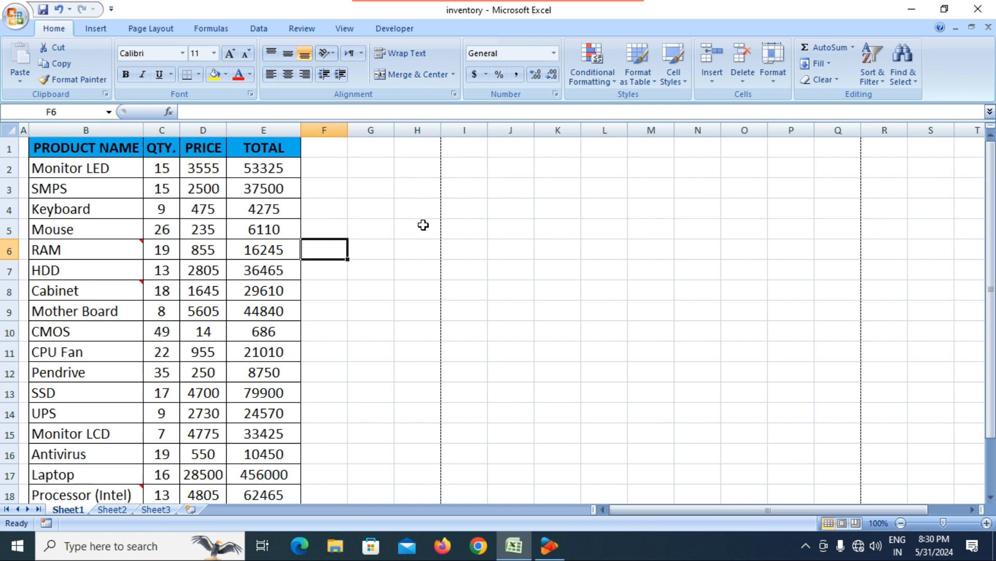
left_click(367, 231)
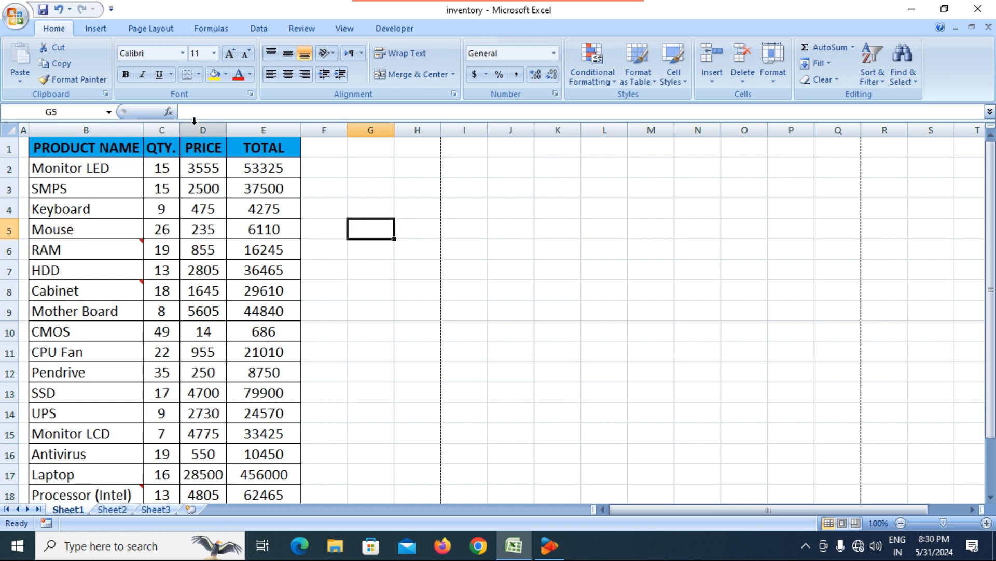
left_click_drag(179, 130, 275, 132)
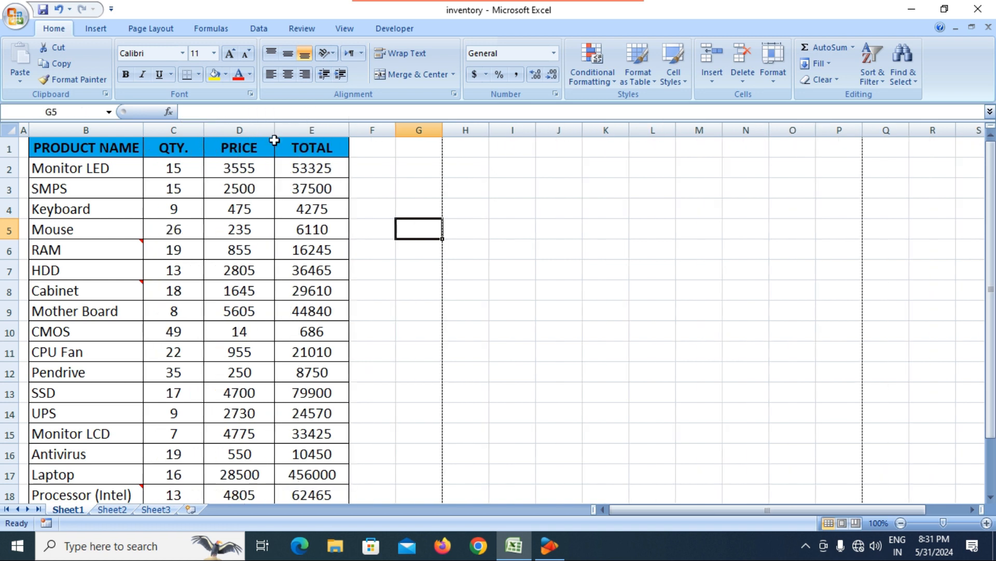
left_click_drag(250, 180, 246, 166)
left_click(246, 166)
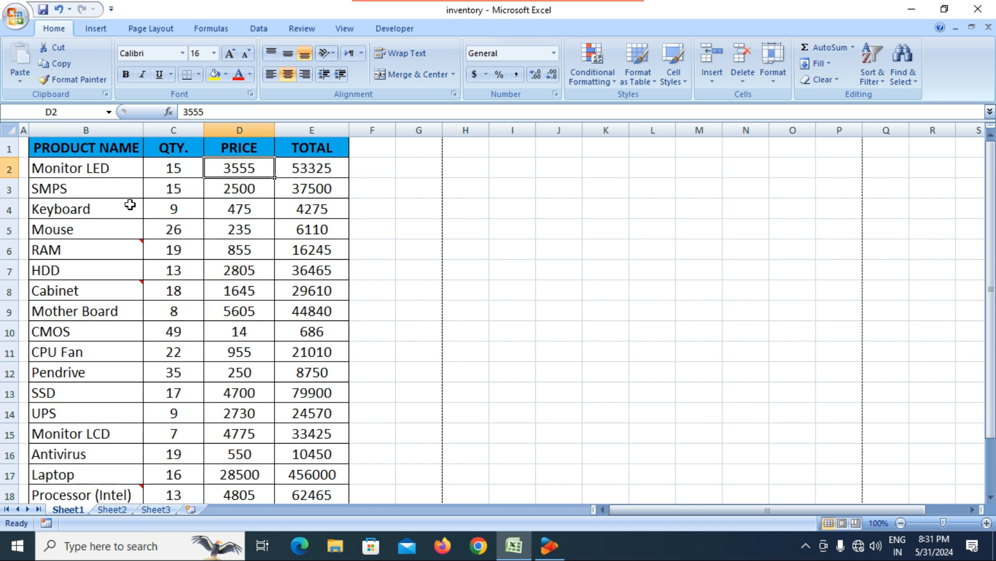
Step: Insert a blank entire column at E, before TOTAL
left_click(288, 233)
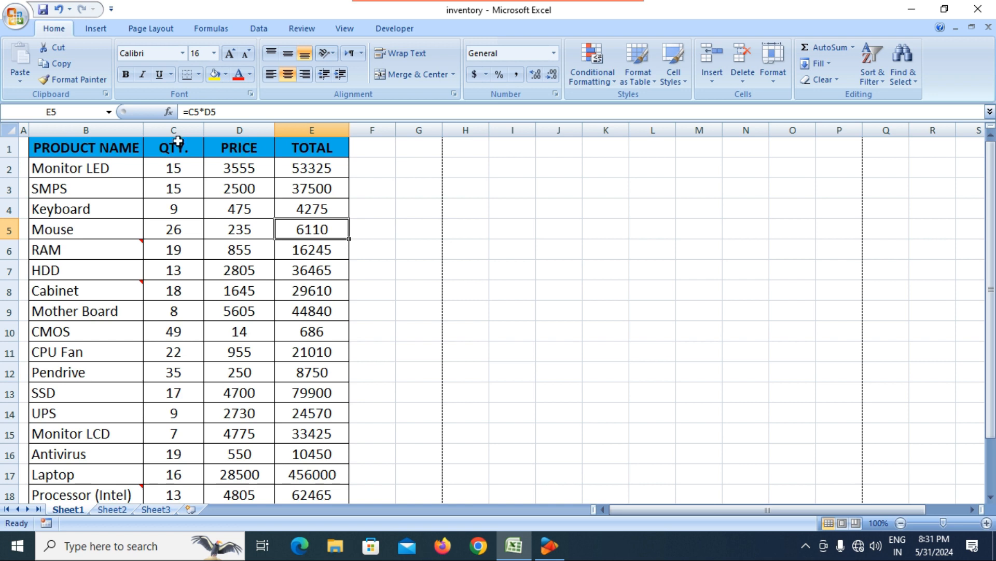
left_click(230, 168)
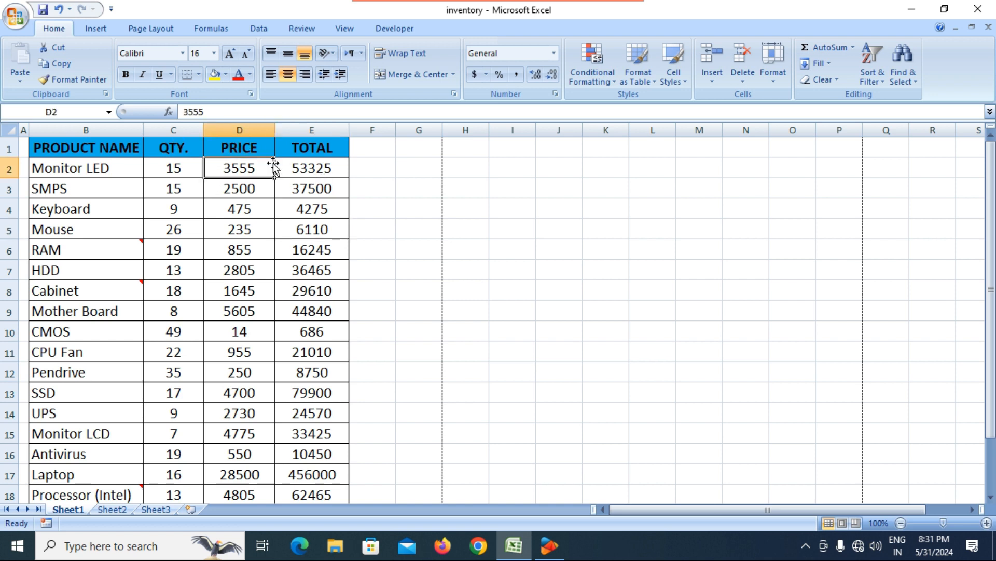
left_click(296, 146)
right_click(297, 145)
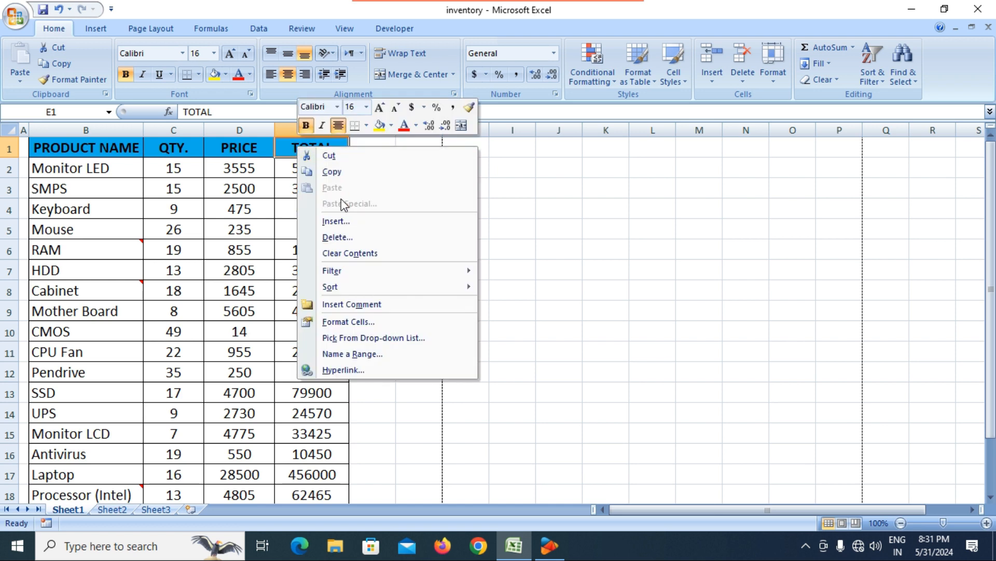
left_click(333, 221)
left_click(322, 232)
left_click(319, 258)
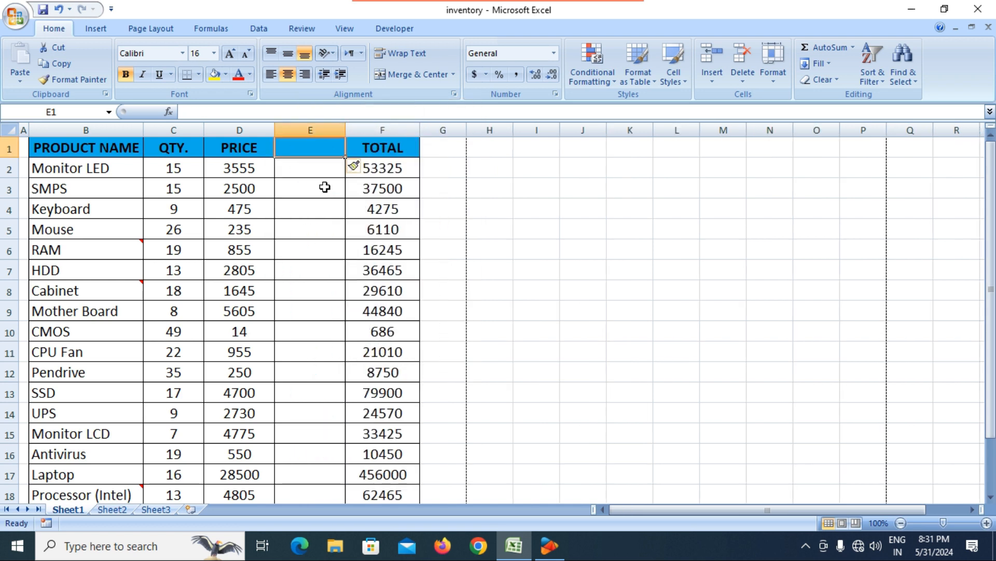
Step: Head column E 'CUSTOMER PRISE' and AutoFit its width to show the heading
type("c")
key("BackSpace")
type("CUSTO")
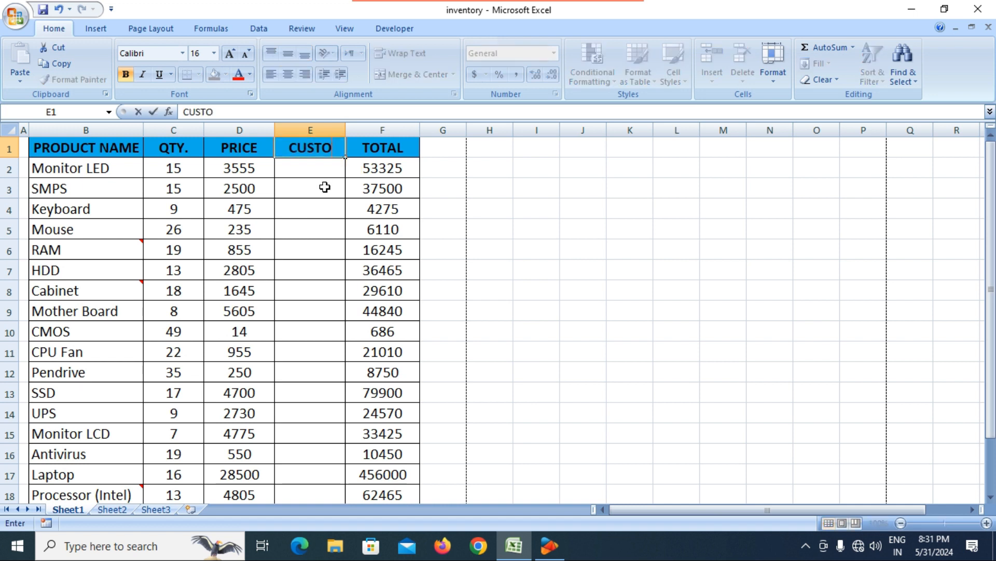
type("MER PRISE")
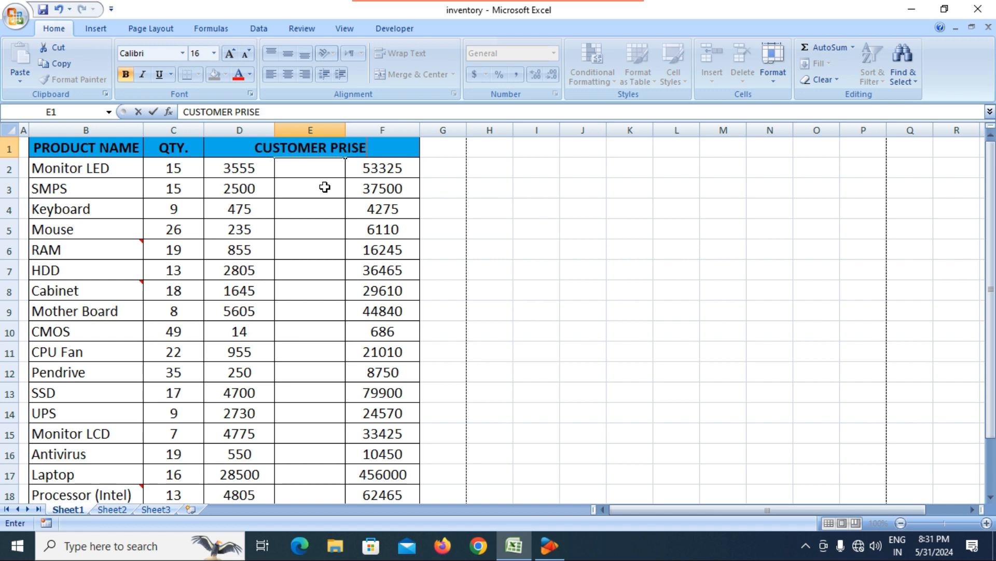
key("Return")
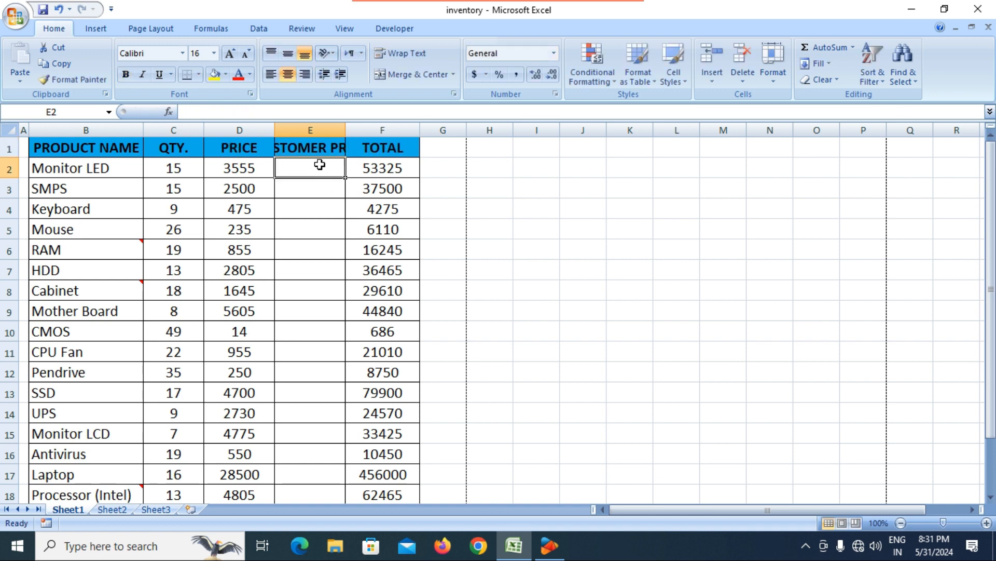
double_click(349, 130)
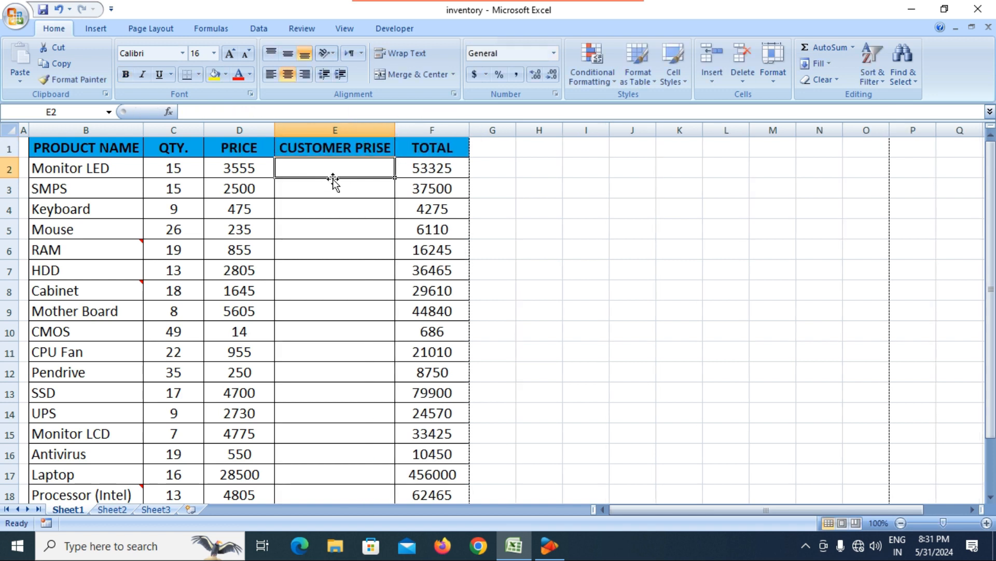
left_click(233, 172)
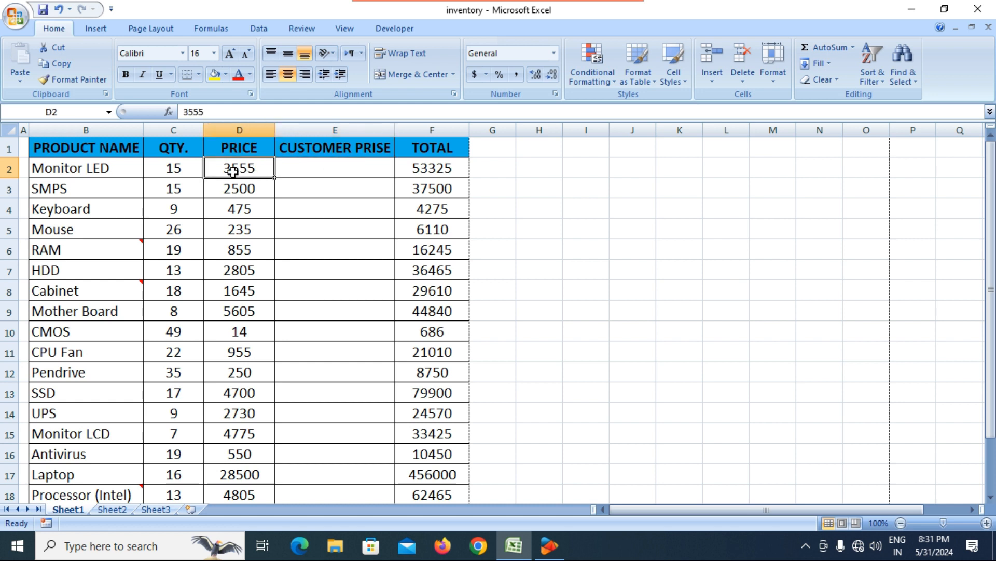
Step: Enter =C2*4500 in E2 and fill it down to E18
left_click(322, 170)
type("=")
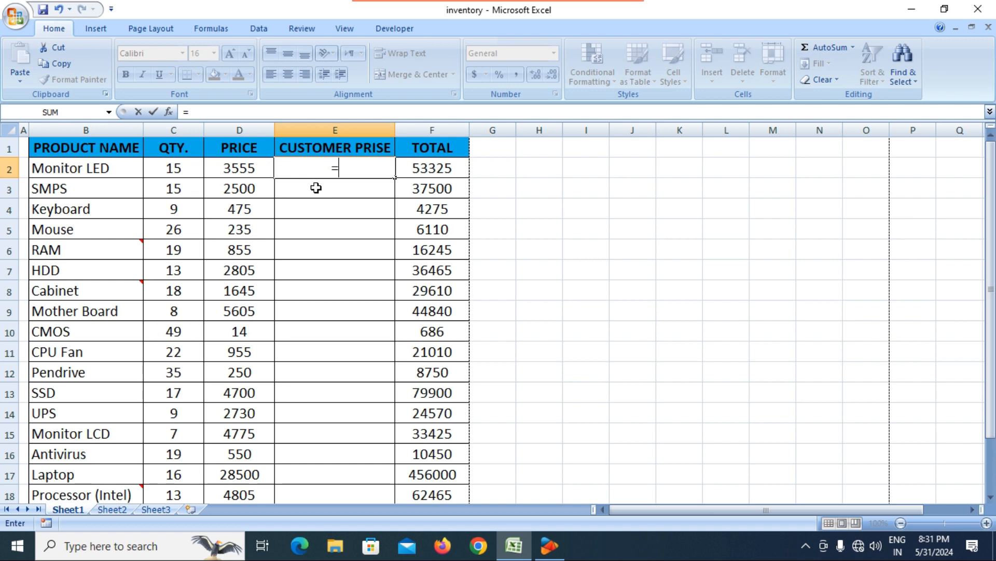
left_click(166, 166)
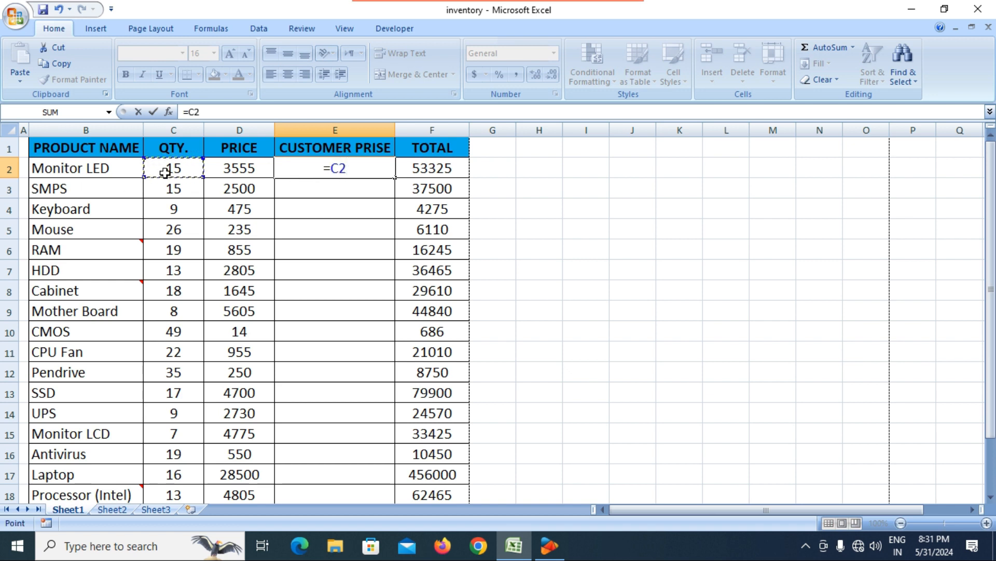
type("*")
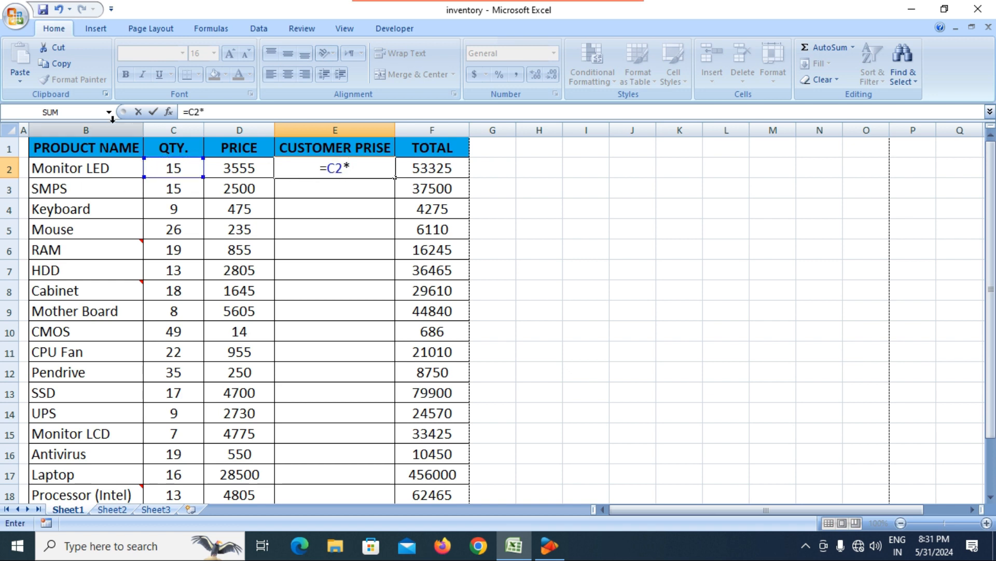
type("4500")
key("Return")
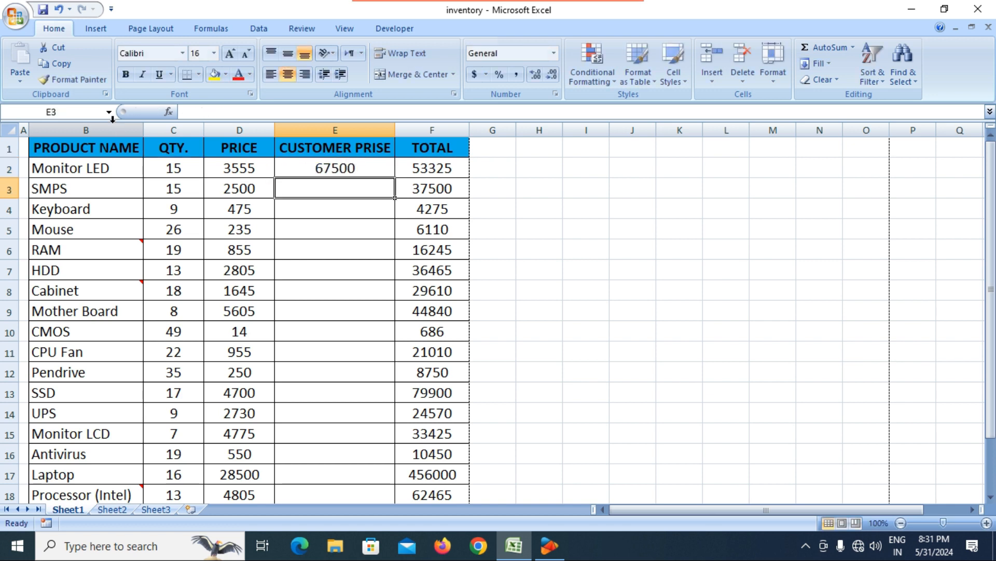
left_click(367, 172)
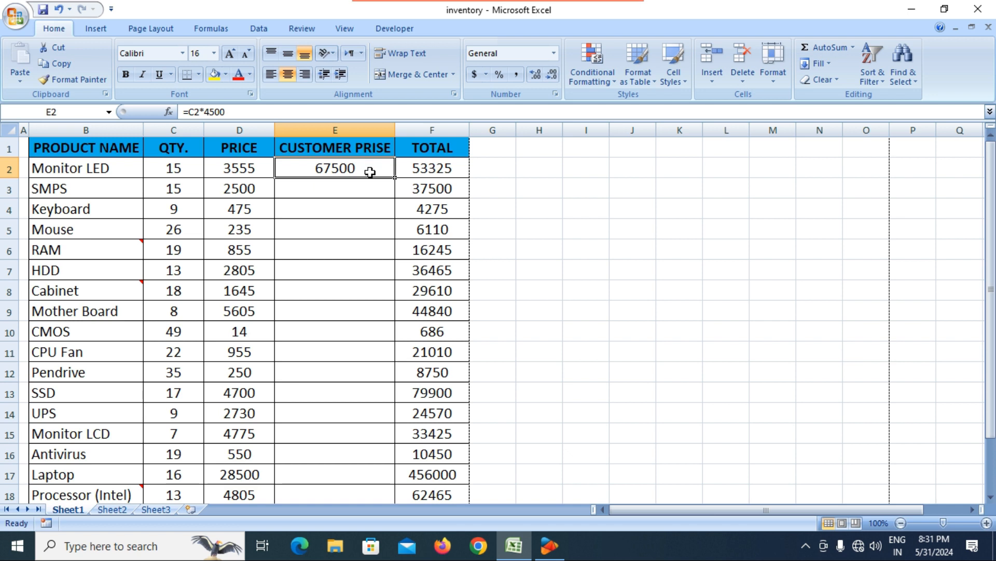
double_click(395, 177)
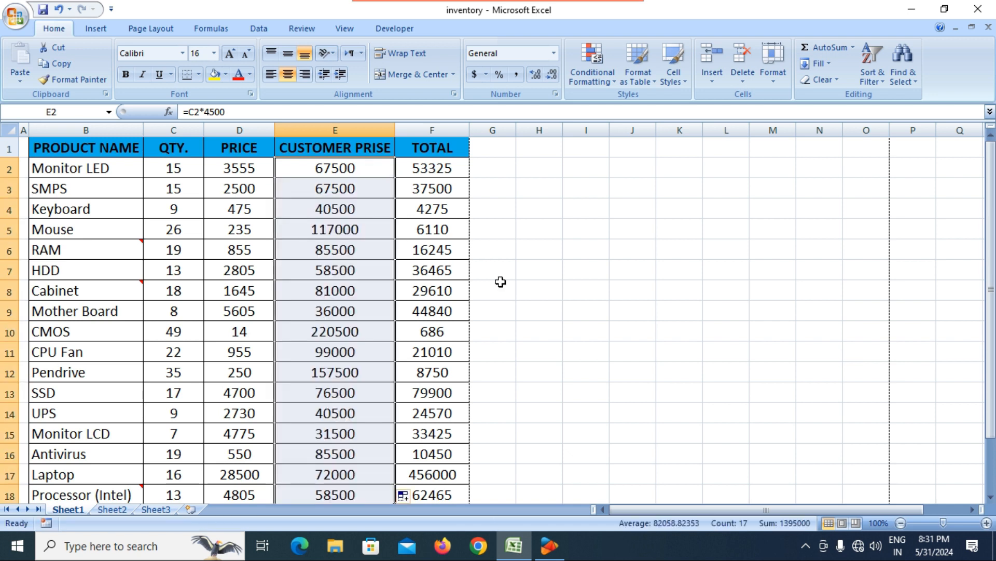
left_click(649, 329)
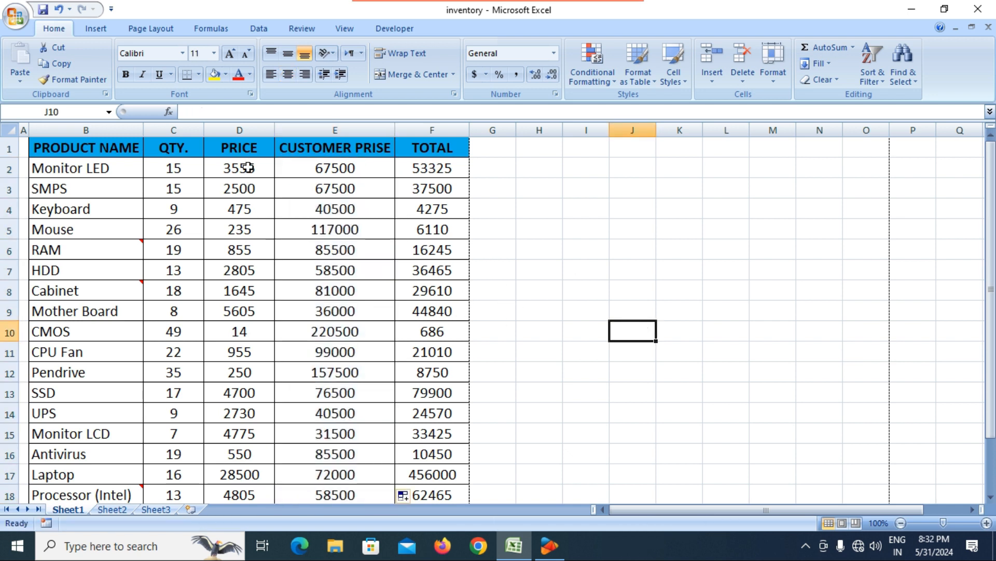
Step: Hide PRICE column D using Format > Hide & Unhide > Hide Columns
left_click(247, 132)
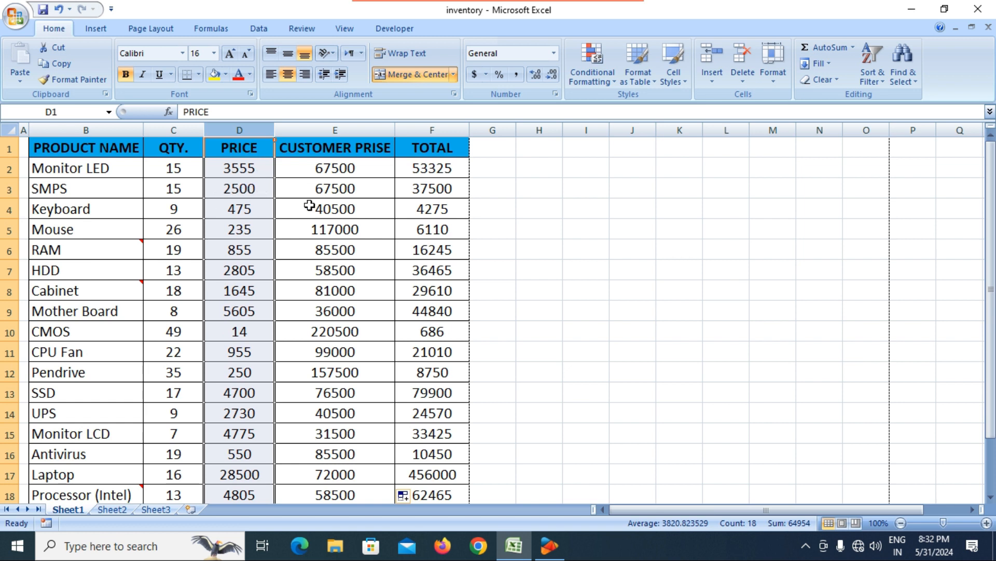
left_click(295, 282)
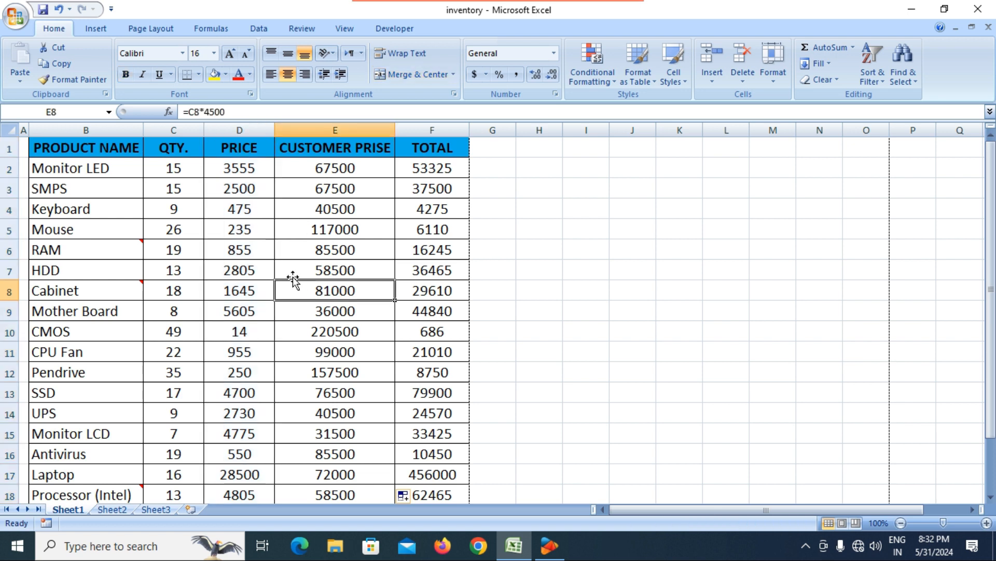
left_click(232, 151)
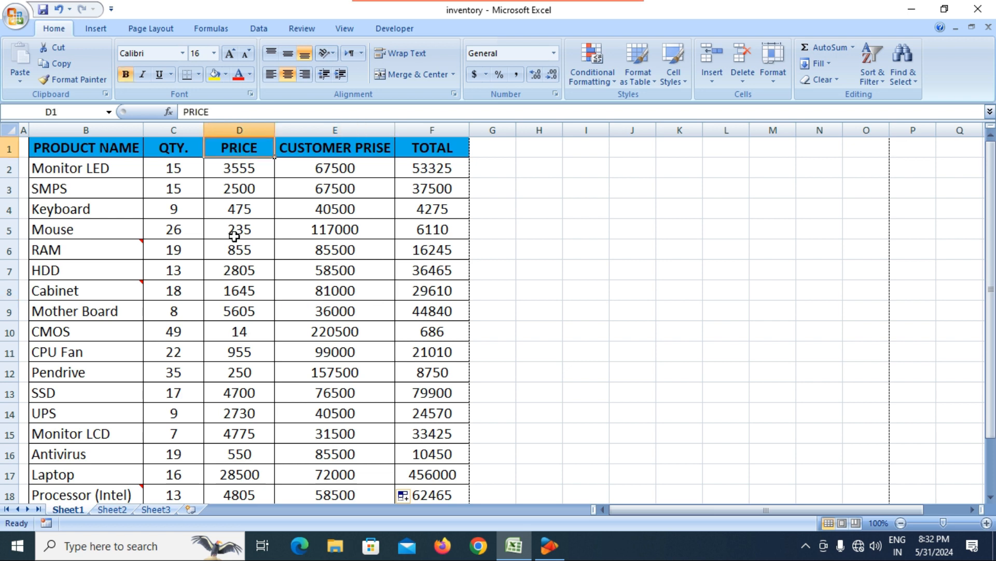
left_click(234, 190)
left_click(242, 171)
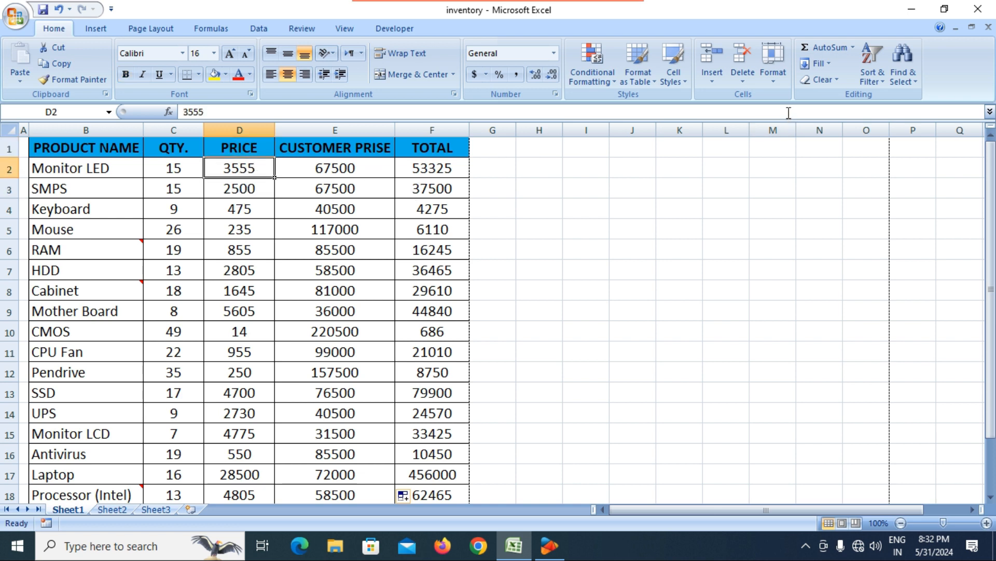
left_click(775, 78)
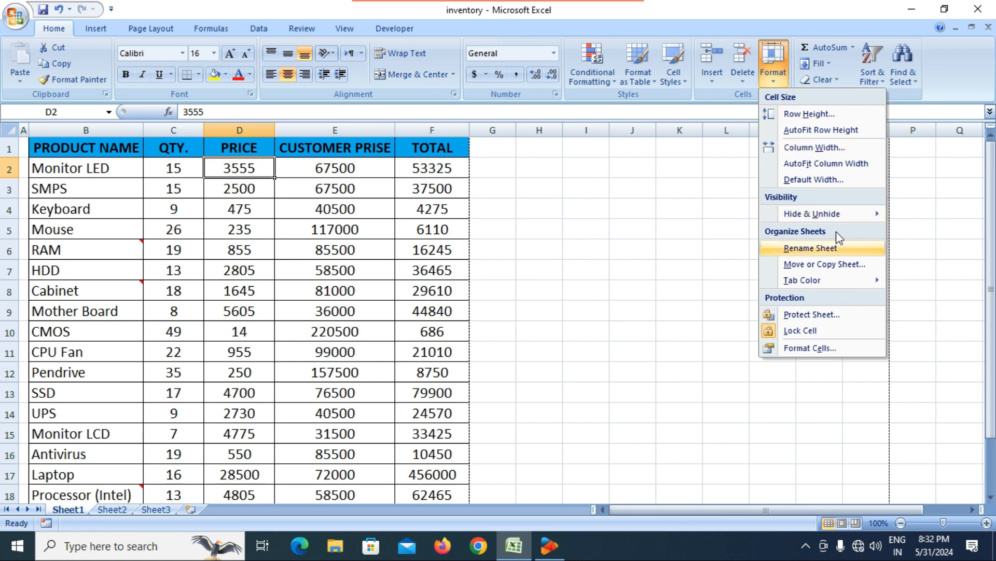
mouse_move(840, 214)
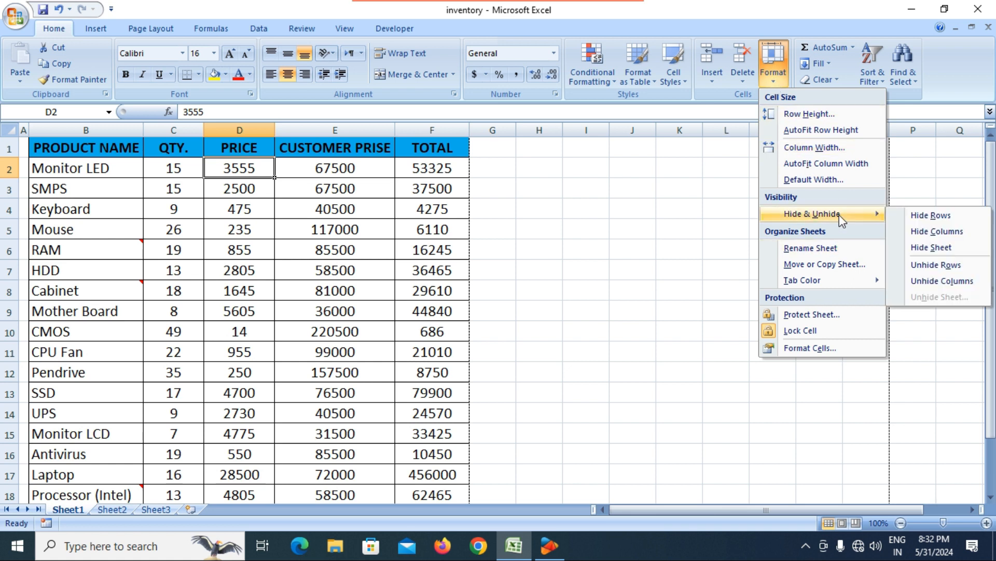
left_click(943, 235)
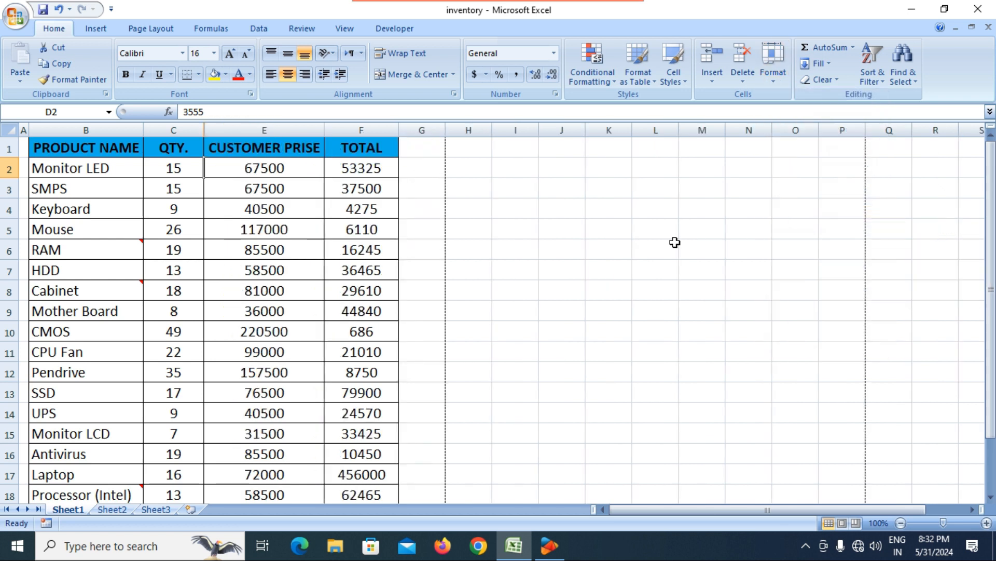
left_click(526, 249)
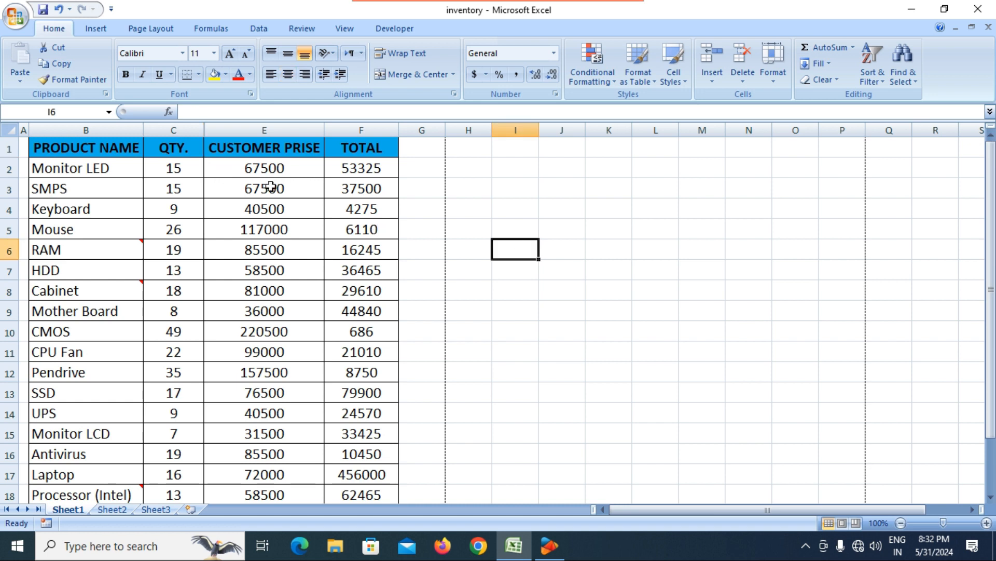
Step: Hide the TOTAL column (F) with Format > Hide & Unhide > Hide Columns
left_click(377, 150)
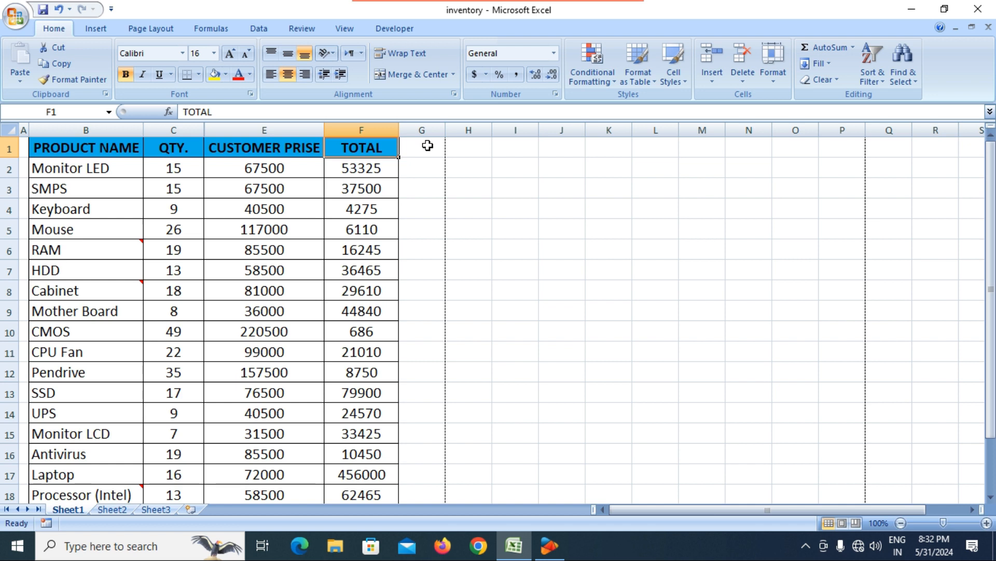
left_click(774, 81)
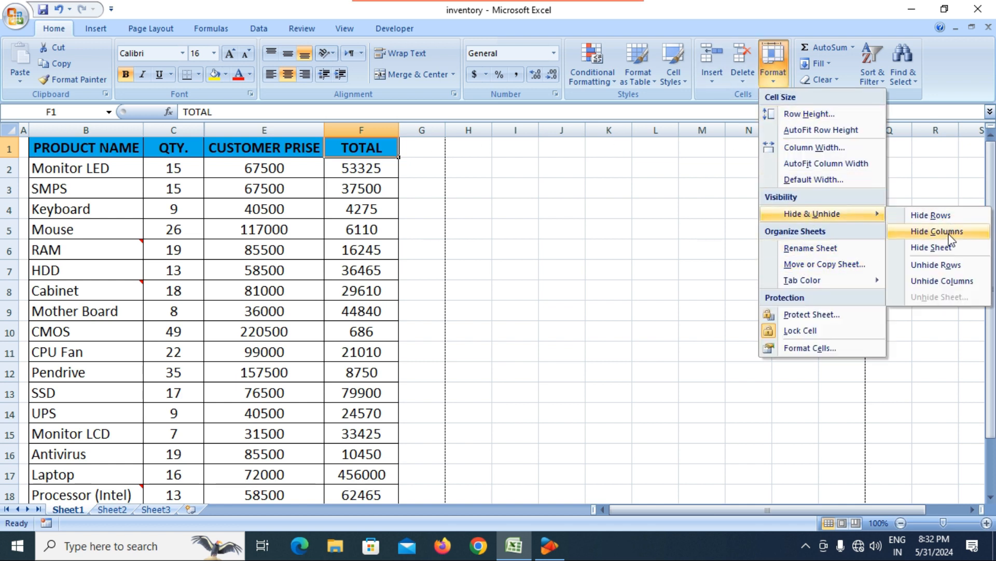
left_click(951, 238)
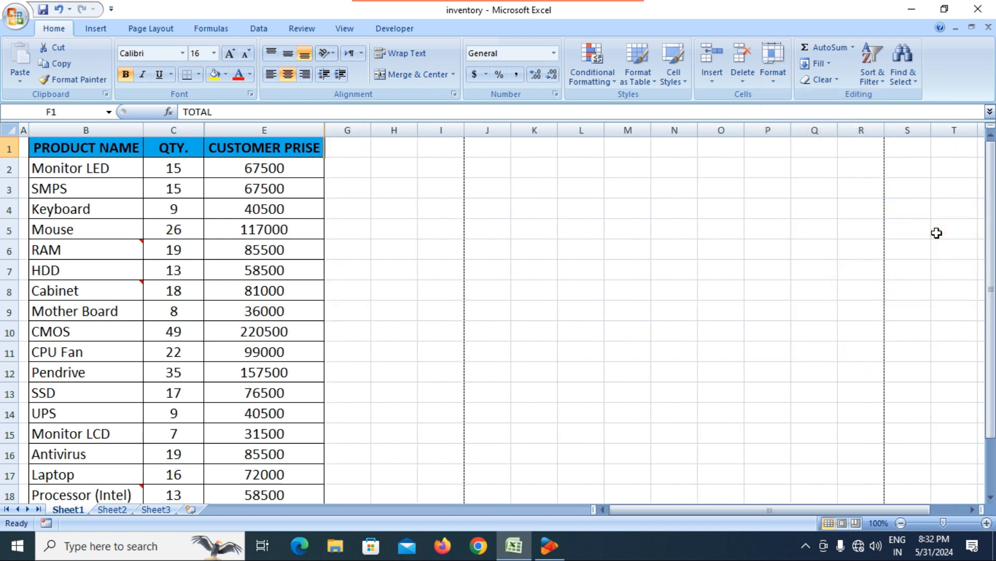
left_click(445, 266)
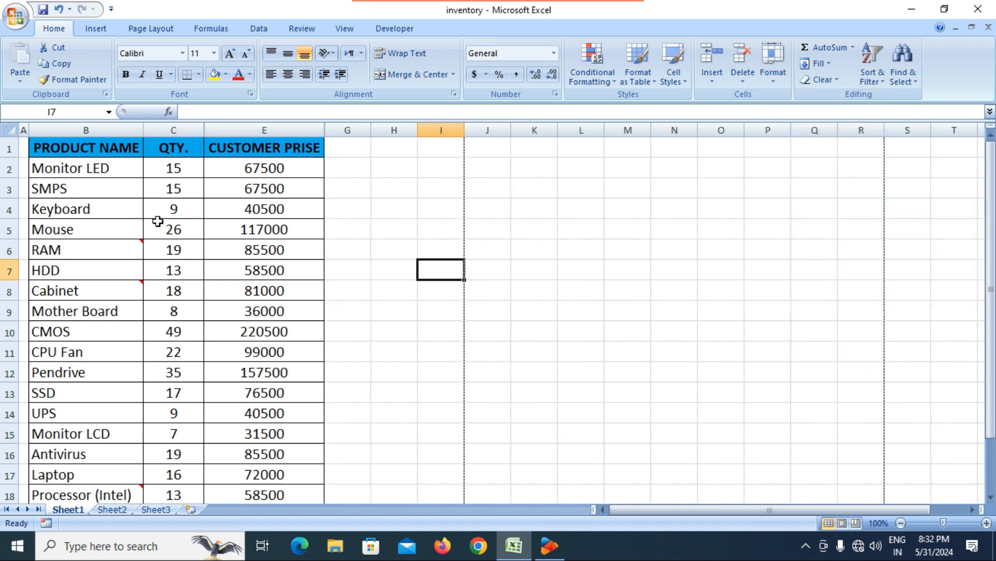
left_click(102, 174)
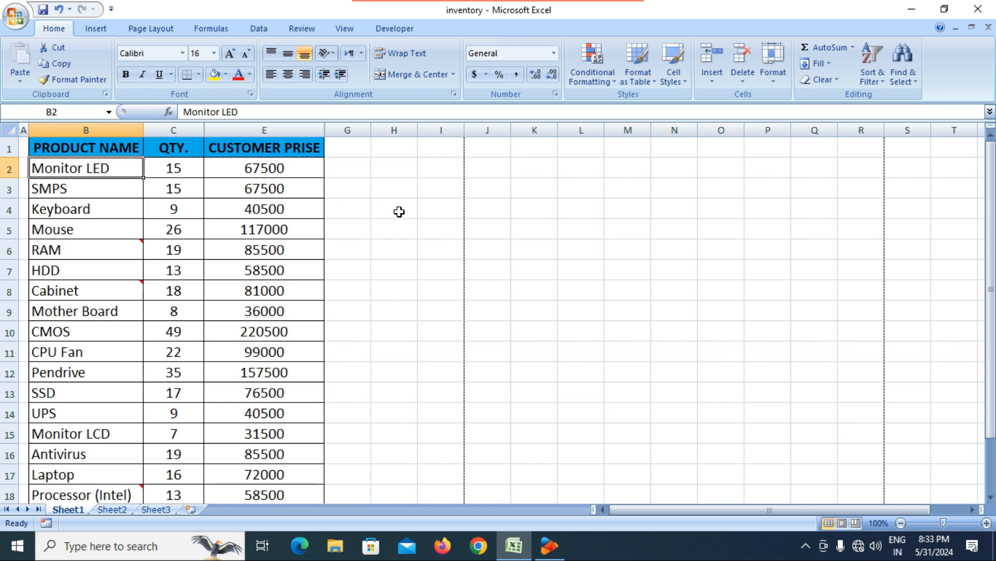
Step: Try unhiding the columns beside QTY. through Format > Hide & Unhide
left_click(774, 76)
mouse_move(827, 221)
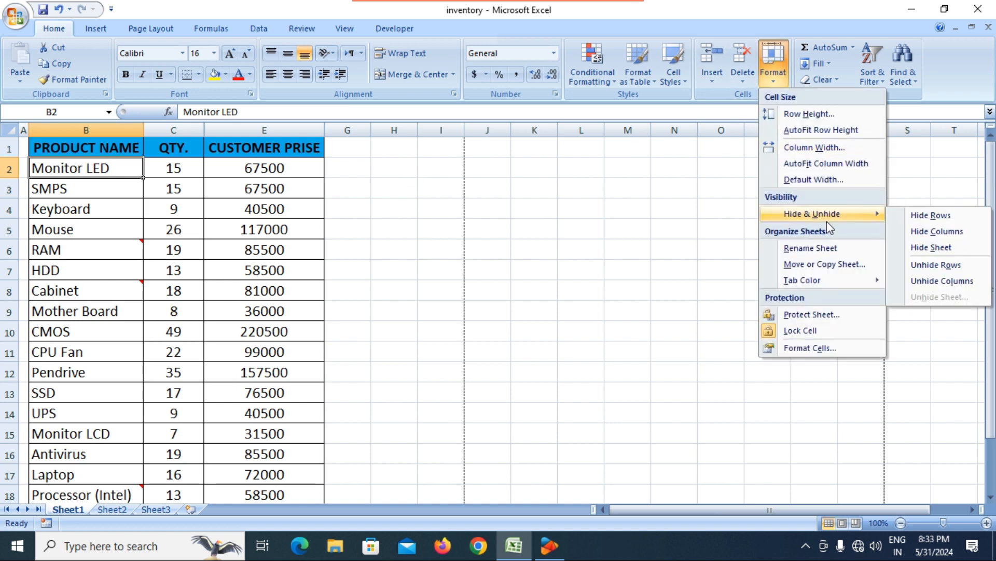
left_click(279, 257)
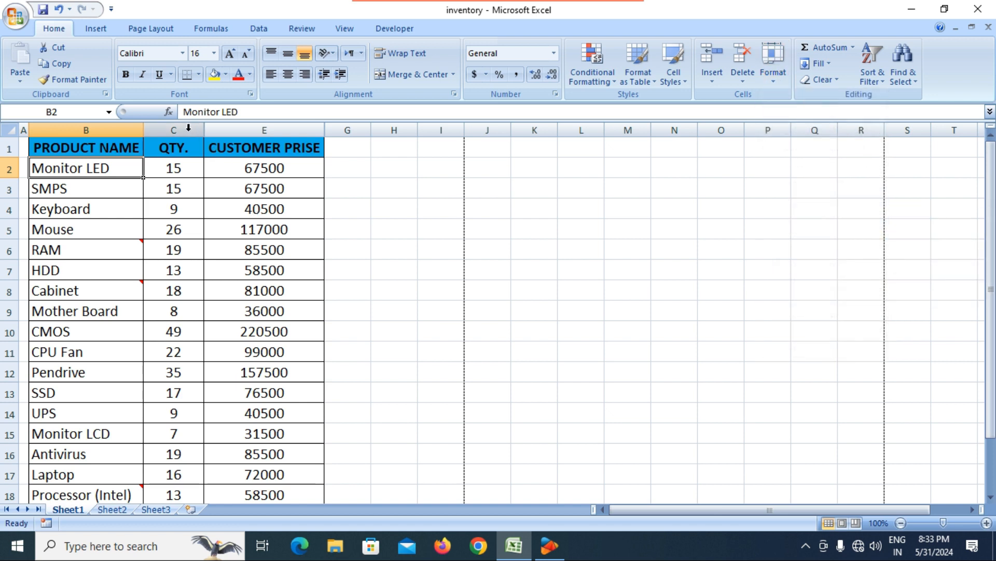
left_click(188, 127)
left_click(770, 85)
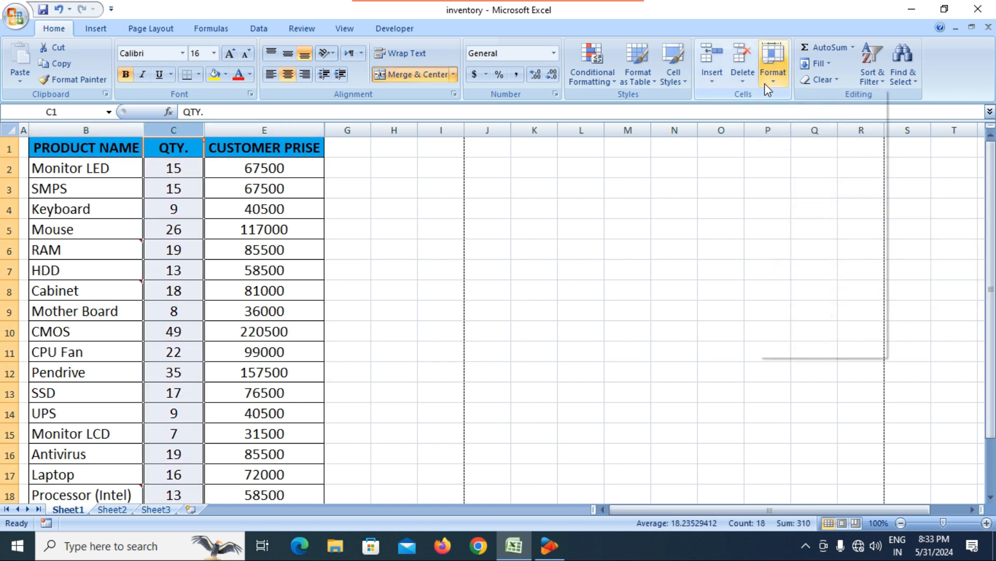
mouse_move(822, 214)
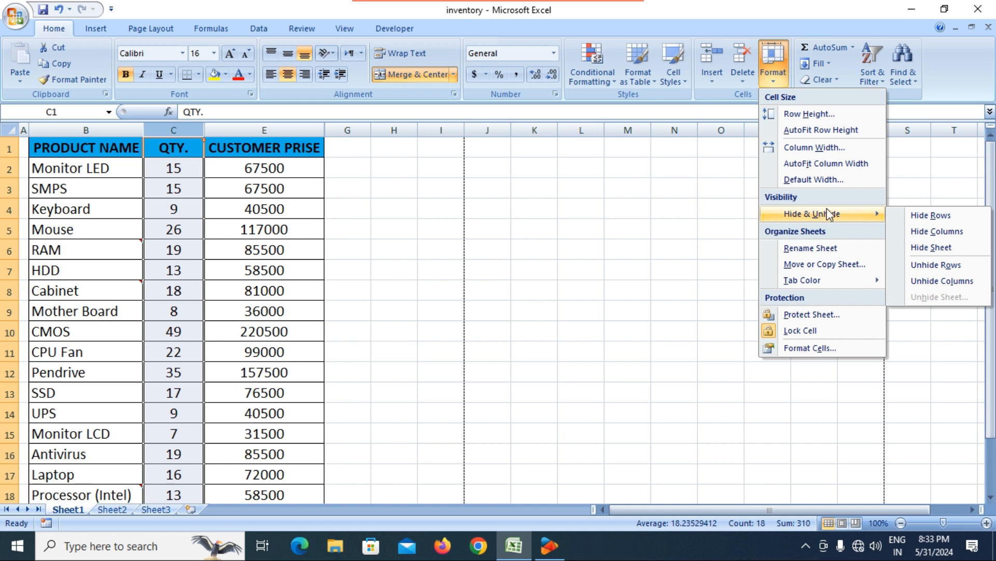
left_click(960, 287)
left_click(369, 183)
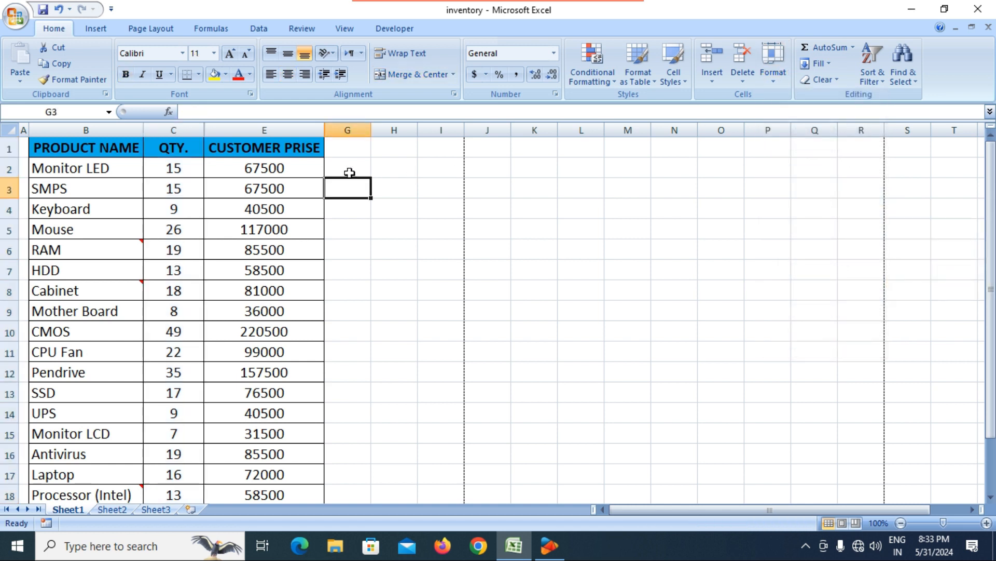
Step: Try the same Format > Hide & Unhide command on the CUSTOMER PRISE column
left_click(264, 130)
left_click(786, 77)
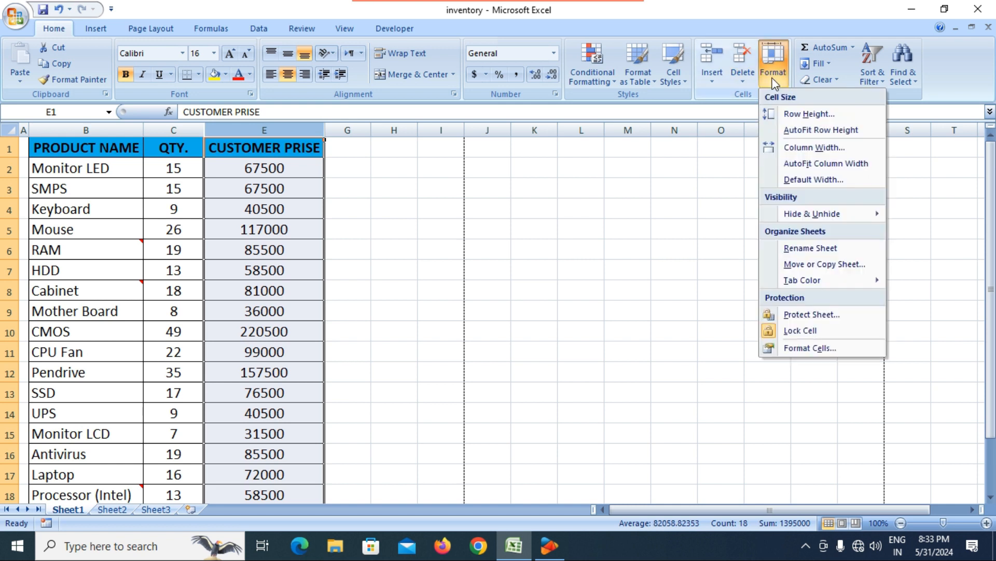
mouse_move(860, 218)
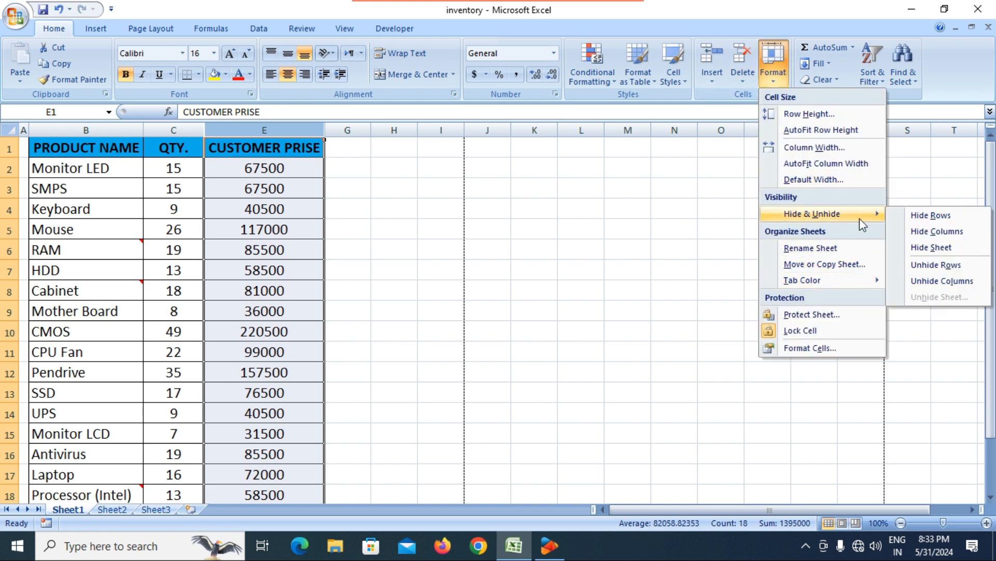
left_click(944, 282)
left_click(465, 193)
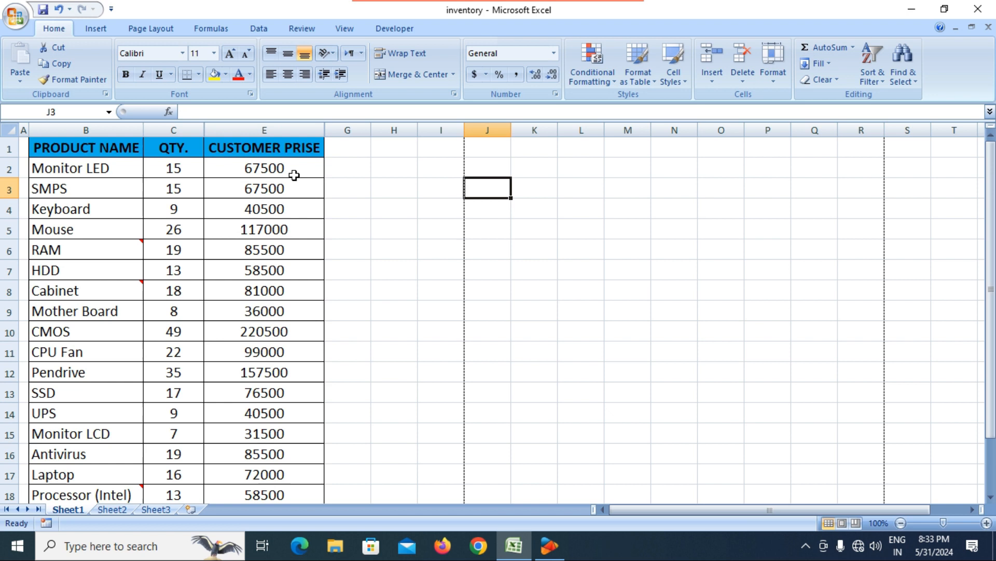
Step: Reveal PRICE and TOTAL by double-clicking their header borders, then check formulas in E2 and F5
double_click(208, 132)
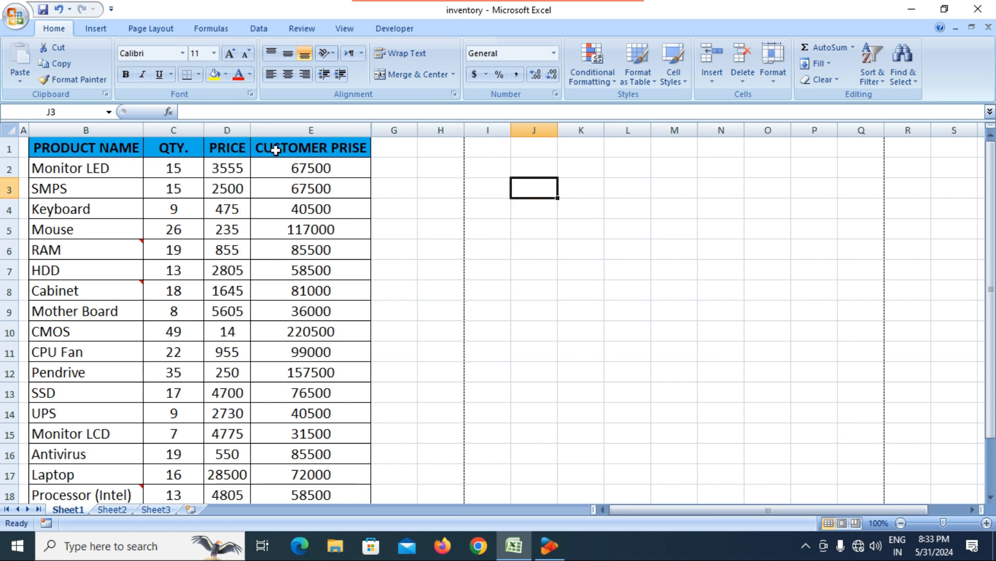
double_click(377, 133)
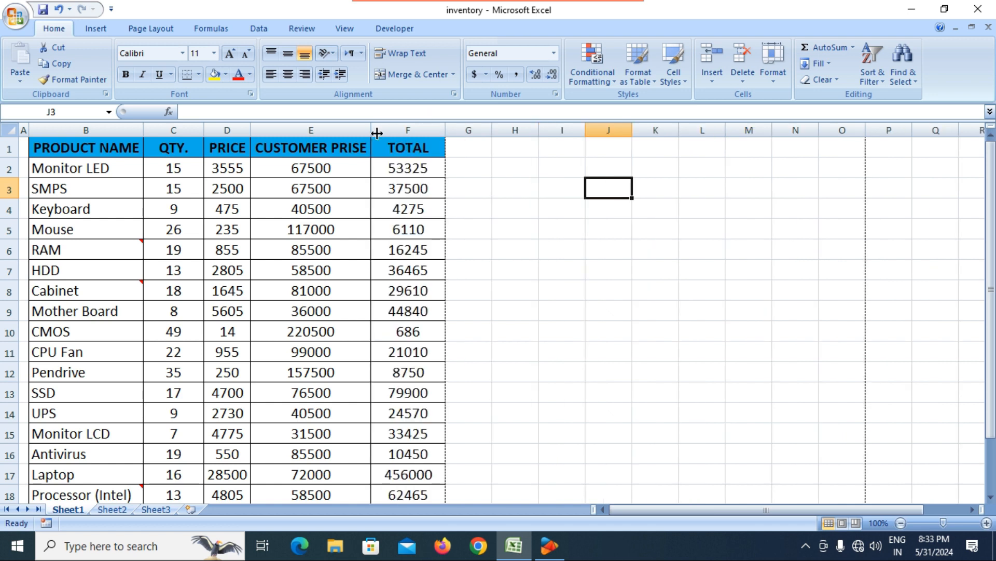
left_click(412, 225)
left_click(307, 170)
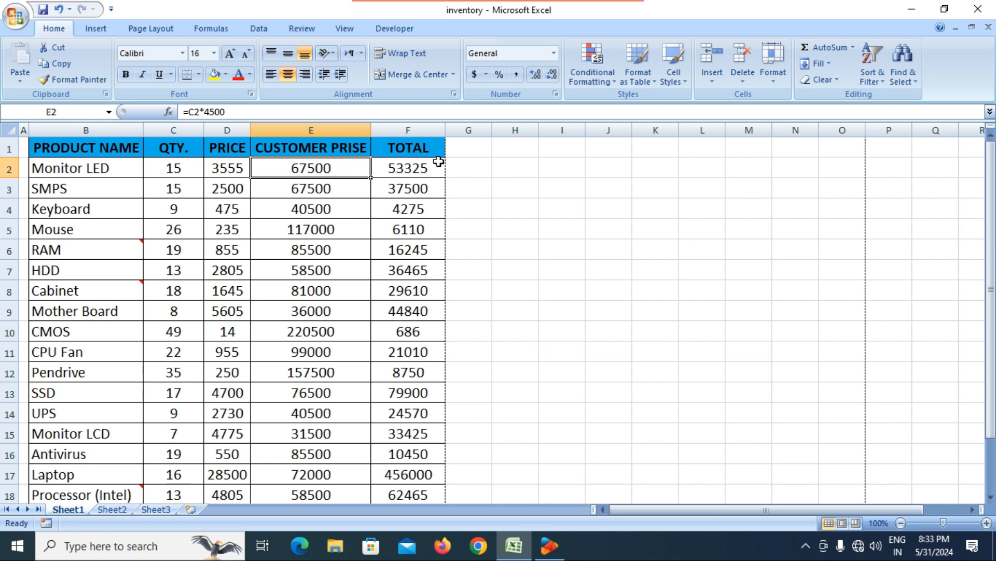
left_click(414, 236)
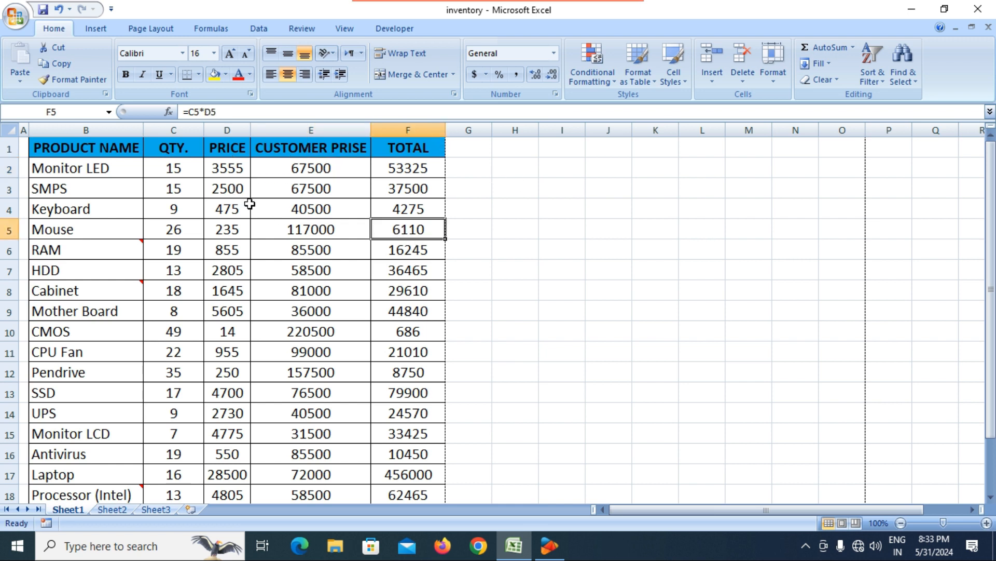
mouse_move(51, 247)
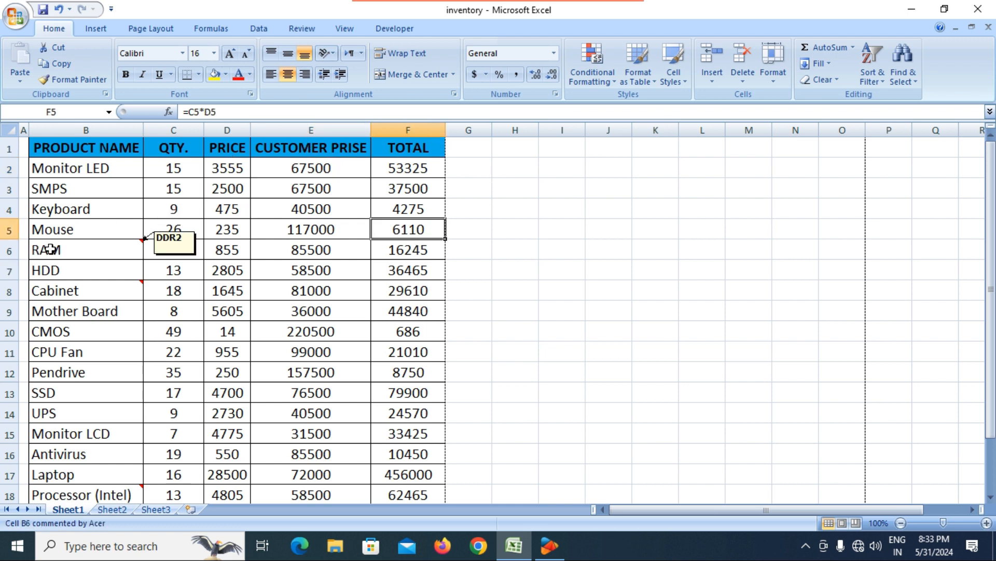
left_click(11, 210)
left_click(776, 80)
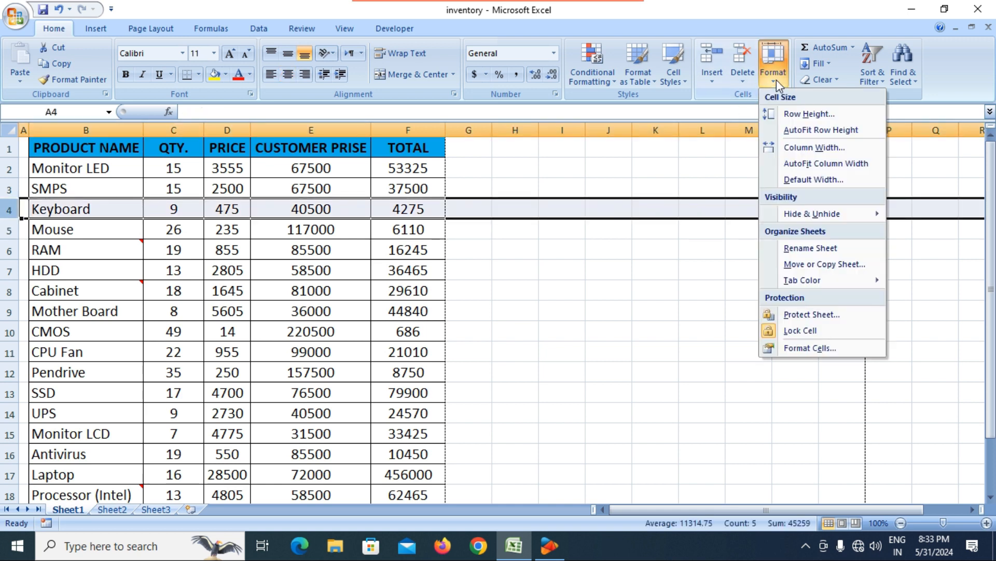
mouse_move(833, 216)
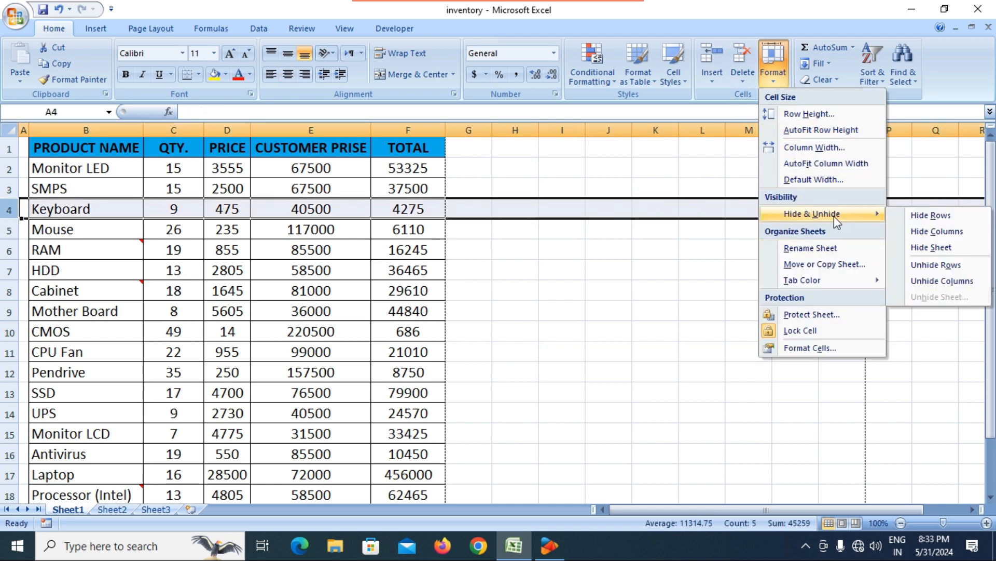
left_click(960, 218)
left_click(198, 249)
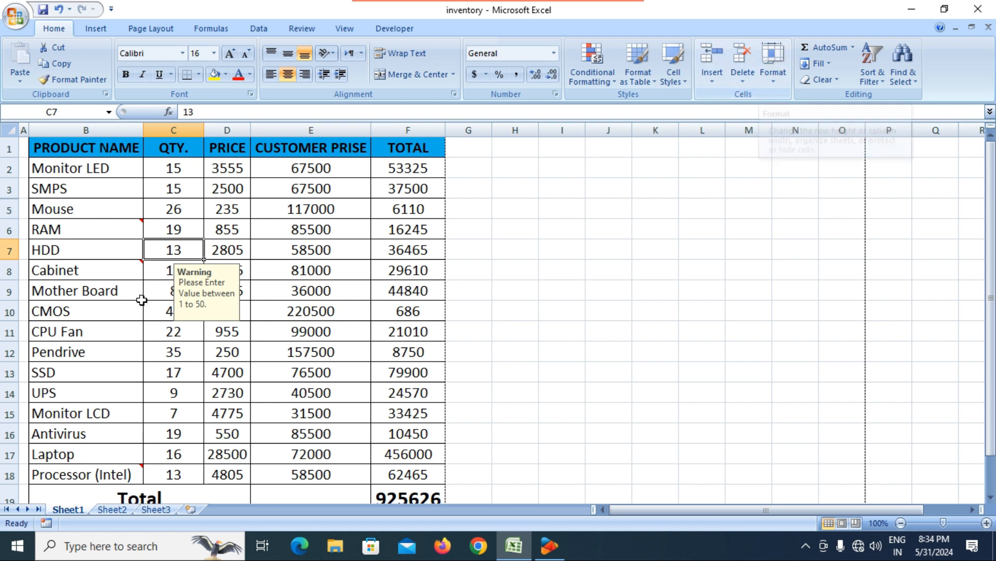
left_click(91, 210)
left_click_drag(65, 190, 430, 224)
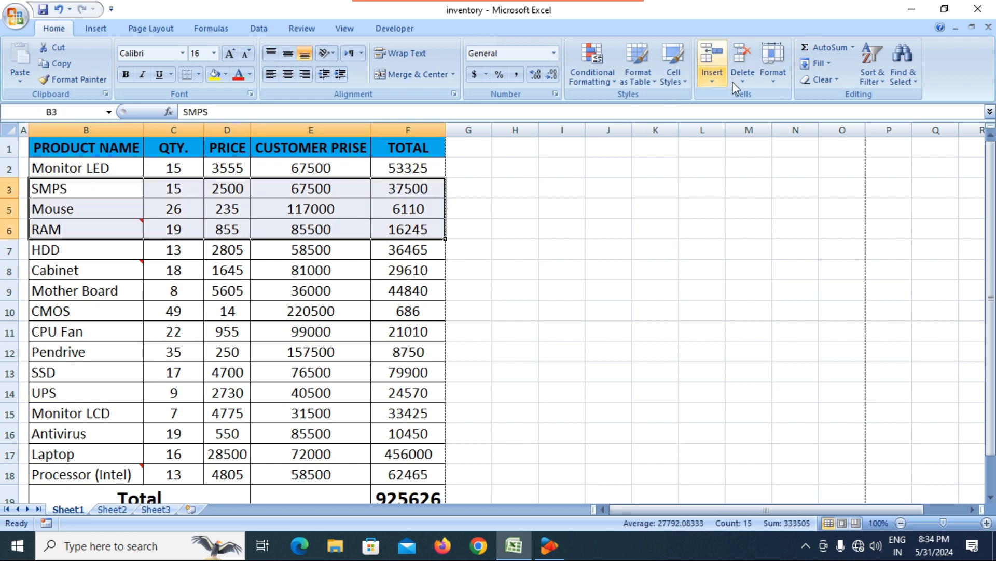
left_click(780, 73)
mouse_move(842, 216)
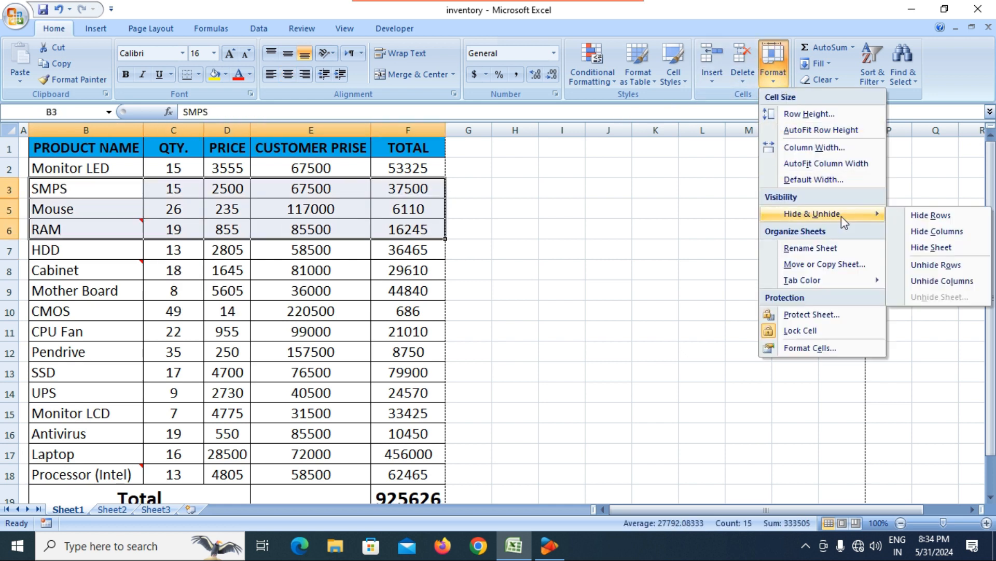
left_click(947, 269)
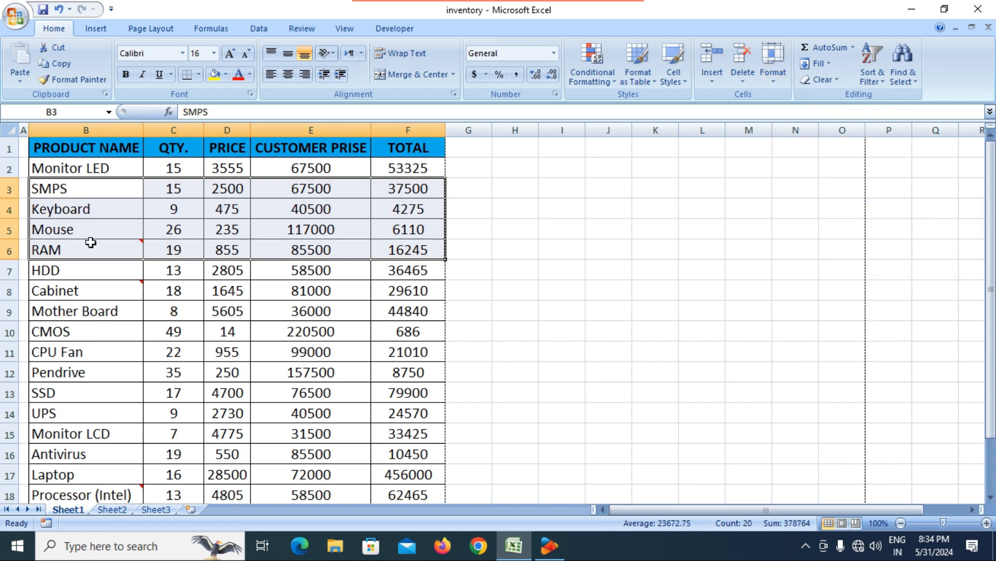
left_click(80, 230)
left_click(60, 209)
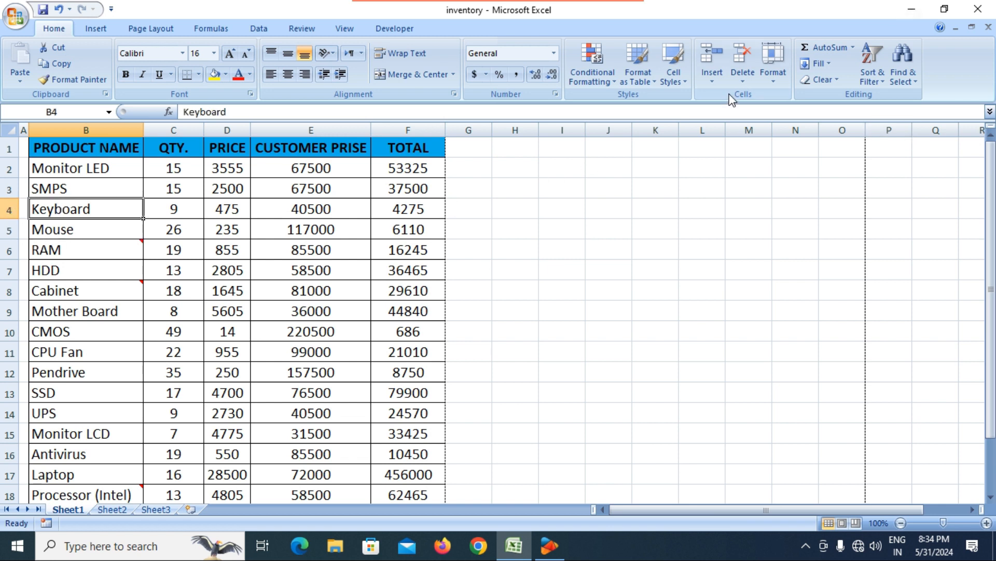
Step: Hide Sheet1 with Format > Hide & Unhide > Hide Sheet
left_click(777, 82)
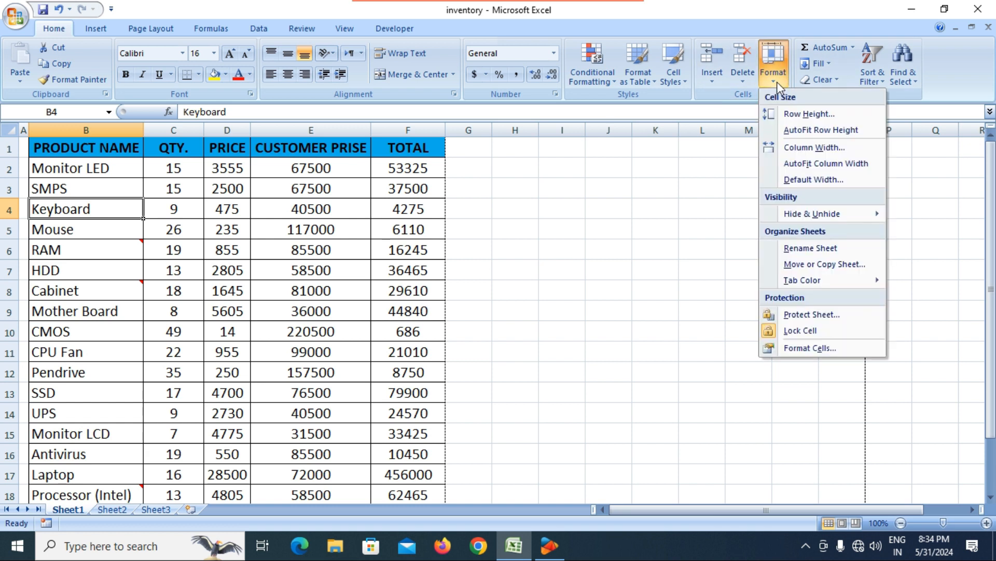
mouse_move(848, 221)
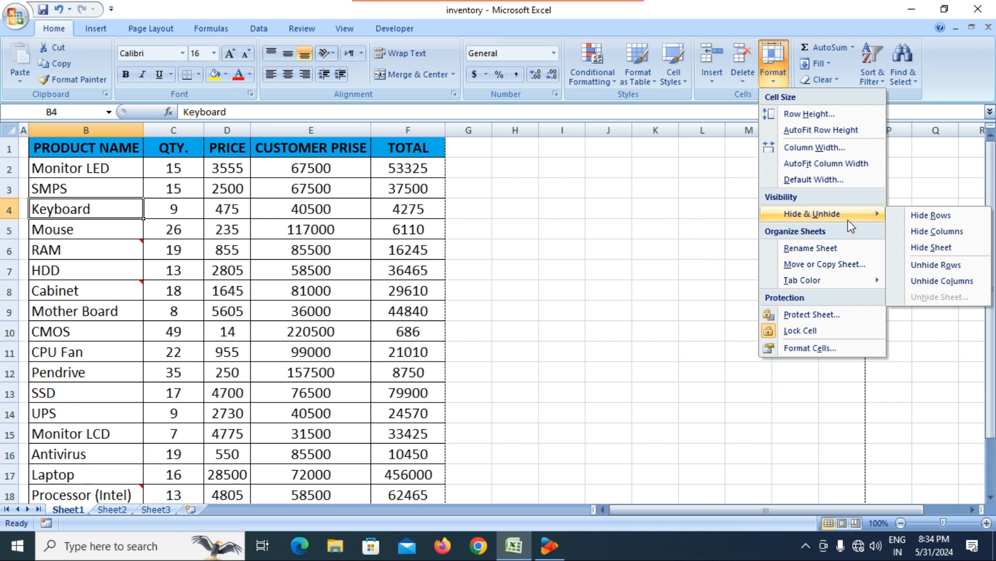
left_click(301, 387)
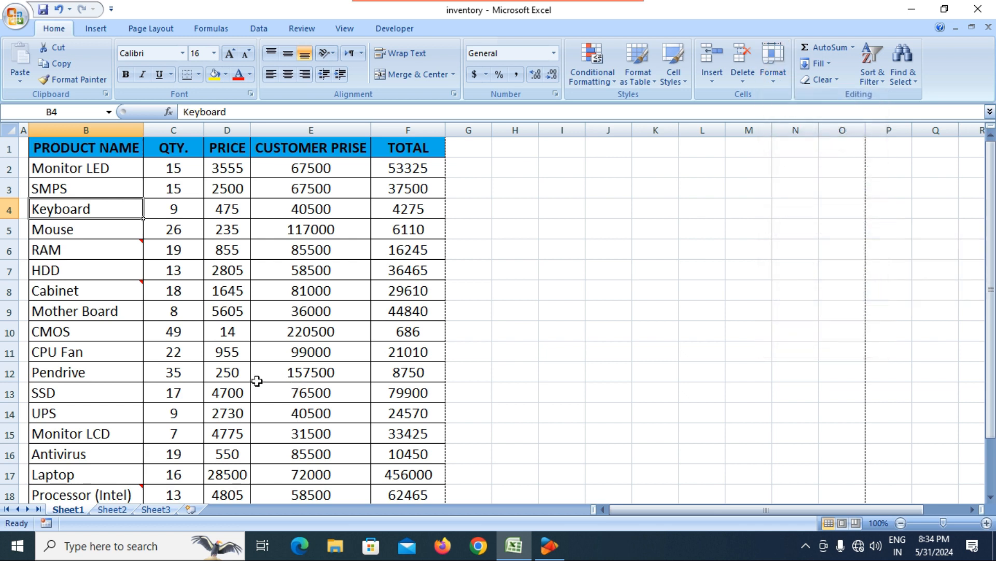
right_click(67, 509)
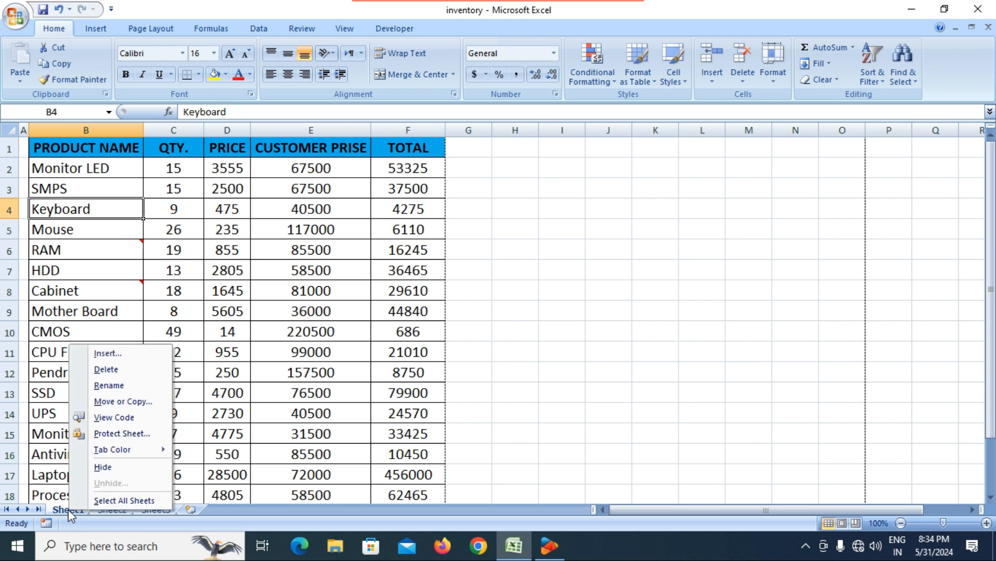
left_click(263, 440)
left_click(773, 76)
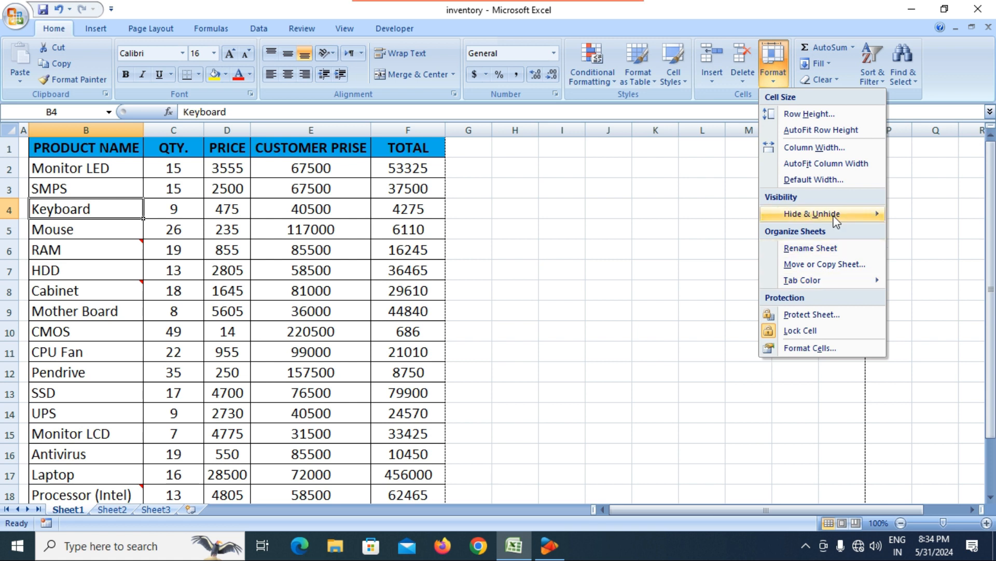
mouse_move(836, 215)
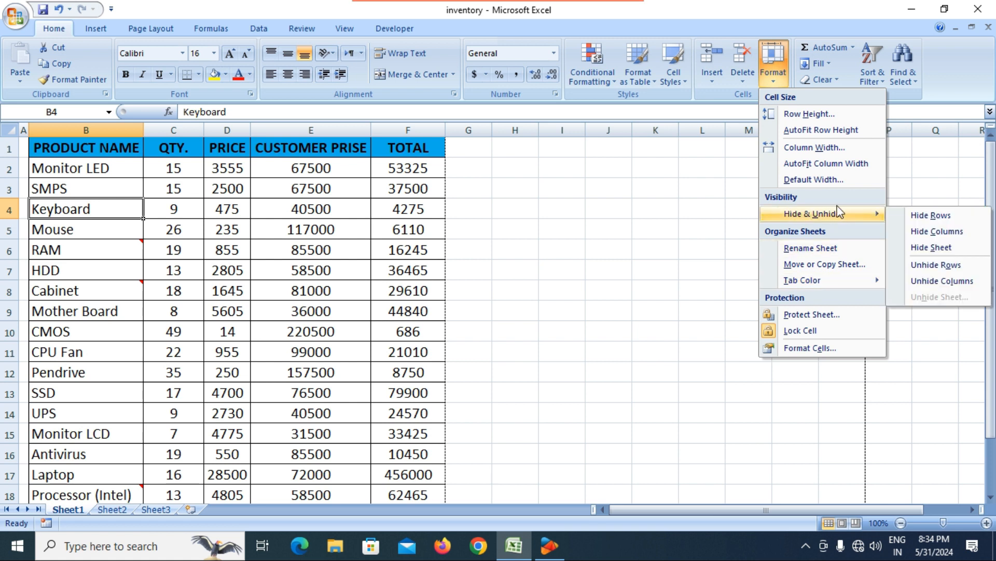
left_click(934, 248)
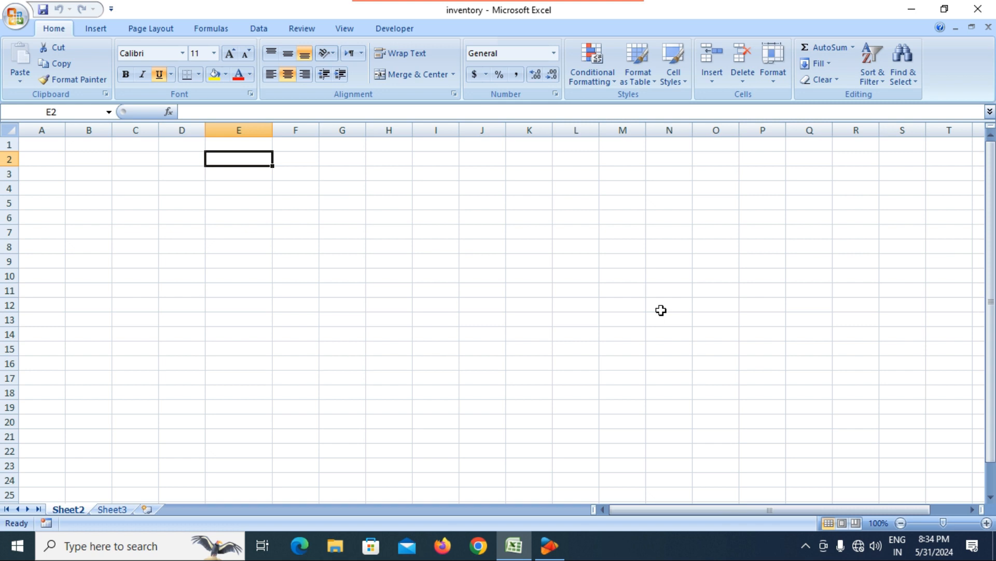
Step: Unhide Sheet1 by choosing it in the Unhide Sheet dialog and confirming
left_click(776, 78)
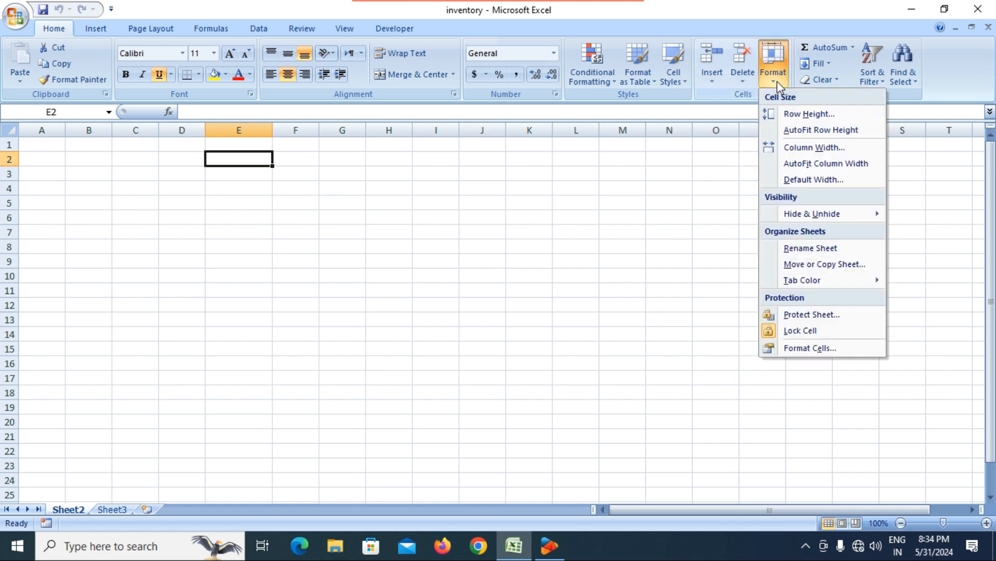
mouse_move(842, 214)
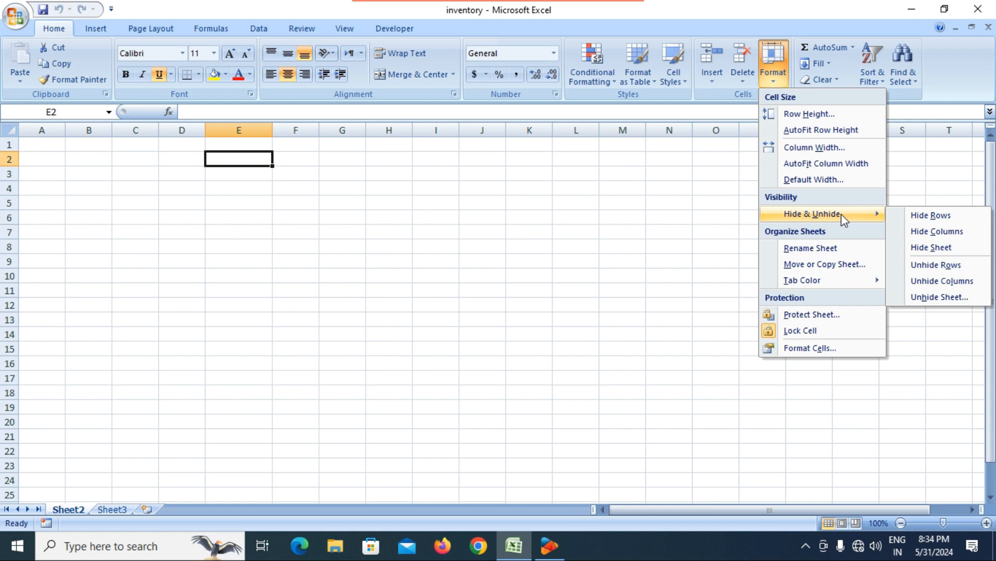
left_click(941, 301)
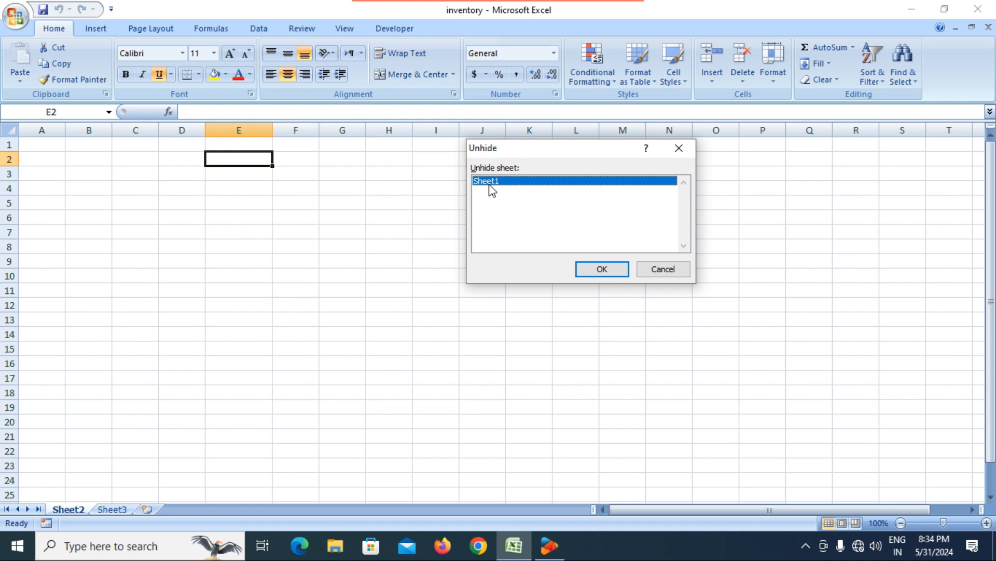
left_click(615, 270)
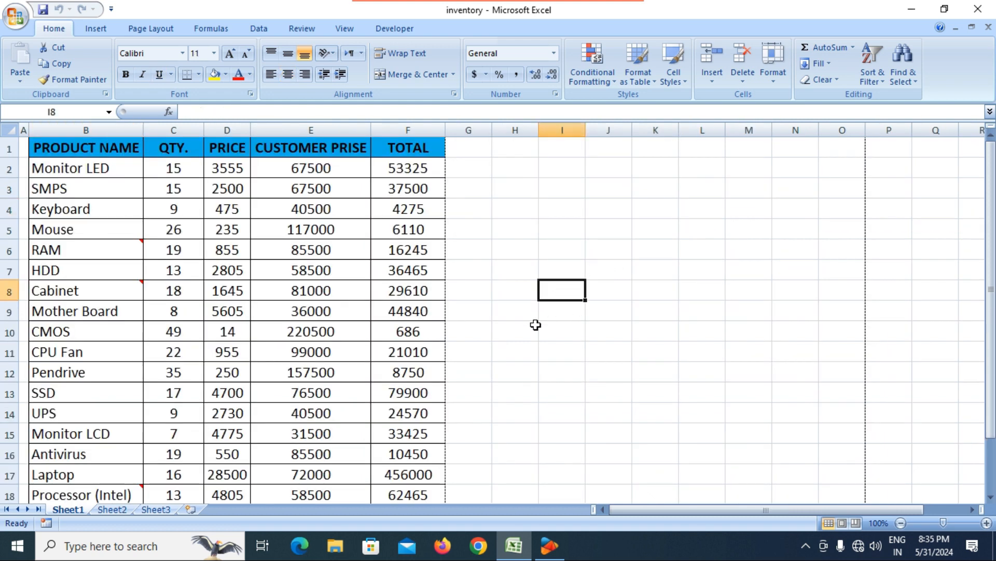
left_click(773, 82)
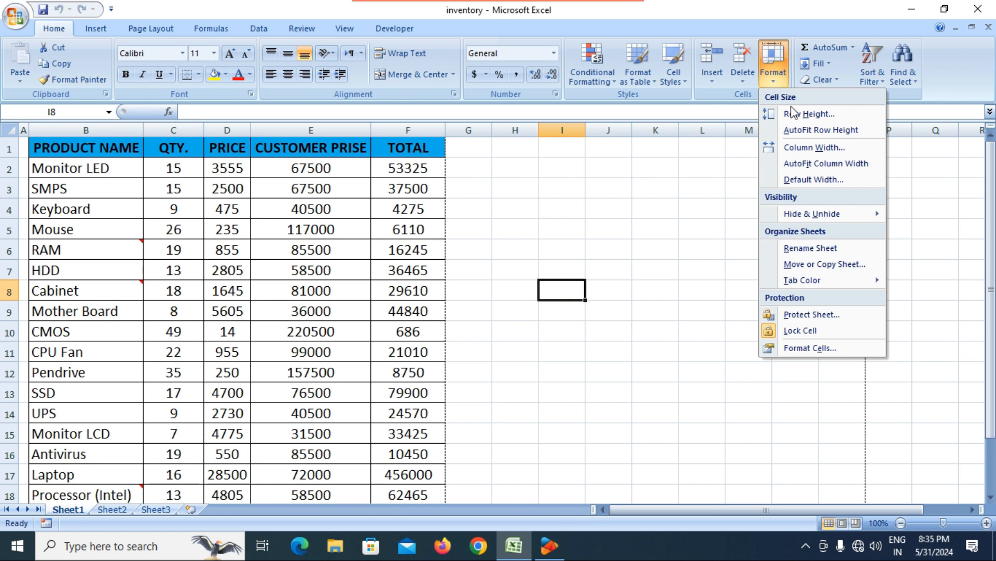
mouse_move(800, 216)
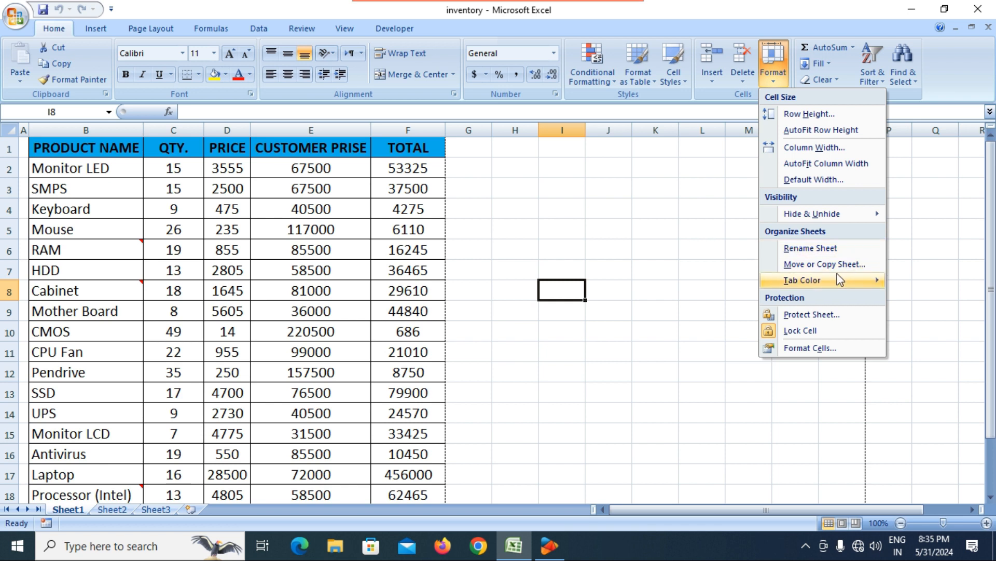
mouse_move(840, 281)
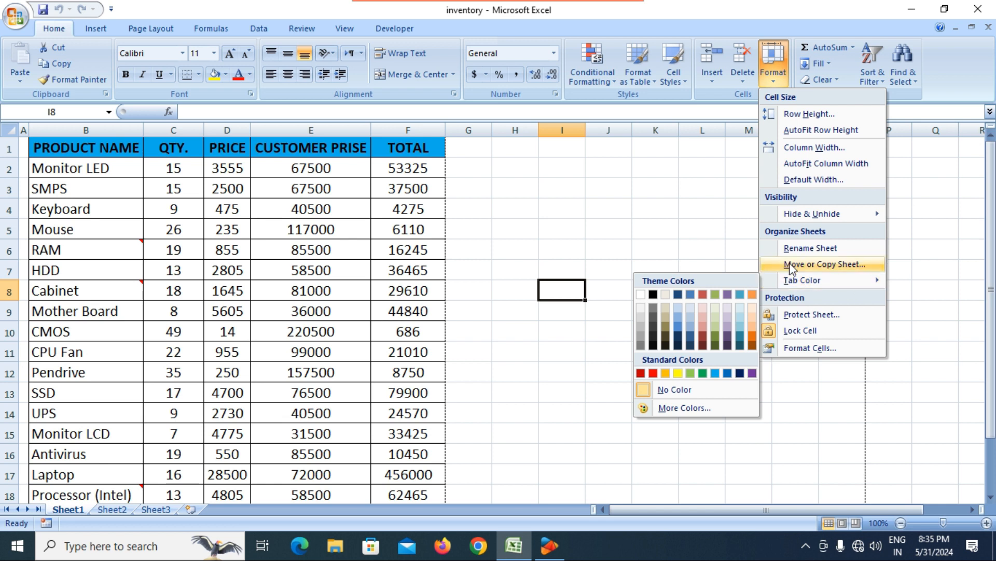
left_click(256, 384)
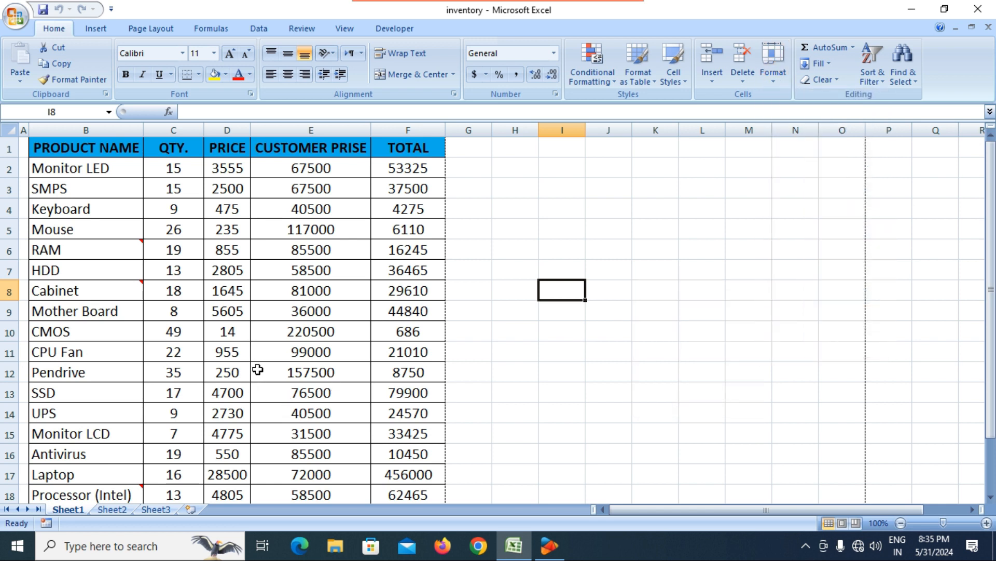
left_click(255, 377)
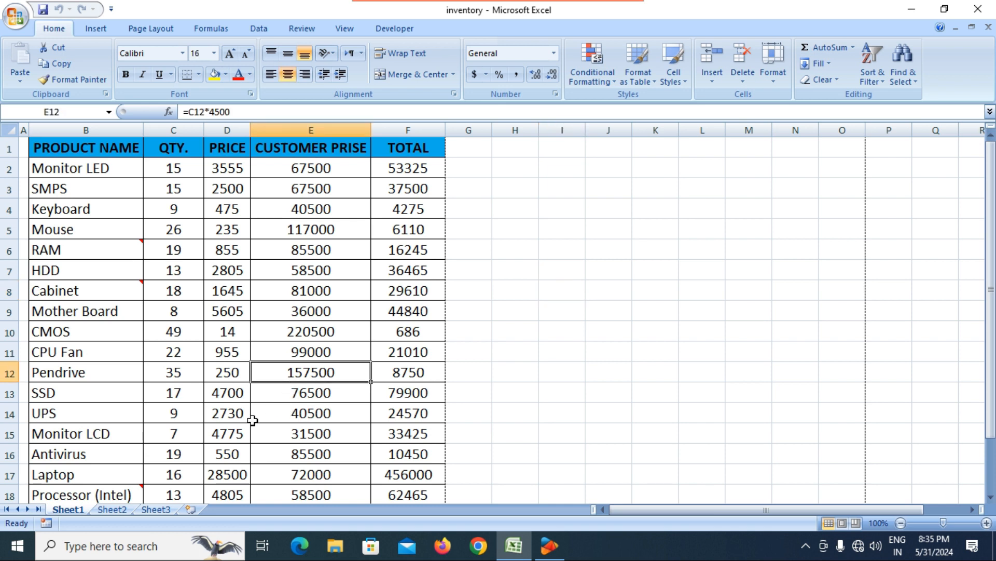
left_click(113, 510)
left_click(143, 510)
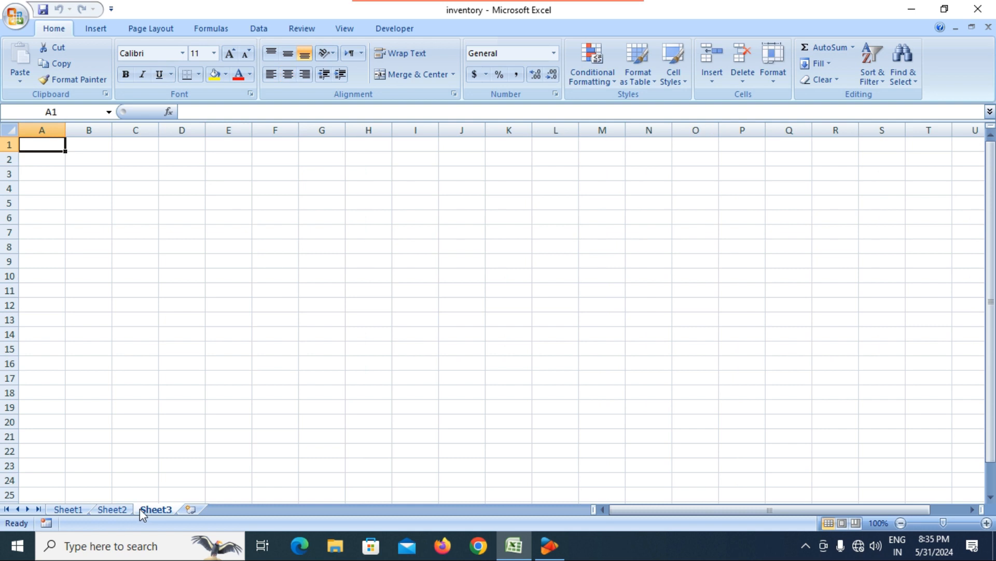
left_click(113, 509)
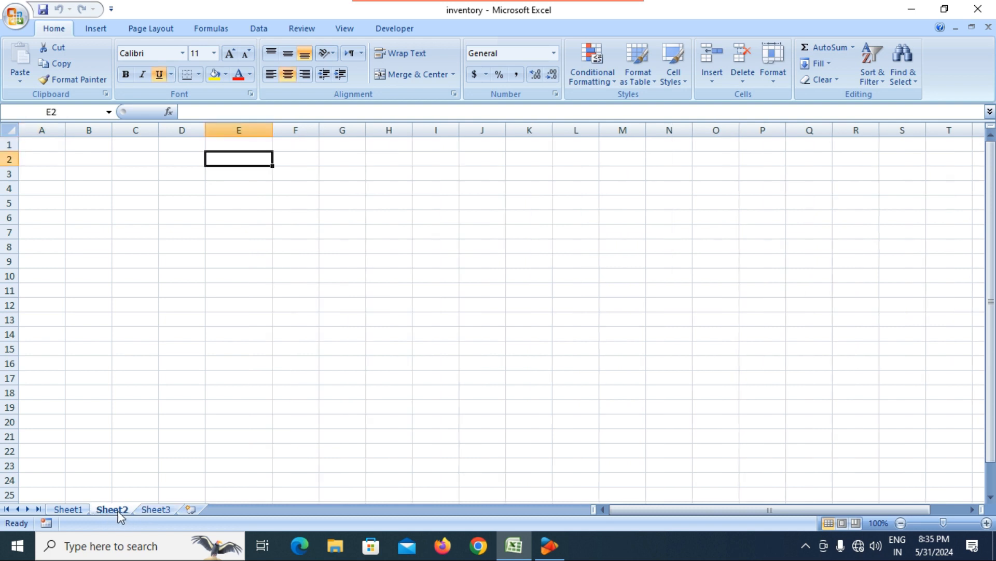
left_click(78, 509)
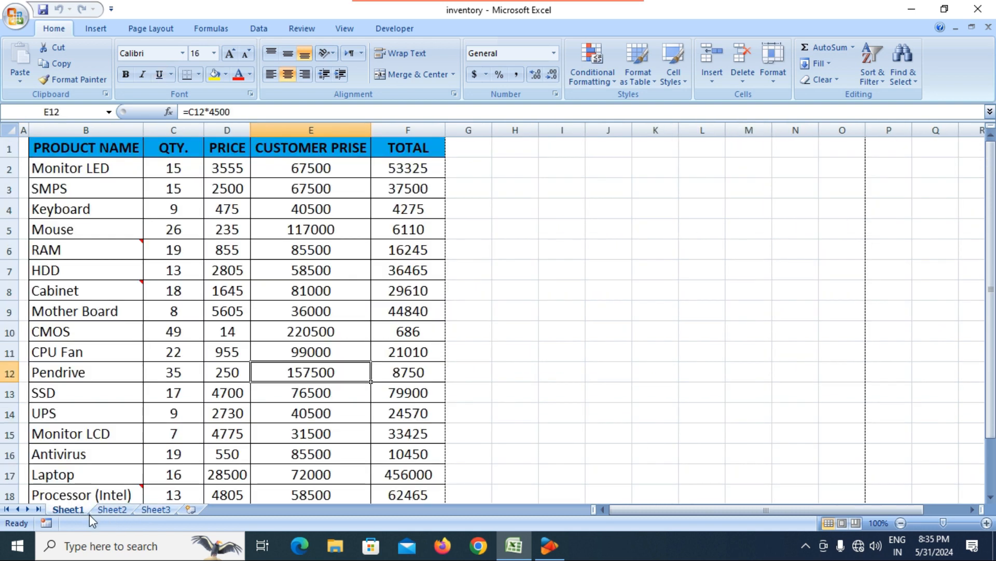
left_click(114, 513)
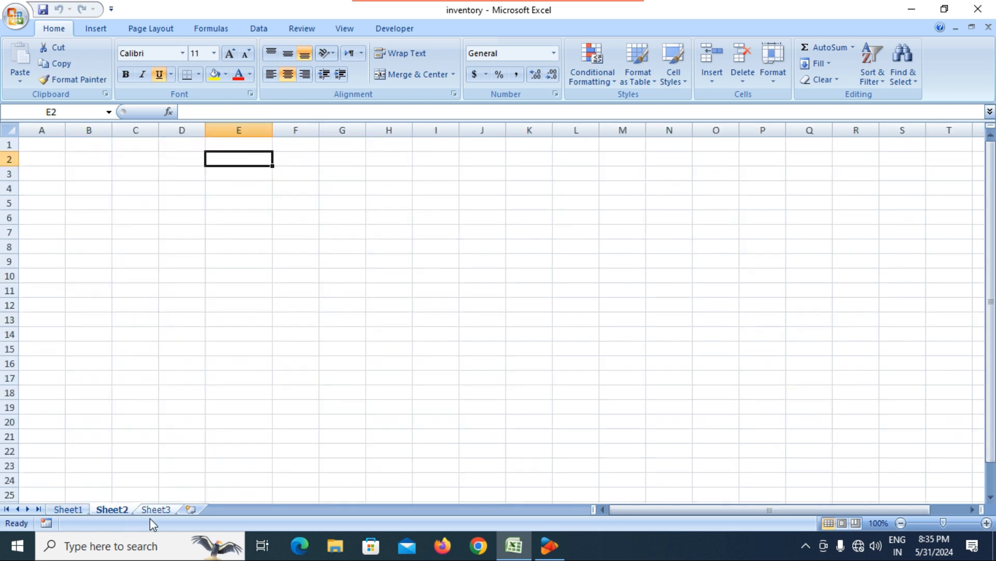
left_click(148, 510)
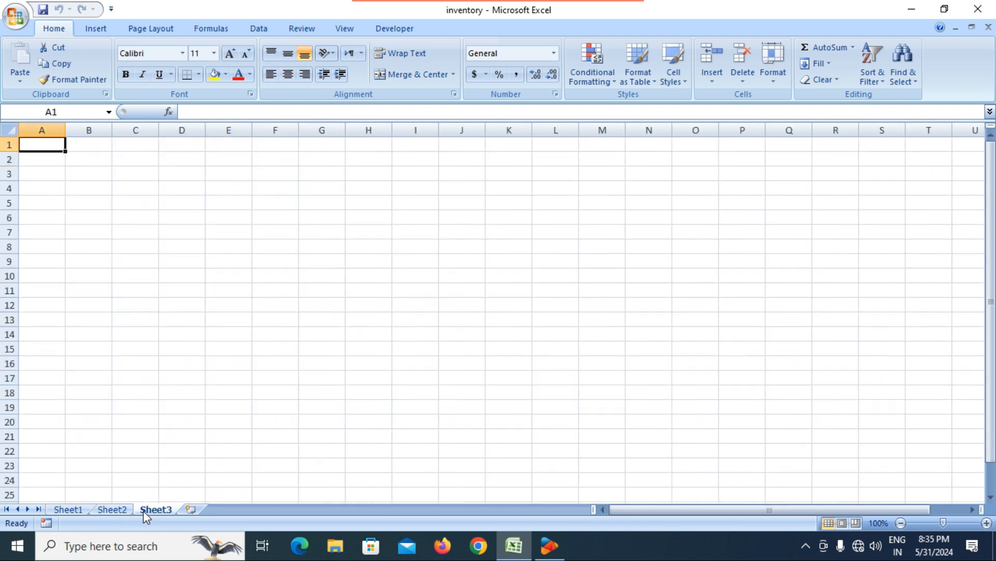
left_click(73, 510)
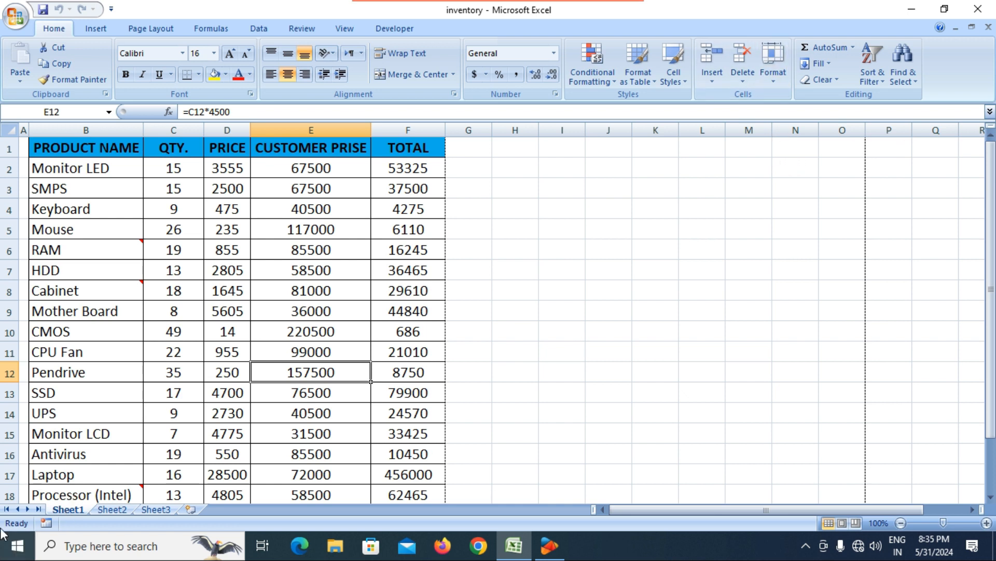
Step: Rename the Sheet1 tab to INVENTORY using Format > Rename Sheet
right_click(67, 511)
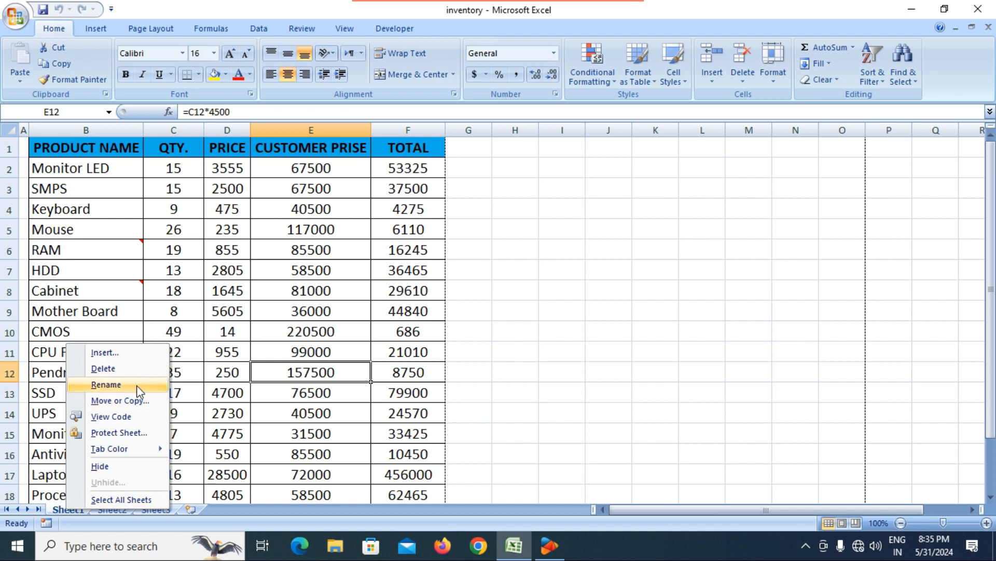
left_click(307, 423)
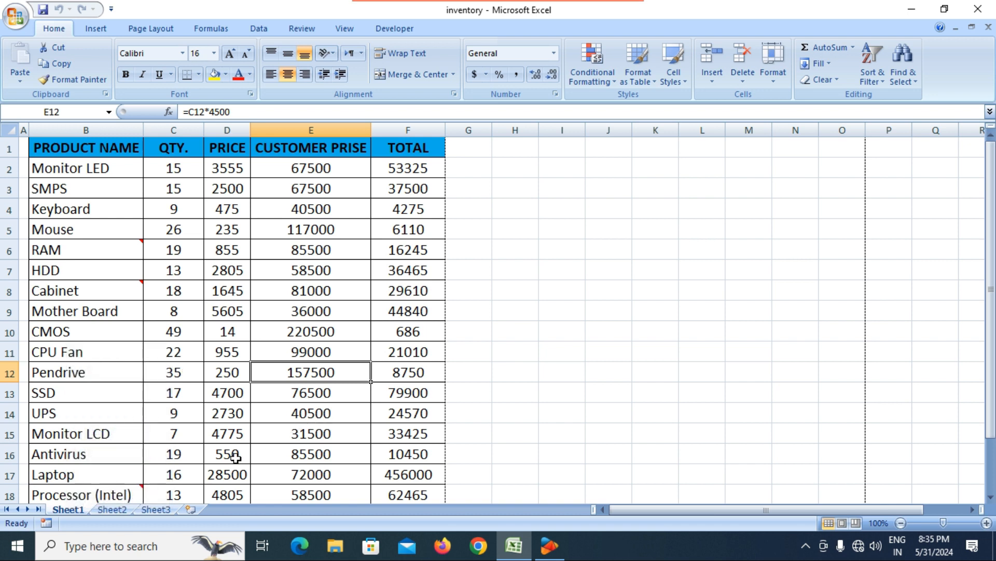
double_click(68, 510)
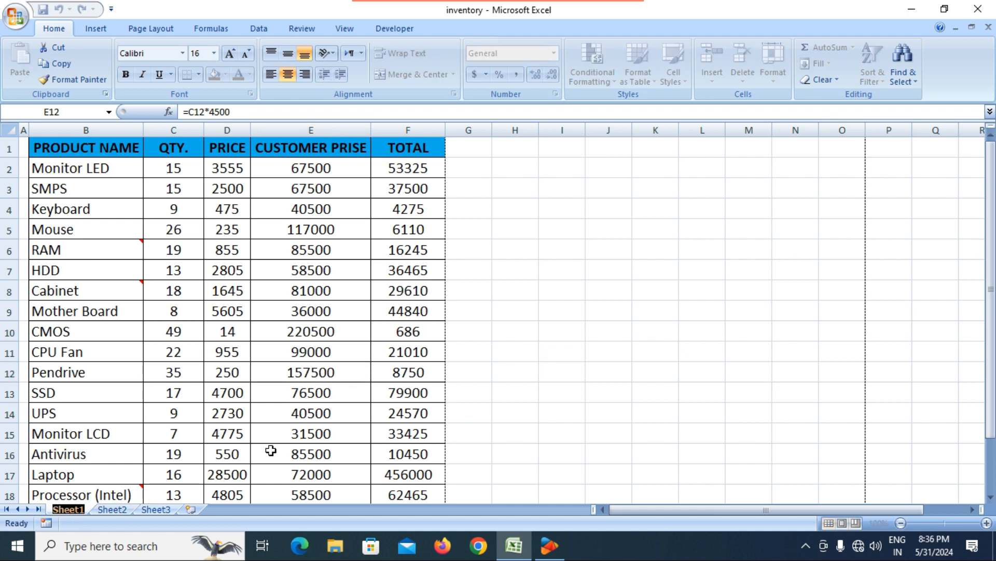
left_click(157, 460)
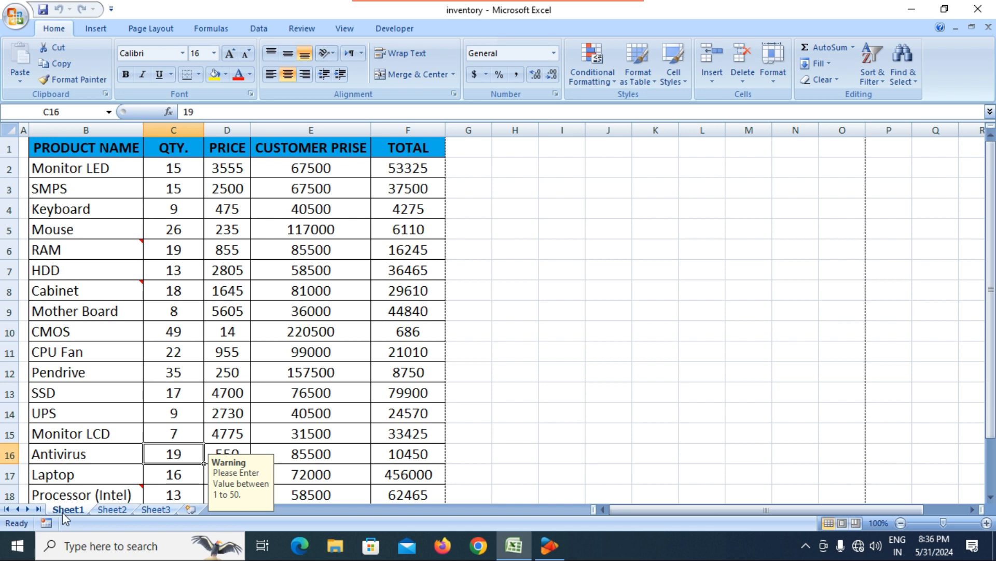
left_click(773, 70)
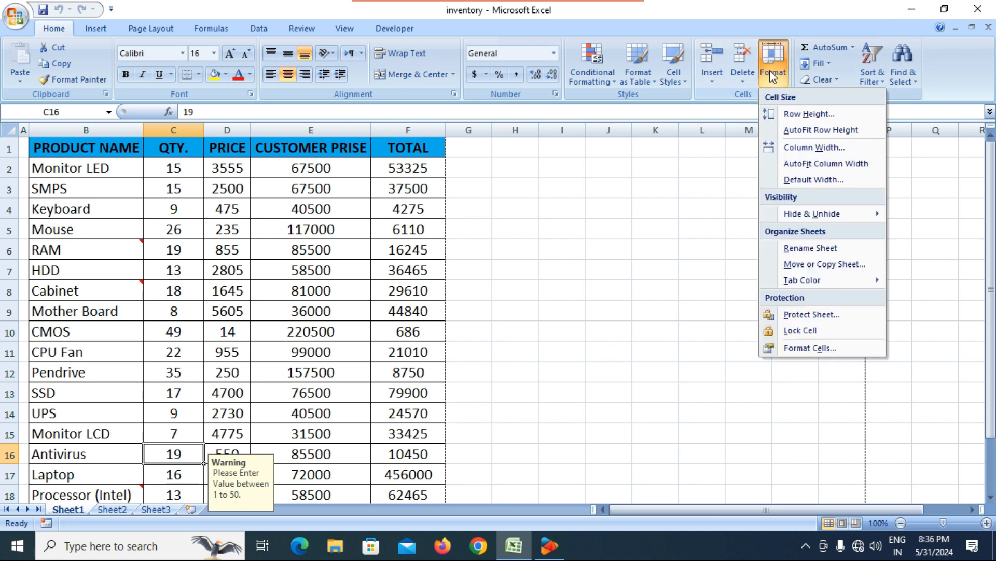
left_click(808, 248)
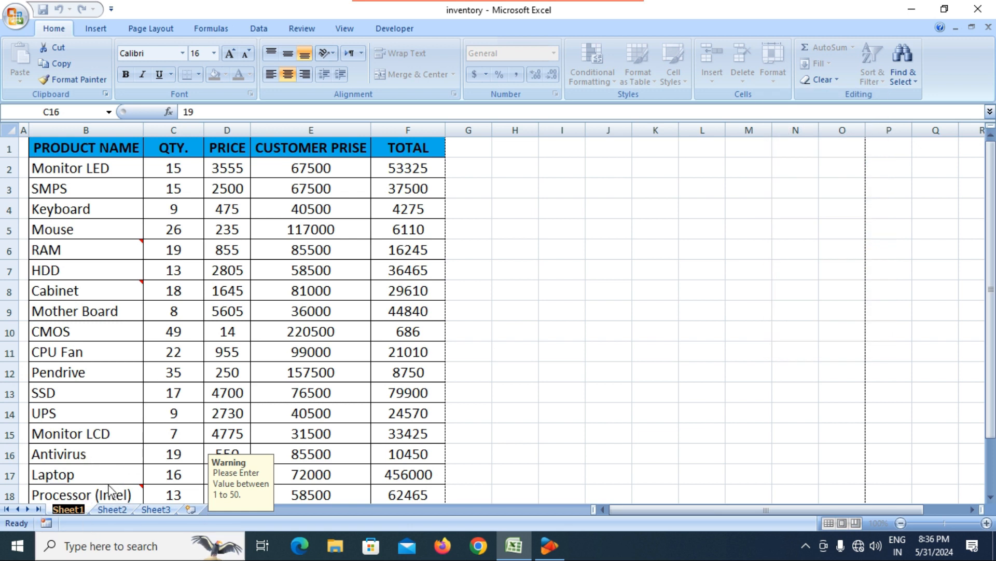
type("INVE")
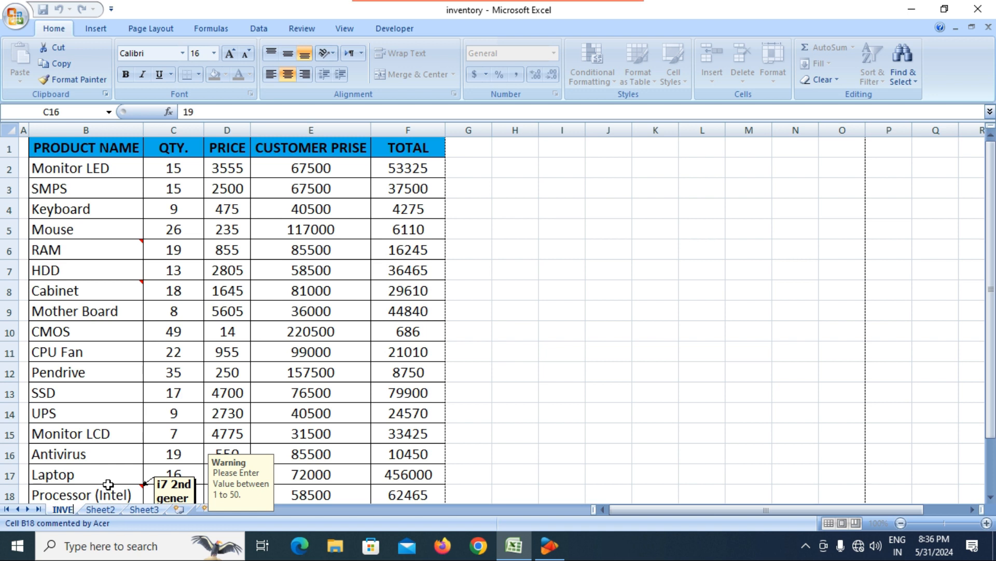
type("NTORY")
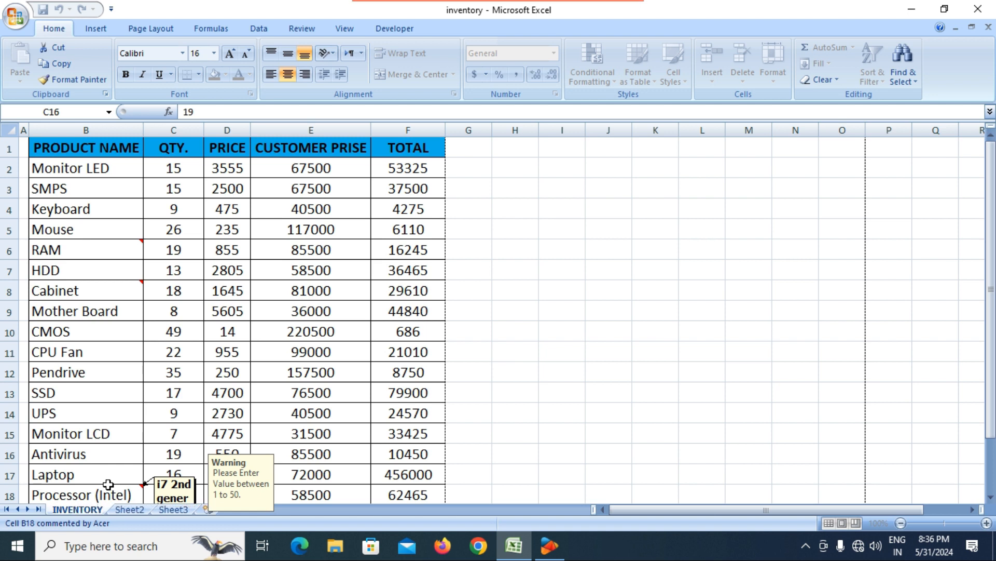
key("Return")
left_click(257, 314)
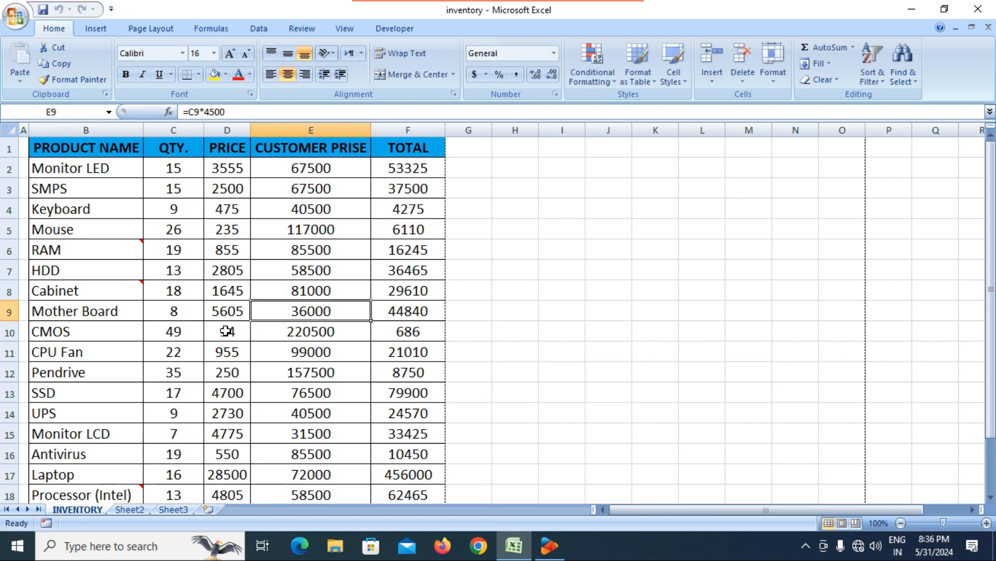
Step: Glance at Sheet2, scroll the INVENTORY table, and show the Format dropdown
left_click(134, 511)
left_click(771, 83)
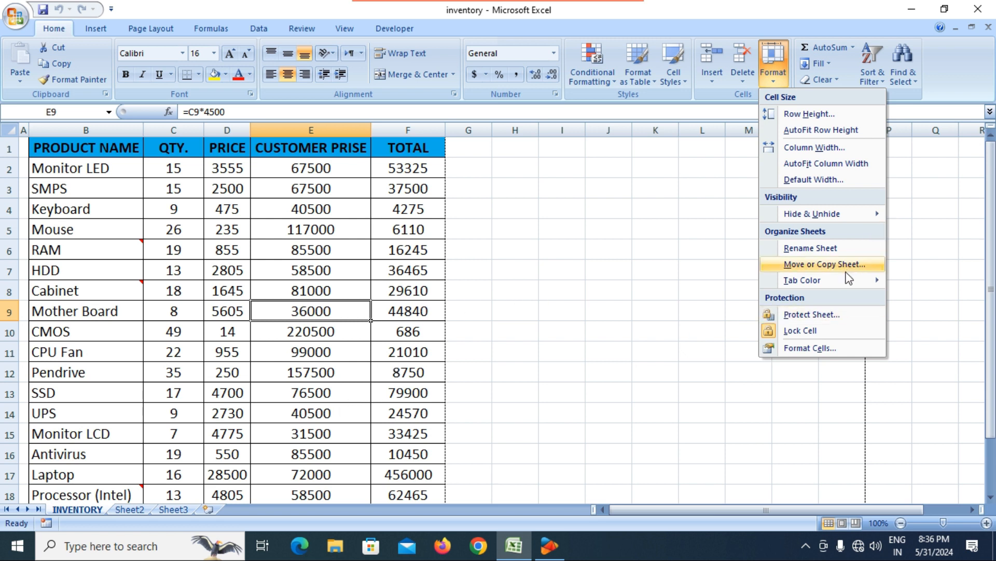
left_click(230, 377)
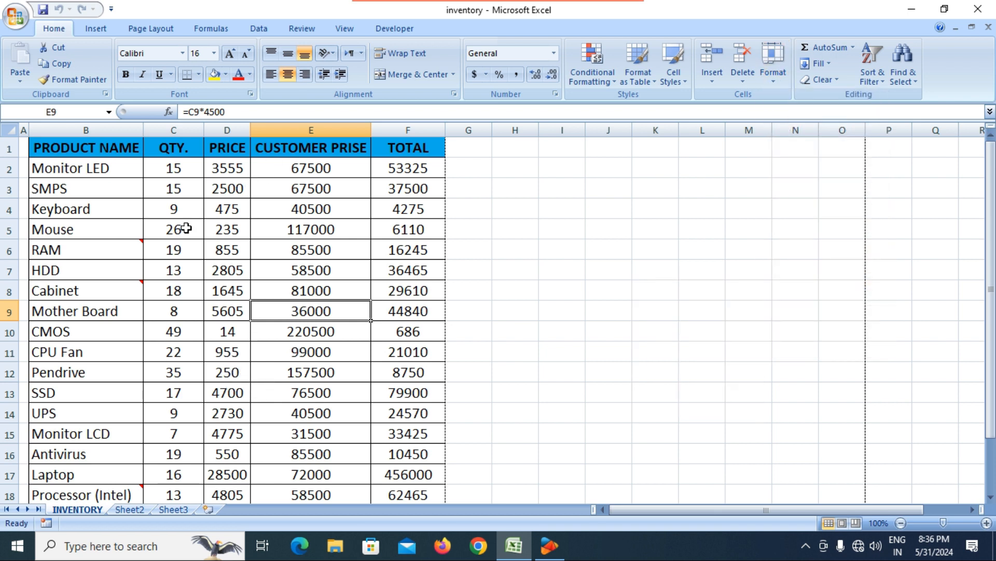
scroll(186, 228, "down", 5)
scroll(186, 227, "down", 3)
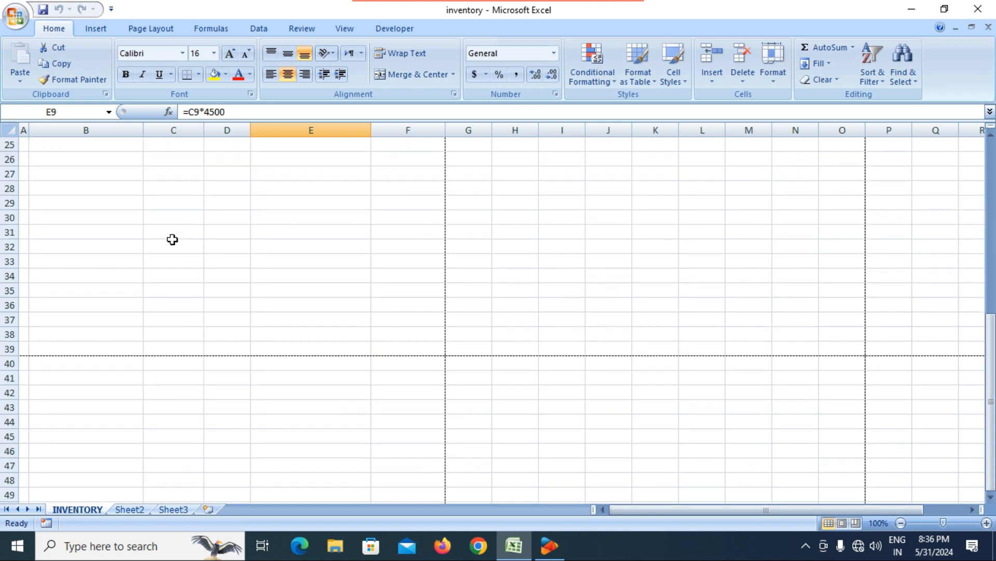
scroll(171, 239, "up", 8)
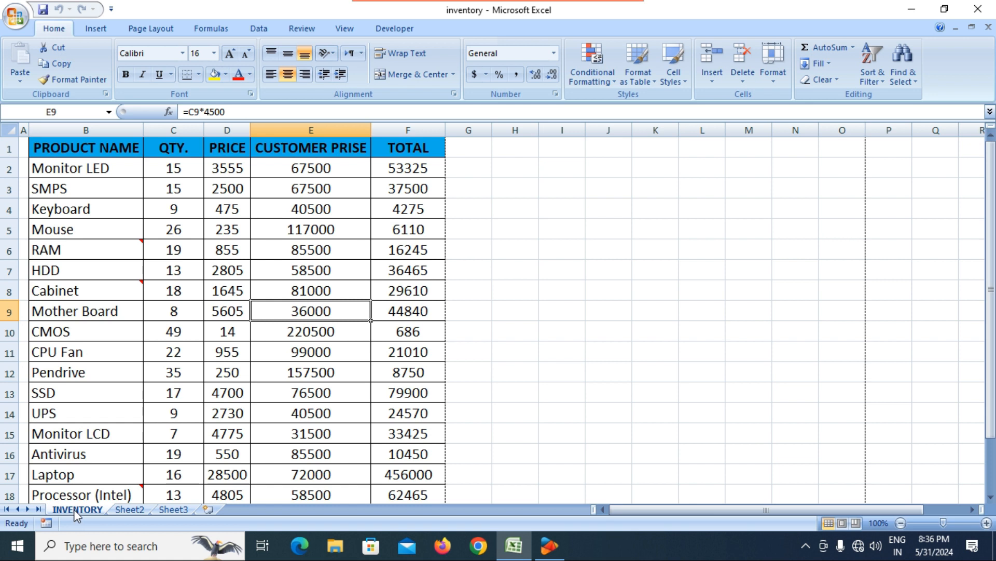
left_click(773, 72)
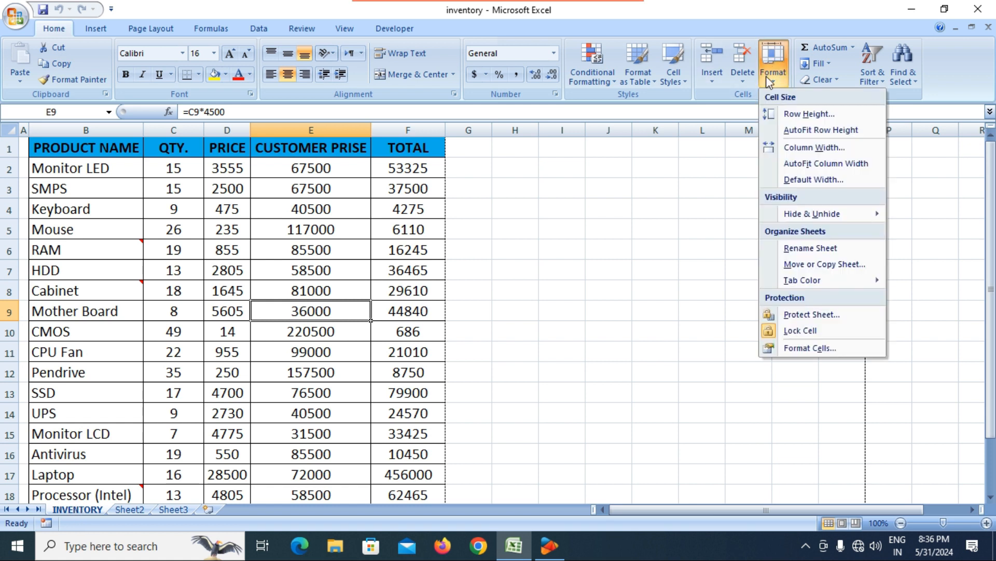
Step: Copy the INVENTORY sheet to the end with Move or Copy and Create a copy ticked
left_click(805, 264)
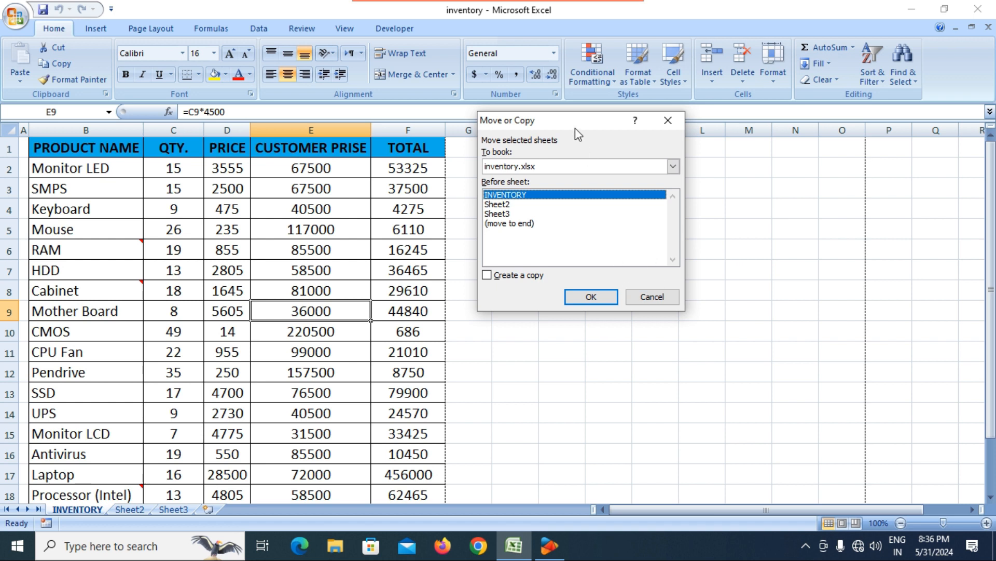
left_click_drag(566, 124, 591, 152)
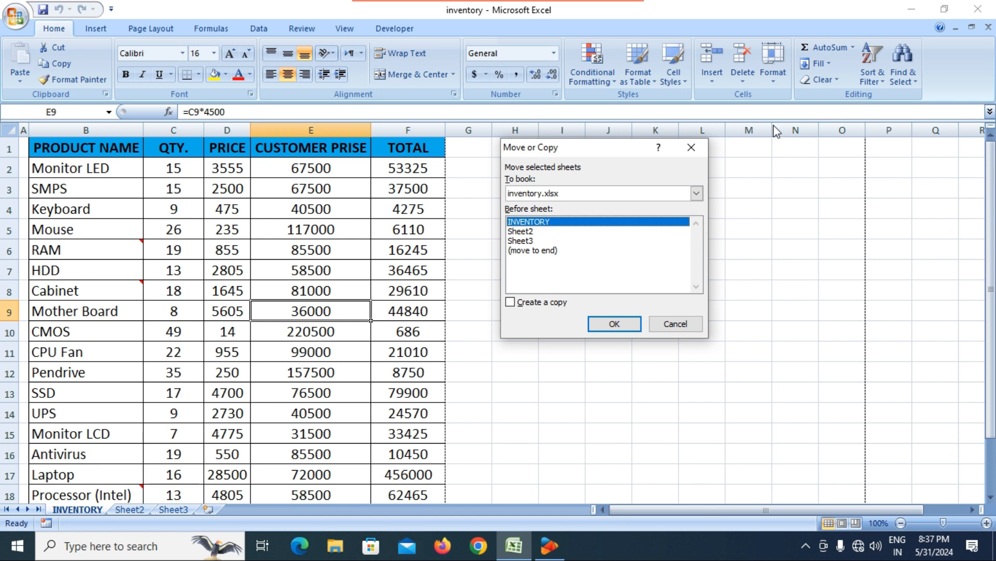
left_click(692, 147)
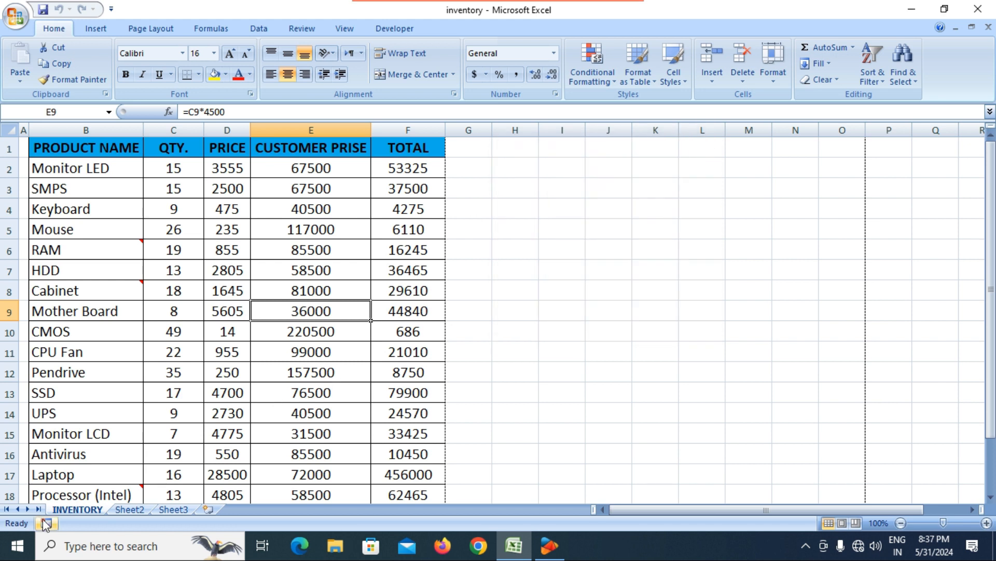
left_click(777, 73)
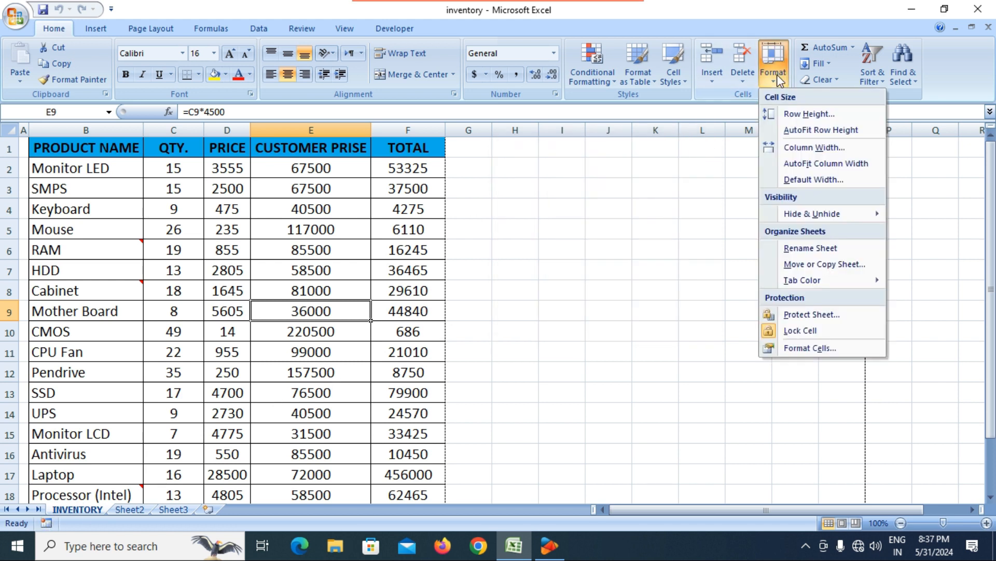
left_click(815, 262)
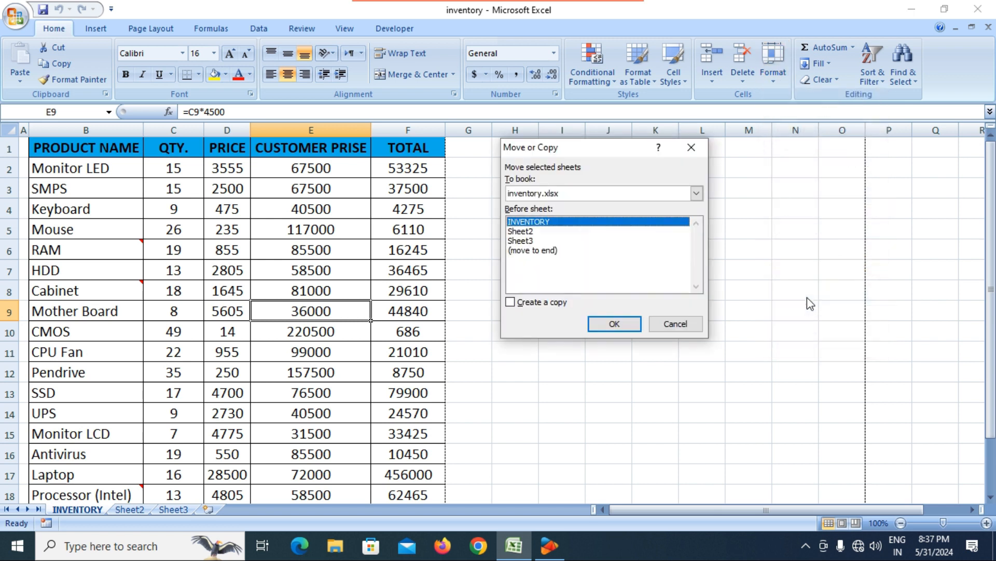
left_click(511, 304)
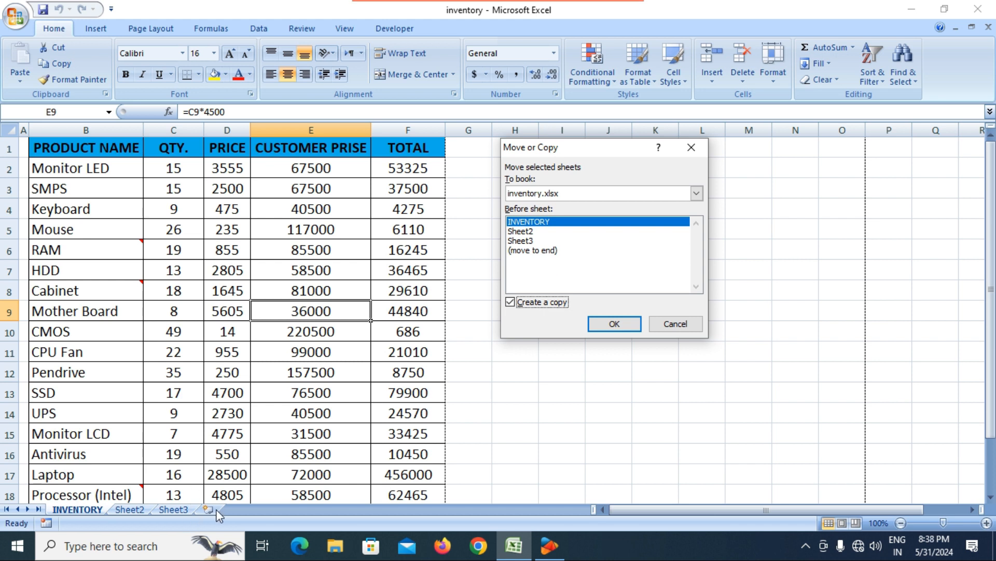
left_click(538, 252)
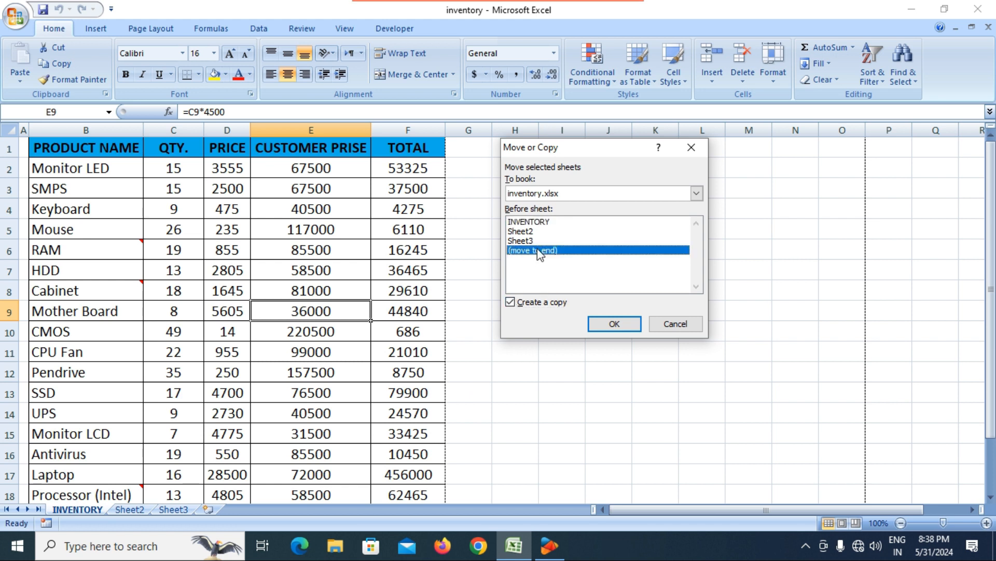
left_click(626, 325)
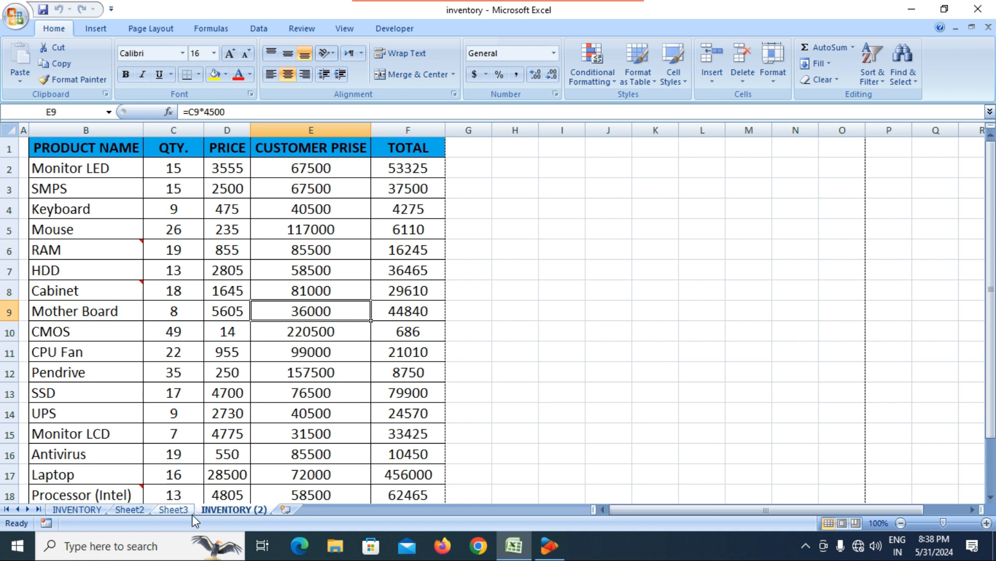
Step: Fill the INVENTORY (2) header row B1:F1 yellow
left_click(85, 509)
left_click(254, 509)
left_click_drag(45, 148, 442, 148)
left_click(212, 78)
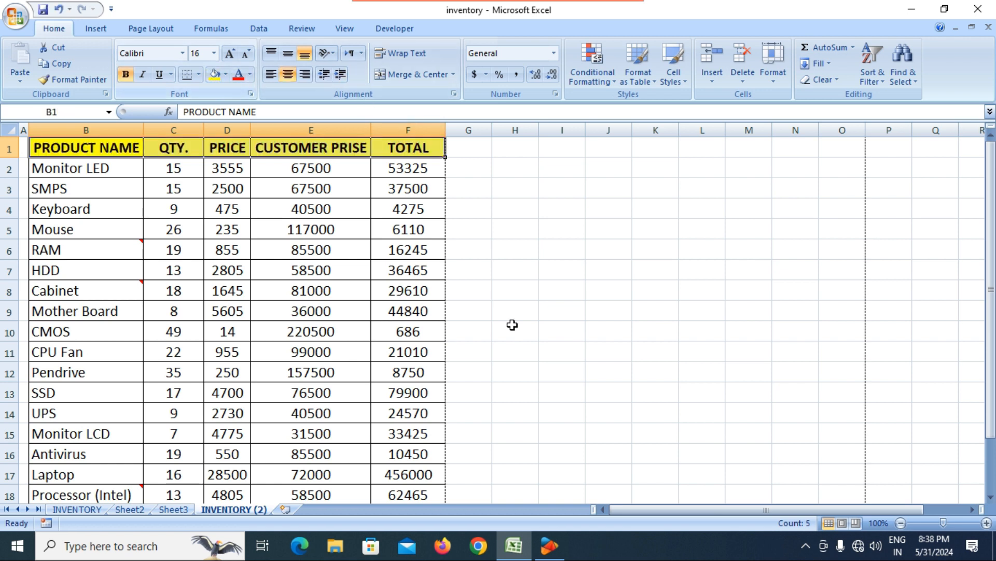
left_click(514, 345)
Step: Compare the yellow header with the original INVENTORY sheet, then return to INVENTORY (2)
left_click(88, 508)
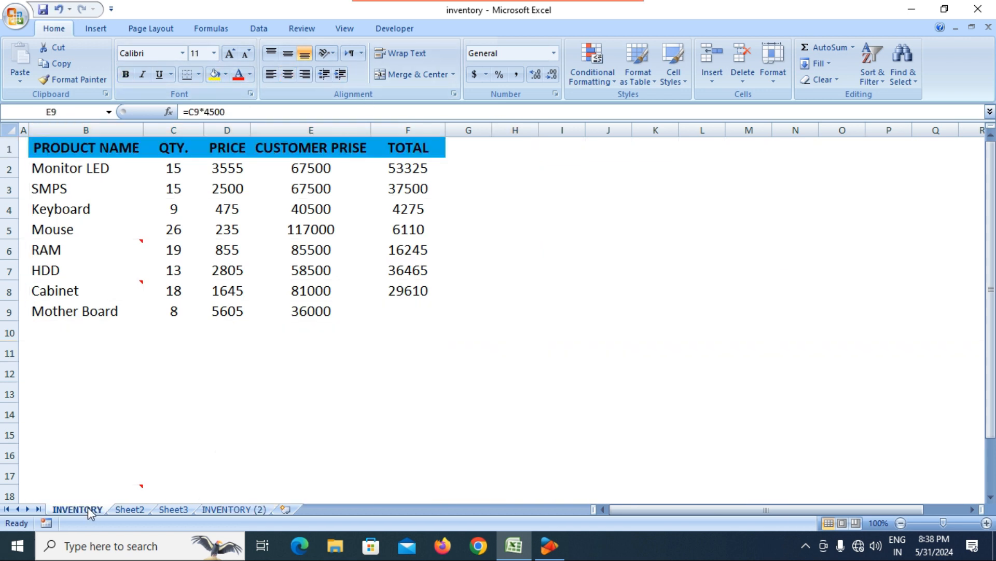
left_click(254, 510)
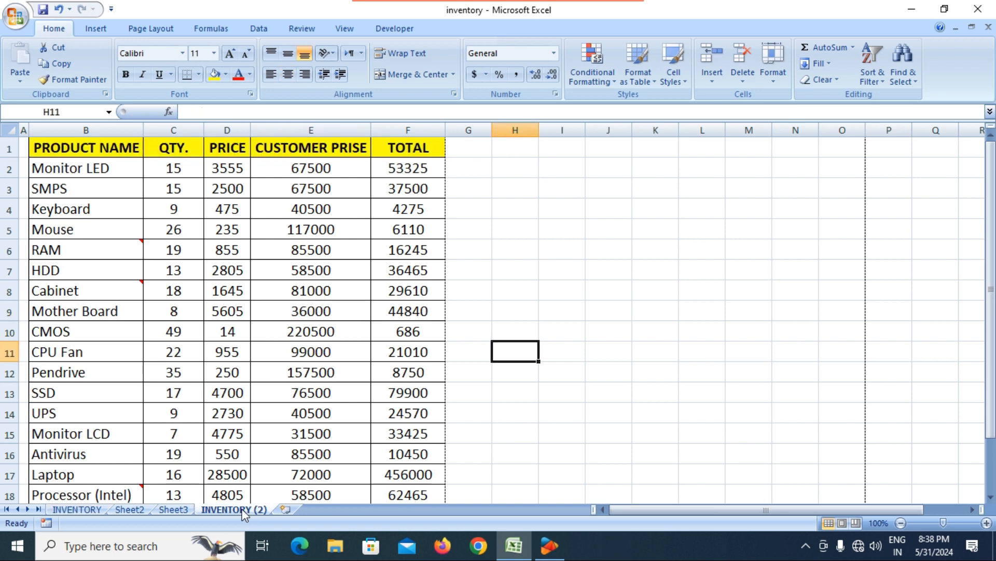
left_click(305, 412)
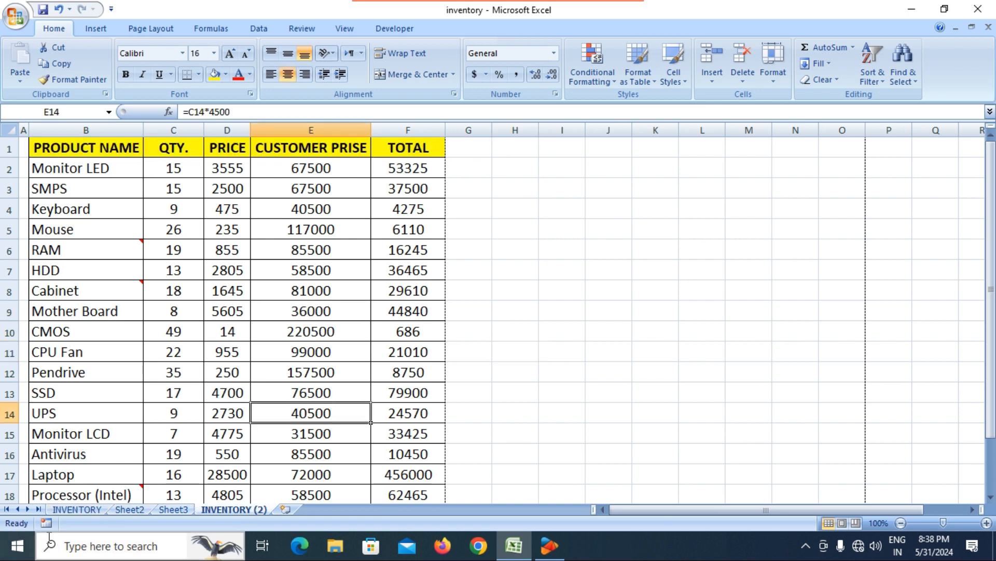
left_click(82, 509)
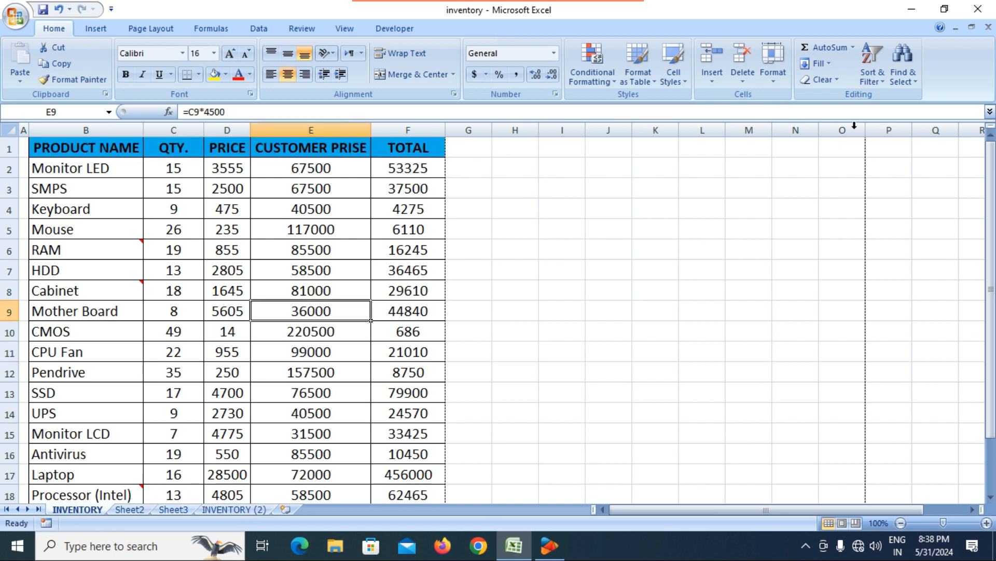
left_click(782, 78)
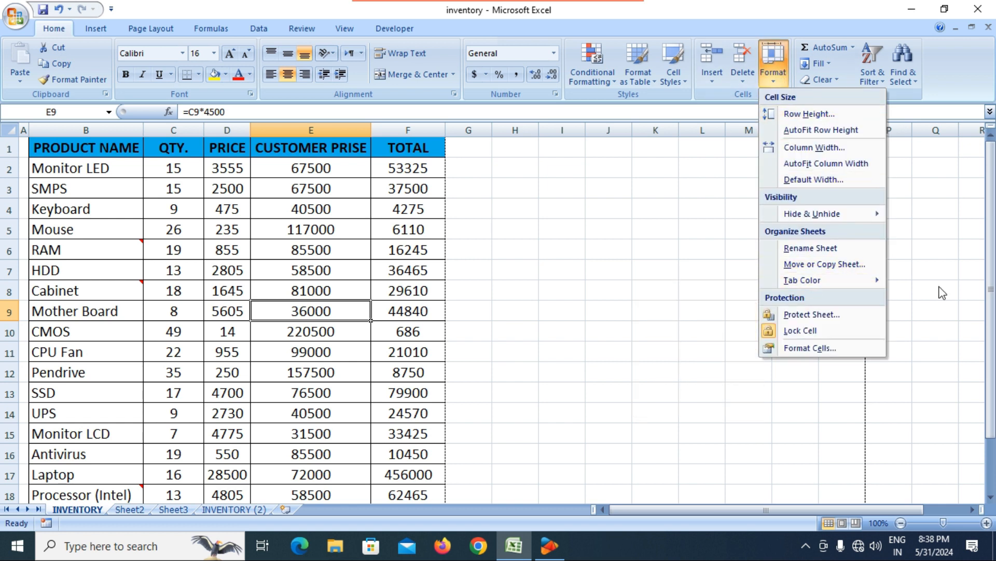
mouse_move(778, 284)
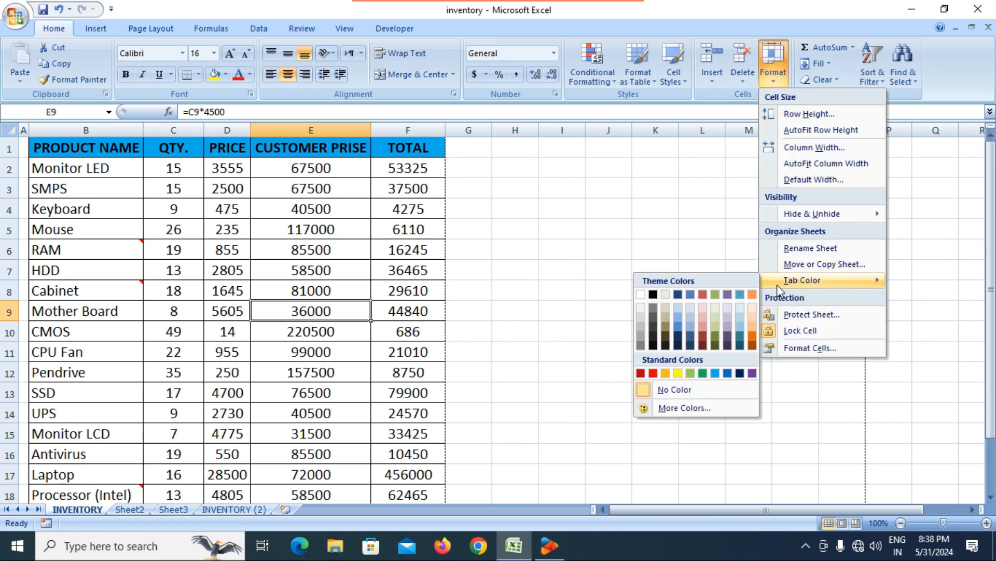
left_click(465, 280)
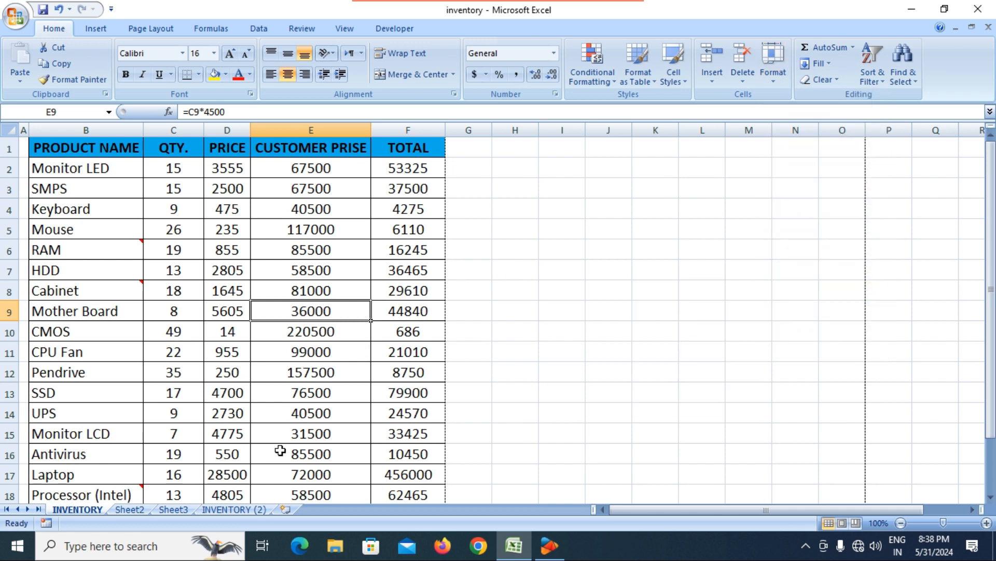
left_click(232, 511)
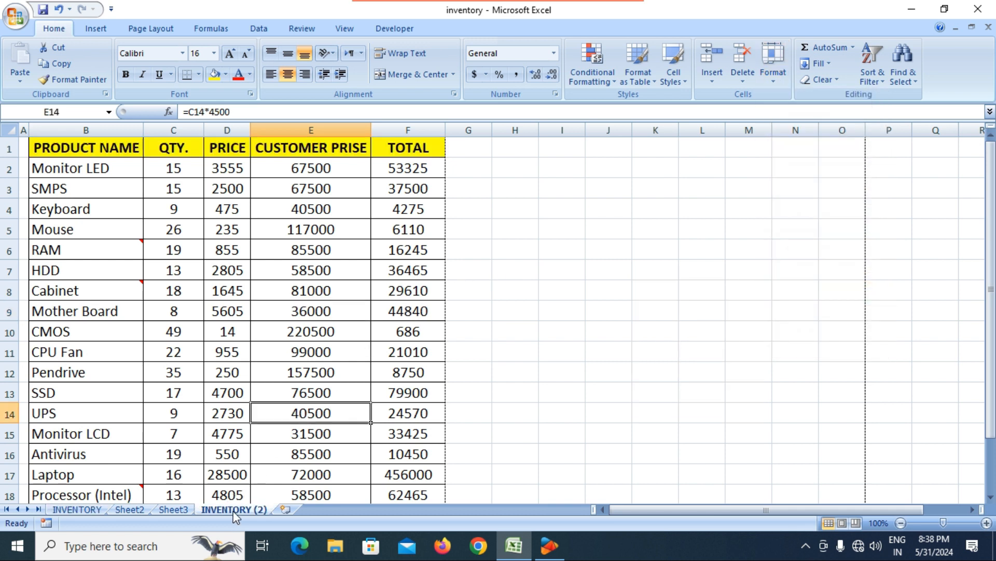
left_click(770, 79)
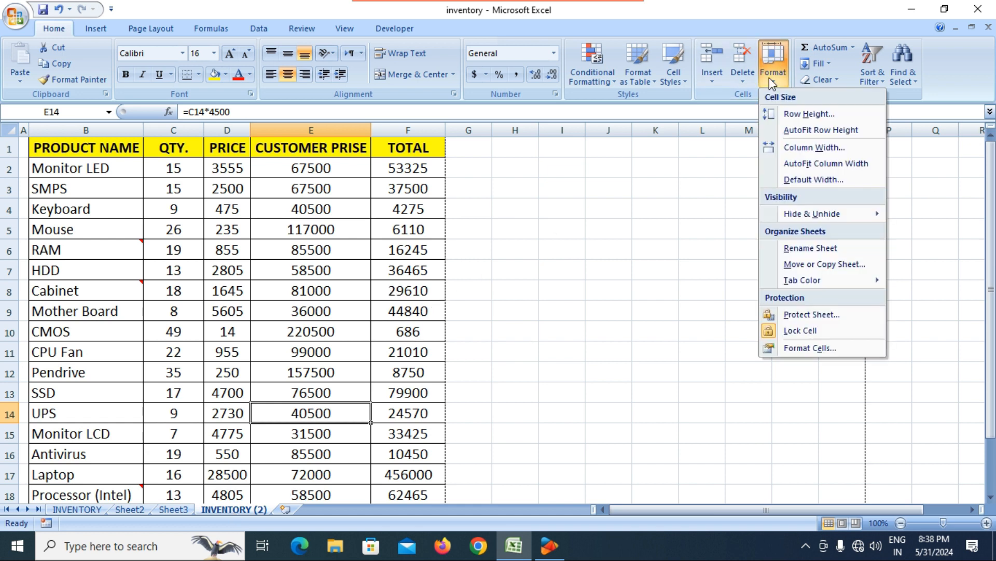
left_click(802, 265)
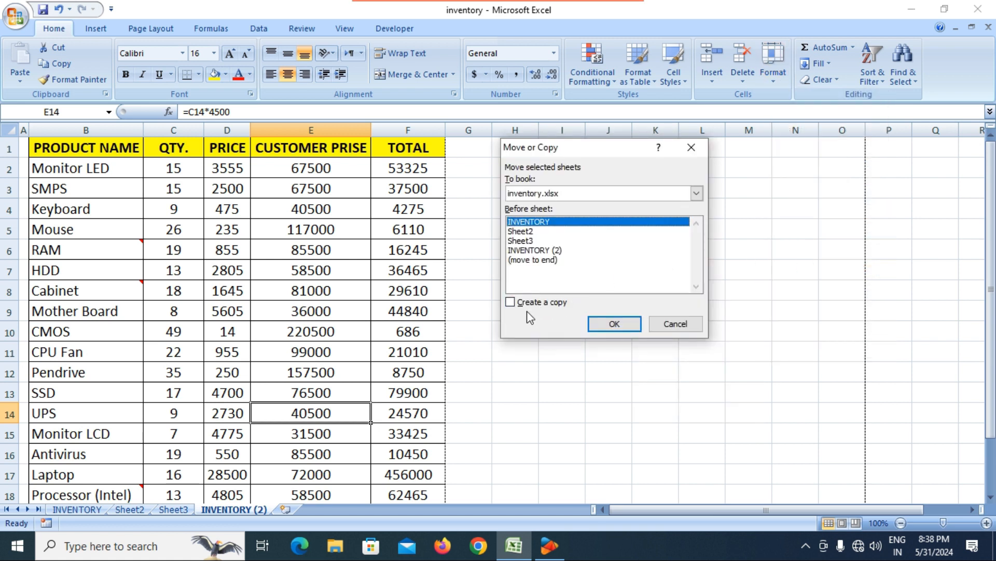
left_click(515, 304)
left_click(569, 193)
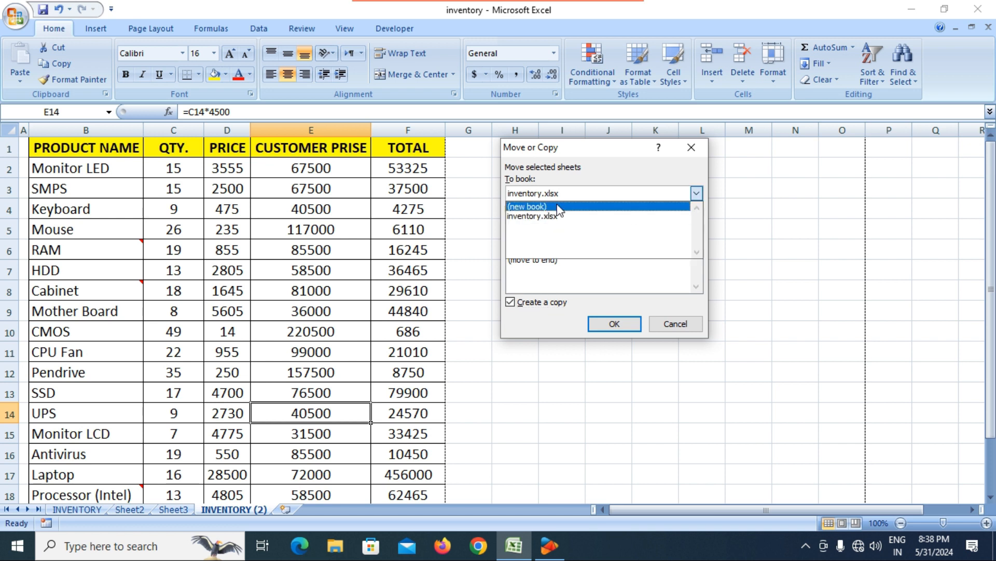
left_click(538, 207)
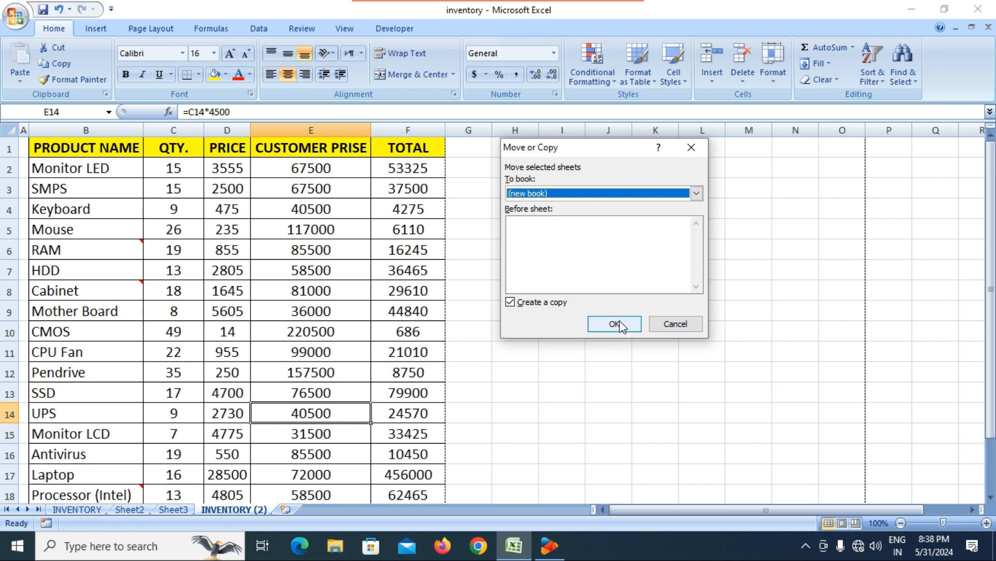
left_click(620, 324)
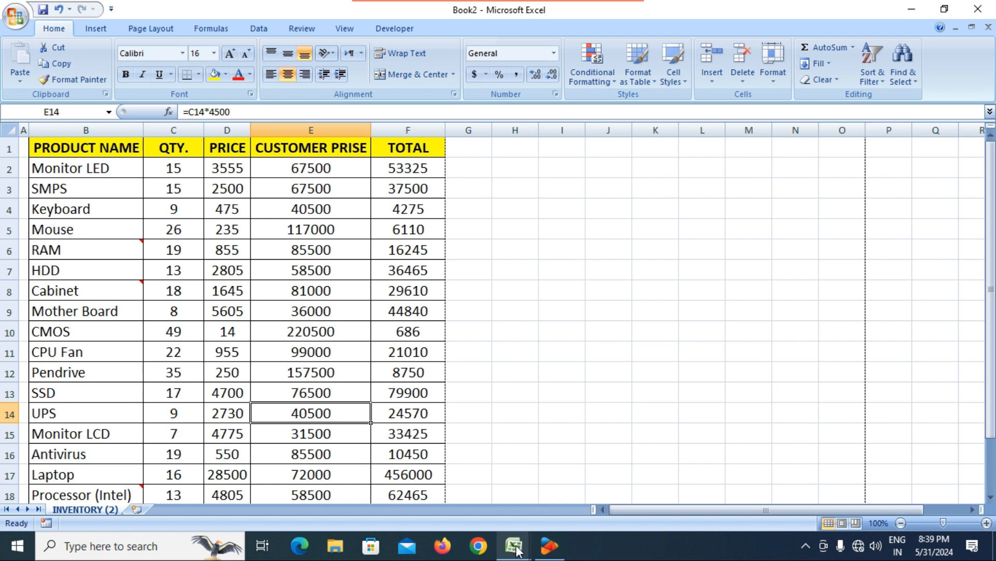
mouse_move(517, 550)
left_click(449, 496)
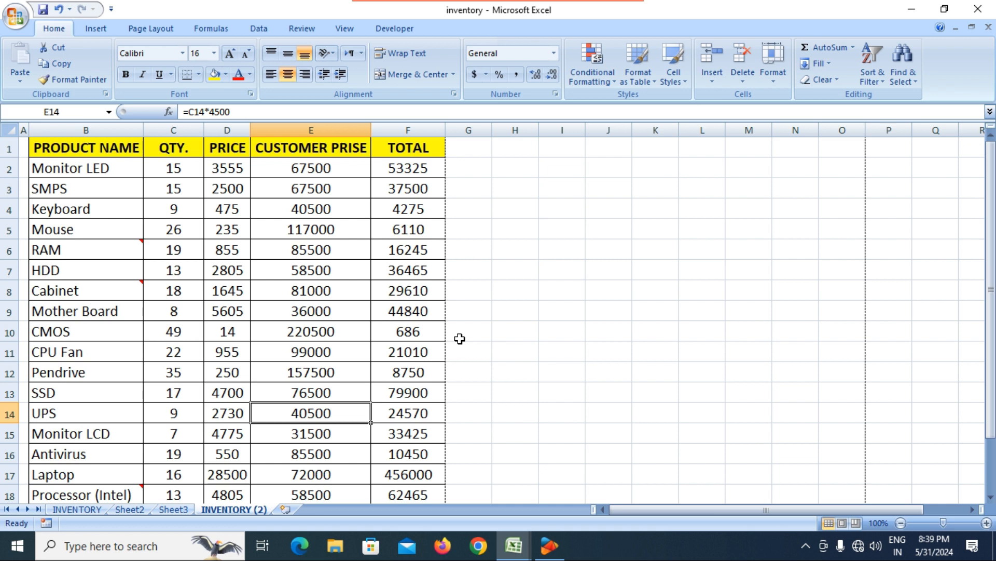
mouse_move(520, 556)
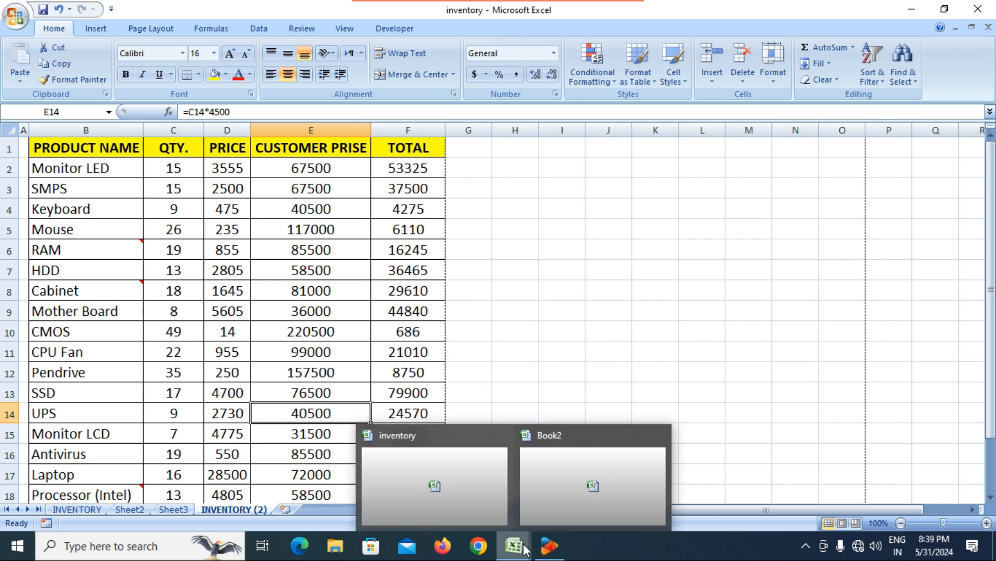
left_click(660, 437)
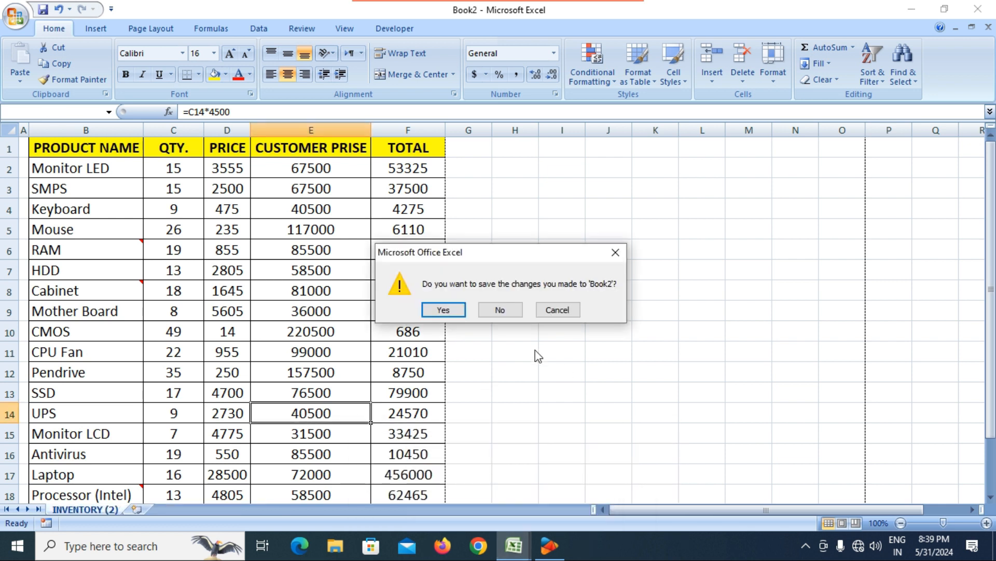
left_click(500, 310)
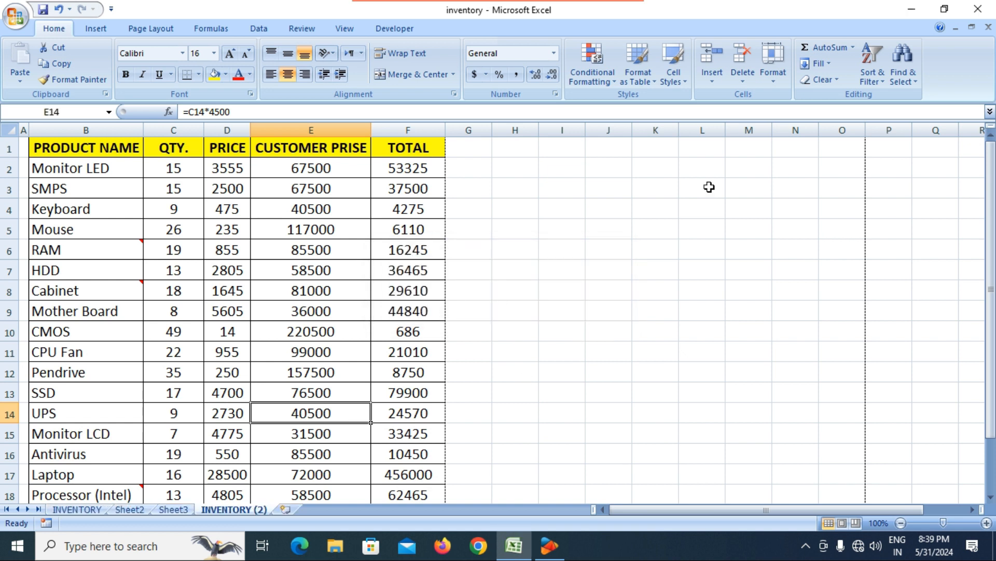
Step: Colour the INVENTORY sheet tab red via Format > Tab Color
left_click(780, 85)
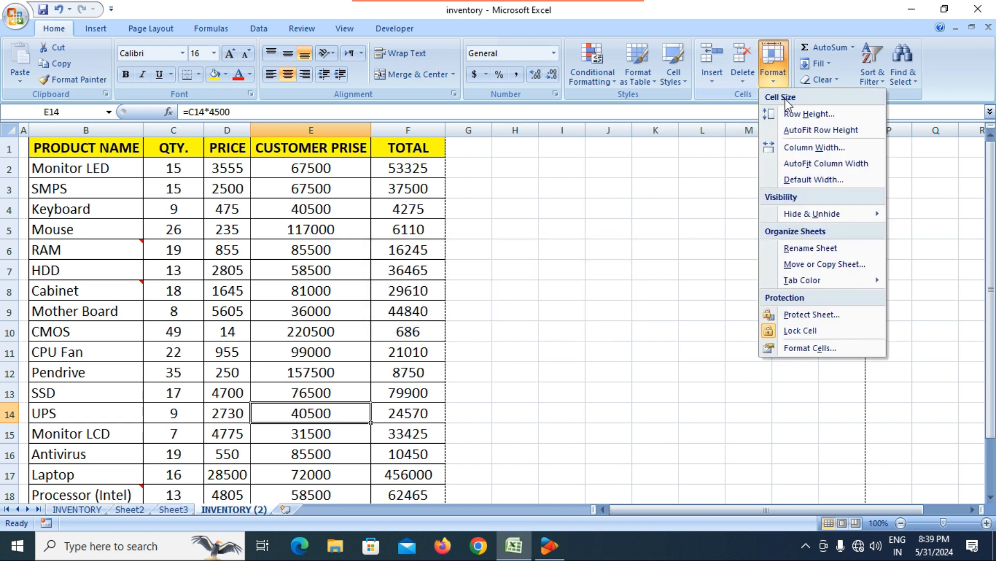
mouse_move(832, 281)
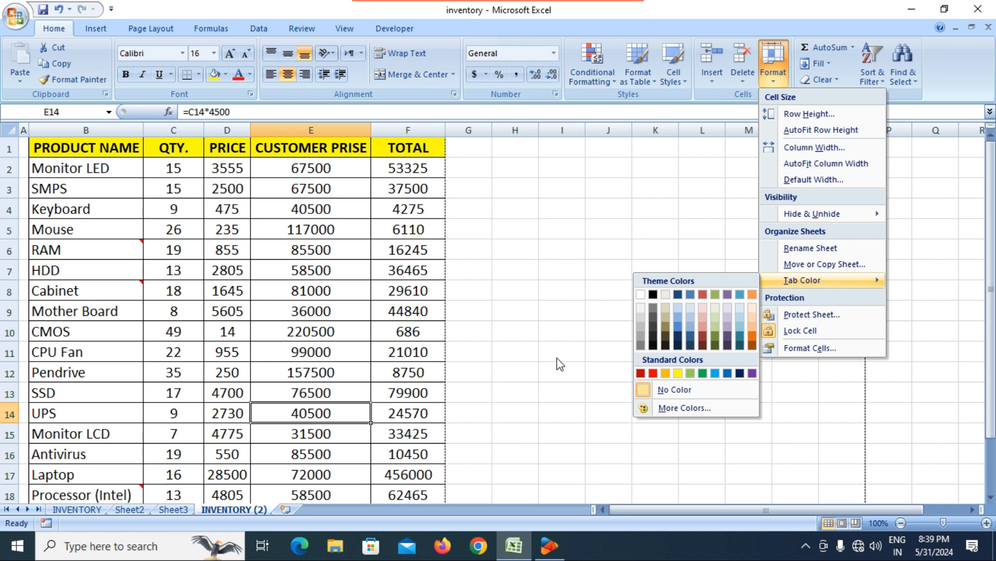
left_click(77, 509)
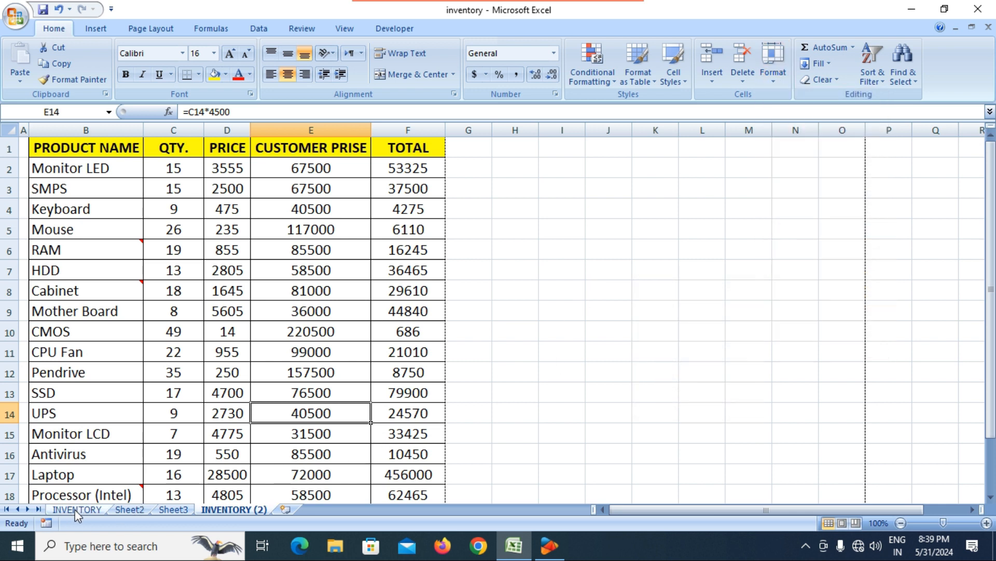
left_click(75, 509)
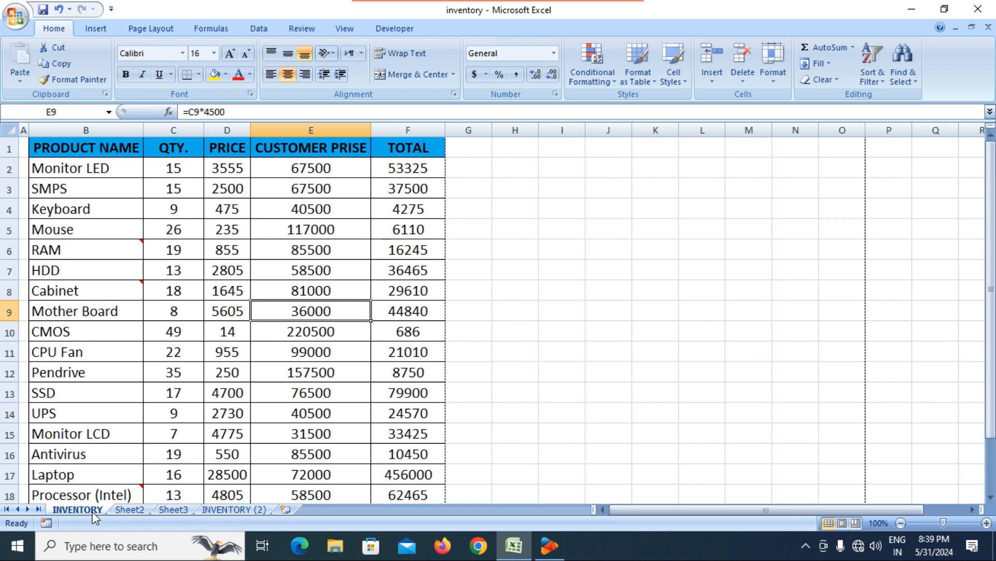
left_click(773, 73)
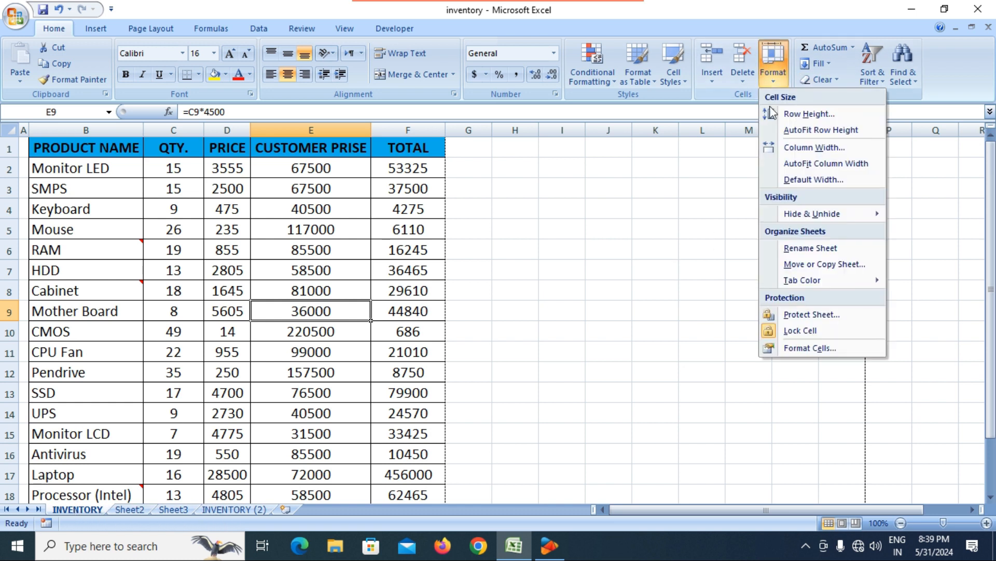
mouse_move(802, 284)
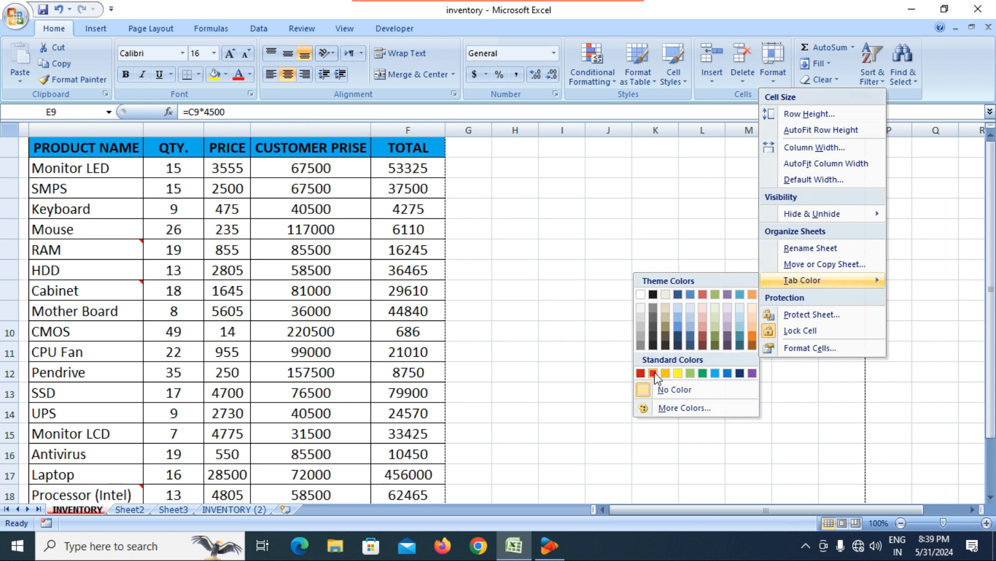
left_click(441, 391)
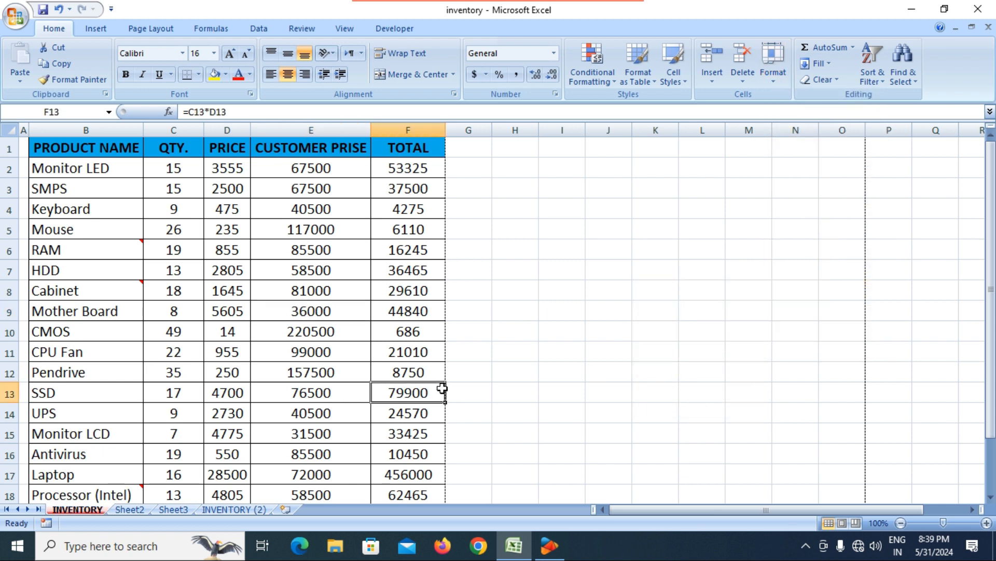
Step: Colour the INVENTORY (2) sheet tab light blue
left_click(232, 509)
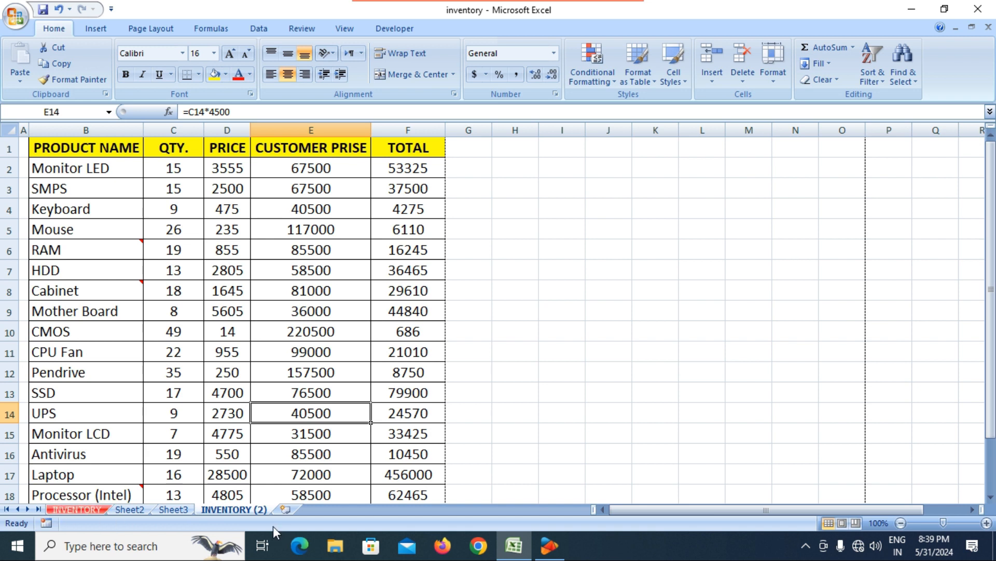
left_click(774, 81)
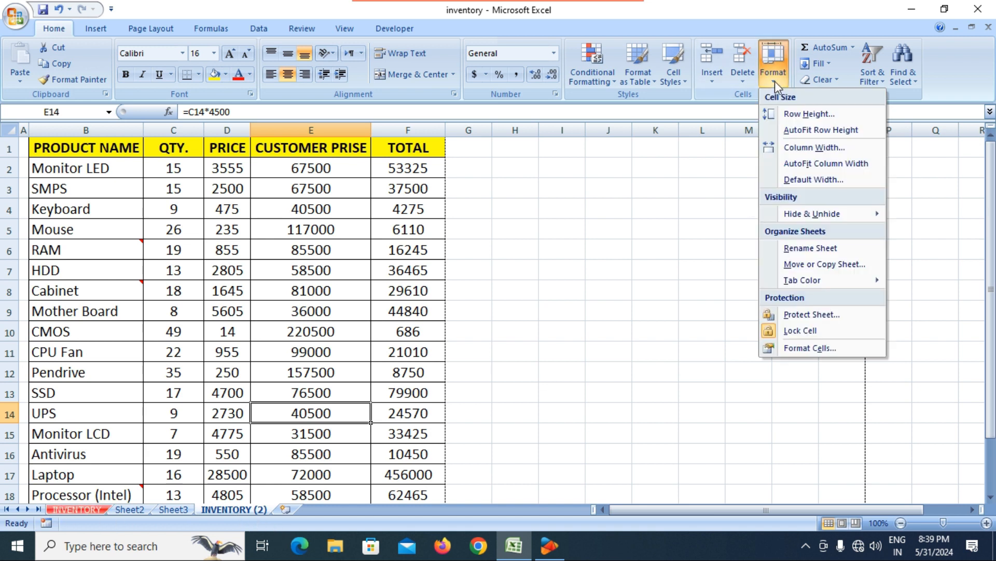
mouse_move(793, 285)
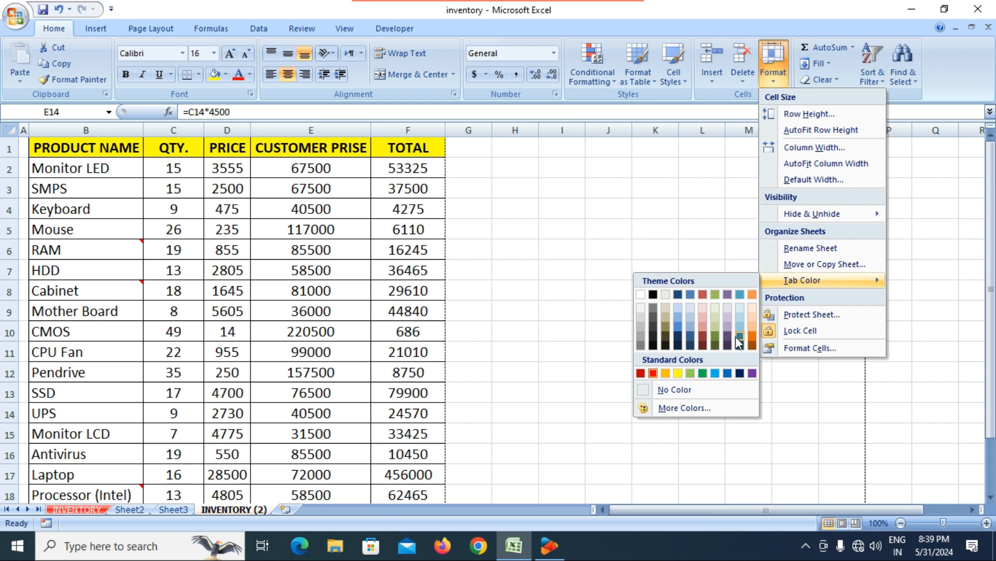
left_click(715, 373)
left_click(275, 349)
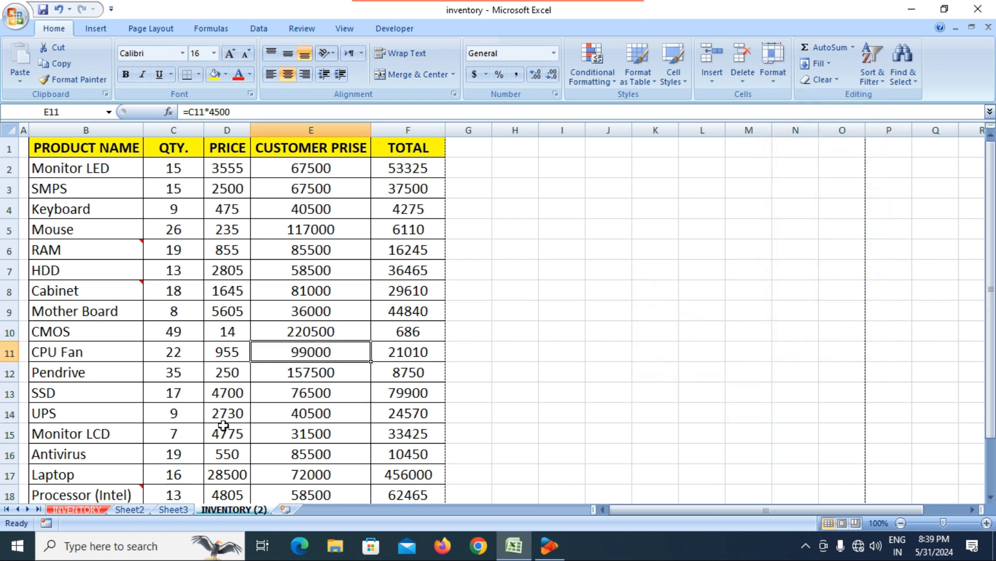
Step: Return to the INVENTORY sheet and select the Keyboard customer price in E4
left_click(174, 510)
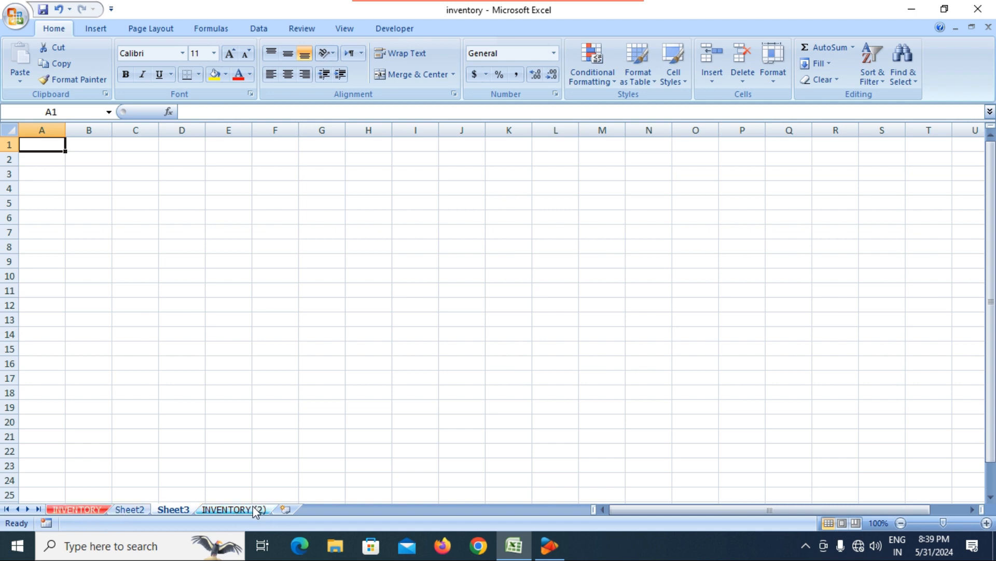
left_click(73, 510)
left_click(781, 72)
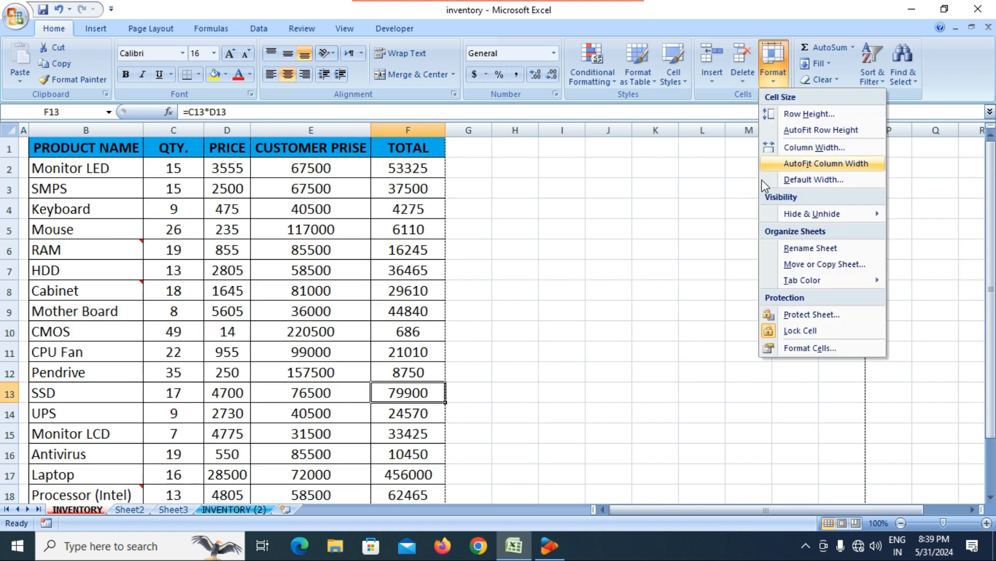
mouse_move(830, 286)
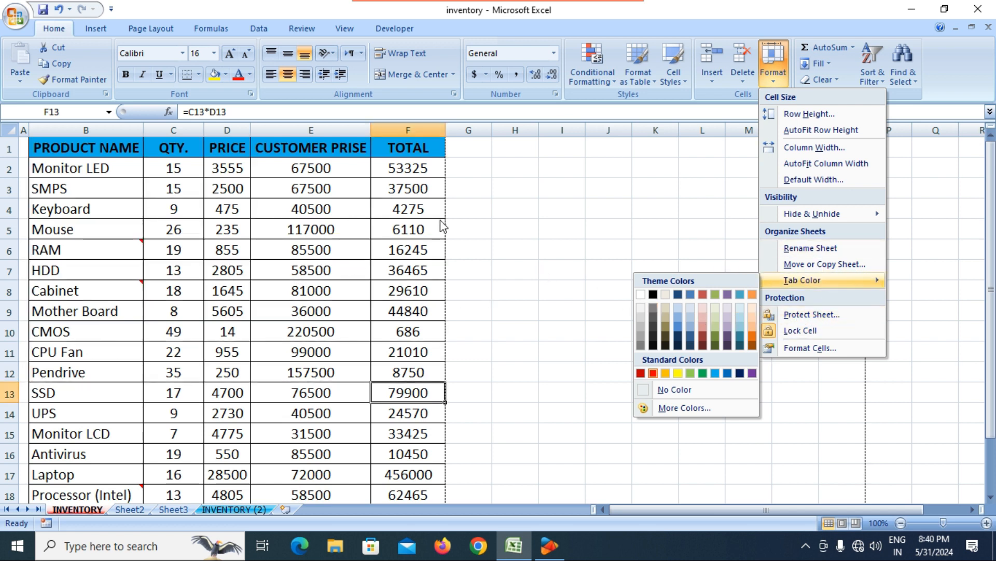
left_click(517, 223)
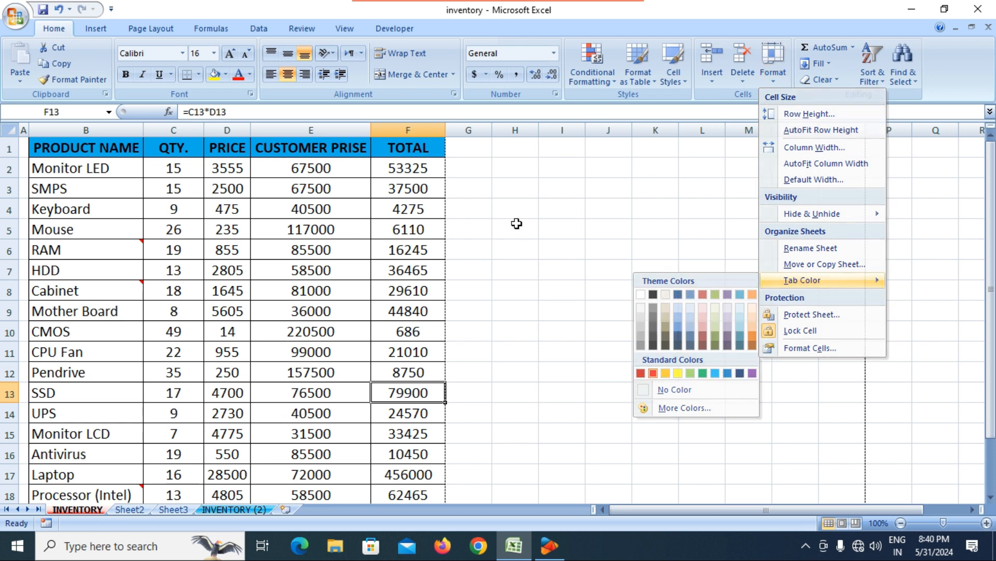
left_click(352, 210)
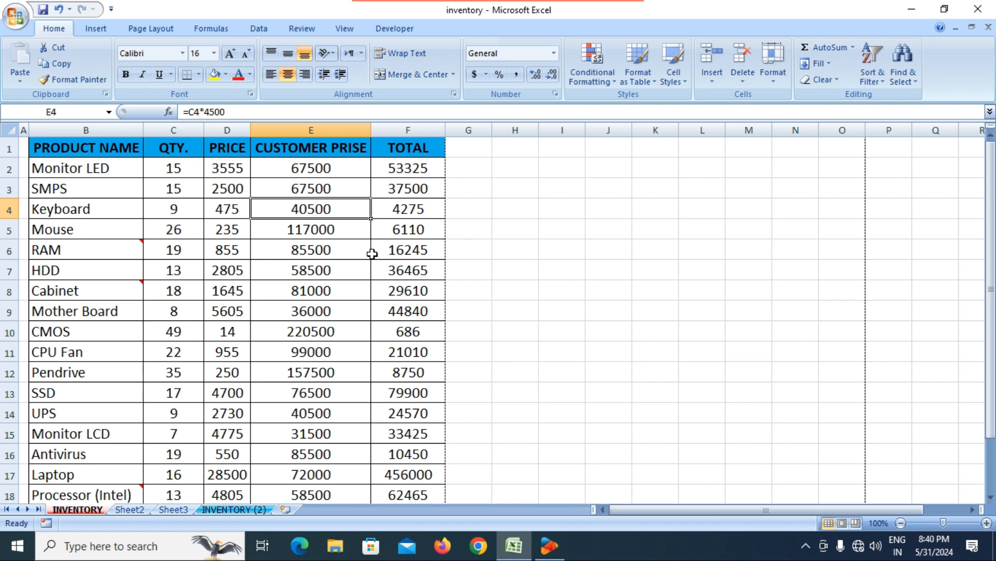
left_click(387, 289)
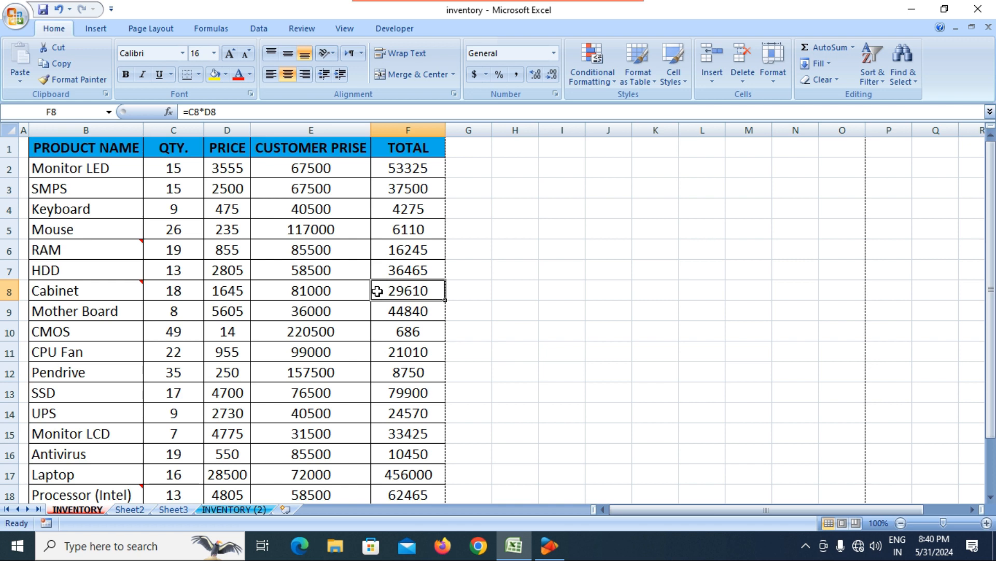
left_click(771, 76)
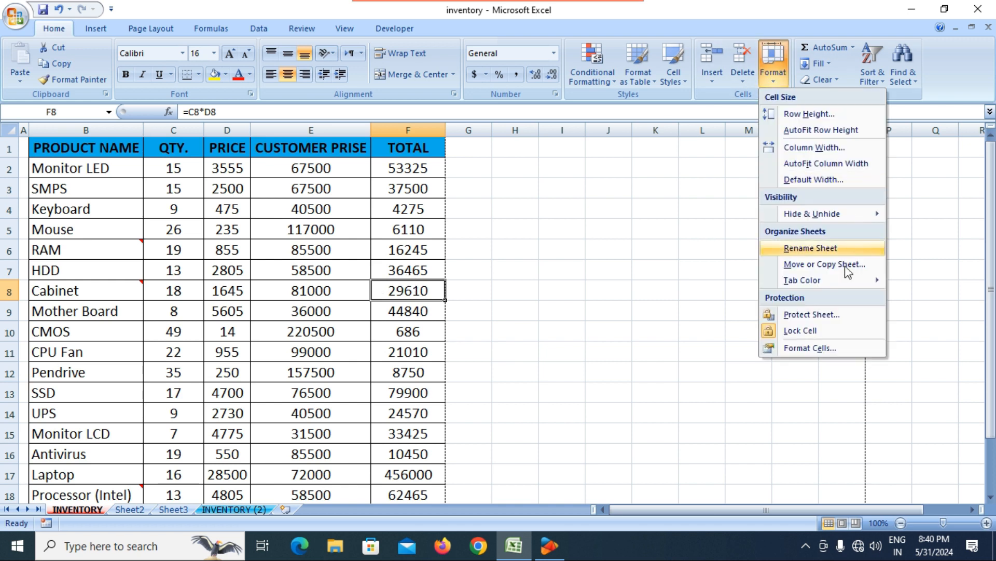
left_click(386, 312)
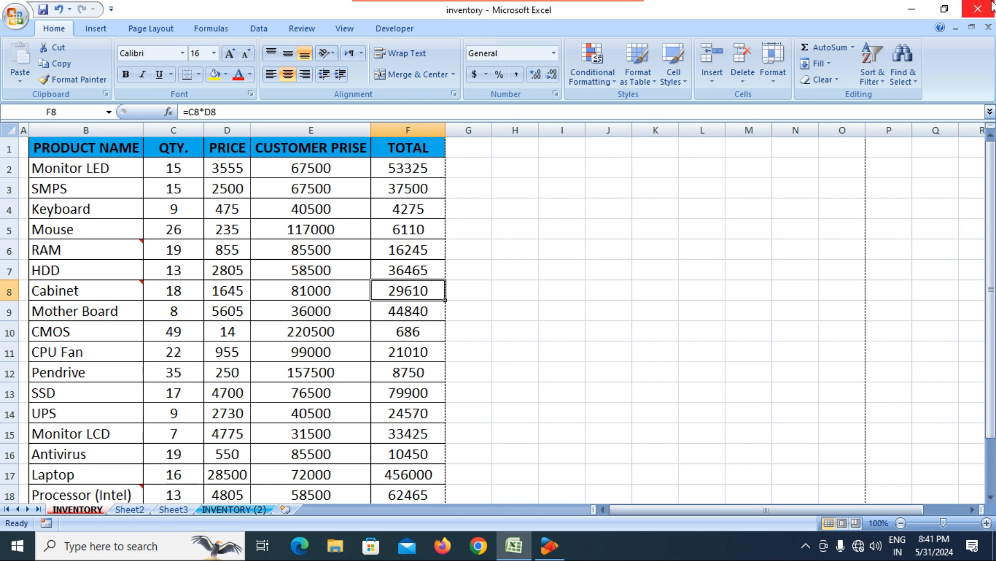
left_click(179, 228)
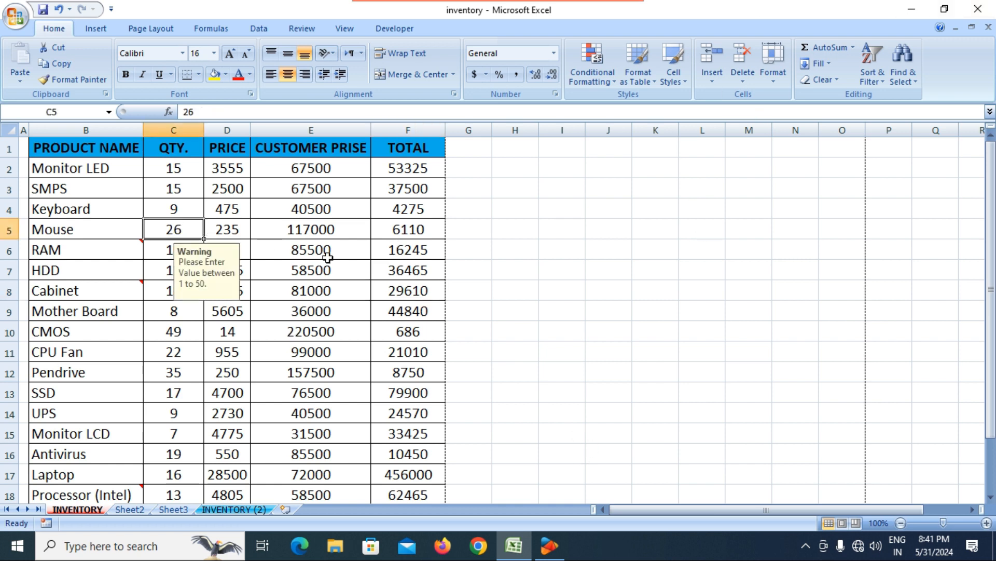
left_click(363, 265)
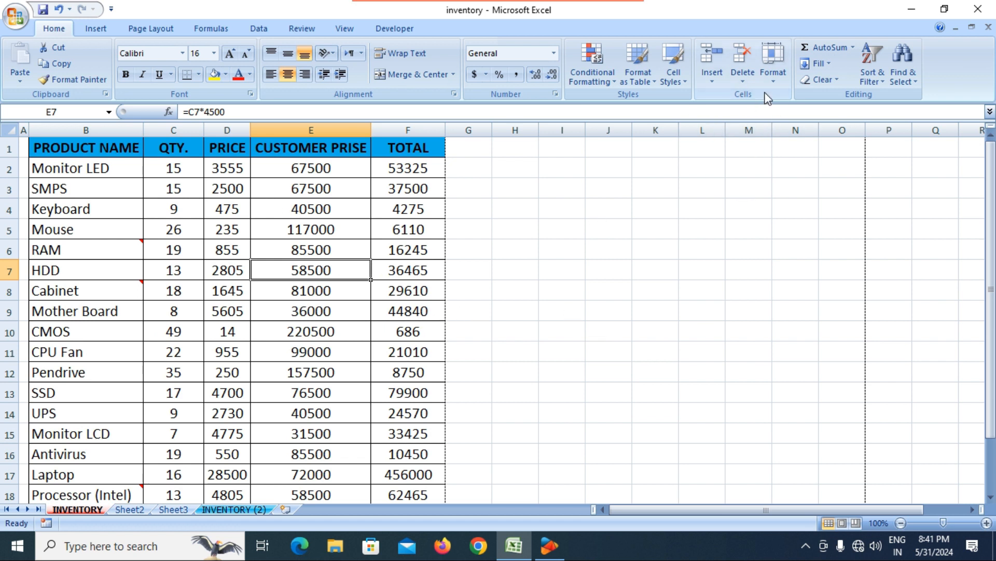
Step: Protect the INVENTORY sheet with Format > Protect Sheet, entering and confirming a password
left_click(773, 77)
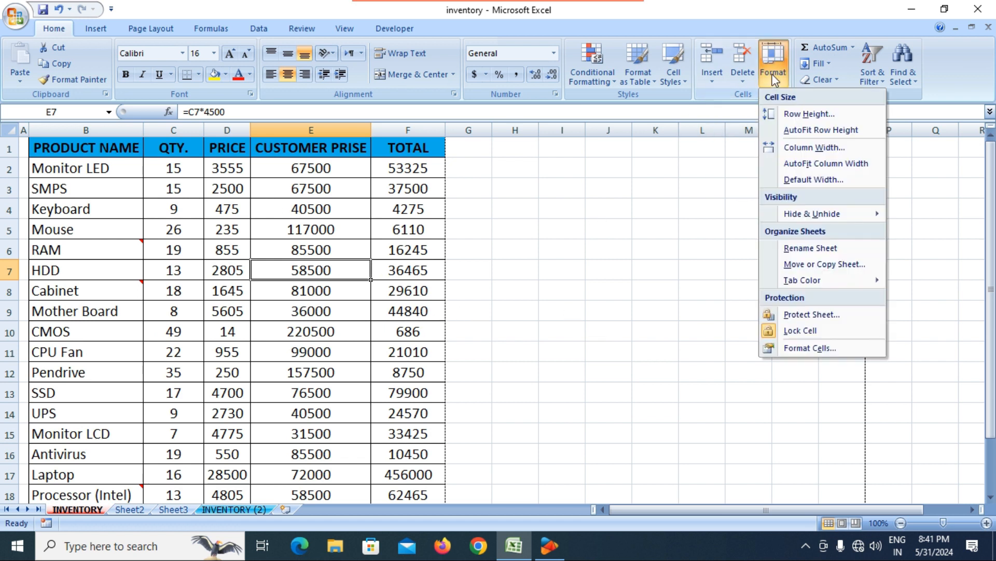
left_click(820, 315)
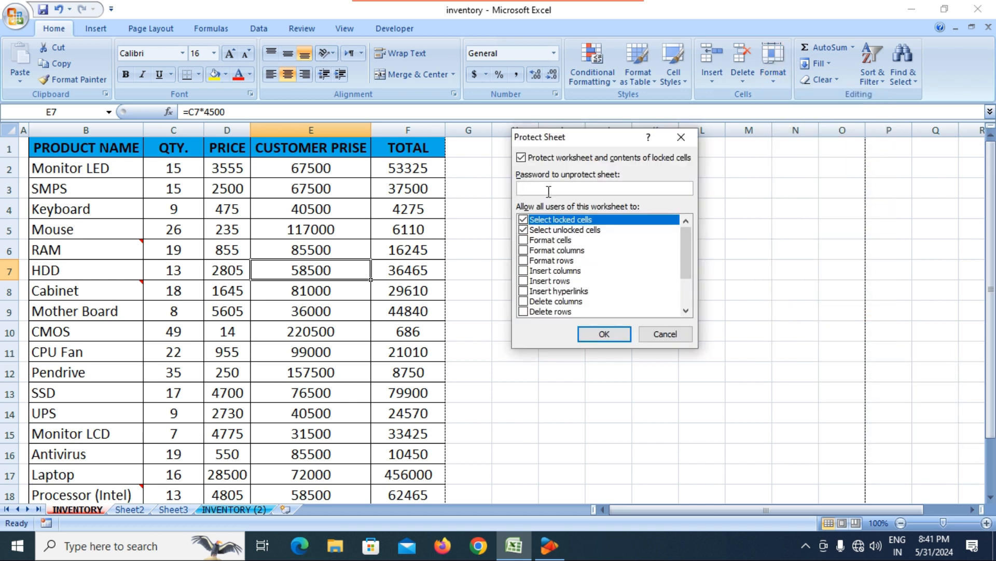
type("123")
key("BackSpace")
key("BackSpace")
key("BackSpace")
type("123")
left_click(604, 329)
type("123")
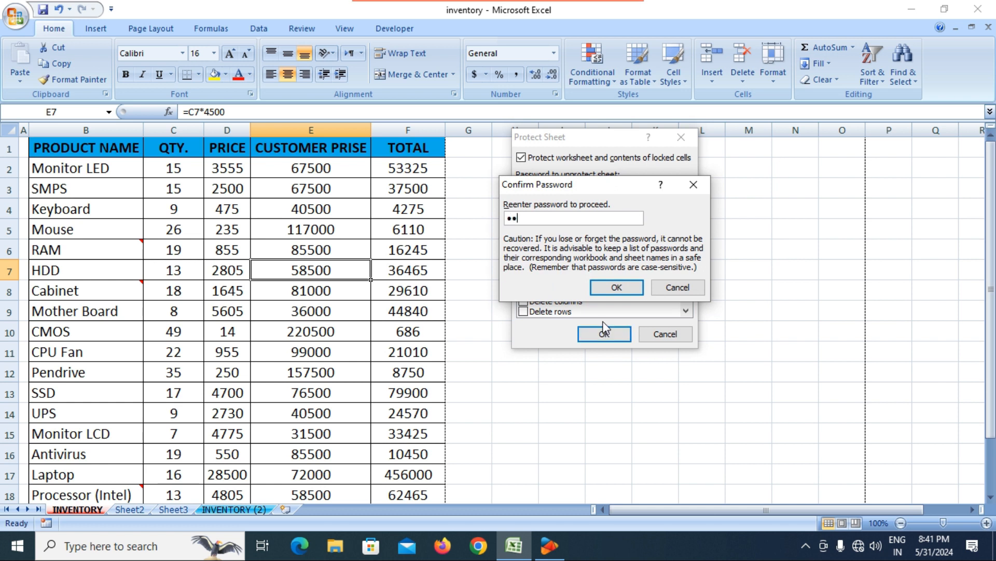
key("Return")
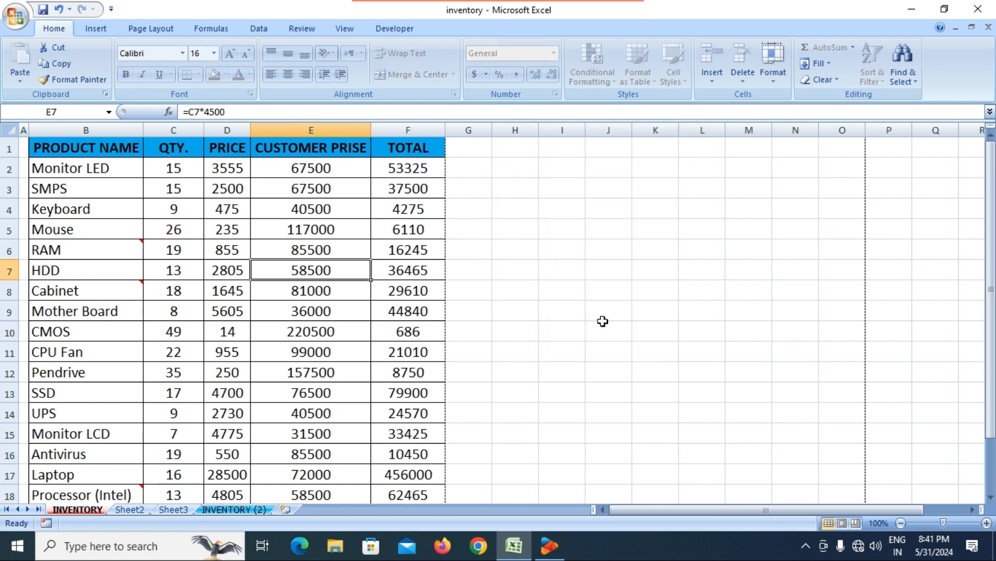
Step: Test protection by entering 456 as the SMPS quantity in C3, then cancel it
left_click(524, 374)
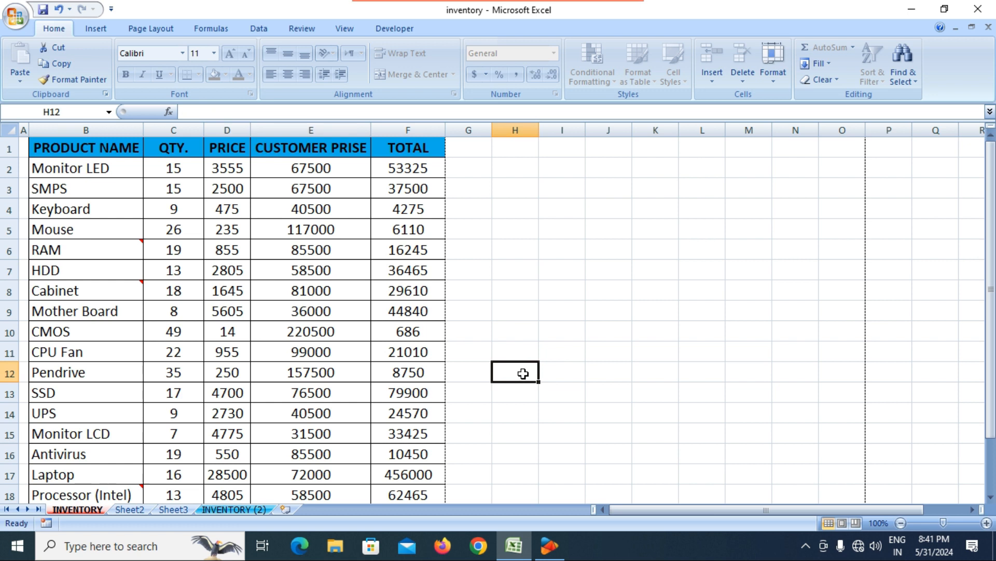
left_click(243, 224)
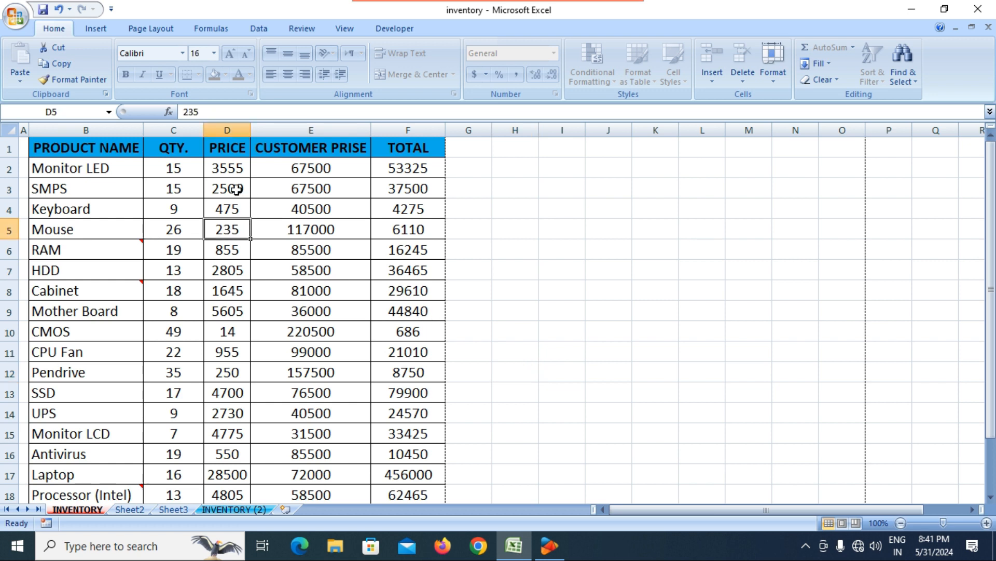
left_click(237, 190)
left_click(175, 188)
type("456")
key("Return")
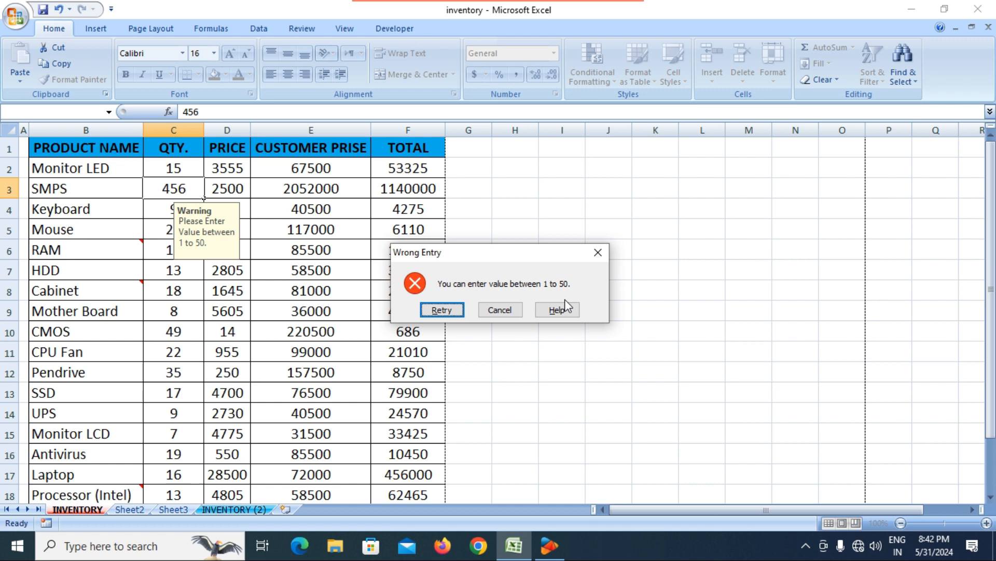
left_click(508, 313)
Step: Confirm the locked E8 and D4 cells refuse deletion, dismissing each warning
left_click(386, 324)
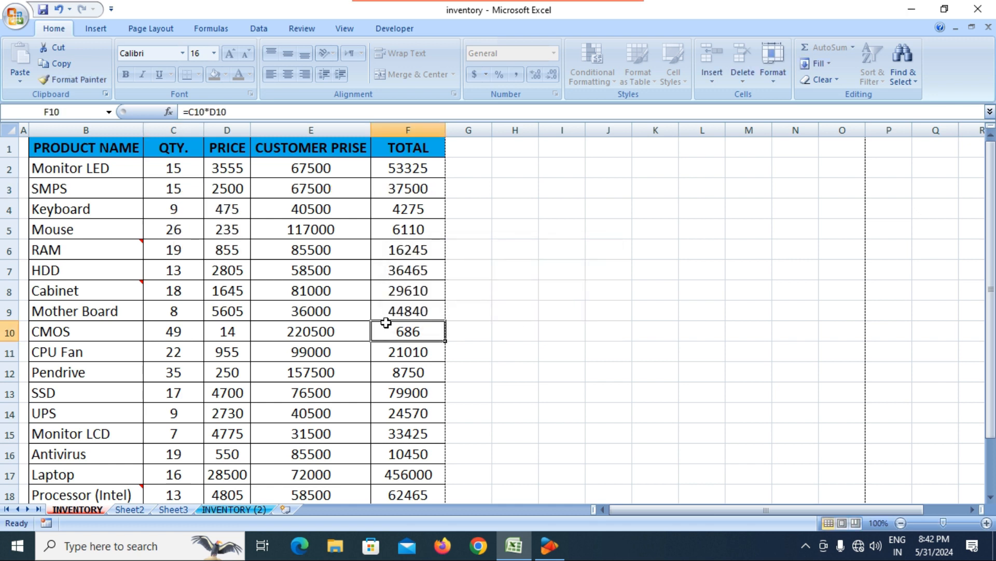
left_click(353, 285)
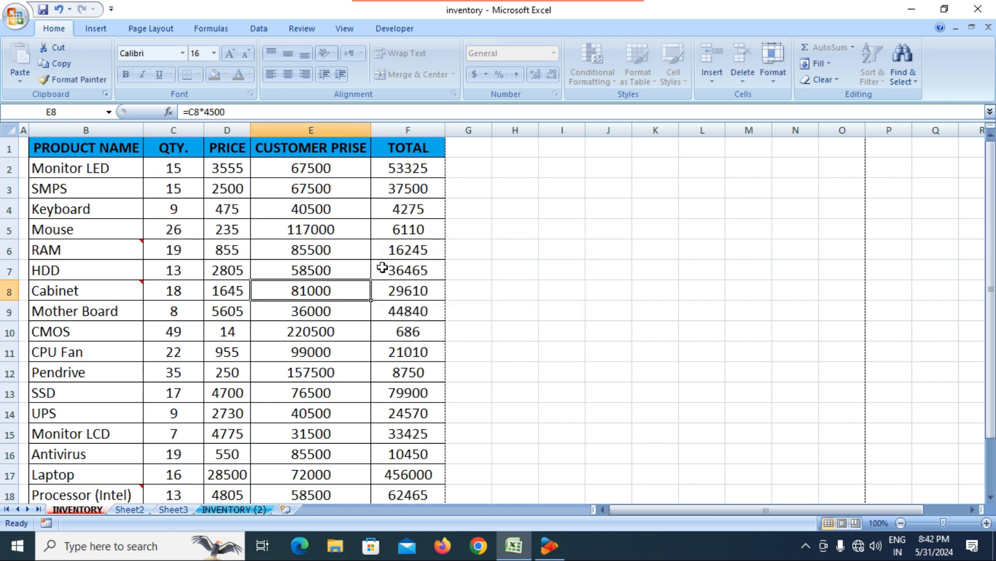
key("Delete")
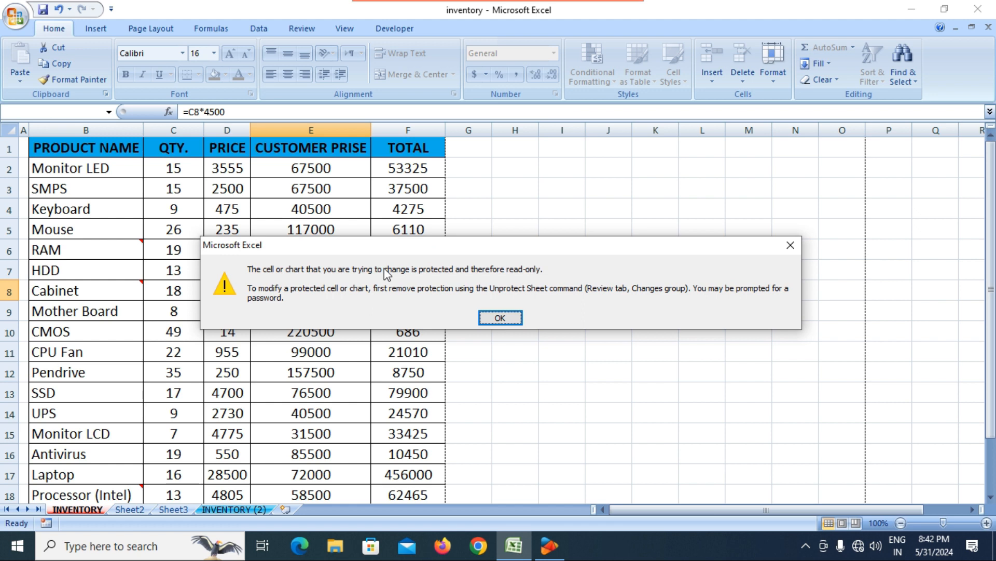
key("Return")
left_click(248, 209)
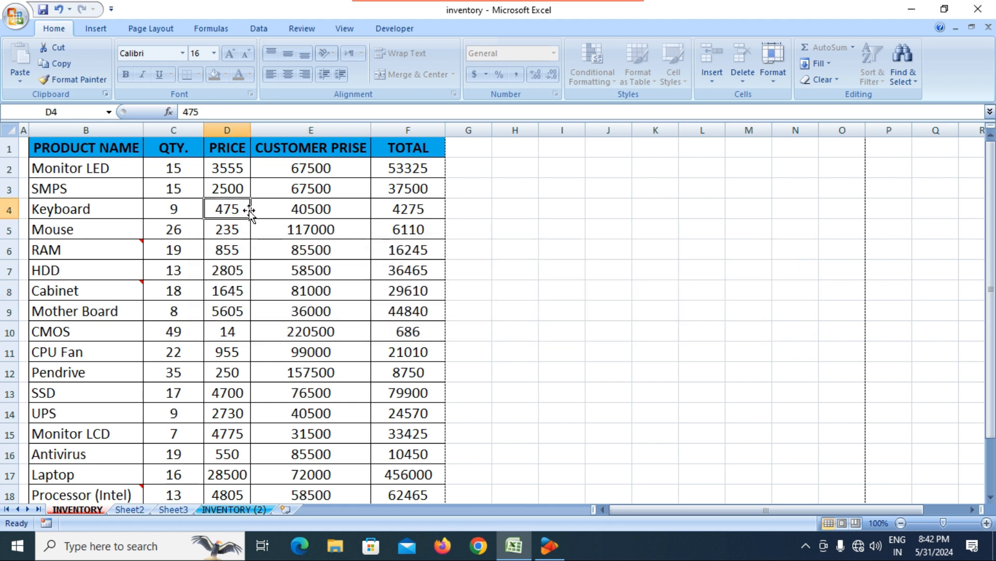
key("Delete")
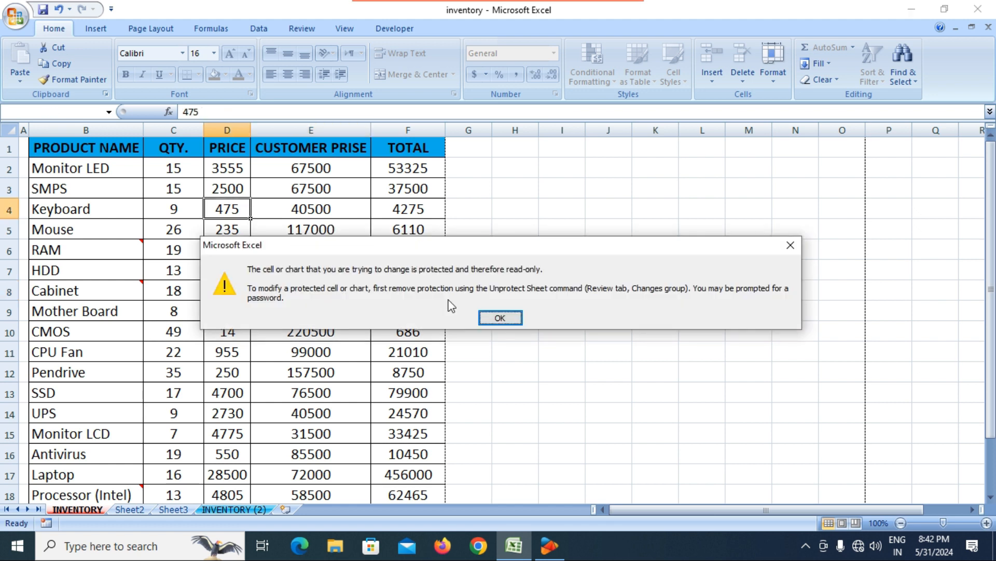
left_click(514, 323)
Step: Confirm the SMPS total F3 refuses deletion, then show Format's Unprotect Sheet option
left_click(410, 189)
key("Delete")
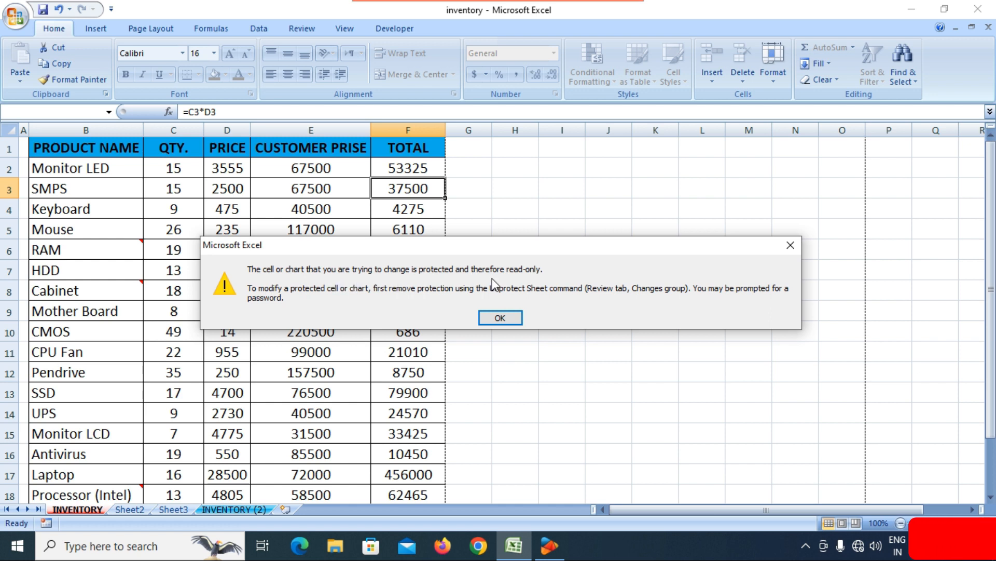
left_click(514, 319)
left_click(384, 314)
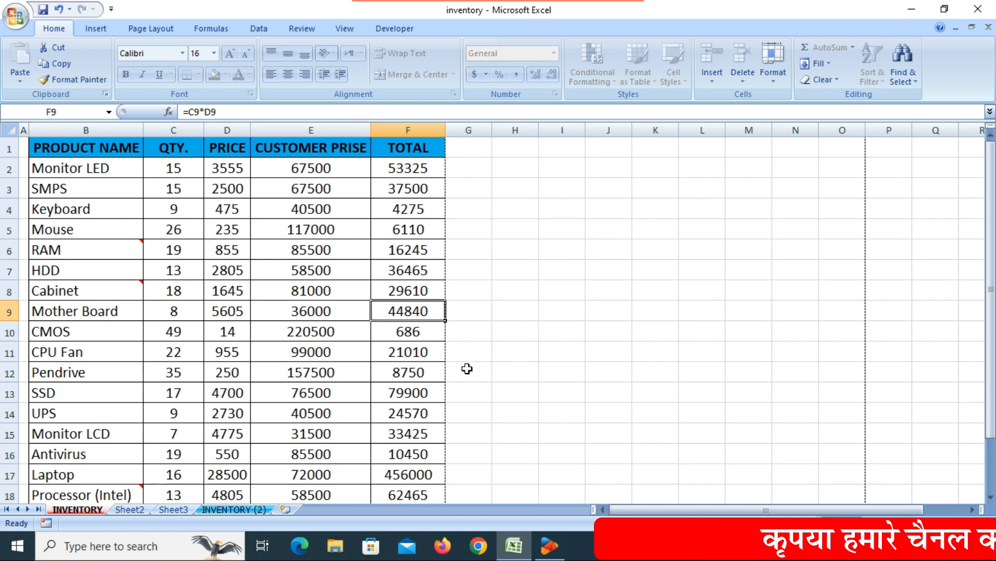
key("Left")
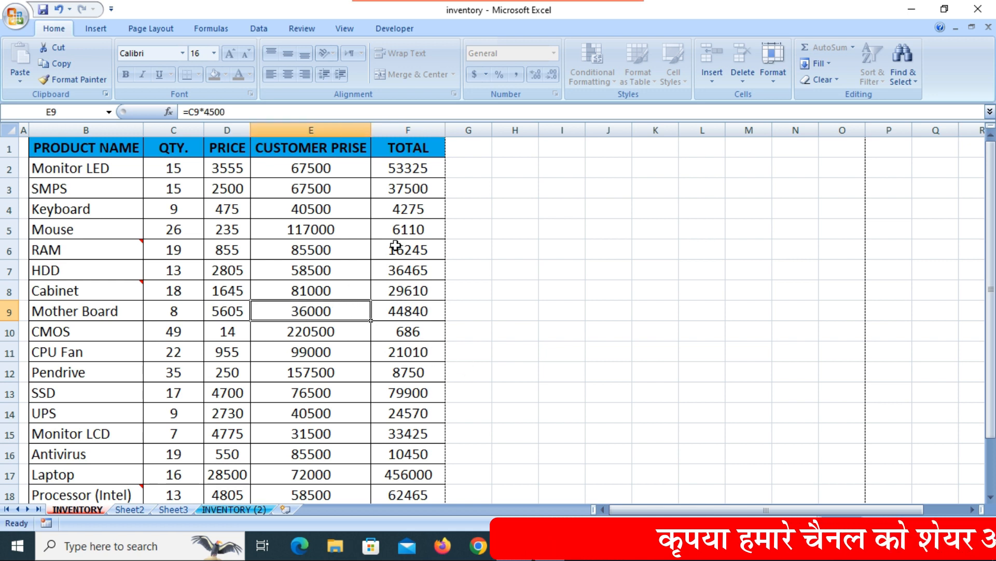
left_click(770, 83)
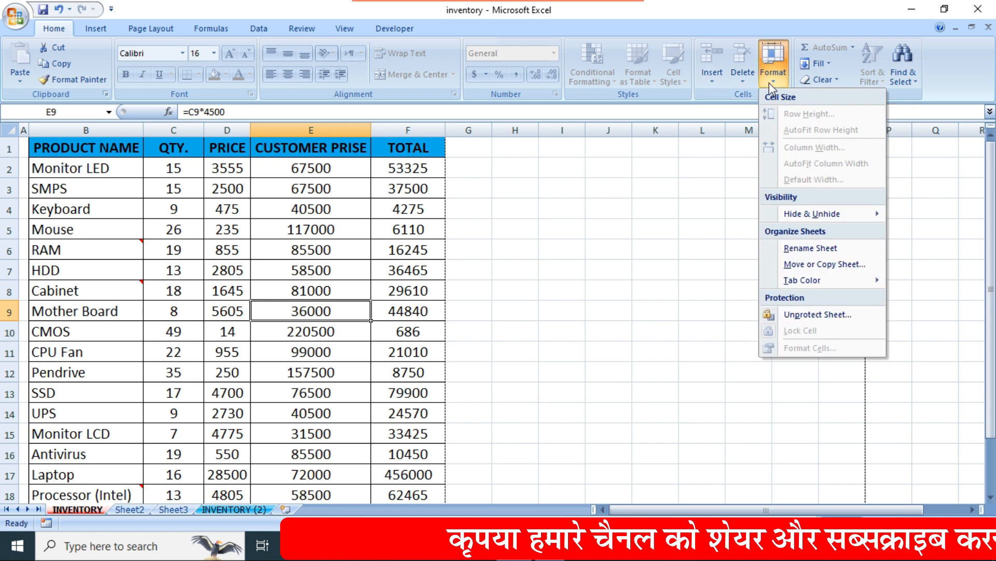
Step: Unprotect the INVENTORY sheet by entering its sheet password
left_click(810, 315)
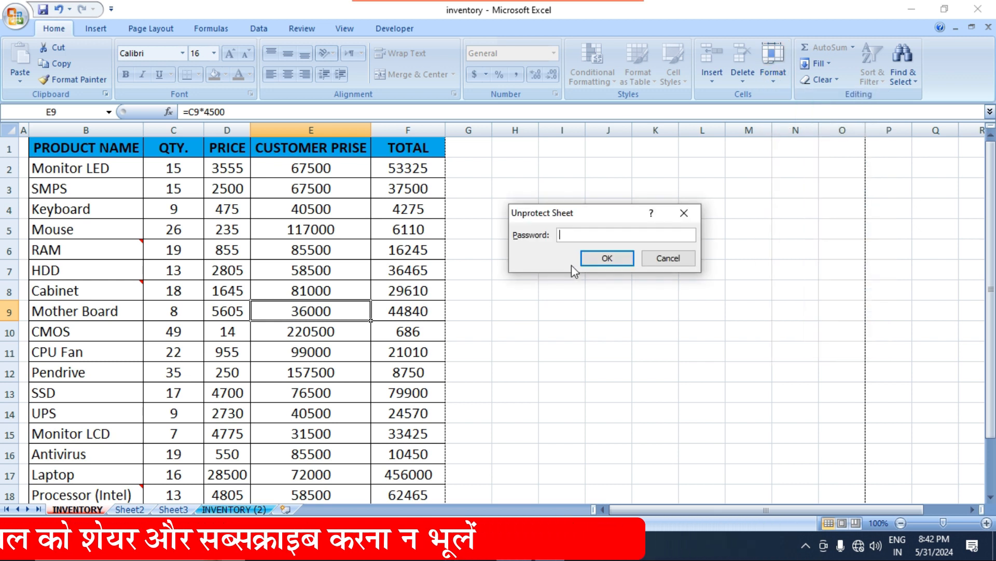
type("123")
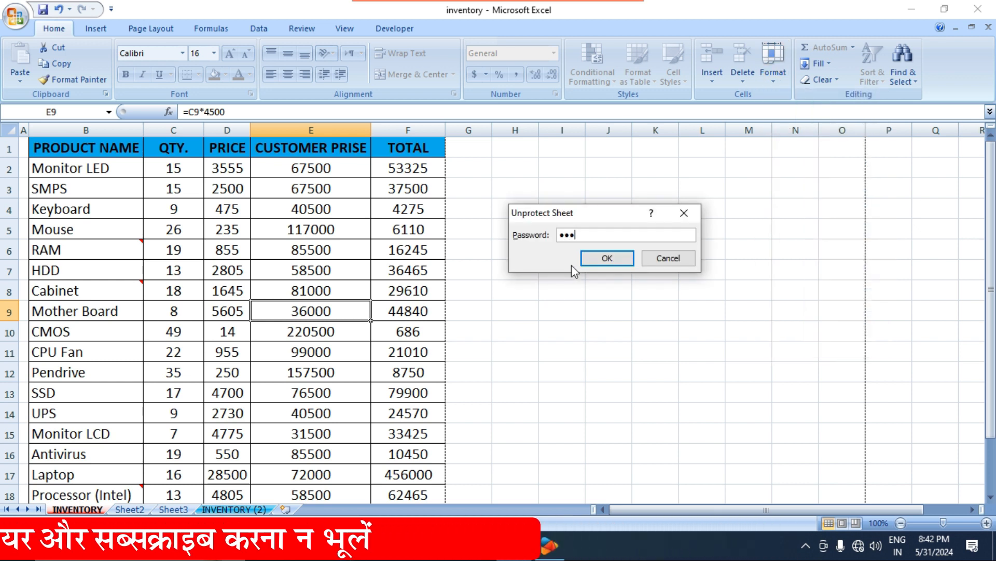
key("Return")
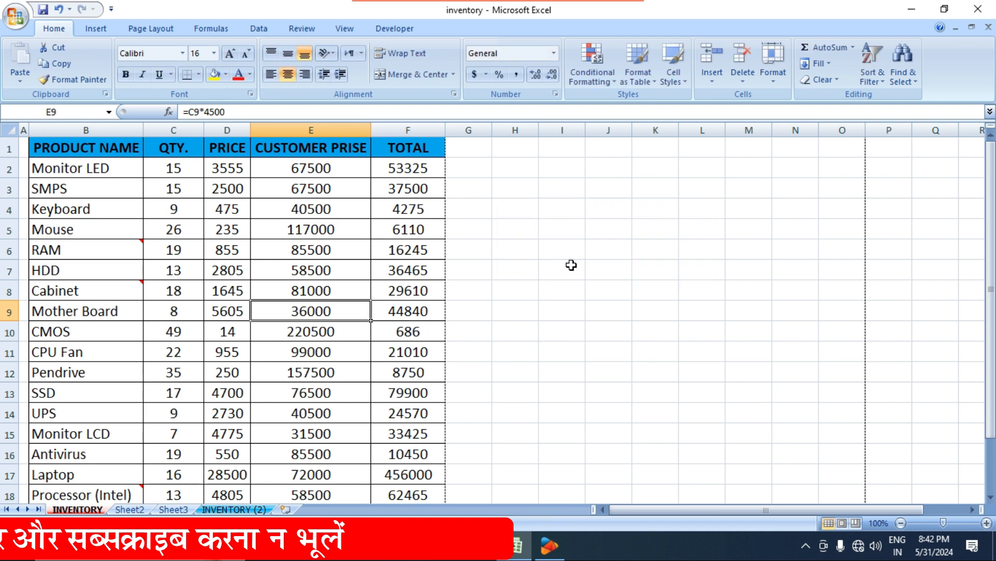
left_click(496, 294)
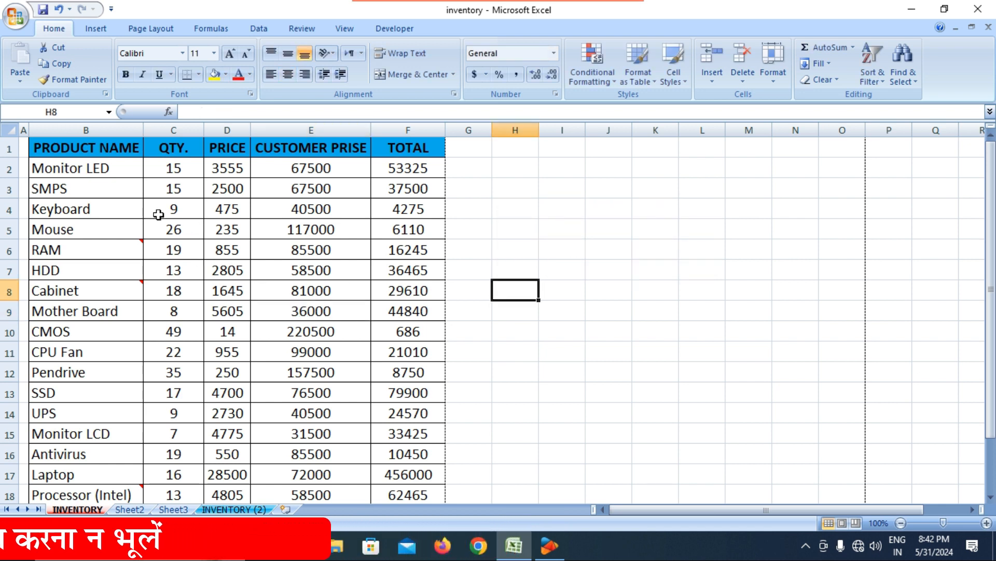
Step: Change the Keyboard price in D4 to 500
left_click(230, 213)
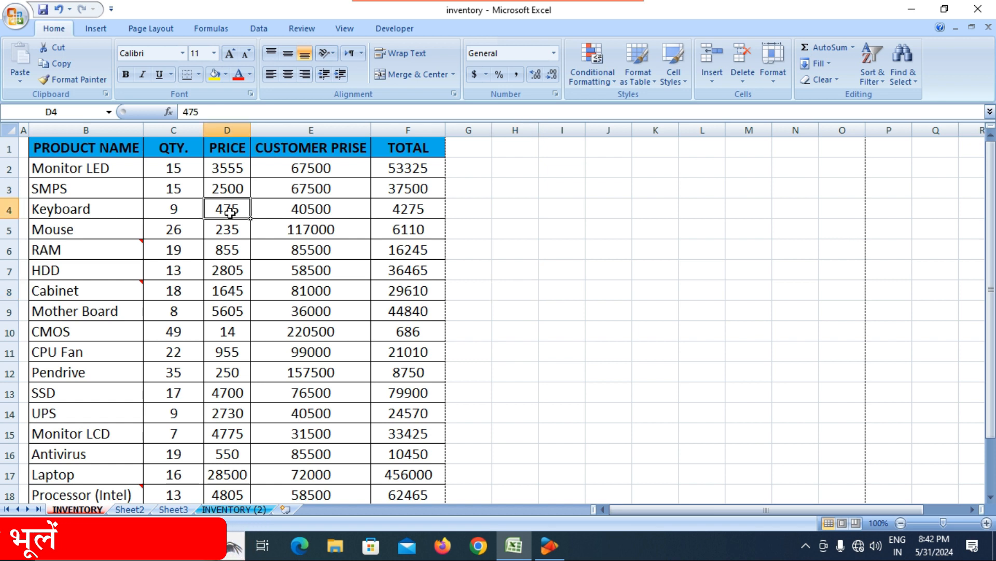
type("500")
key("Return")
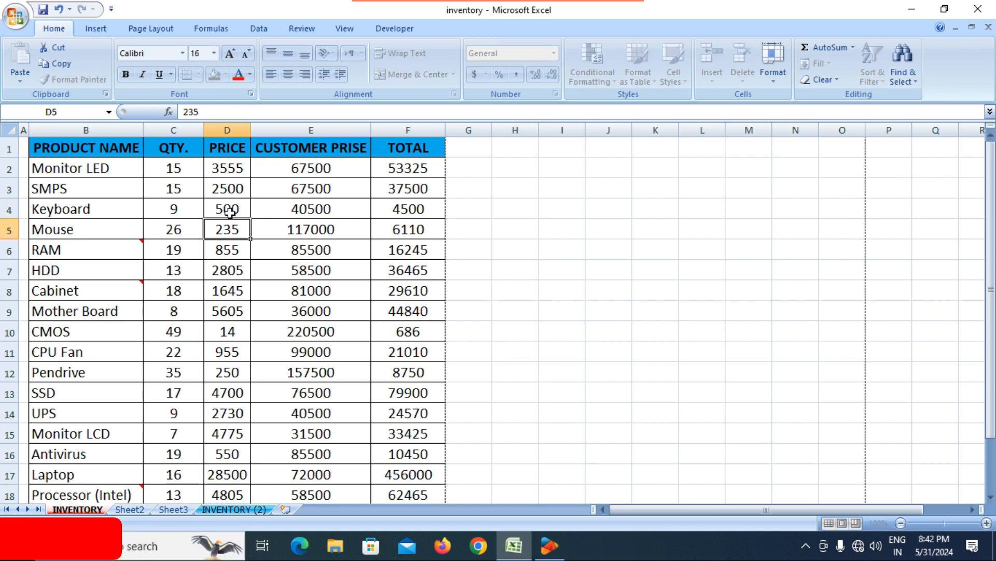
left_click(537, 307)
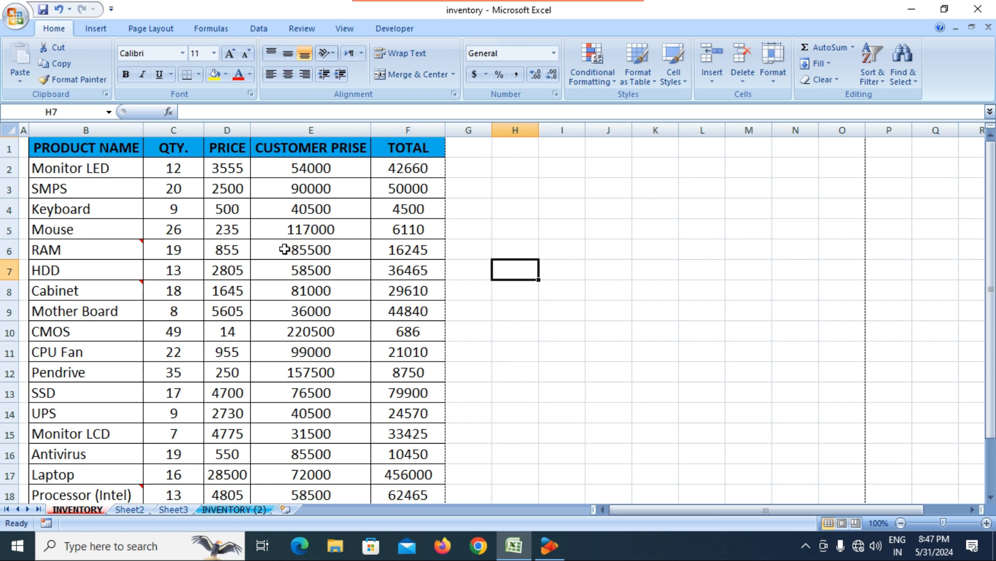
left_click(227, 172)
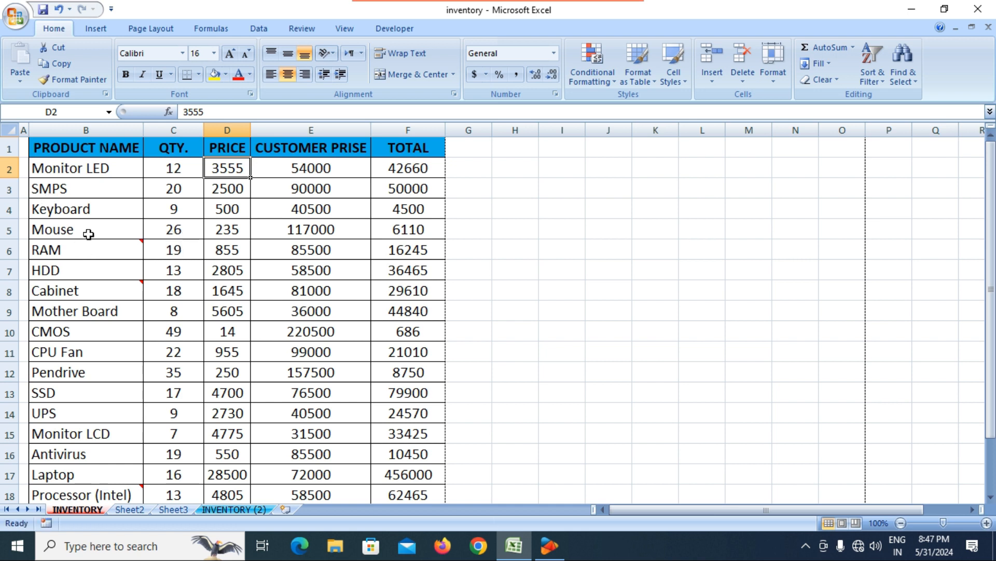
Step: Unlock the QTY cells C2:C18
left_click_drag(174, 169, 187, 428)
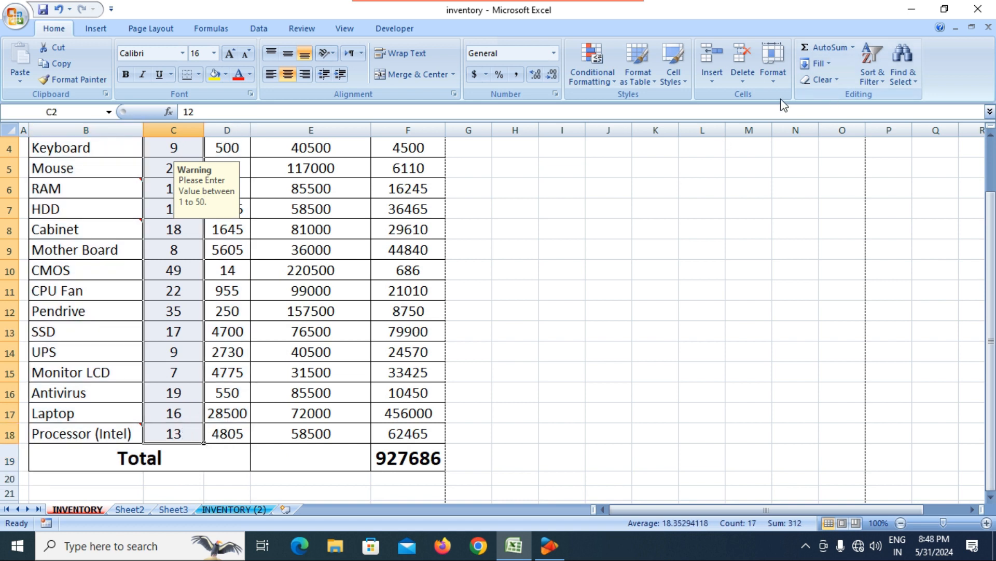
left_click(772, 83)
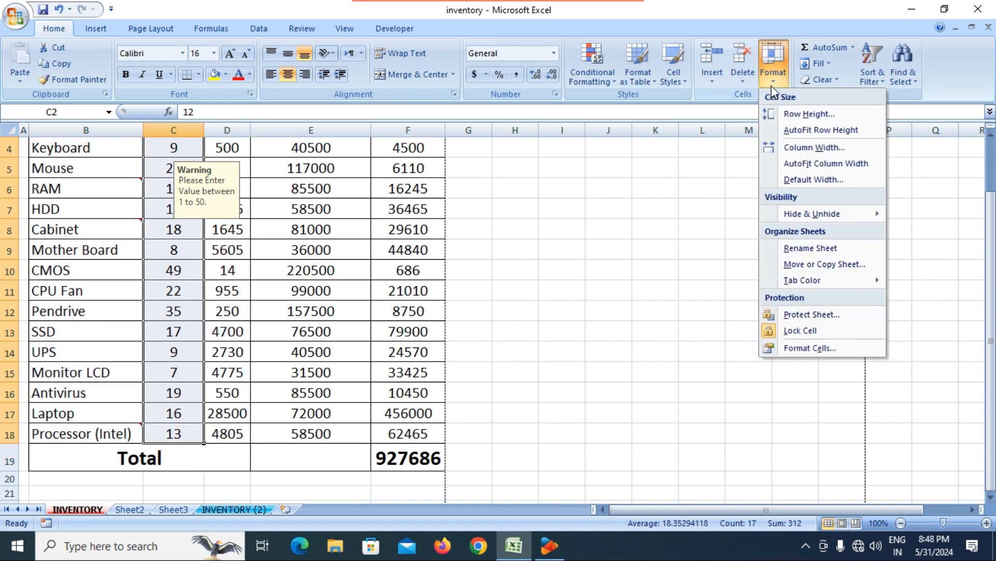
left_click(792, 331)
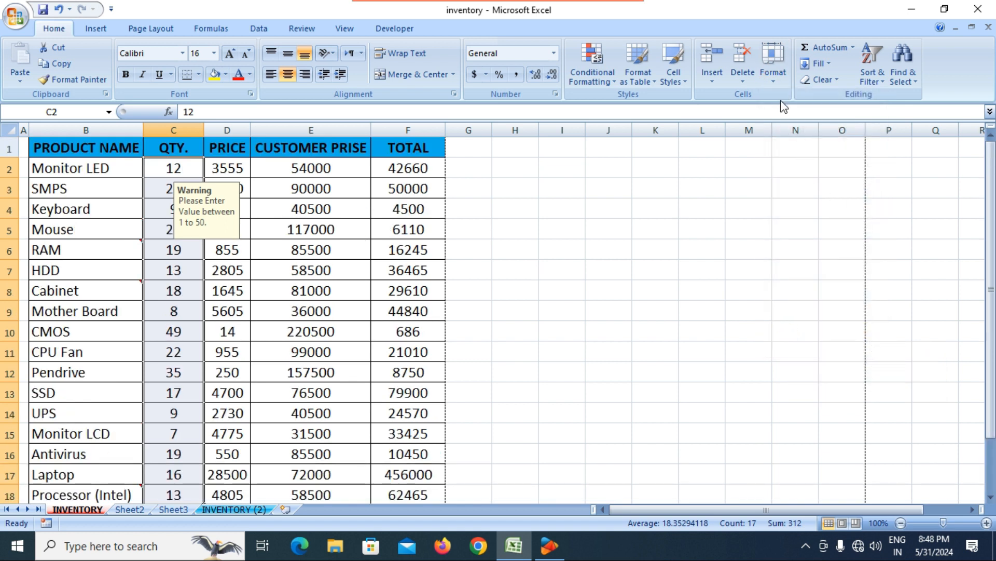
Step: Protect the INVENTORY sheet with a password, entered and confirmed
left_click(774, 81)
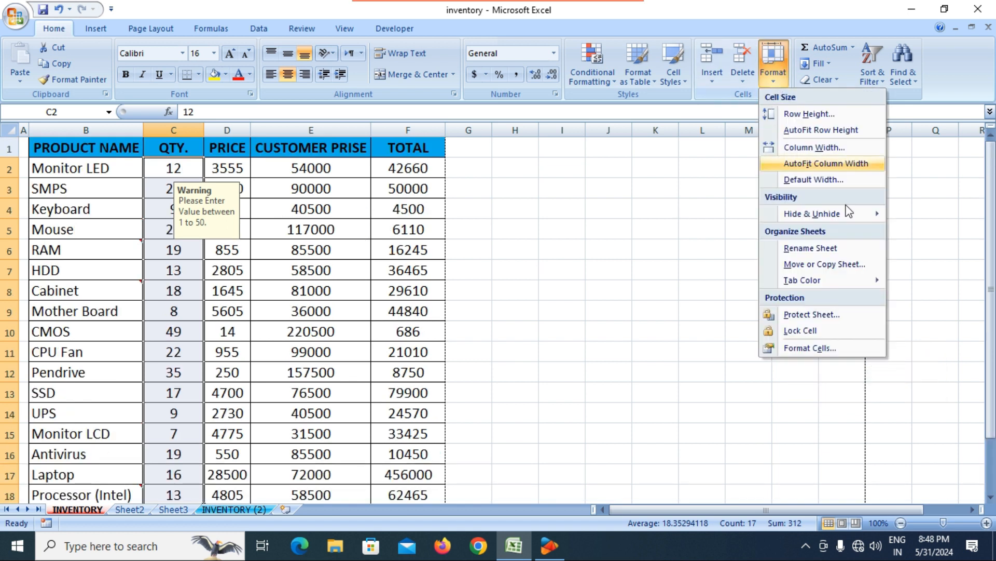
left_click(820, 314)
type("123")
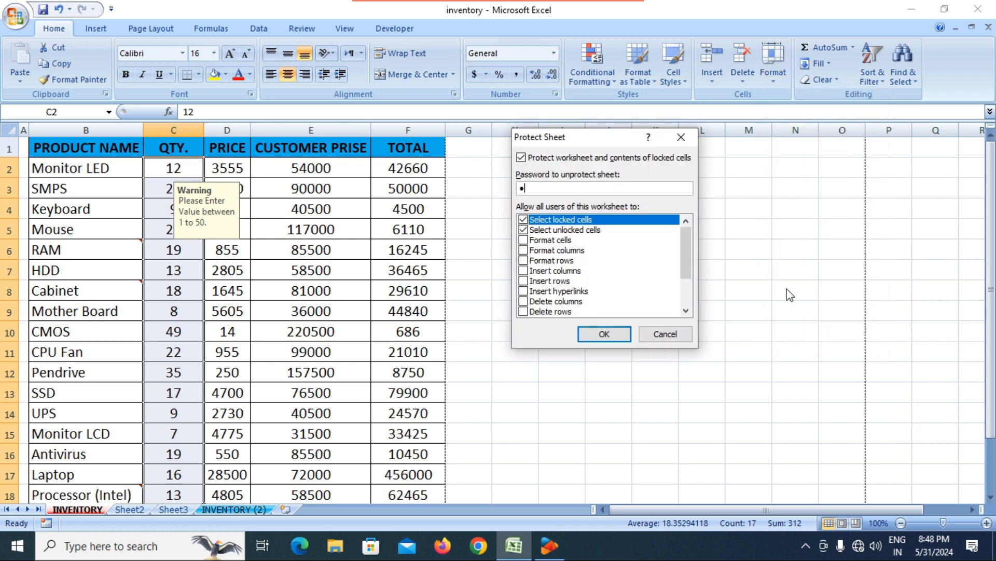
key("Return")
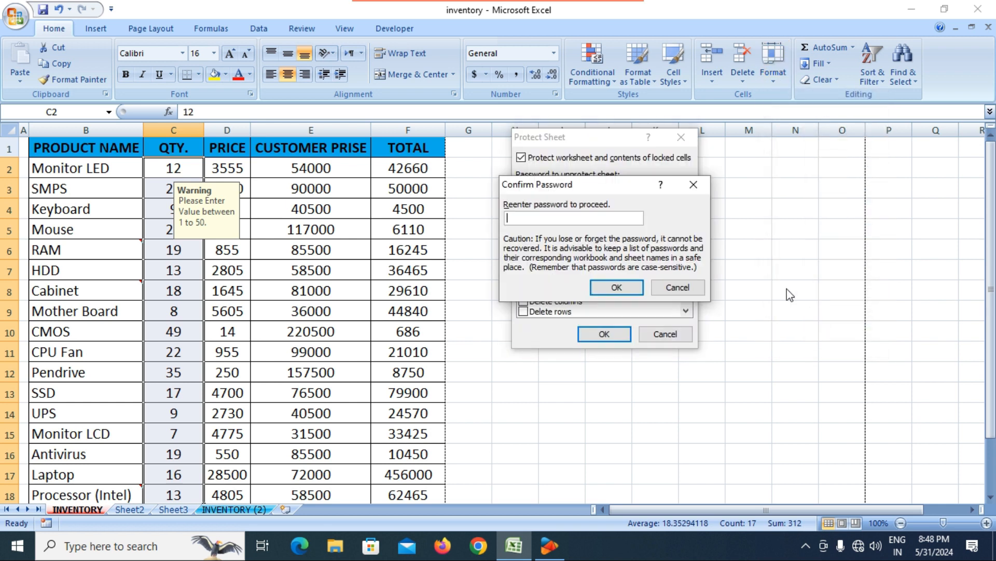
type("123")
key("Return")
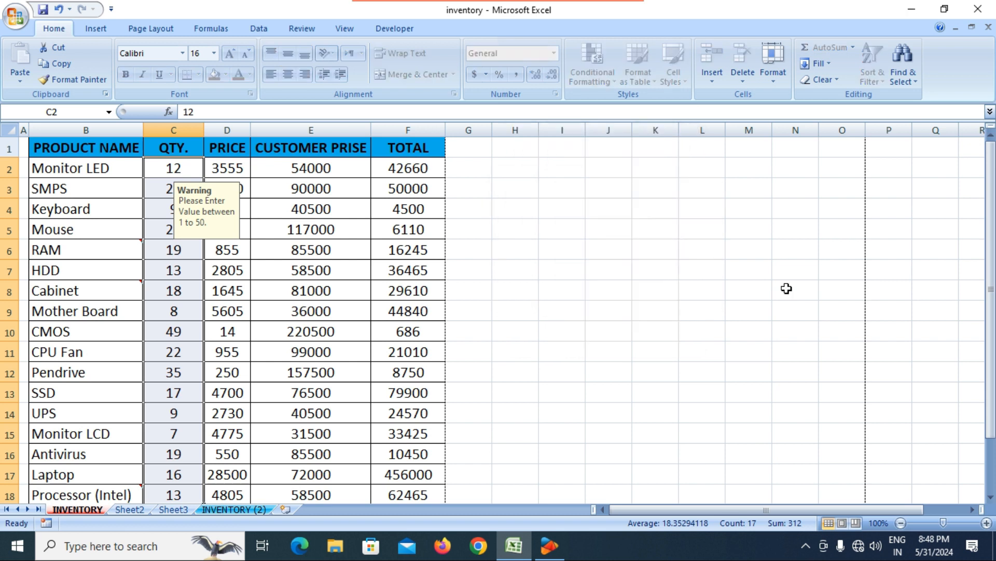
Step: Confirm the locked Keyboard price refuses deletion, then set Keyboard's quantity in C4 to 20
left_click(450, 275)
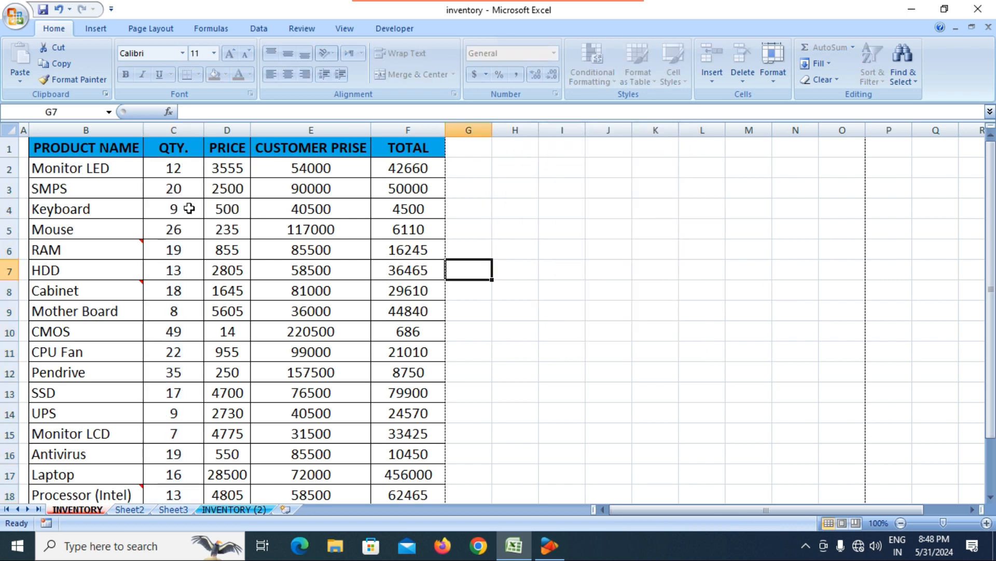
left_click(227, 212)
key("Delete")
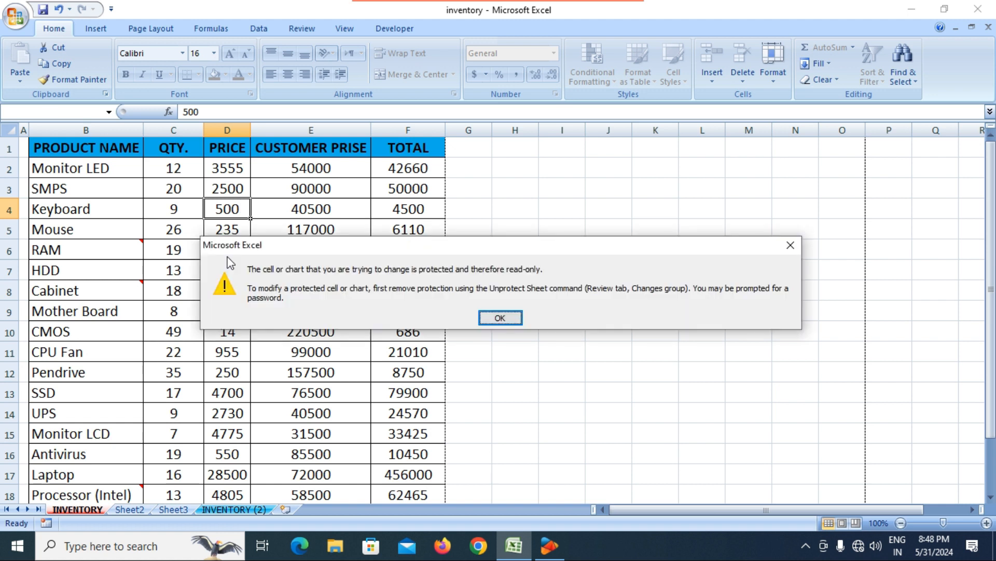
key("Return")
left_click(175, 210)
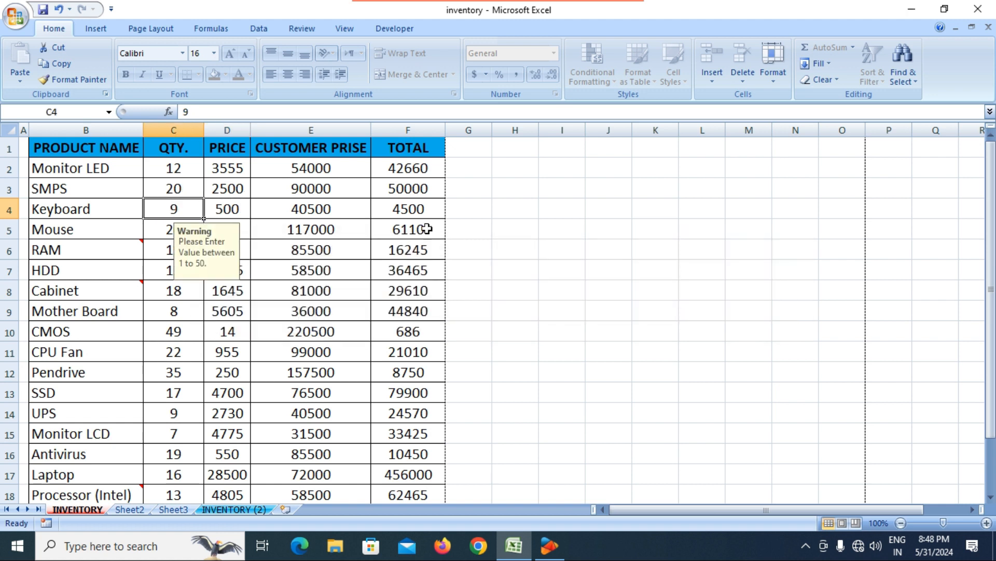
type("2")
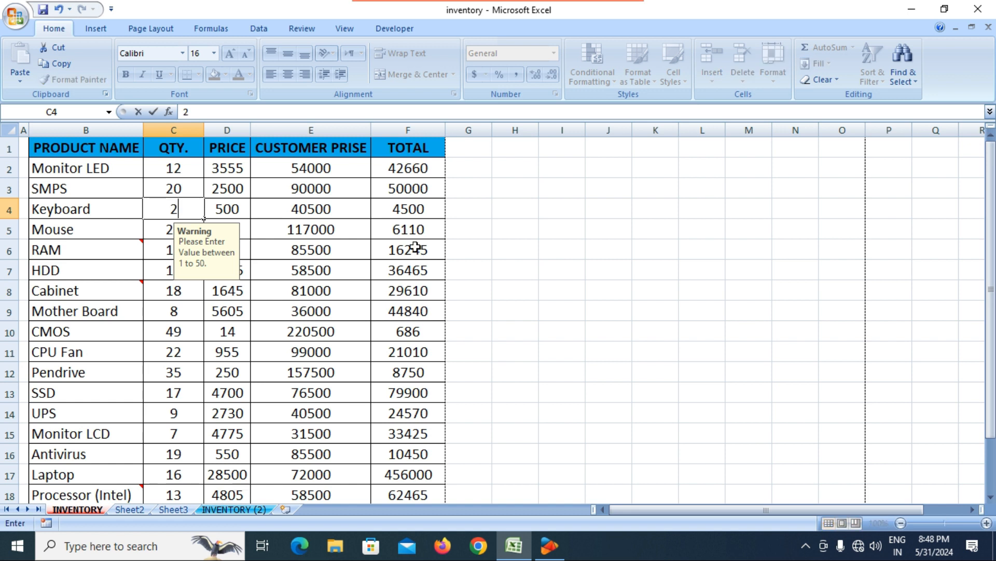
type("0")
key("Return")
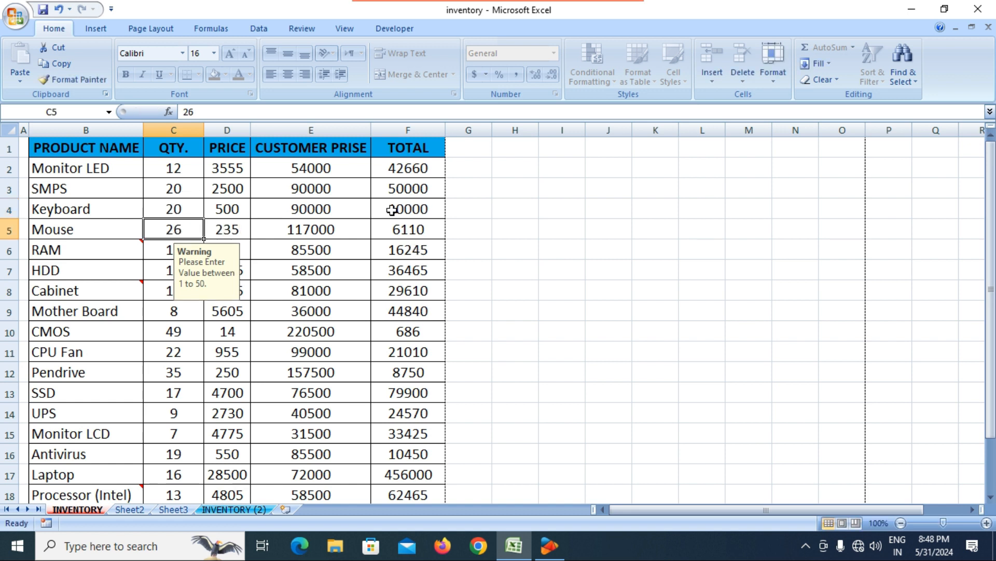
Step: Verify the Keyboard product name in B4 refuses edits
left_click(288, 286)
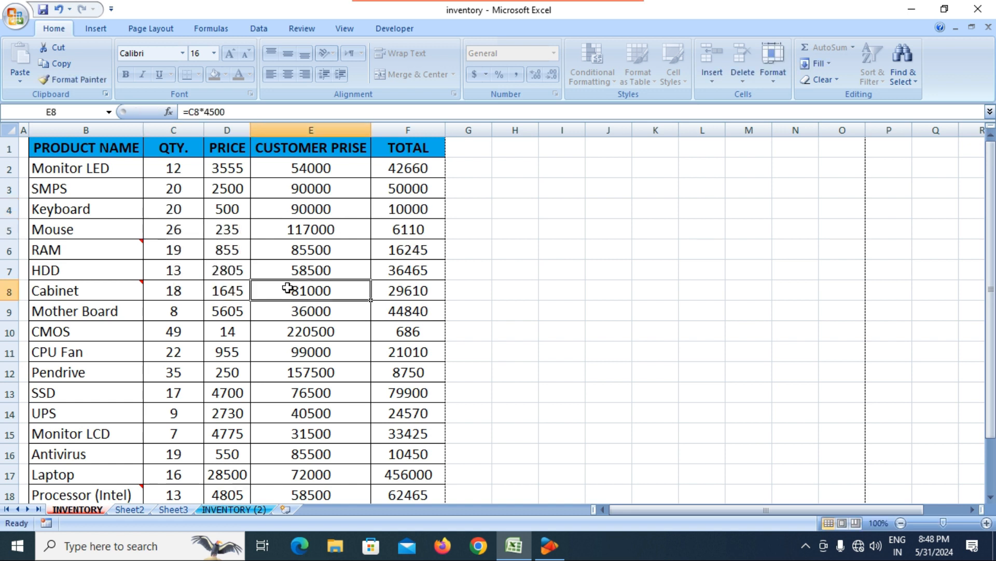
left_click(100, 214)
double_click(113, 206)
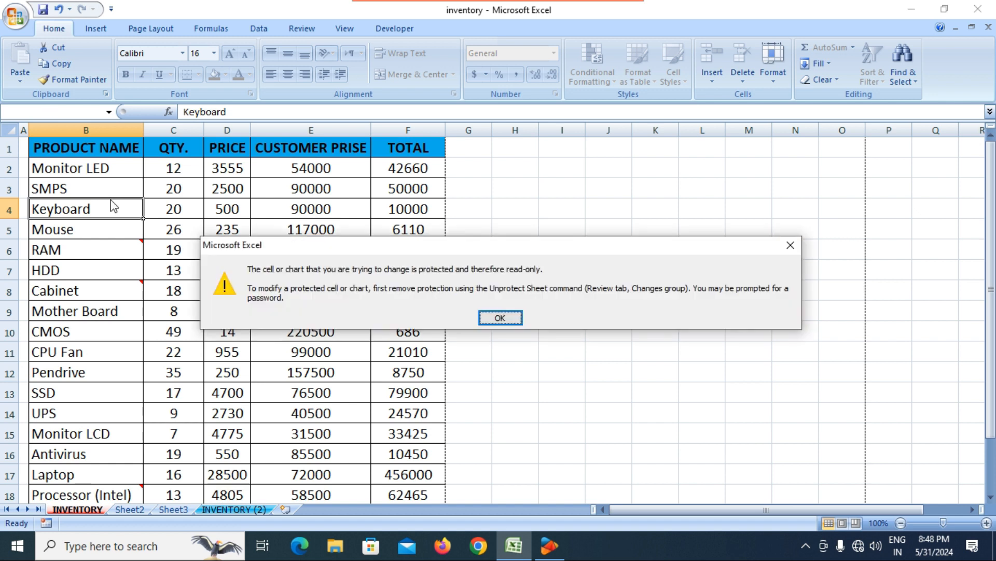
key("Return")
Step: Change Monitor LCD's quantity in C15 from 7 to 14
left_click(208, 286)
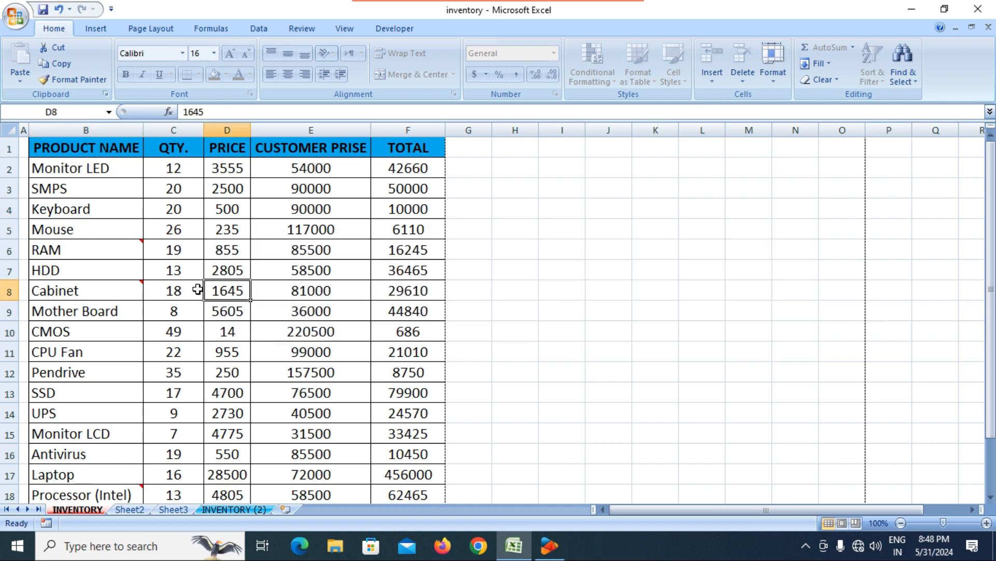
left_click(178, 434)
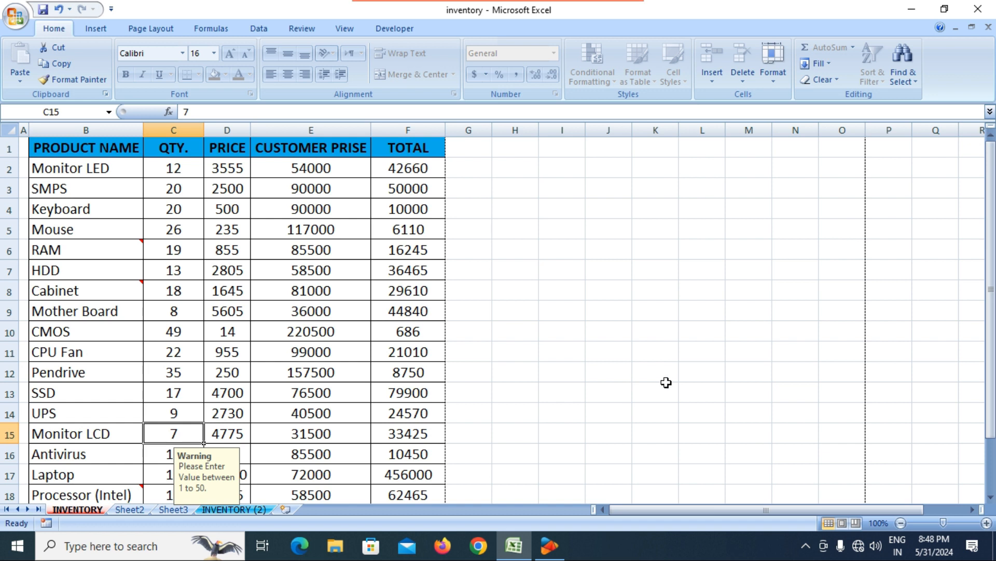
type("14")
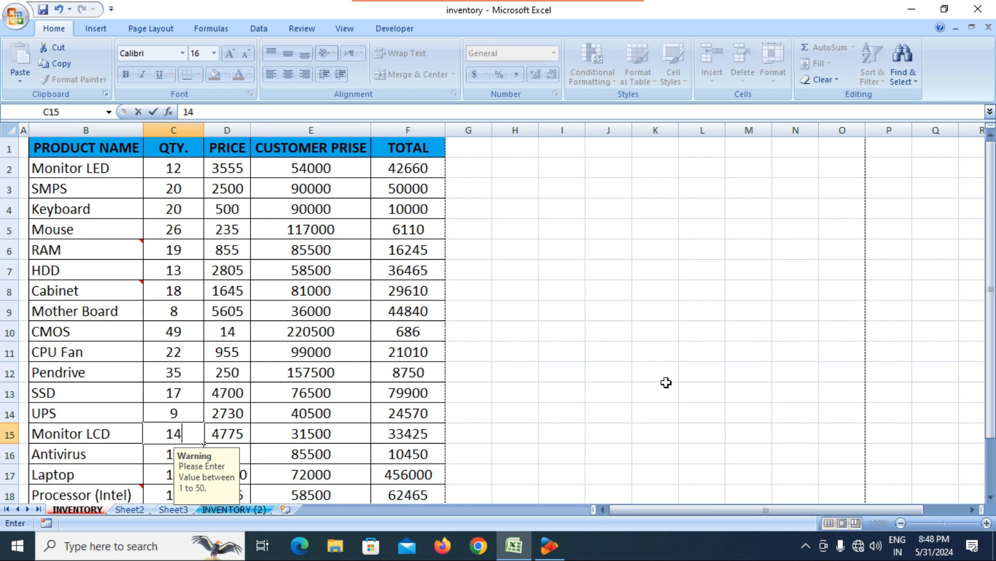
key("Return")
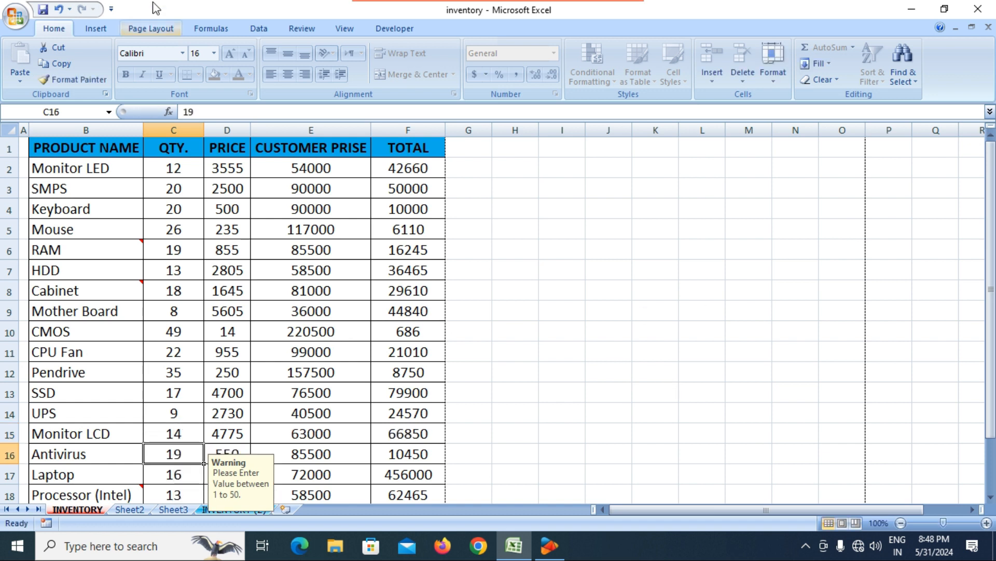
scroll(185, 236, "down", 5)
scroll(184, 236, "up", 4)
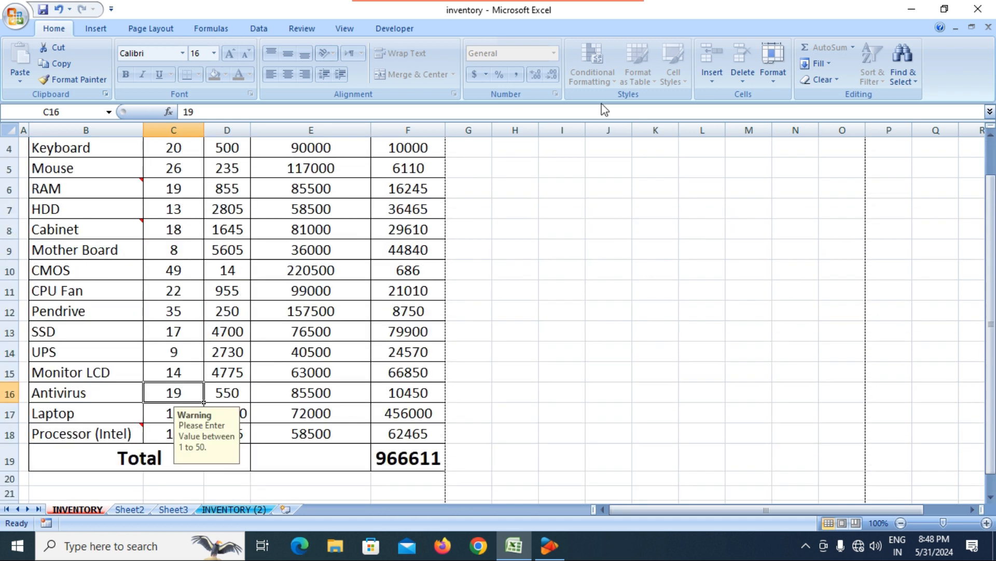
left_click(780, 80)
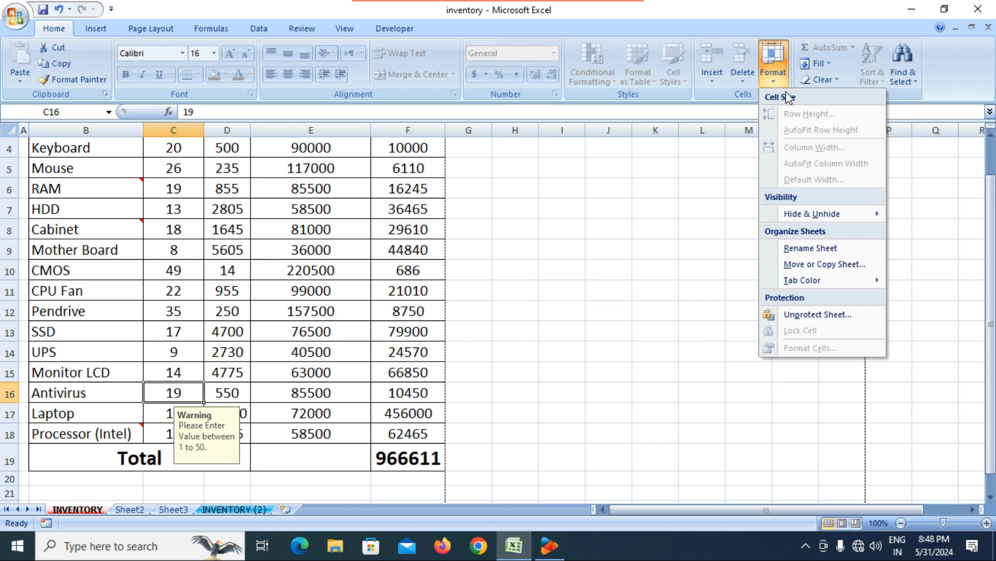
Step: Lift the INVENTORY sheet's protection again with the sheet password via Unprotect Sheet
left_click(308, 315)
scroll(181, 279, "up", 1)
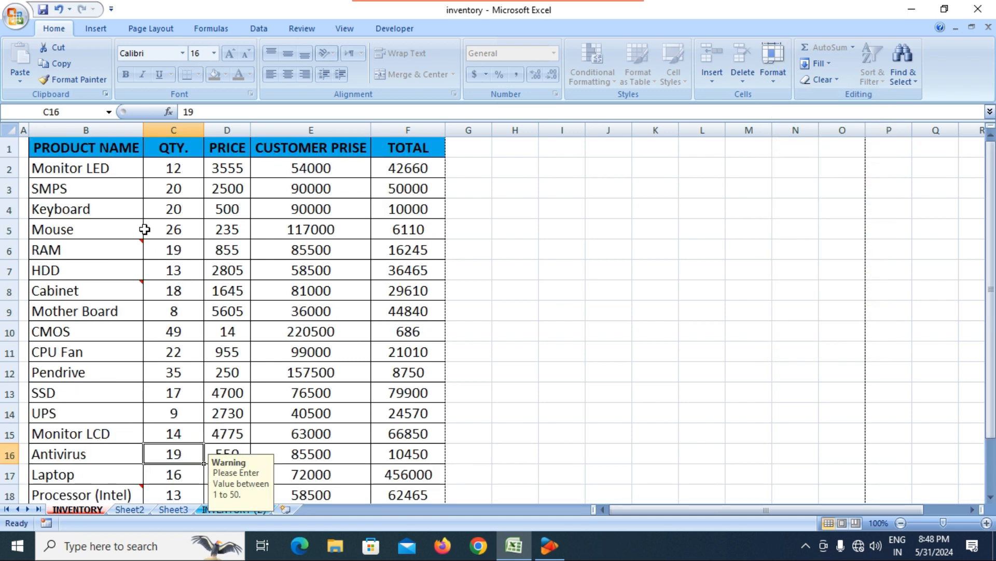
left_click(96, 190)
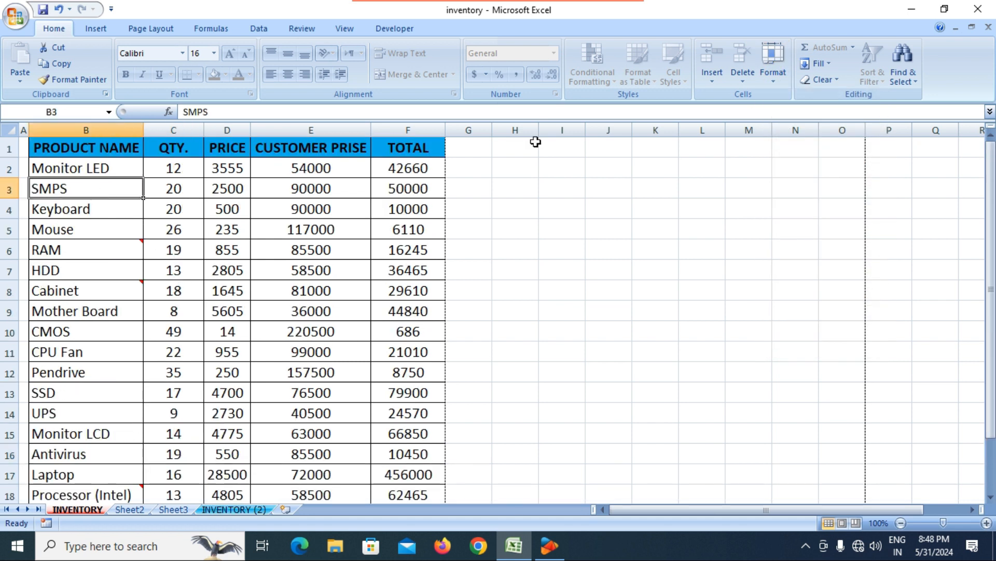
left_click(770, 78)
left_click(789, 314)
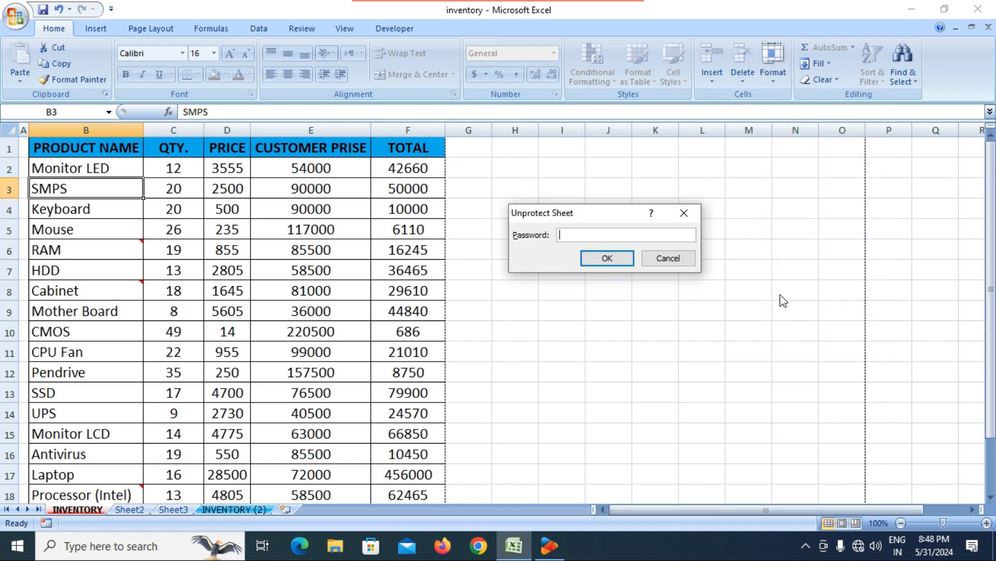
type("123")
key("Return")
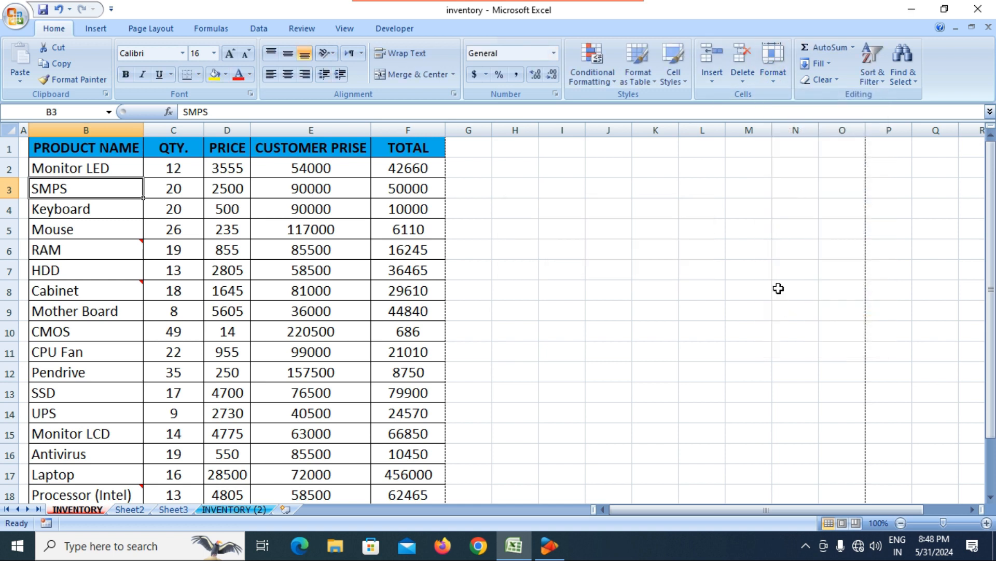
left_click(357, 263)
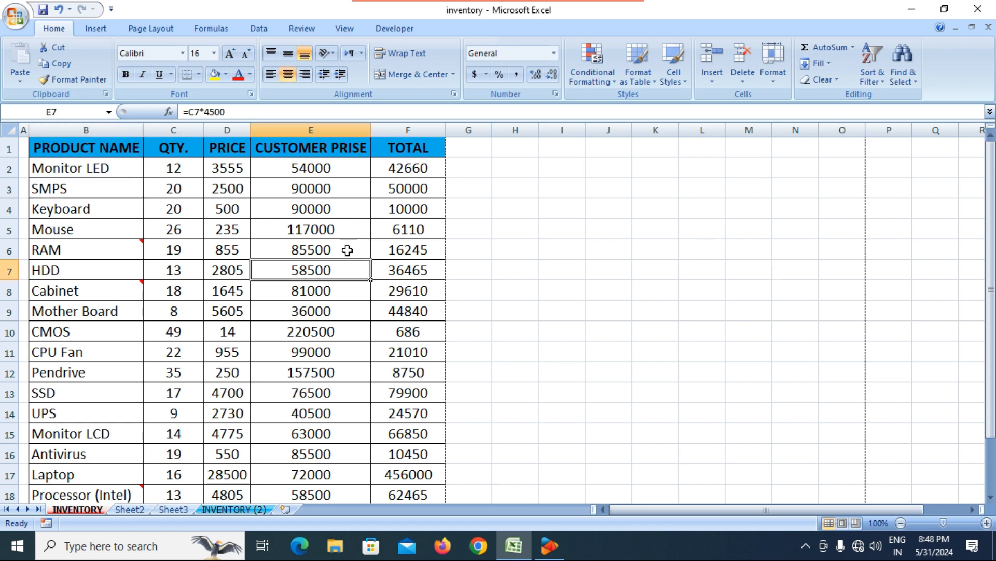
left_click(612, 288)
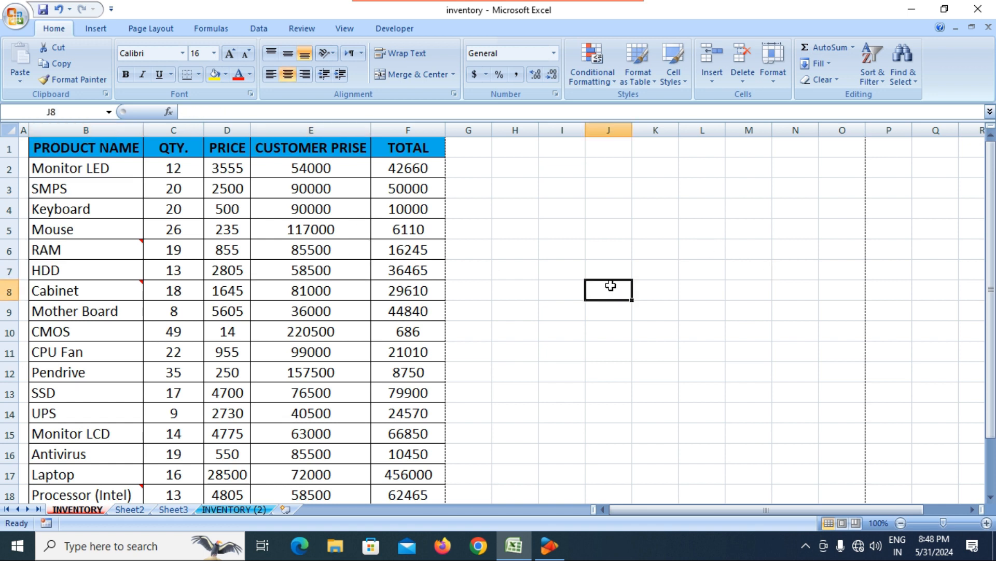
left_click(778, 76)
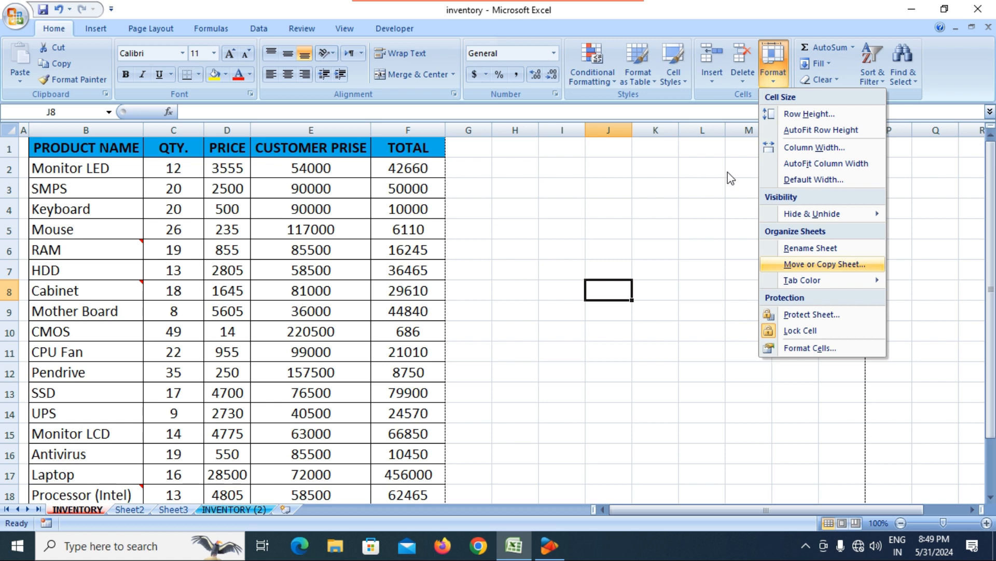
left_click(787, 350)
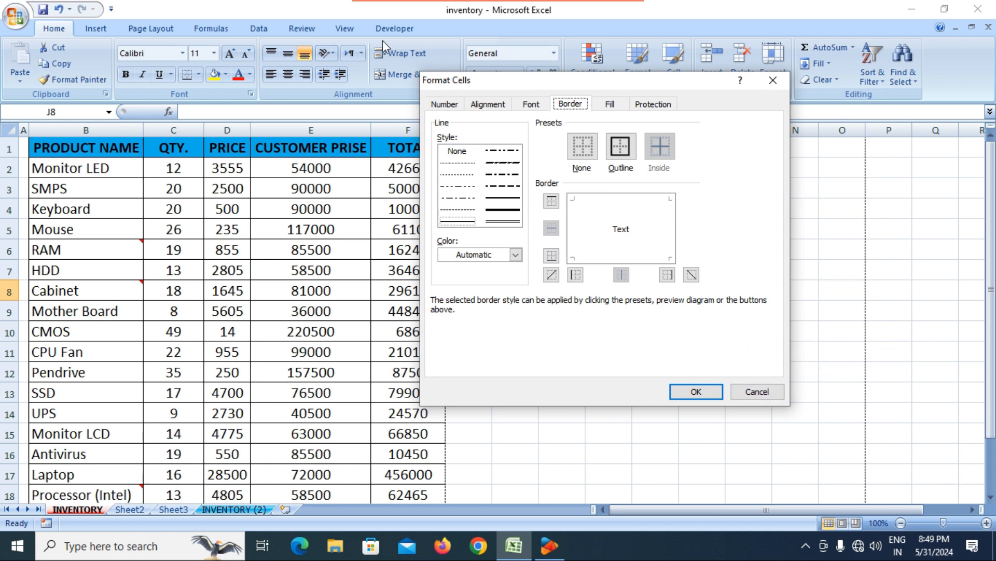
left_click(444, 103)
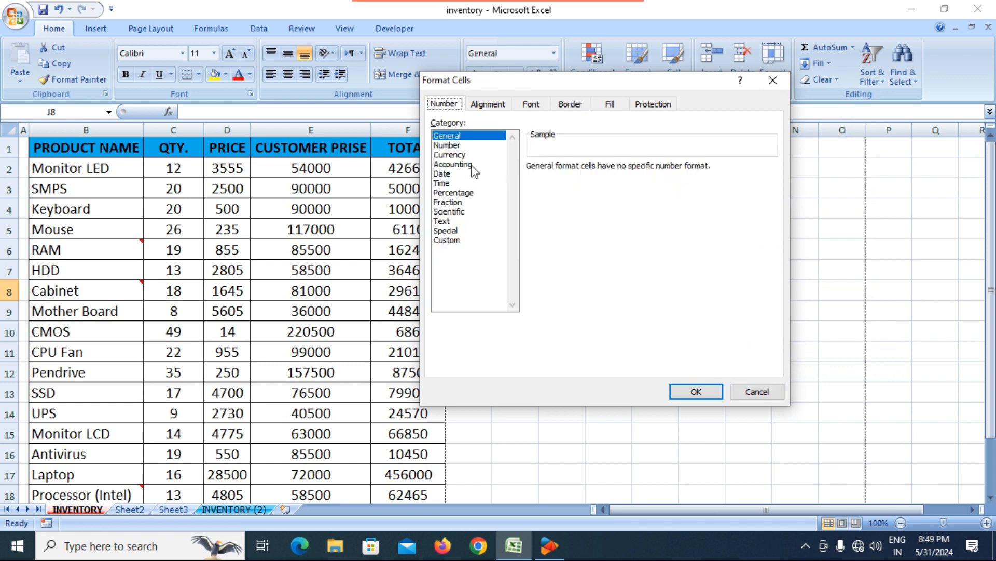
left_click(451, 145)
left_click(452, 155)
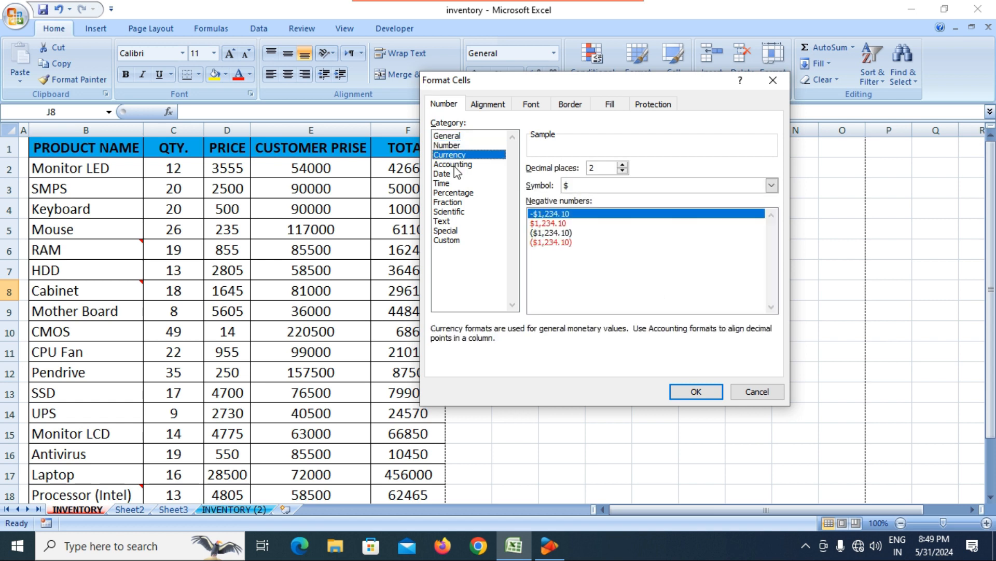
left_click(454, 164)
left_click(455, 173)
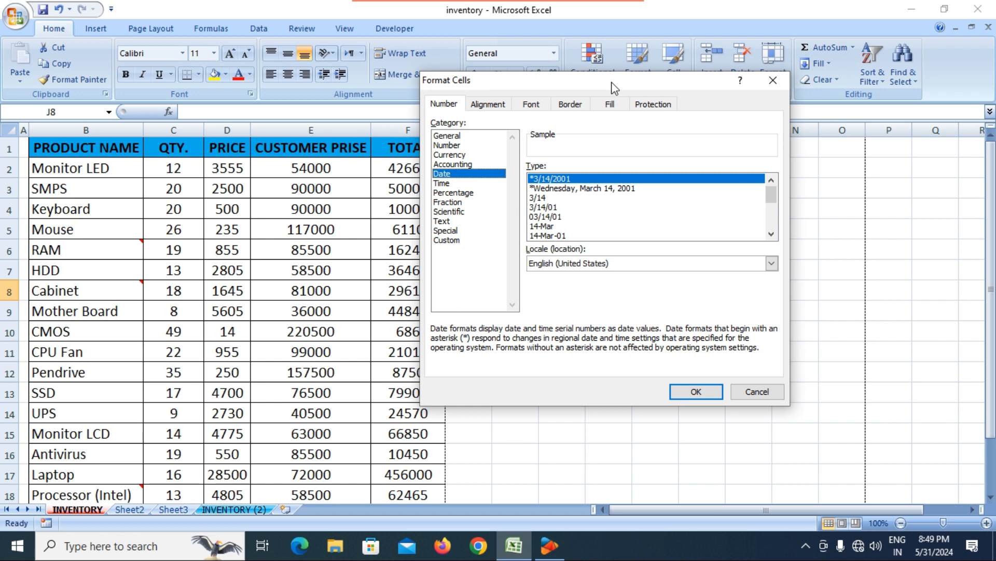
left_click_drag(614, 88, 594, 174)
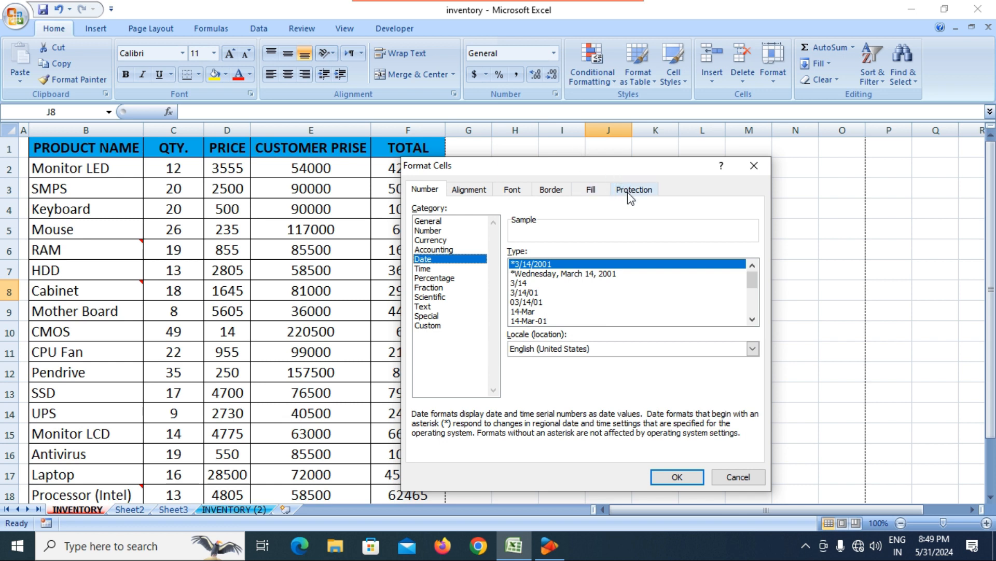
left_click(595, 198)
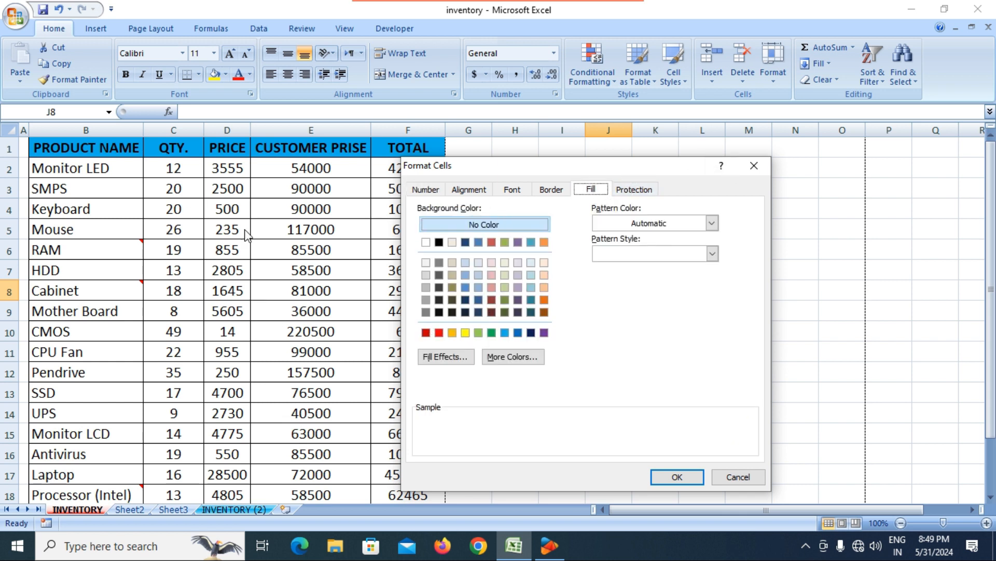
left_click(516, 197)
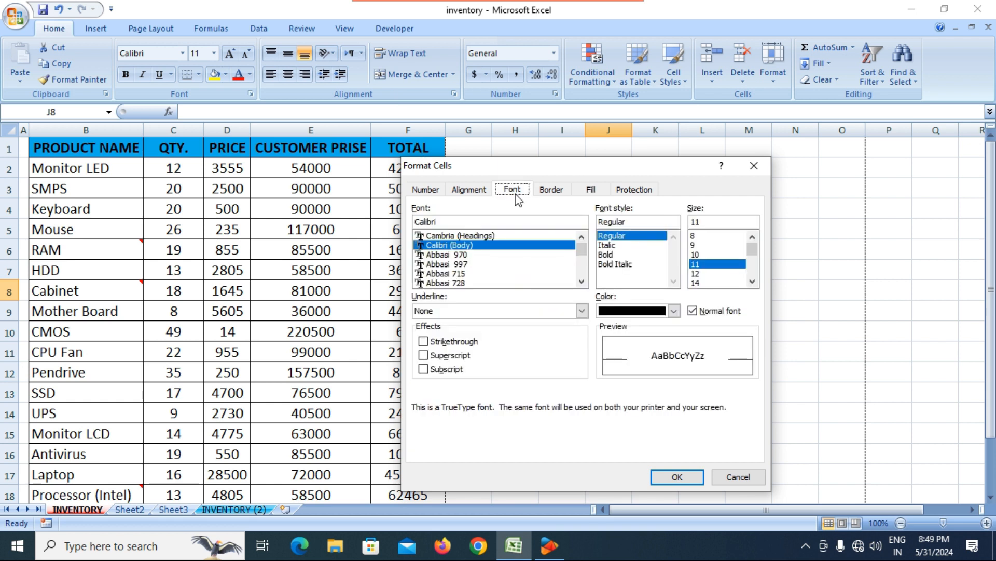
left_click(753, 167)
left_click(304, 270)
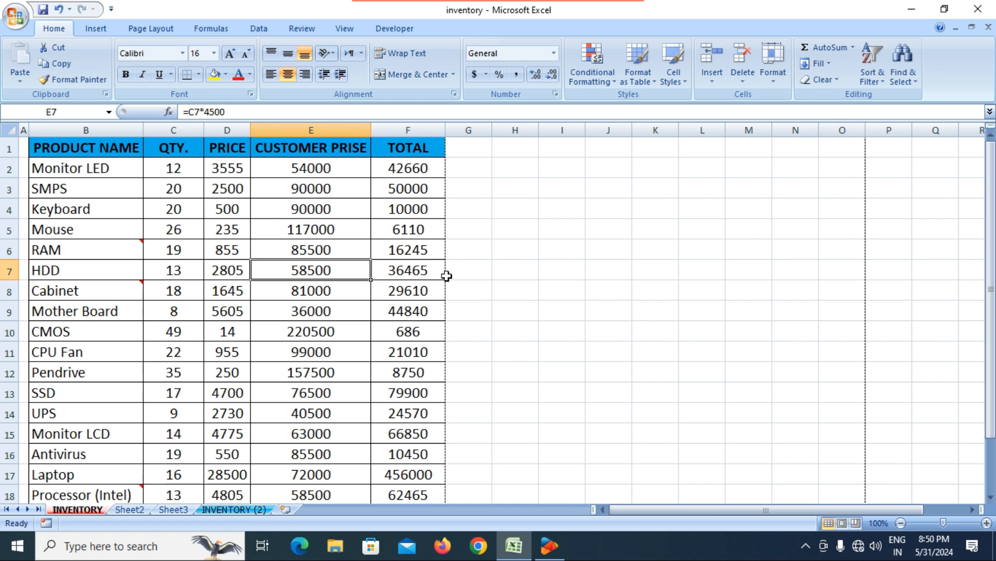
left_click(377, 273)
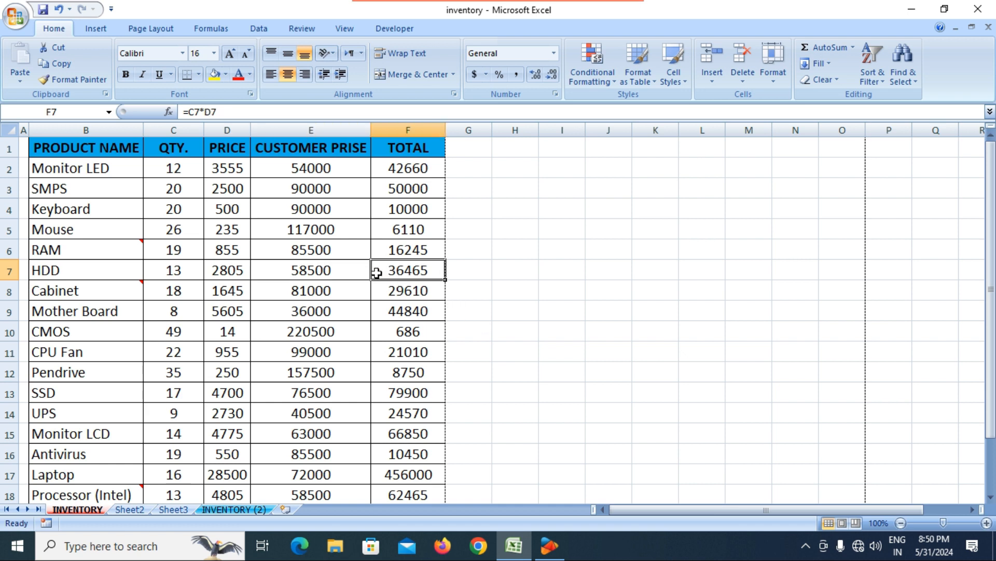